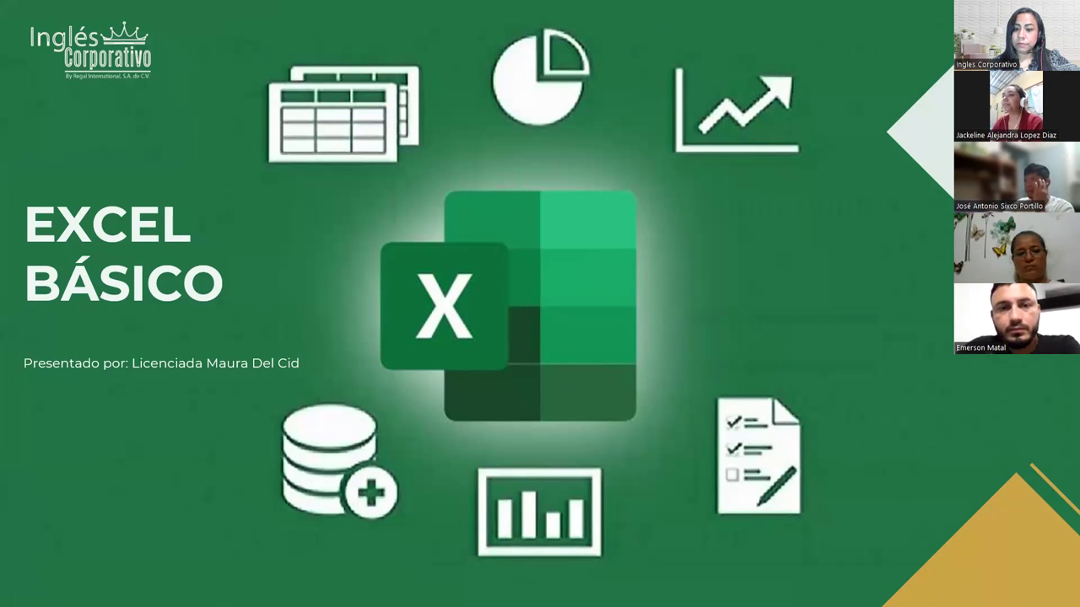
Advance the slideshow through SESIÓN 2 to the CONTENIDO SESIÓN 2 slide.
{"action": "key", "text": "Right"}
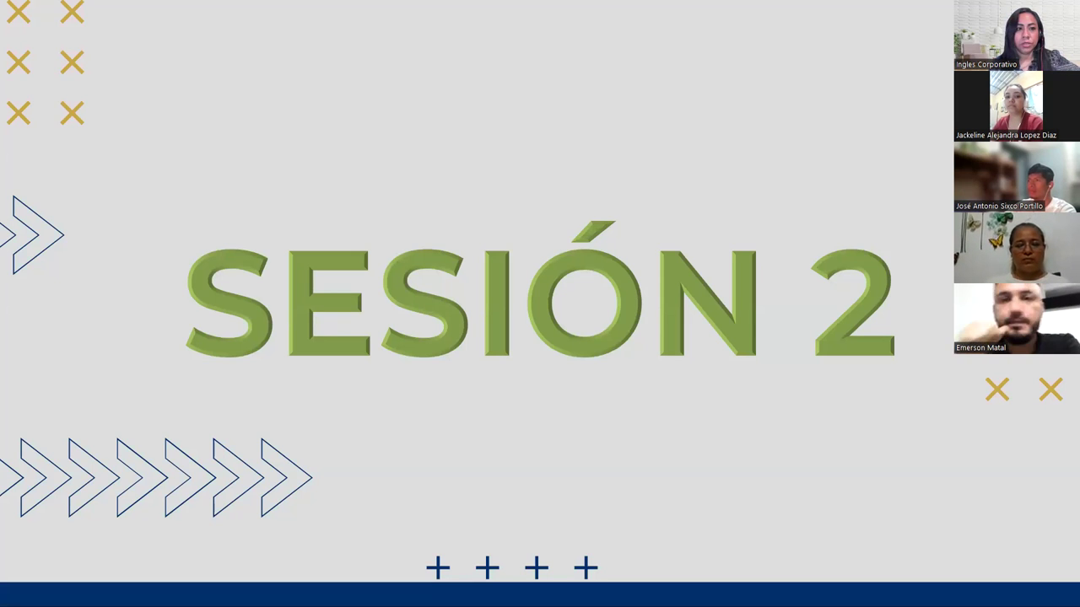
{"action": "key", "text": "Right"}
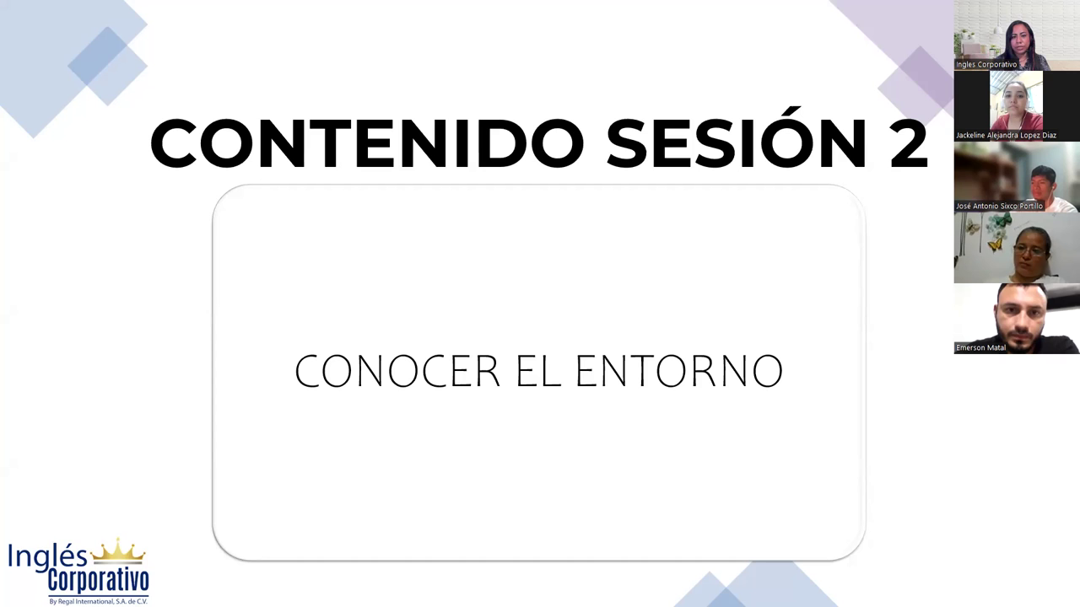
Advance past the OBJETIVO SESIÓN 2 slide to ENTORNO DE TRABAJO.
{"action": "key", "text": "Right"}
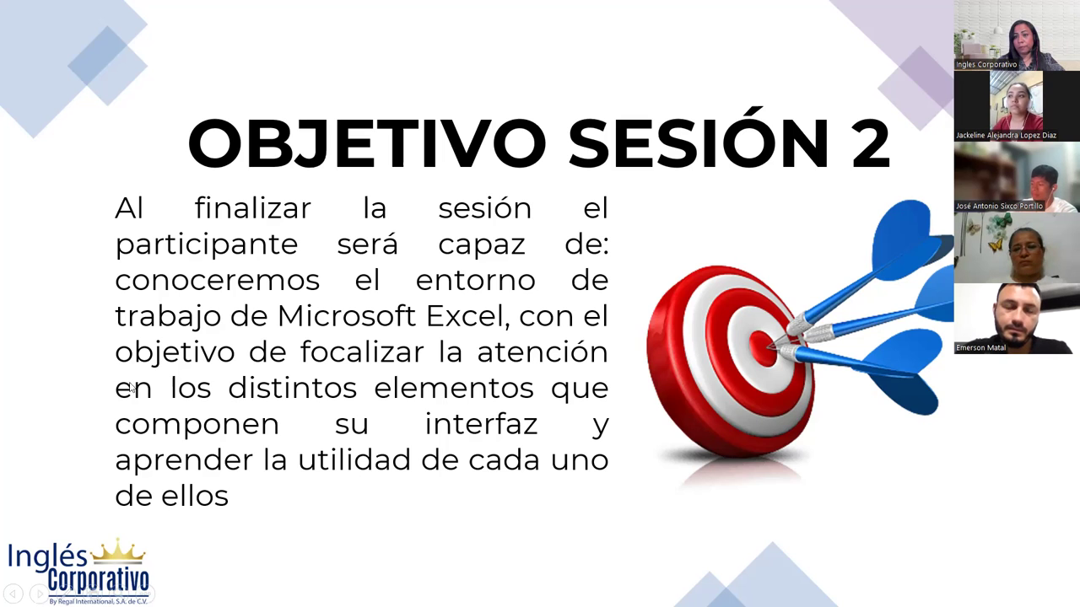
{"action": "left_click", "coordinate": [497, 291]}
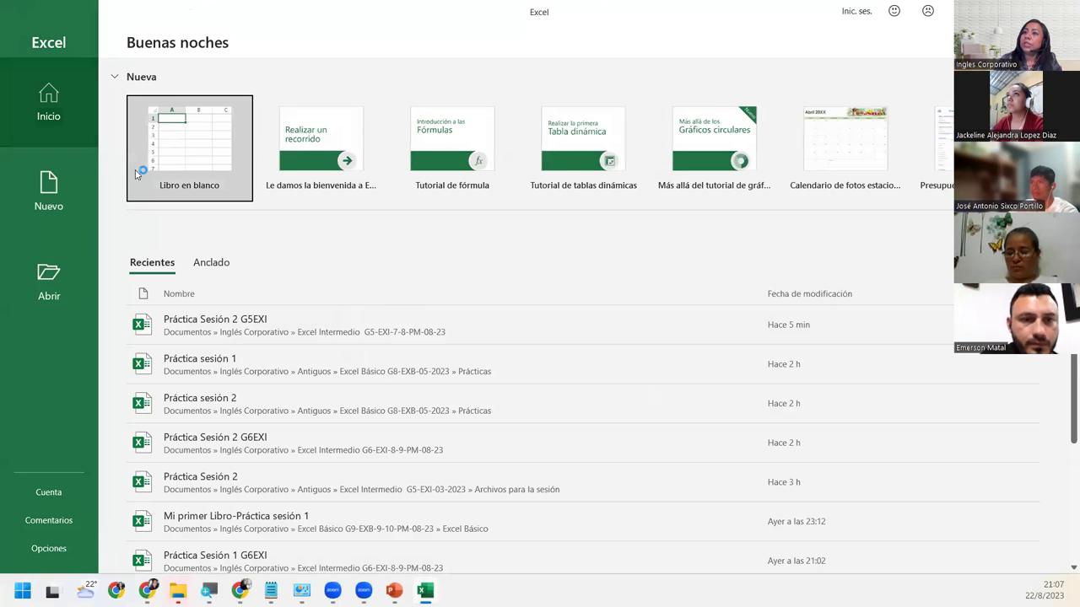
Create a blank workbook, then switch to the 'Mi primer Libro-Práctica sesión 1' workbook.
{"action": "left_click", "coordinate": [211, 139]}
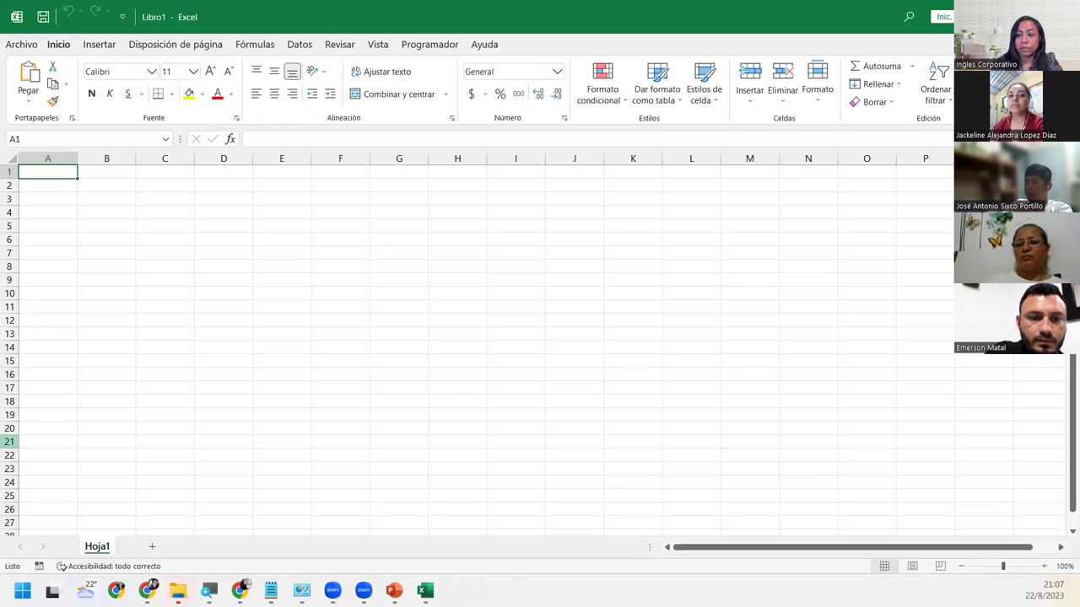
{"action": "left_click", "coordinate": [178, 590]}
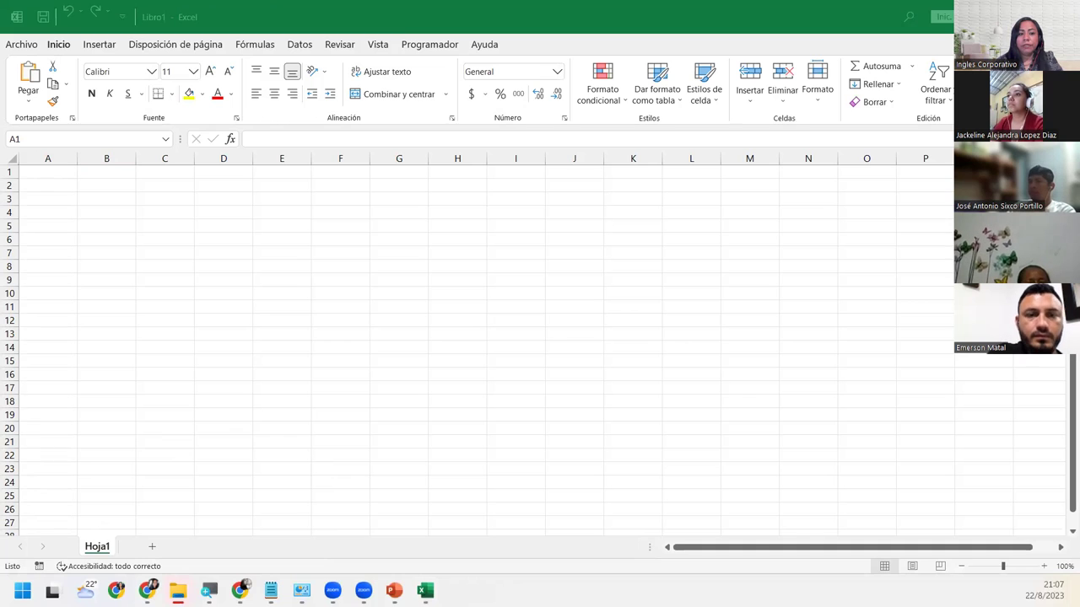
{"action": "left_click", "coordinate": [47, 171]}
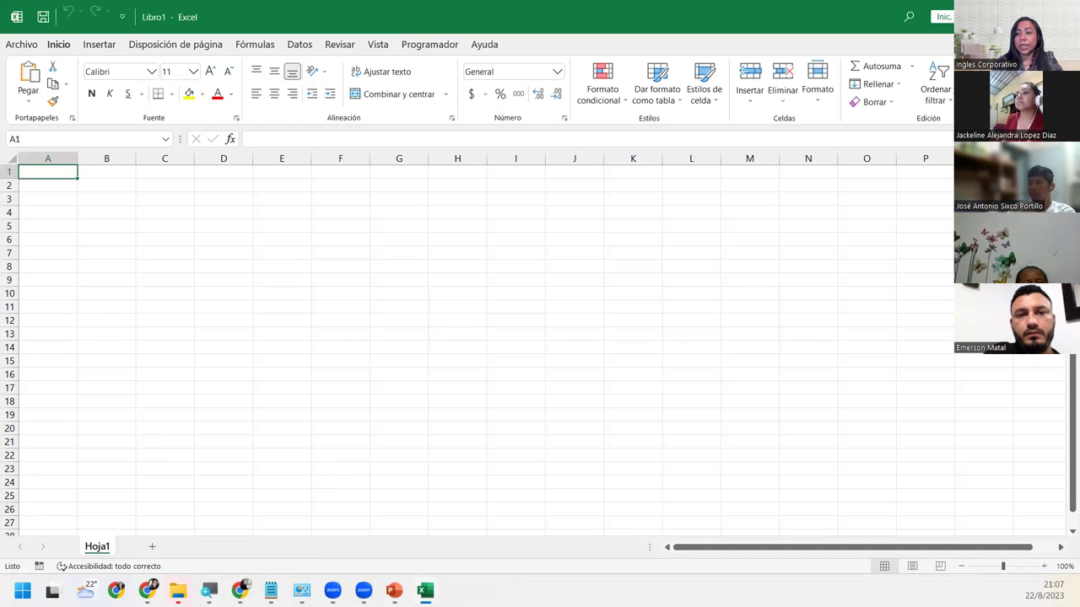
{"action": "key", "text": "alt+Tab"}
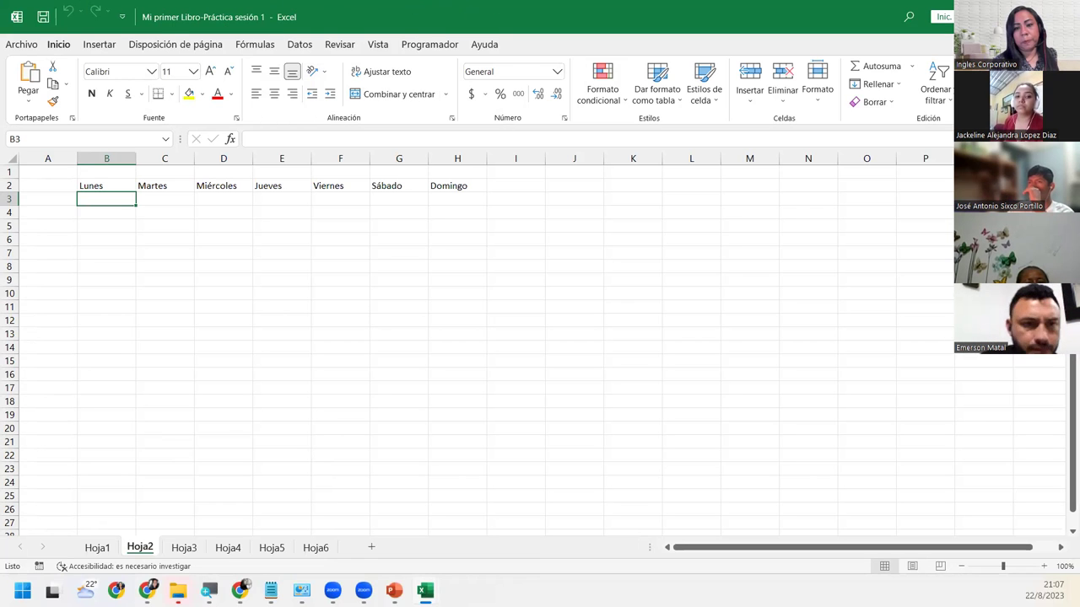
Switch from Excel back to the slideshow's ENTORNO DE TRABAJO slide.
{"action": "key", "text": "alt+Tab"}
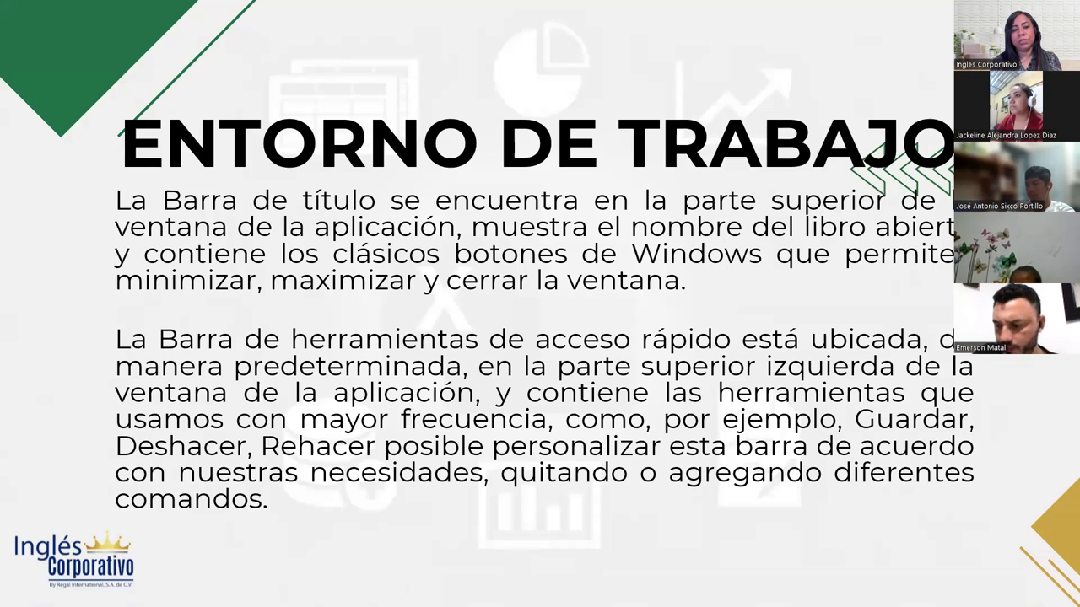
Advance to the CONFIGURACIÓN slide about customizing the Quick Access Toolbar.
{"action": "key", "text": "Right"}
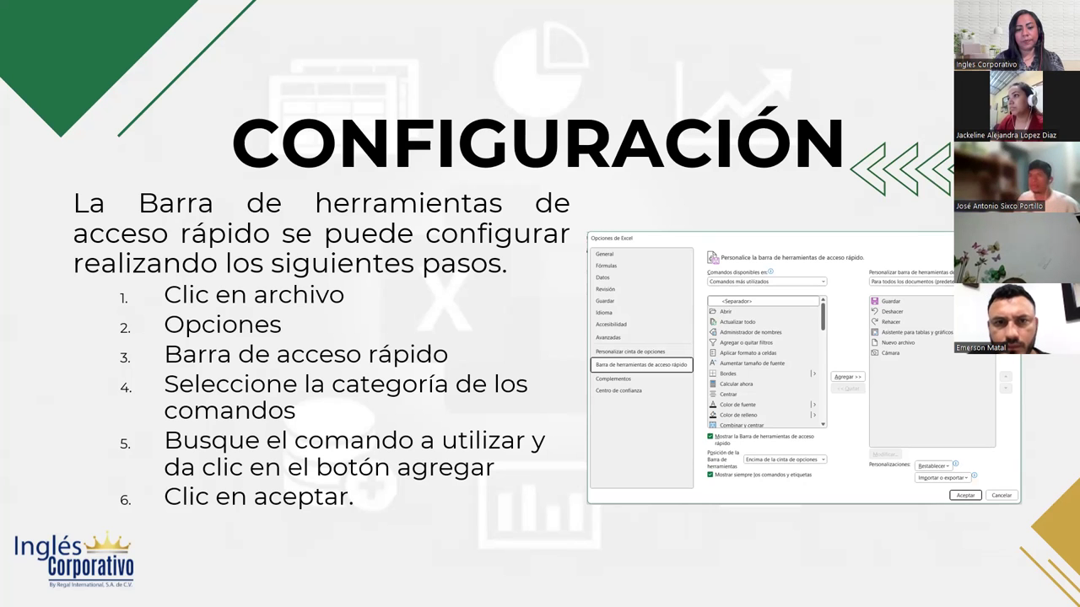
Switch from the slideshow to the blank Excel workbook Libro1.
{"action": "key", "text": "alt+Tab"}
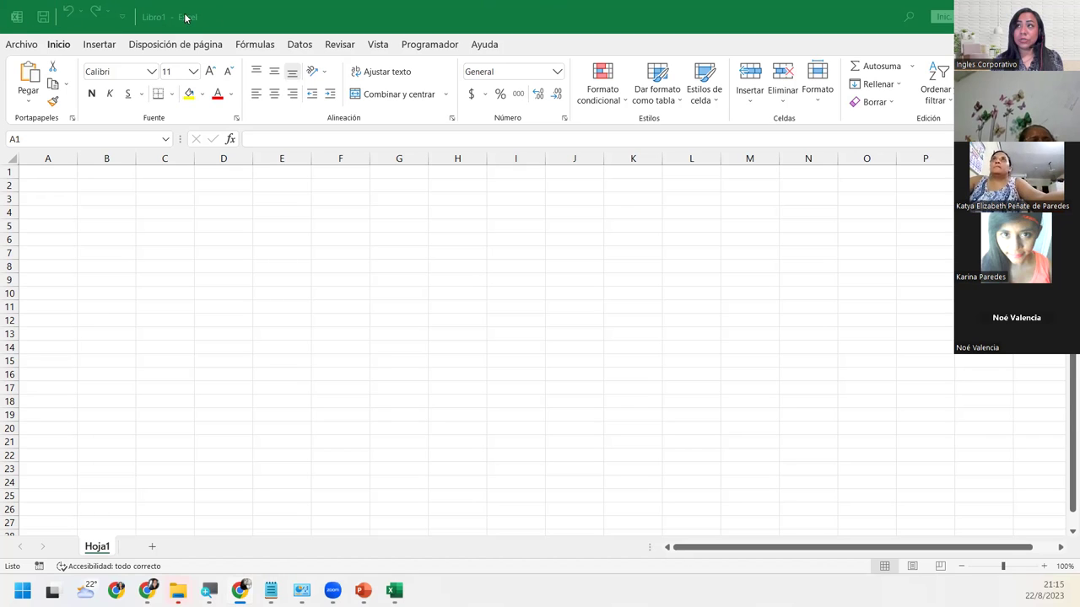
Show the Customize Quick Access Toolbar menu in the Libro1 window.
{"action": "left_click", "coordinate": [93, 194]}
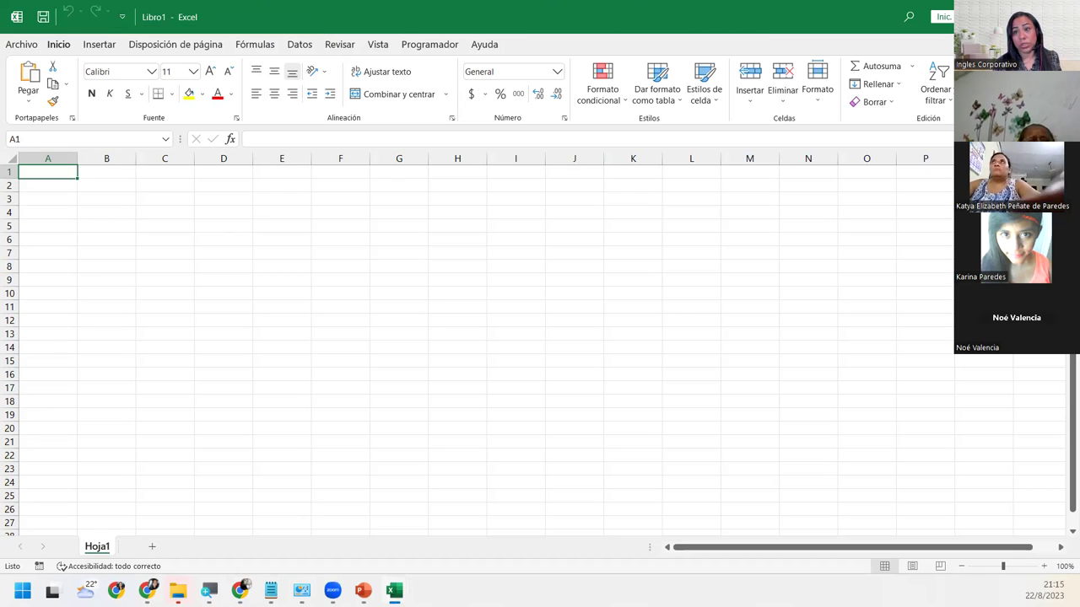
{"action": "left_click", "coordinate": [123, 16]}
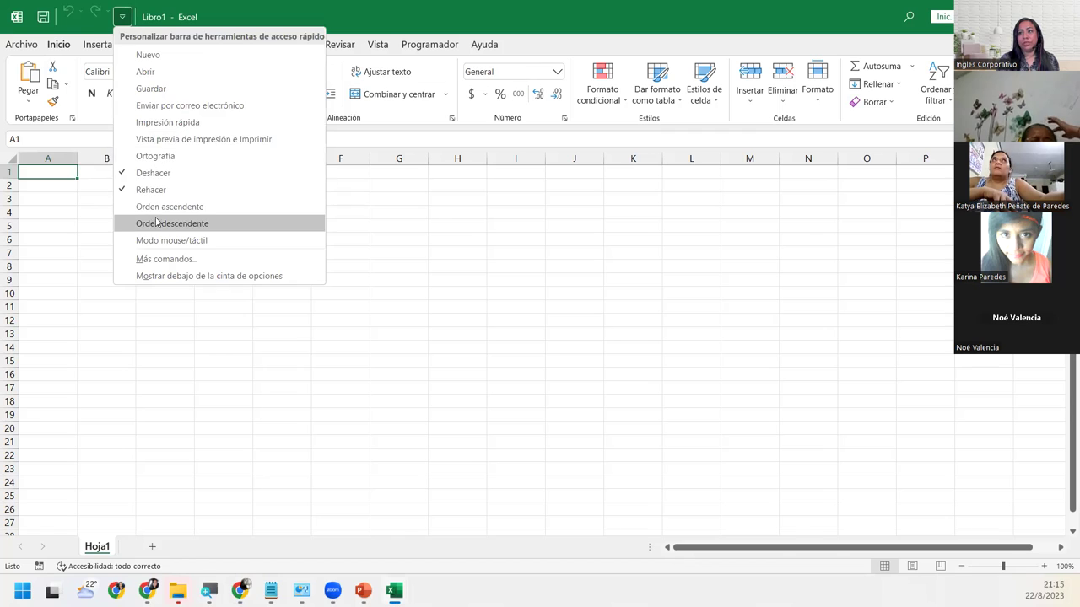
Add Nuevo to the Quick Access Toolbar, create Libro2 with it, then add Abrir.
{"action": "left_click", "coordinate": [190, 56]}
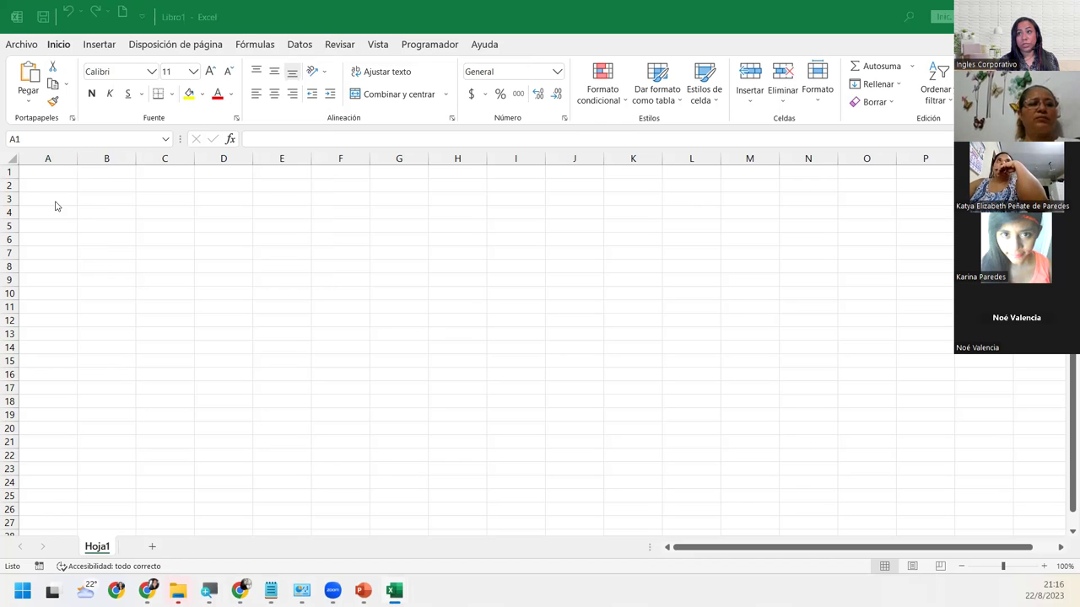
{"action": "left_click", "coordinate": [122, 14]}
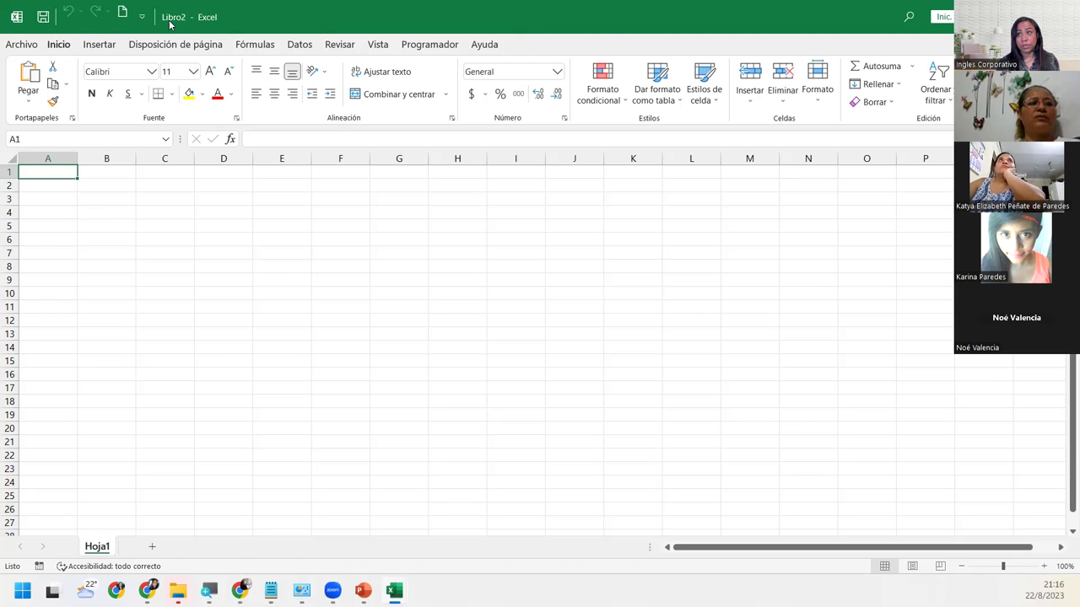
{"action": "left_click", "coordinate": [140, 18]}
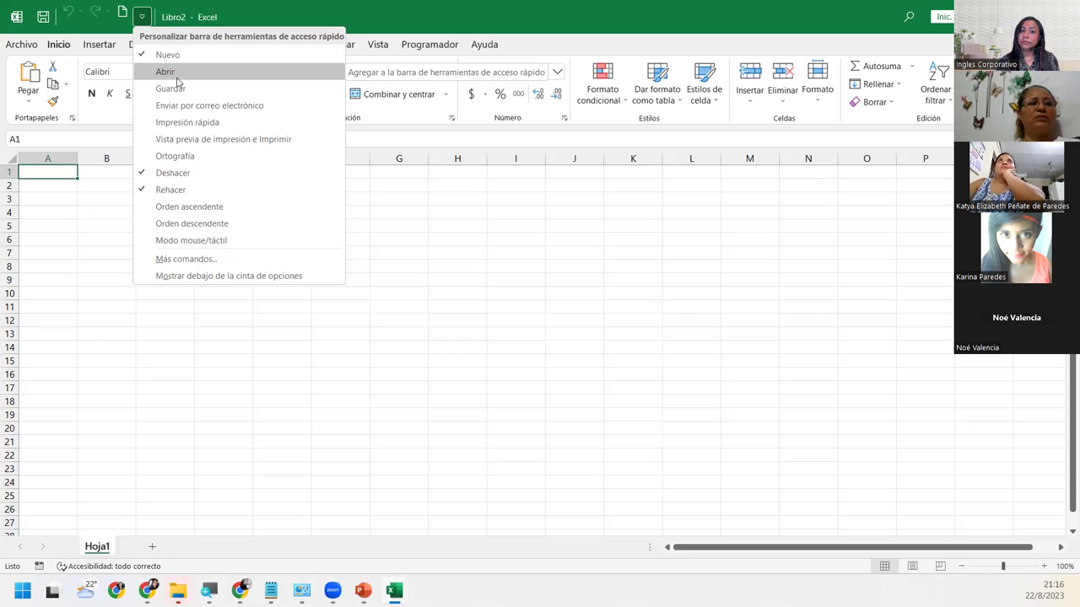
{"action": "left_click", "coordinate": [177, 79]}
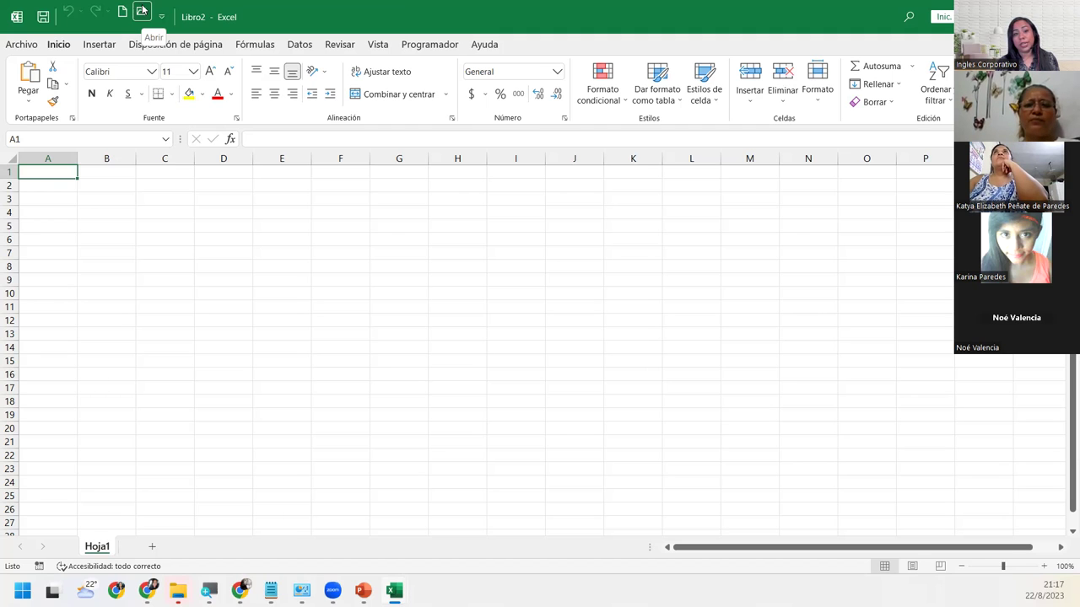
Open 'Mi primer Libro-Práctica sesión 1' from Inglés Corporativo > Excel Básico G9 > Excel Básico.
{"action": "left_click", "coordinate": [141, 15]}
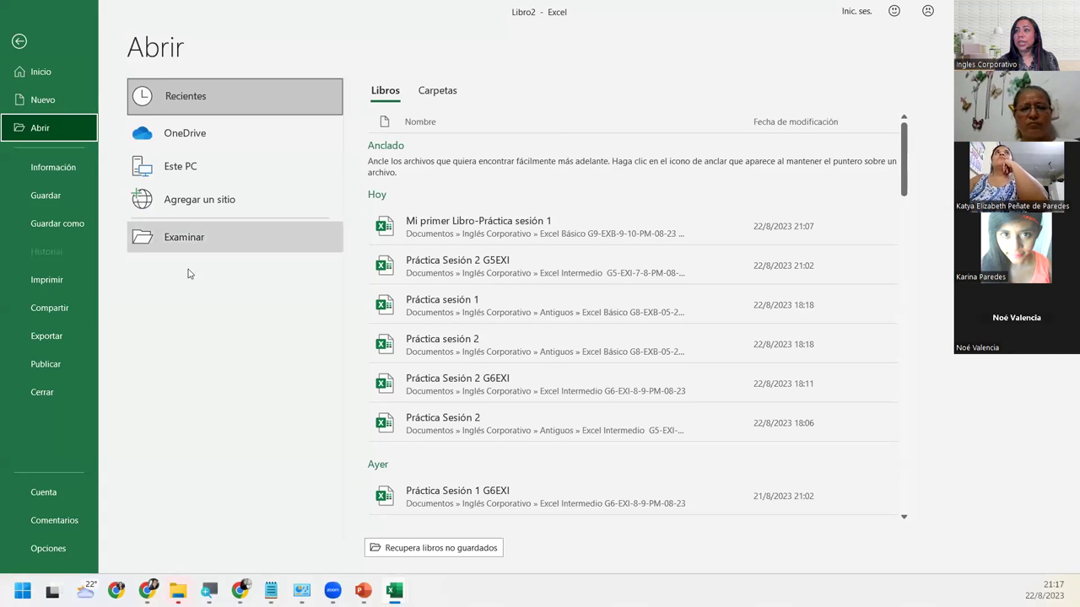
{"action": "left_click", "coordinate": [196, 243]}
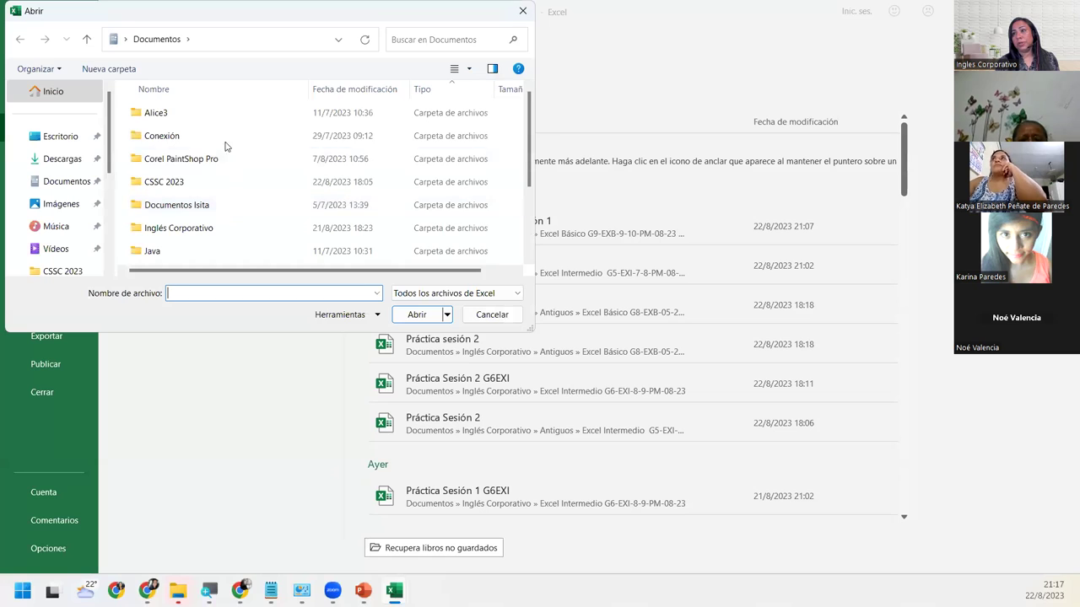
{"action": "double_click", "coordinate": [190, 229]}
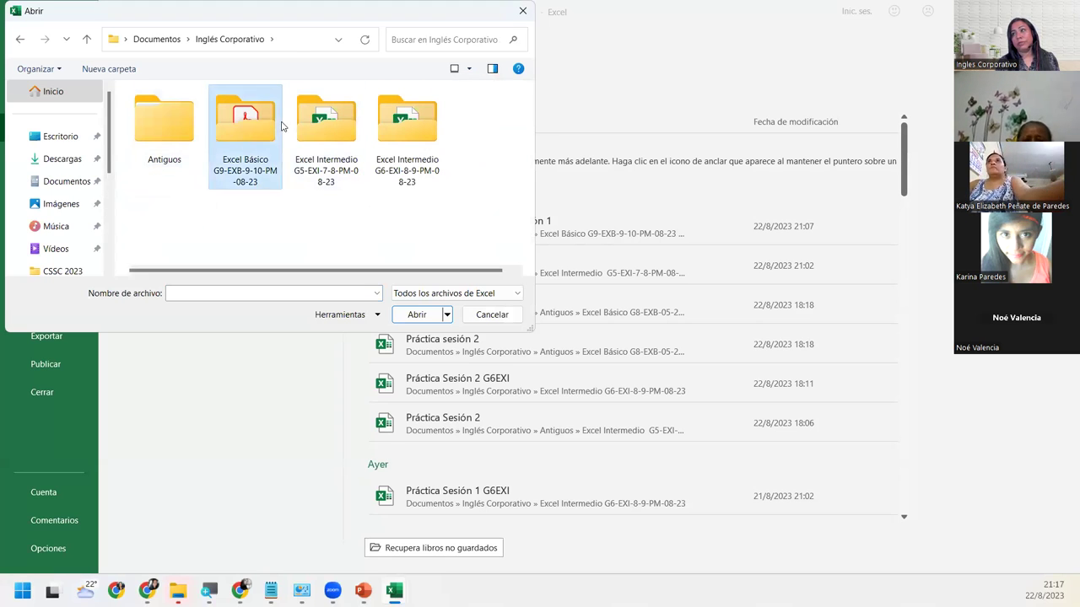
{"action": "double_click", "coordinate": [281, 125]}
{"action": "double_click", "coordinate": [214, 121]}
{"action": "left_click", "coordinate": [199, 115]}
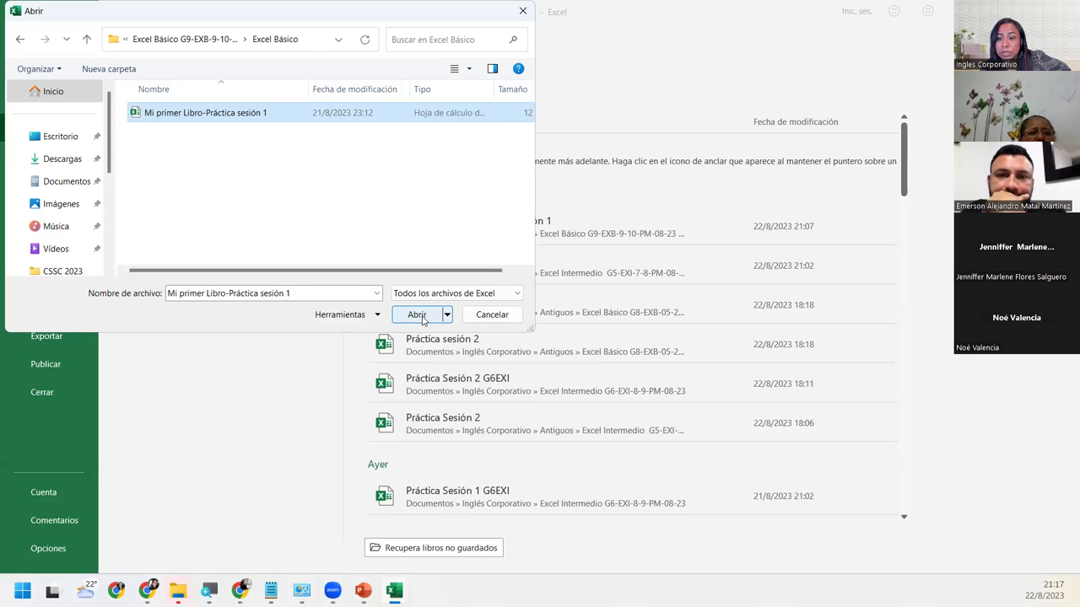
{"action": "left_click", "coordinate": [419, 315]}
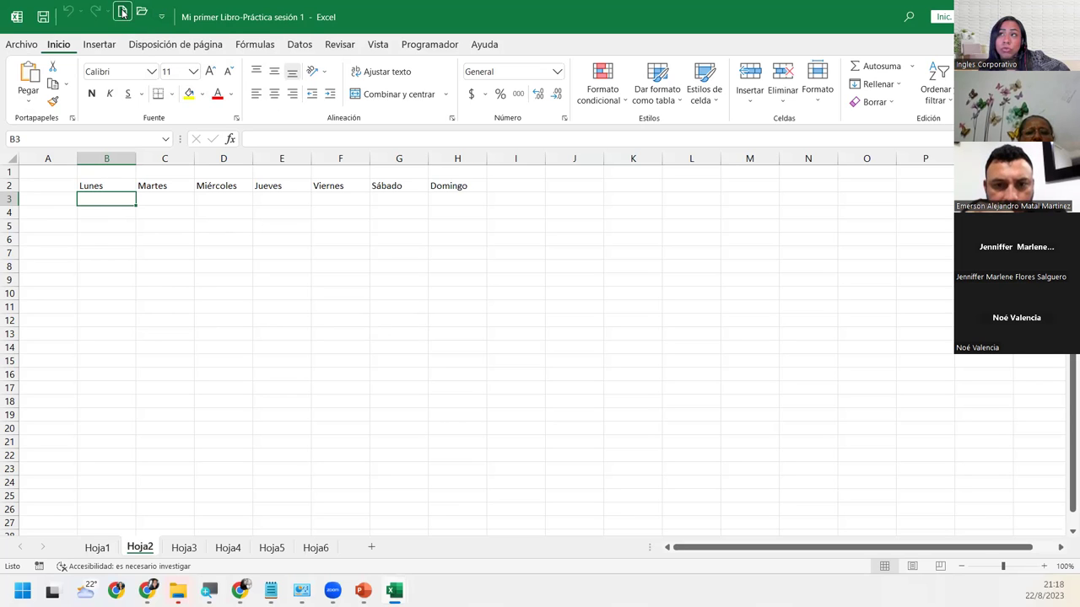
{"action": "left_click", "coordinate": [26, 42]}
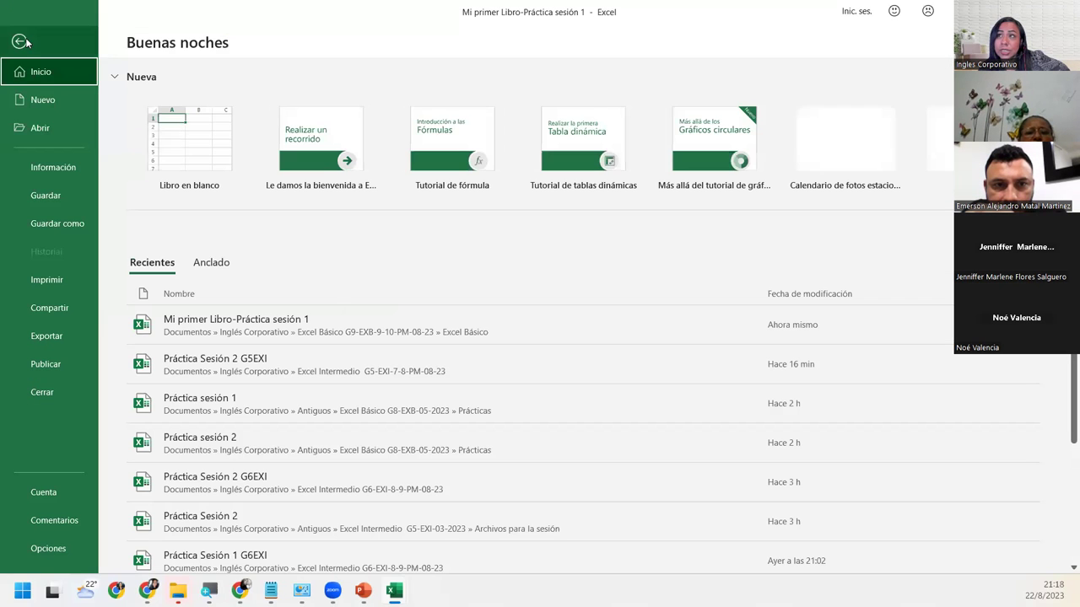
{"action": "left_click", "coordinate": [52, 99]}
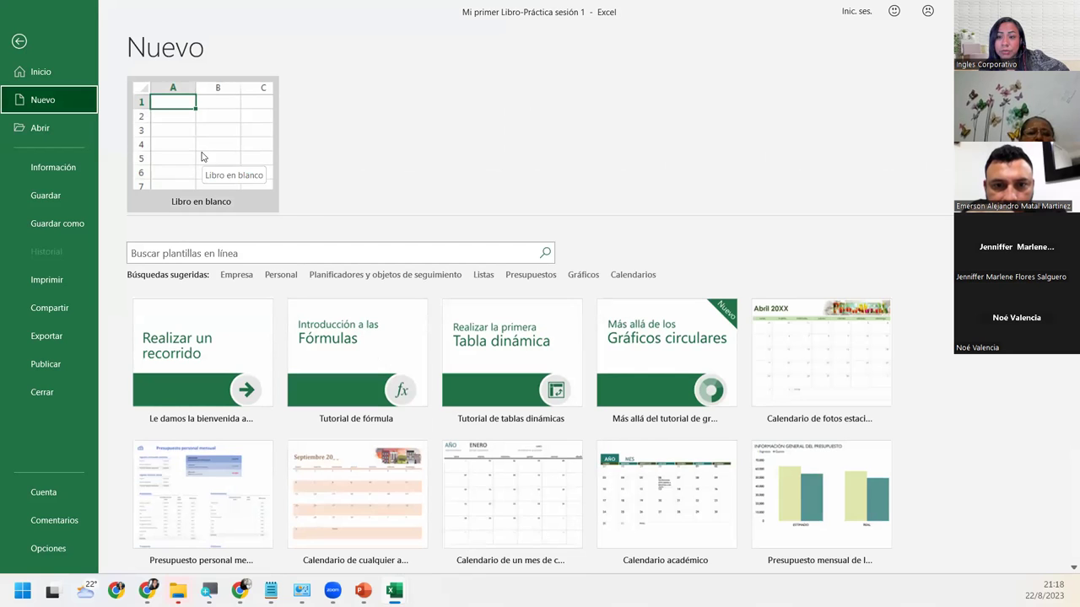
{"action": "left_click", "coordinate": [19, 41]}
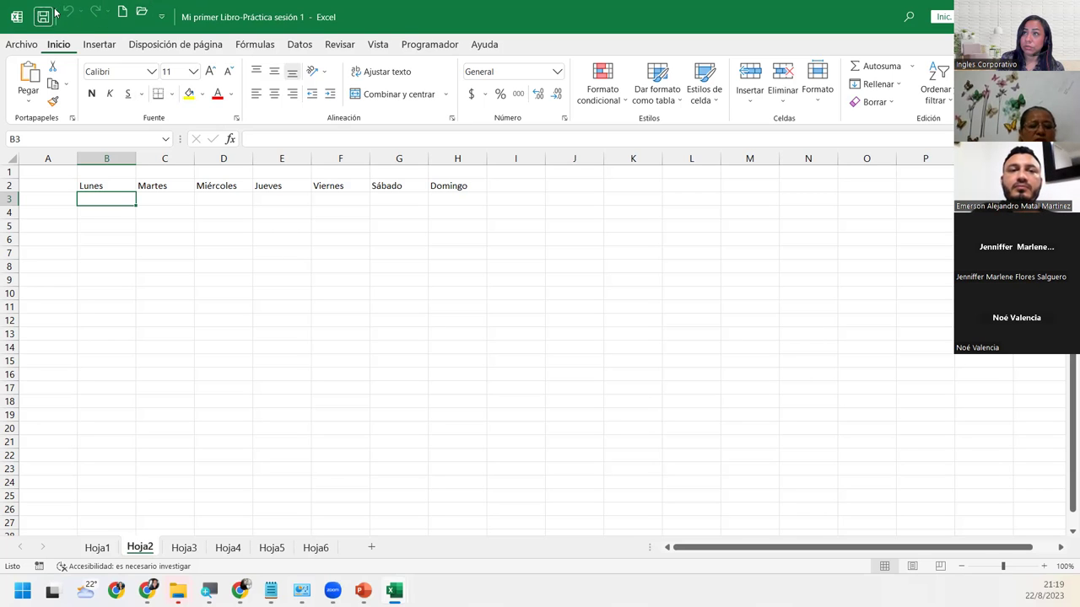
Show the Quick Access Toolbar customization menu over Hoja2, with Nuevo, Abrir, Deshacer and Rehacer checked.
{"action": "left_click", "coordinate": [159, 18]}
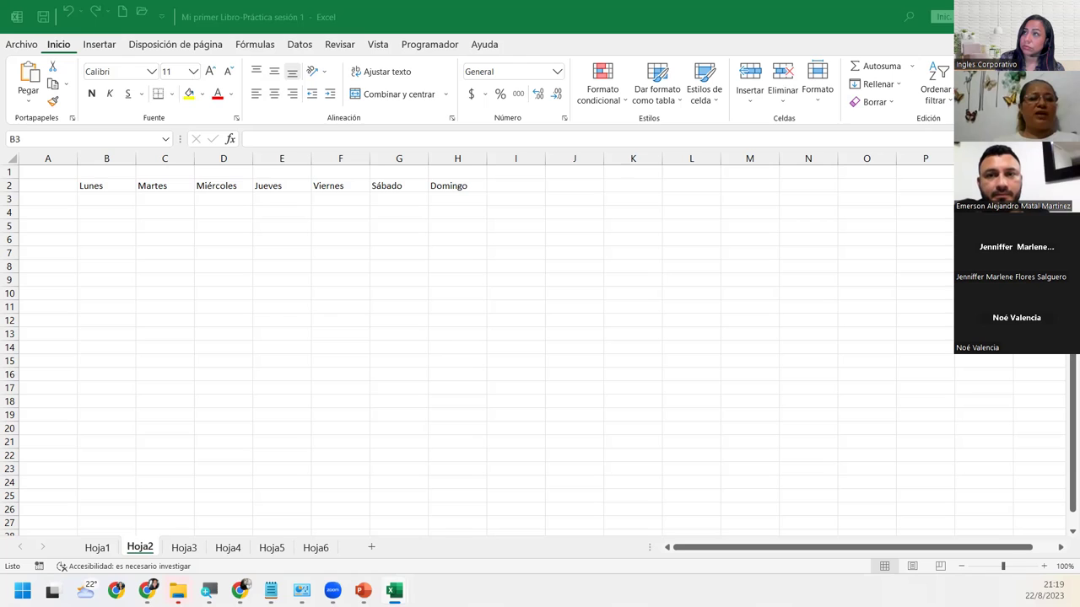
{"action": "left_click", "coordinate": [162, 16]}
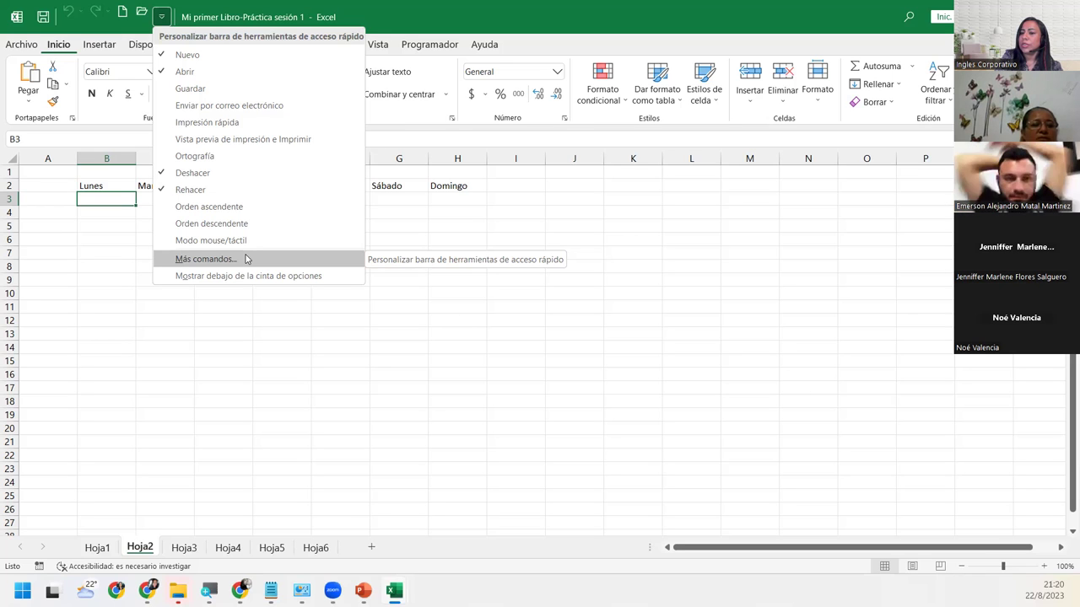
Review the Quick Access Toolbar page in Excel Options via Más comandos, then close it unchanged.
{"action": "left_click", "coordinate": [246, 259]}
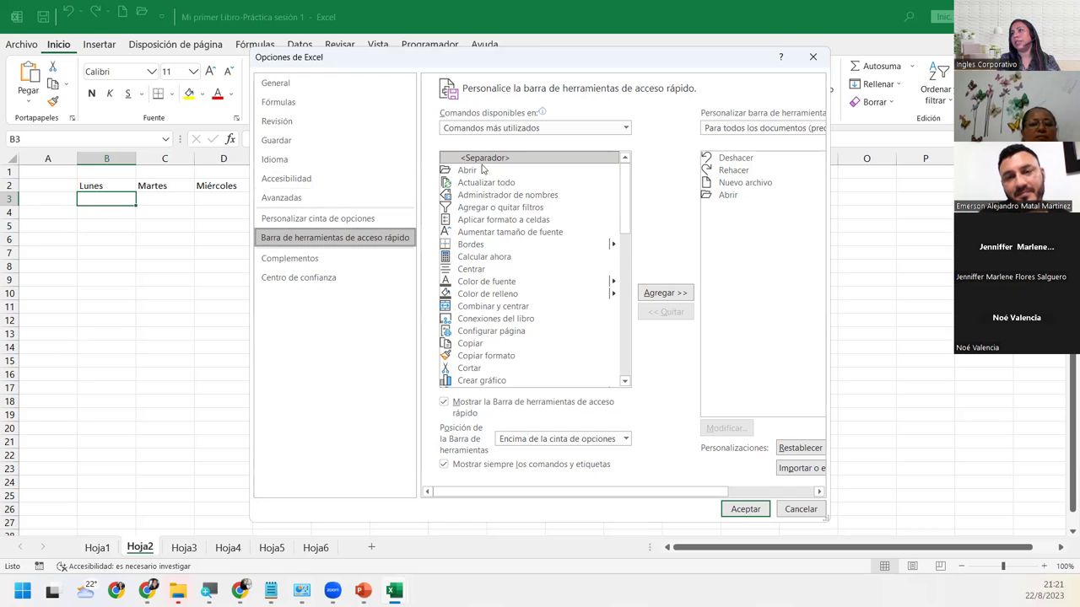
{"action": "left_click", "coordinate": [813, 56]}
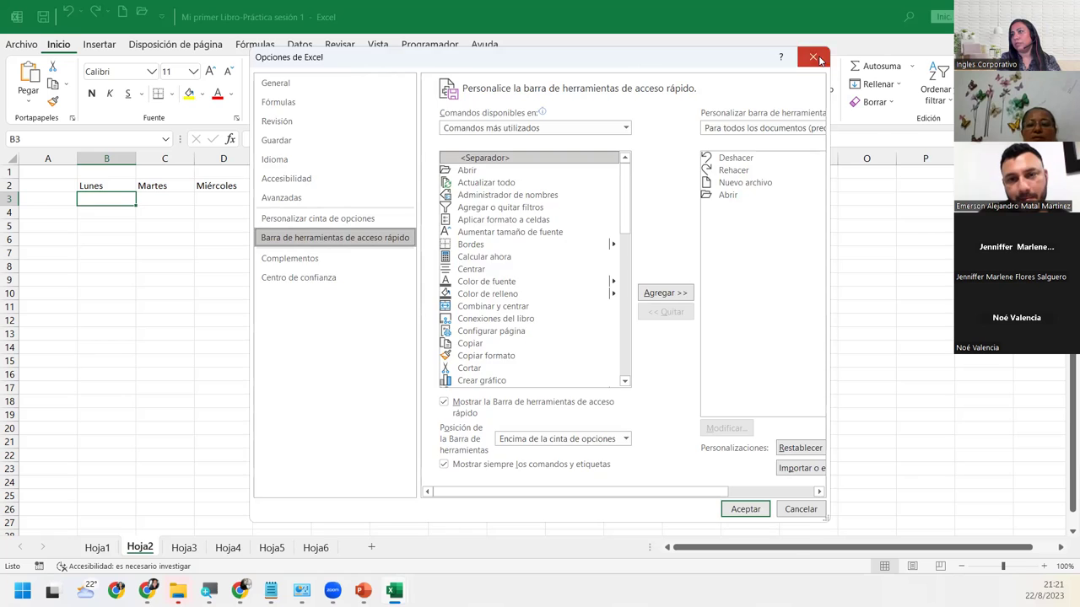
{"action": "left_click", "coordinate": [161, 16]}
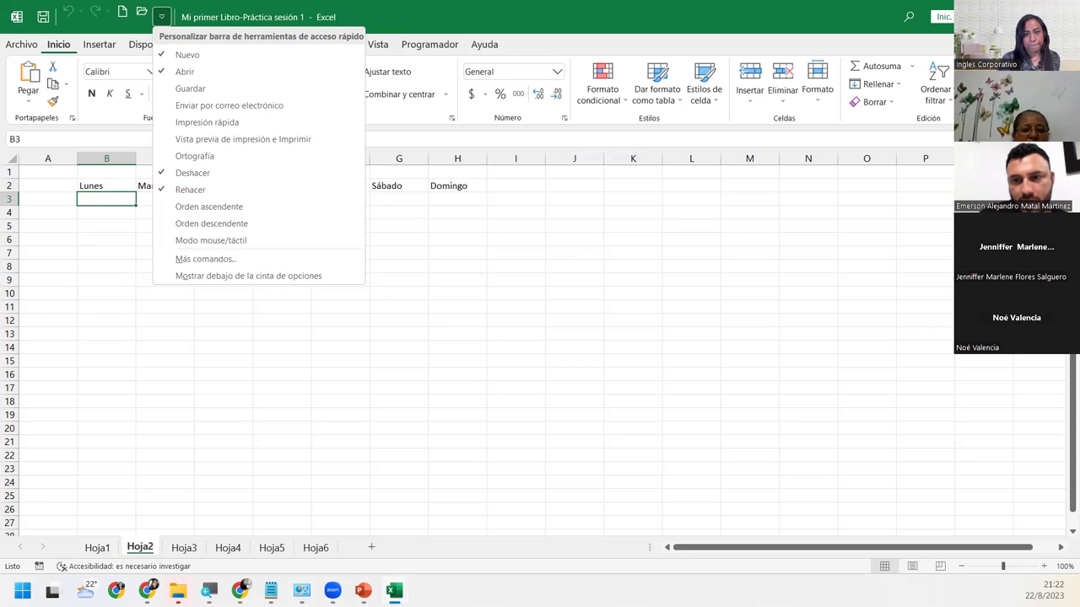
{"action": "key", "text": "alt+Tab"}
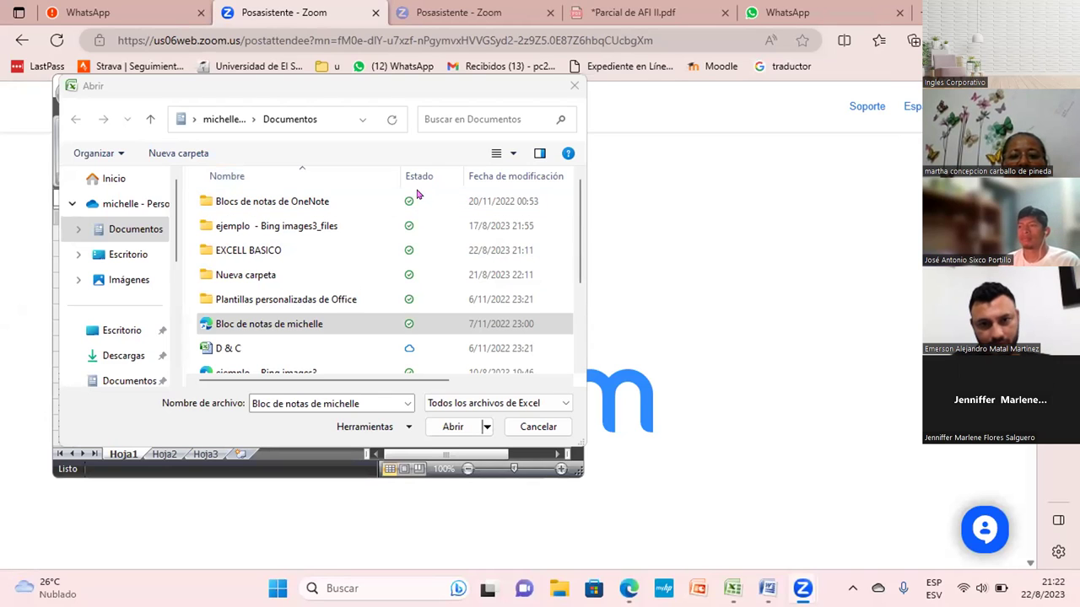
Close the Abrir dialog, maximize Libro1, and open Más comandos from the Quick Access Toolbar menu.
{"action": "left_click", "coordinate": [574, 87]}
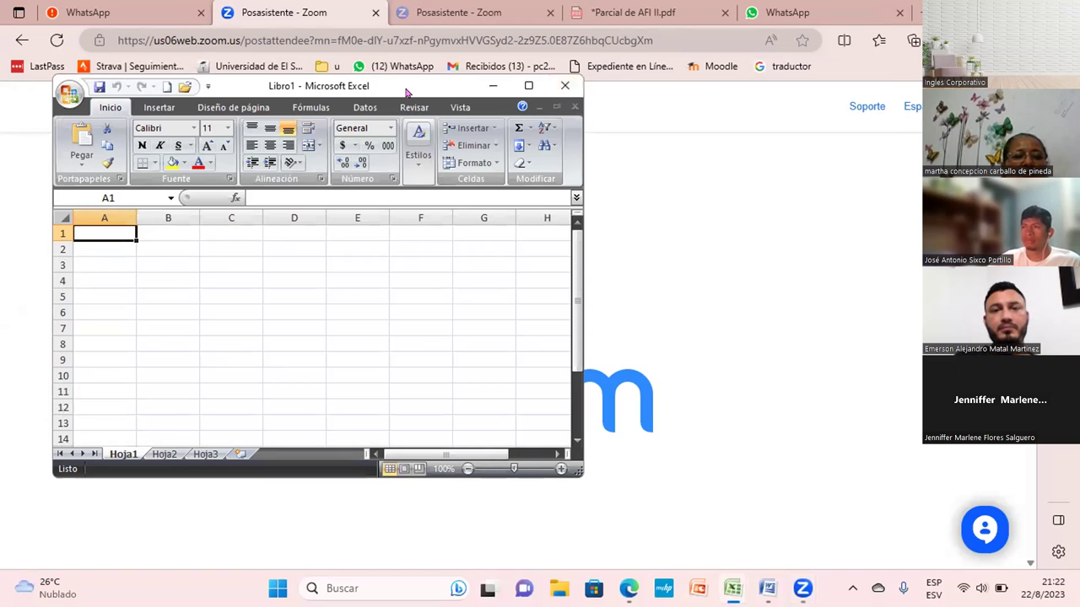
{"action": "mouse_move", "coordinate": [528, 86]}
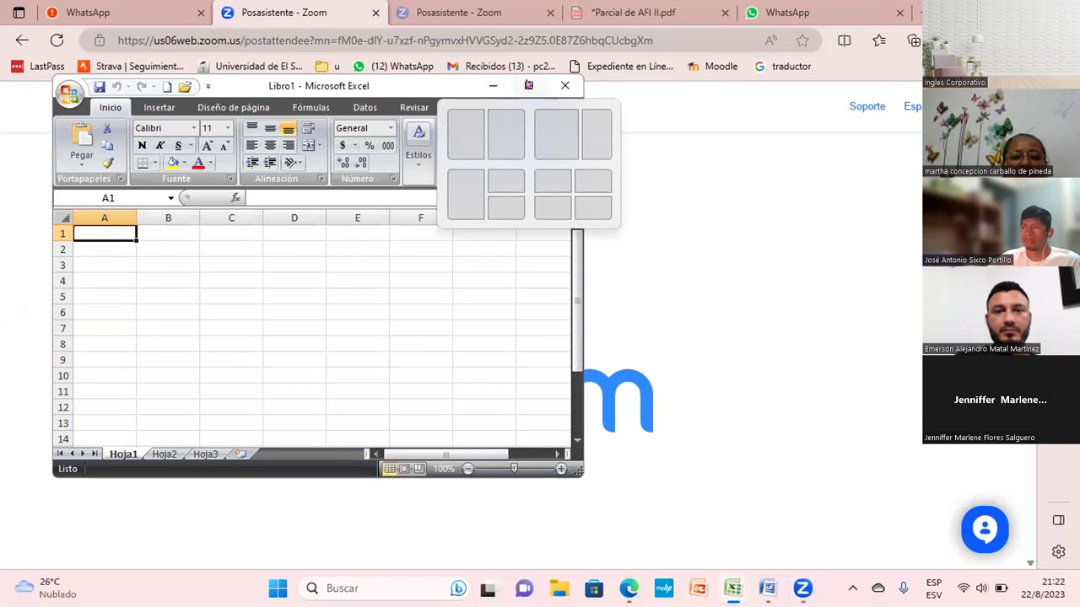
{"action": "left_click", "coordinate": [528, 85]}
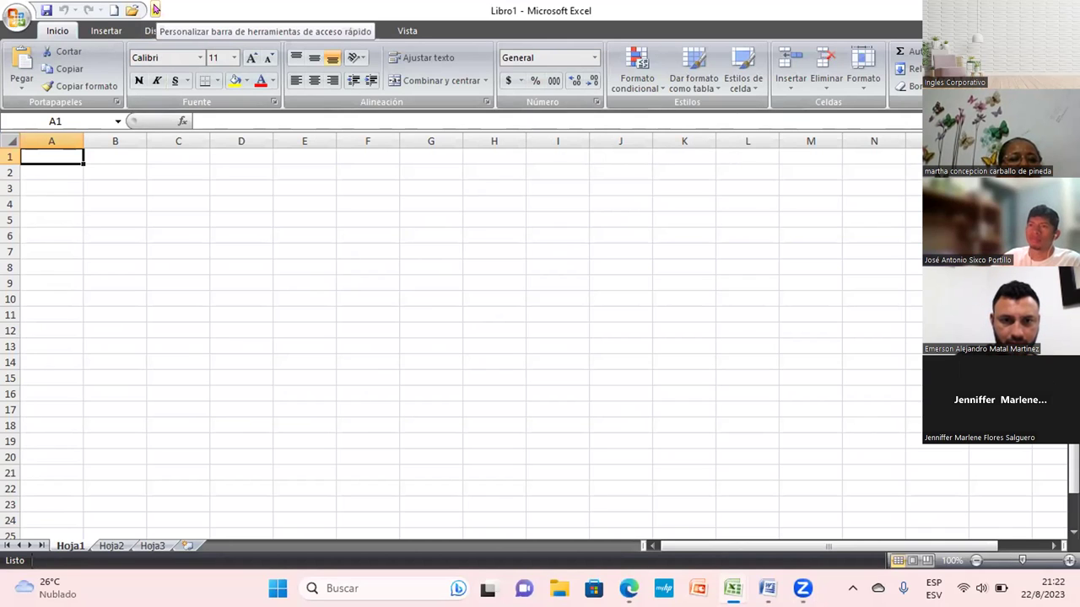
{"action": "left_click", "coordinate": [155, 10]}
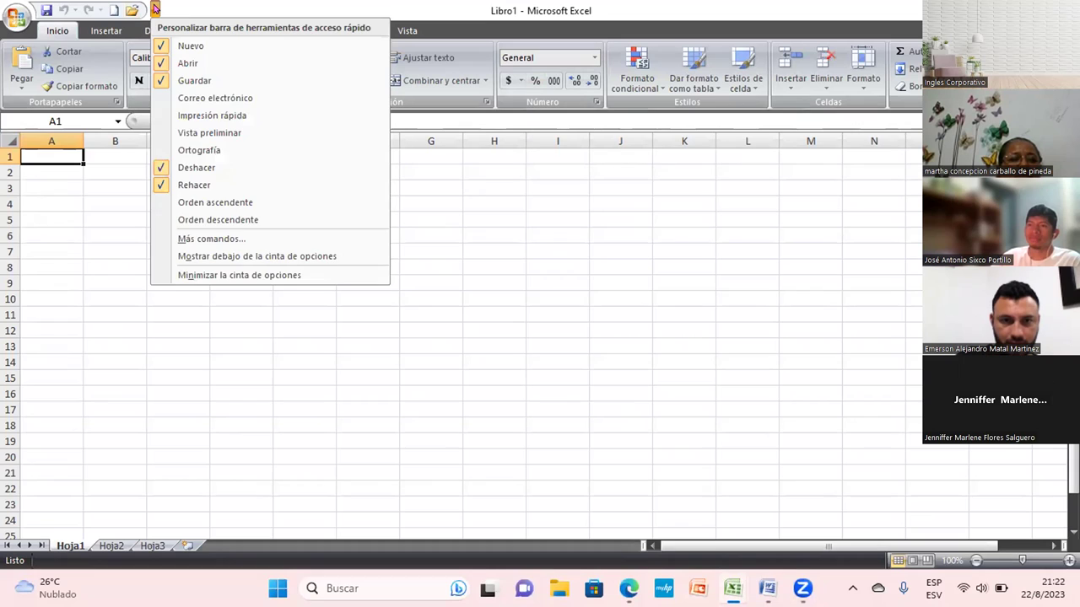
{"action": "left_click", "coordinate": [155, 9]}
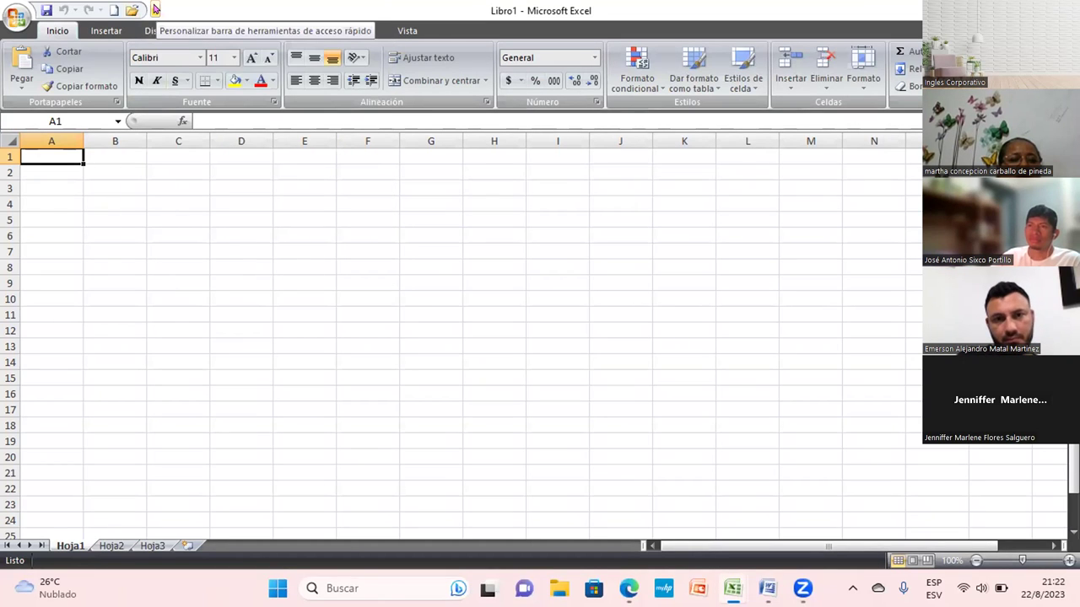
{"action": "left_click", "coordinate": [155, 9]}
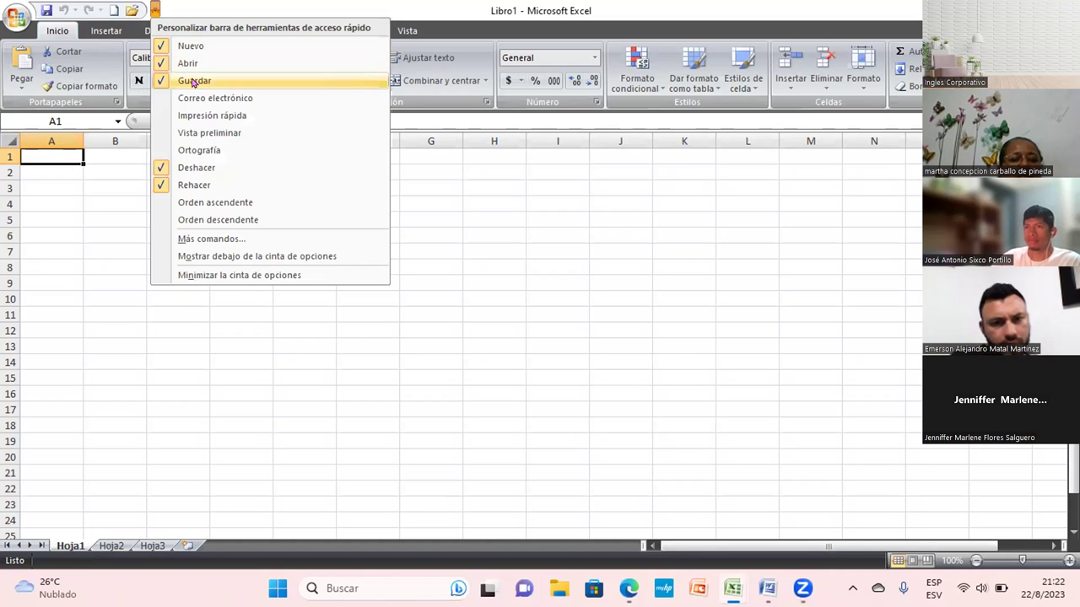
{"action": "left_click", "coordinate": [247, 242]}
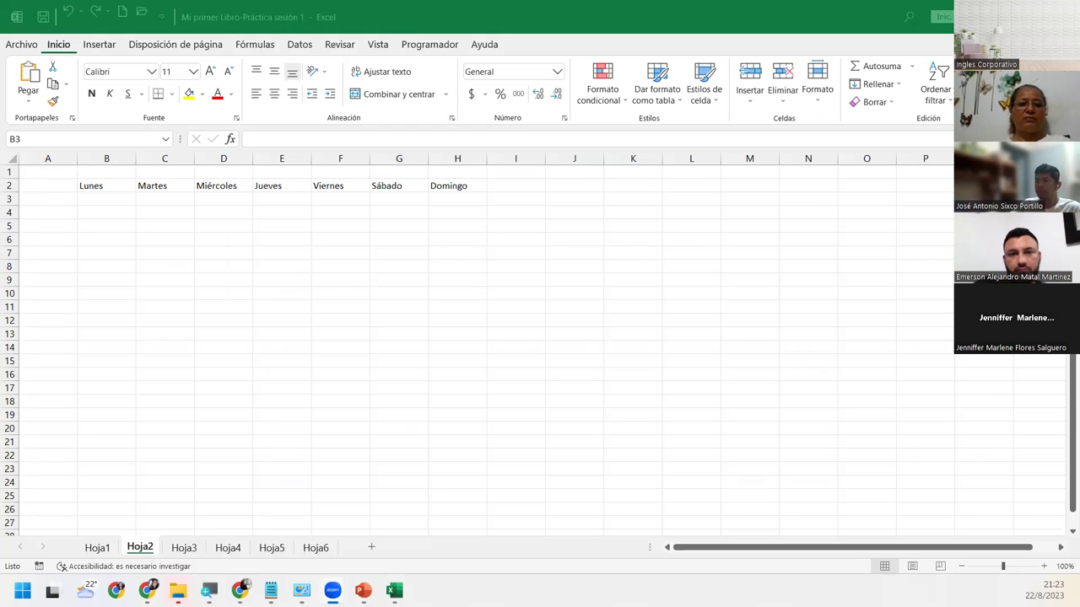
Reopen Más comandos for the Quick Access Toolbar and expand the 'Comandos disponibles en' list.
{"action": "left_click", "coordinate": [103, 198]}
{"action": "left_click", "coordinate": [161, 16]}
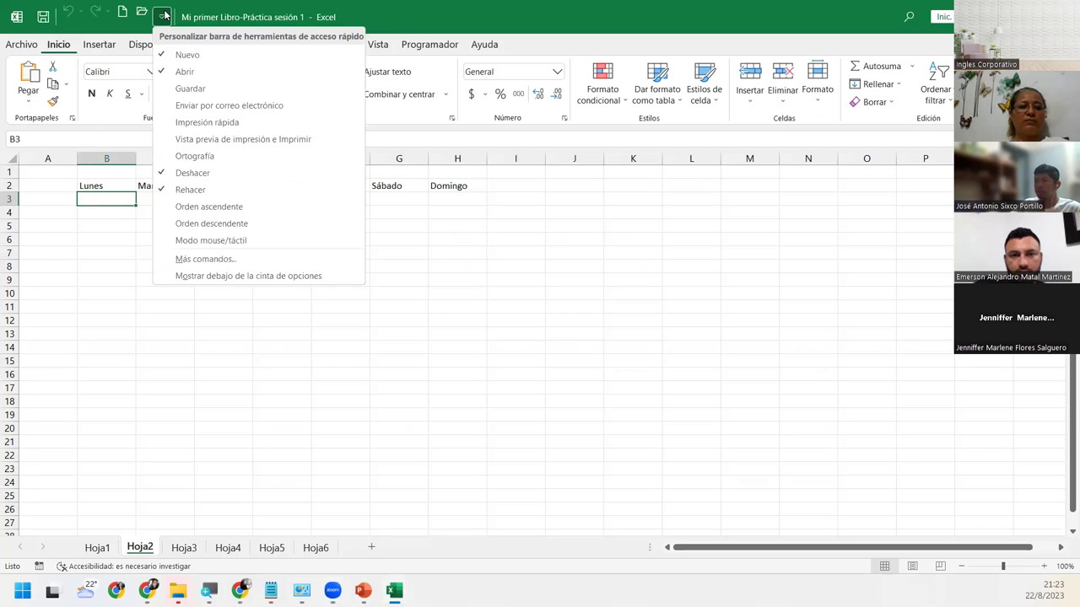
{"action": "left_click", "coordinate": [242, 265]}
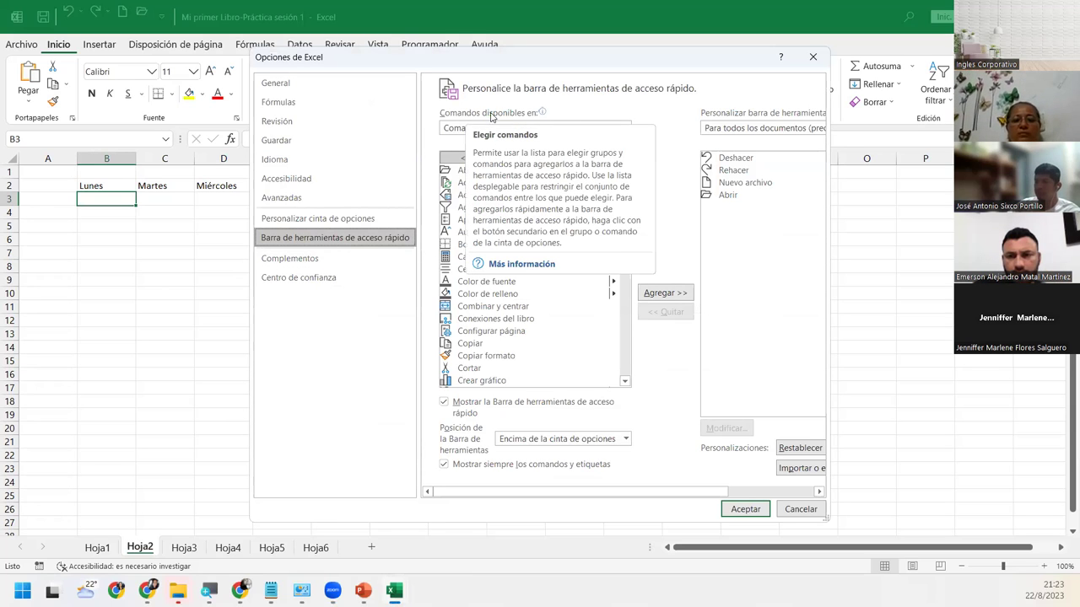
{"action": "mouse_move", "coordinate": [542, 112]}
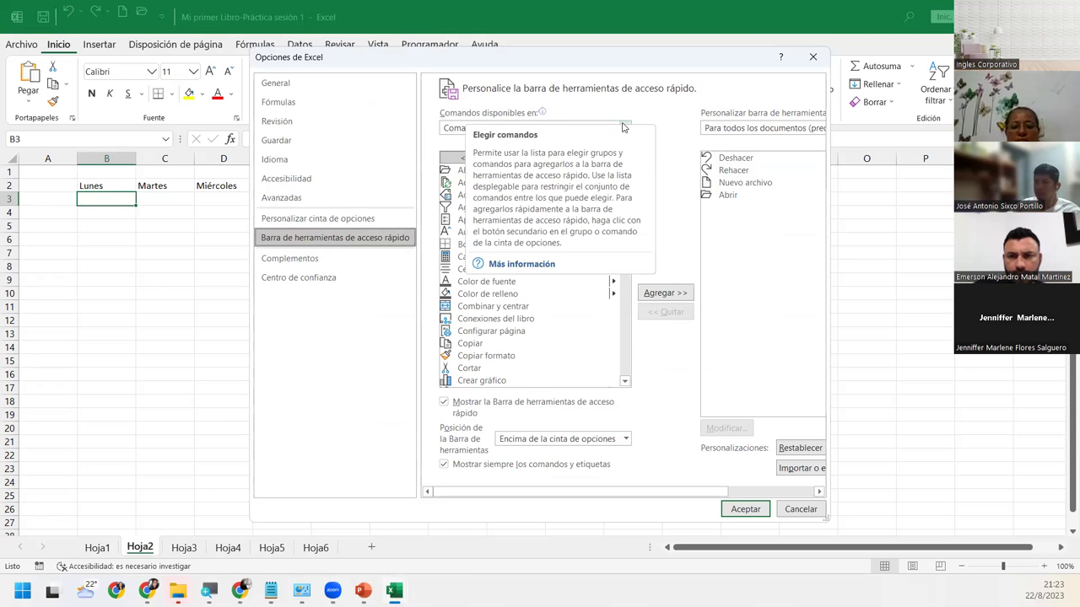
{"action": "left_click", "coordinate": [625, 128]}
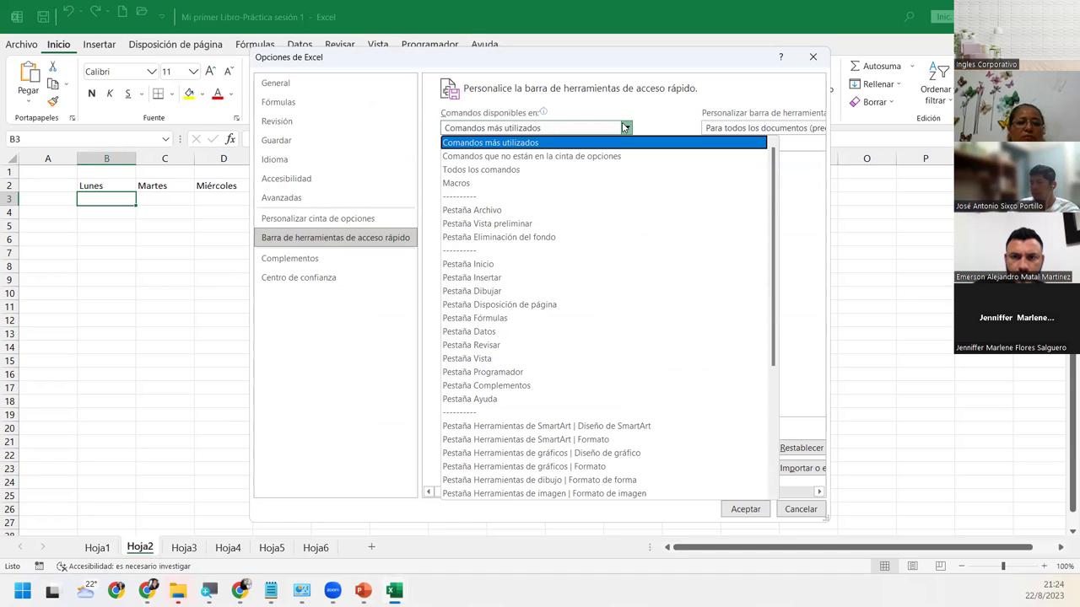
{"action": "left_click", "coordinate": [625, 127]}
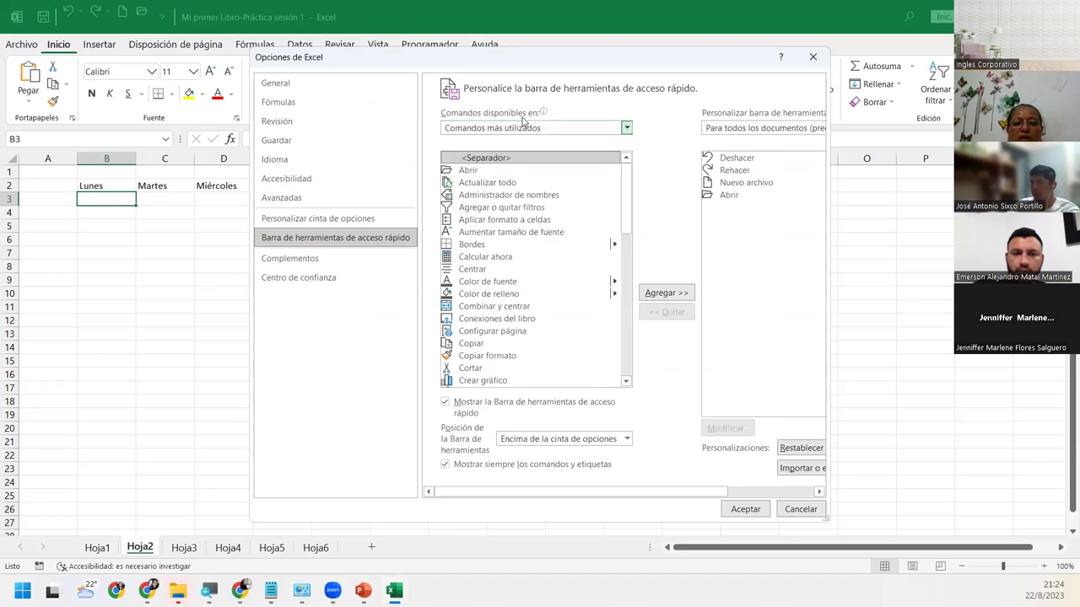
{"action": "left_click", "coordinate": [627, 128]}
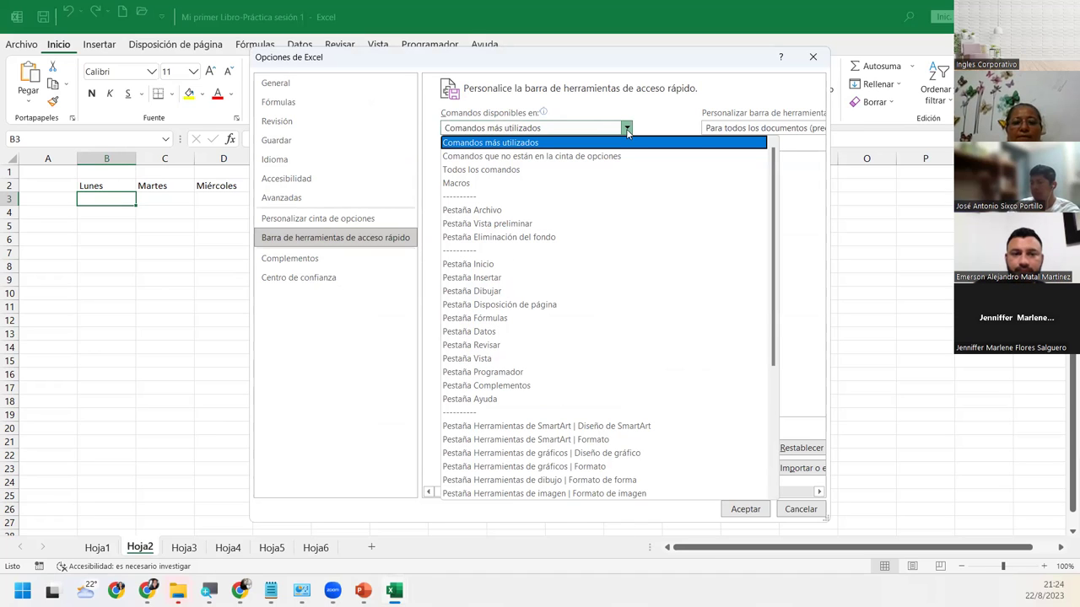
{"action": "left_click", "coordinate": [559, 157]}
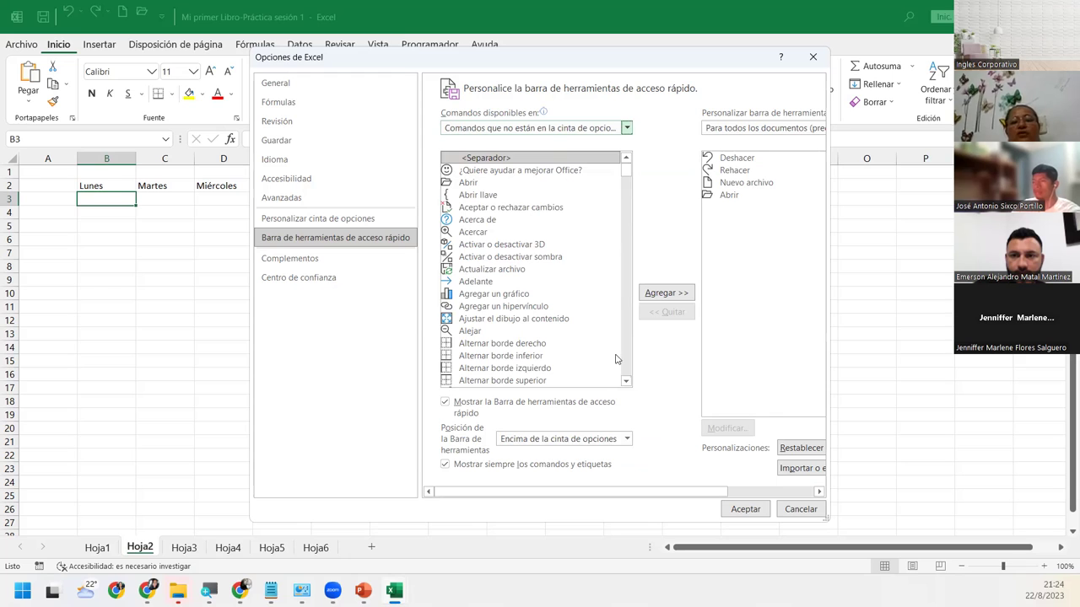
{"action": "left_click", "coordinate": [625, 382]}
{"action": "left_click_drag", "start_coordinate": [626, 385], "coordinate": [625, 384]}
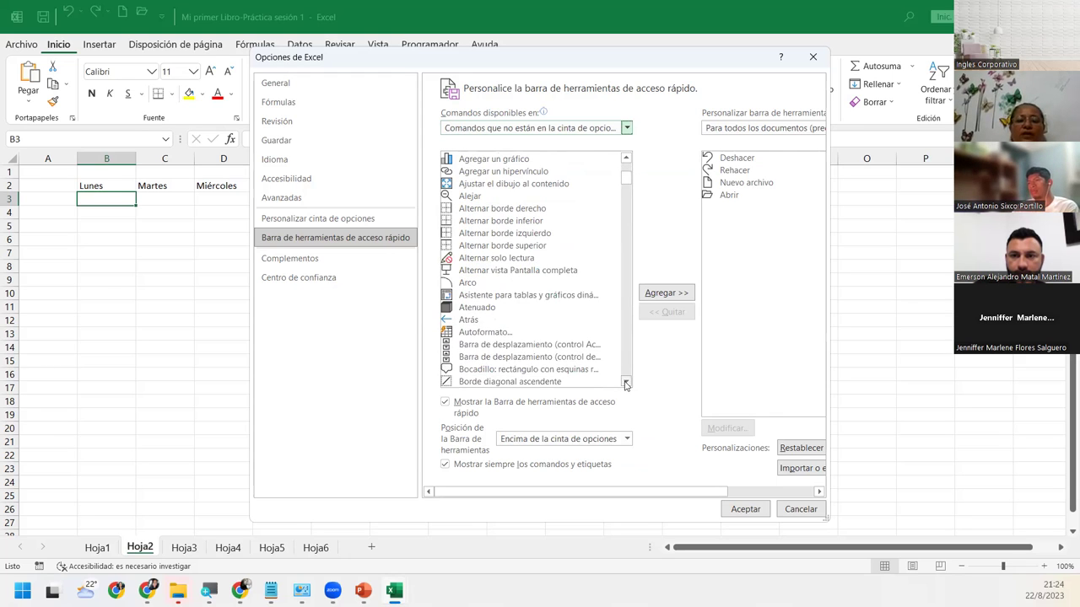
{"action": "scroll", "coordinate": [565, 287], "scroll_direction": "up", "scroll_amount": 4}
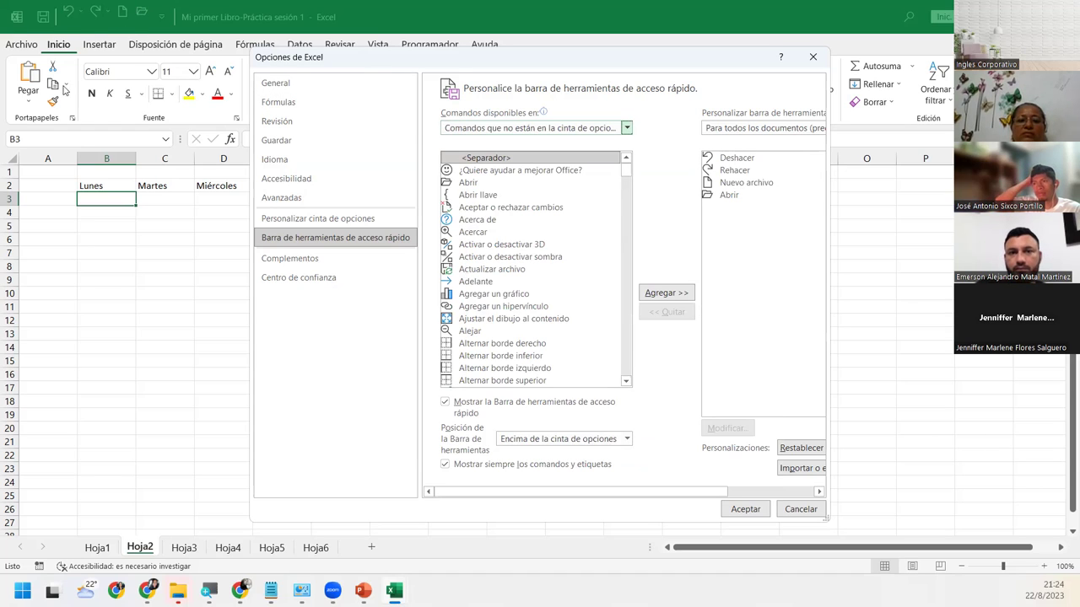
{"action": "left_click", "coordinate": [625, 382]}
{"action": "left_click", "coordinate": [626, 382]}
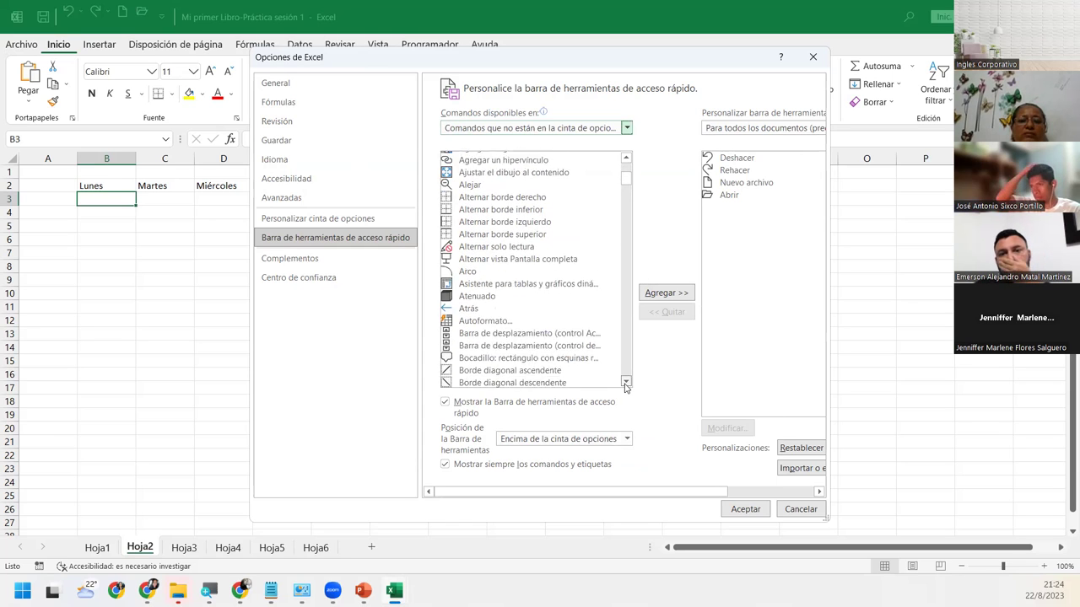
{"action": "scroll", "coordinate": [625, 384], "scroll_direction": "down", "scroll_amount": 2}
{"action": "scroll", "coordinate": [626, 383], "scroll_direction": "down", "scroll_amount": 2}
{"action": "scroll", "coordinate": [626, 384], "scroll_direction": "down", "scroll_amount": 1}
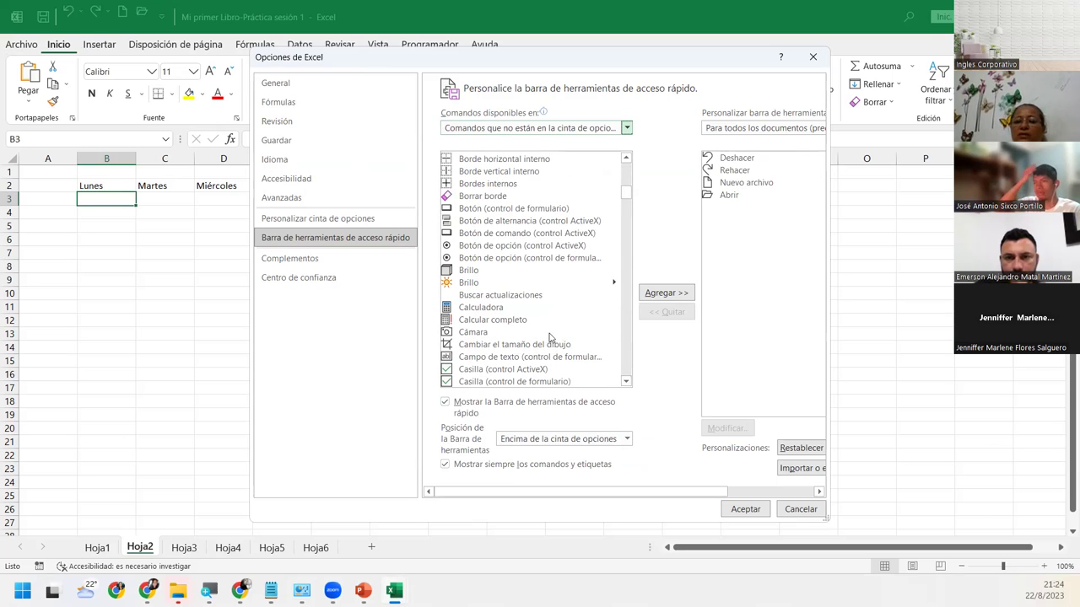
{"action": "left_click", "coordinate": [625, 383]}
{"action": "scroll", "coordinate": [625, 384], "scroll_direction": "down", "scroll_amount": 2}
{"action": "scroll", "coordinate": [625, 384], "scroll_direction": "down", "scroll_amount": 1}
{"action": "scroll", "coordinate": [625, 384], "scroll_direction": "down", "scroll_amount": 1}
{"action": "scroll", "coordinate": [625, 383], "scroll_direction": "down", "scroll_amount": 2}
{"action": "scroll", "coordinate": [626, 387], "scroll_direction": "down", "scroll_amount": 2}
{"action": "scroll", "coordinate": [625, 387], "scroll_direction": "down", "scroll_amount": 1}
{"action": "scroll", "coordinate": [625, 387], "scroll_direction": "down", "scroll_amount": 1}
{"action": "scroll", "coordinate": [626, 387], "scroll_direction": "down", "scroll_amount": 2}
{"action": "scroll", "coordinate": [625, 387], "scroll_direction": "down", "scroll_amount": 2}
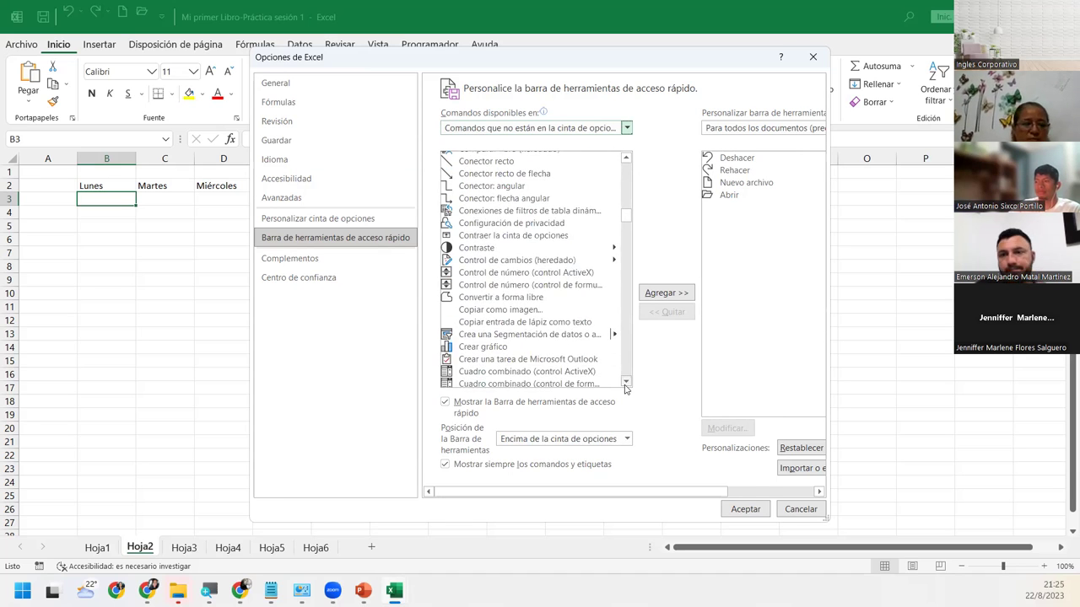
{"action": "scroll", "coordinate": [626, 387], "scroll_direction": "down", "scroll_amount": 1}
{"action": "scroll", "coordinate": [625, 387], "scroll_direction": "down", "scroll_amount": 2}
{"action": "scroll", "coordinate": [625, 388], "scroll_direction": "down", "scroll_amount": 2}
{"action": "scroll", "coordinate": [625, 388], "scroll_direction": "down", "scroll_amount": 1}
{"action": "scroll", "coordinate": [625, 387], "scroll_direction": "down", "scroll_amount": 2}
{"action": "scroll", "coordinate": [625, 387], "scroll_direction": "down", "scroll_amount": 2}
{"action": "scroll", "coordinate": [625, 388], "scroll_direction": "down", "scroll_amount": 1}
{"action": "scroll", "coordinate": [625, 388], "scroll_direction": "down", "scroll_amount": 2}
{"action": "scroll", "coordinate": [625, 387], "scroll_direction": "down", "scroll_amount": 1}
{"action": "scroll", "coordinate": [625, 387], "scroll_direction": "down", "scroll_amount": 1}
{"action": "scroll", "coordinate": [625, 387], "scroll_direction": "down", "scroll_amount": 1}
{"action": "scroll", "coordinate": [625, 387], "scroll_direction": "down", "scroll_amount": 1}
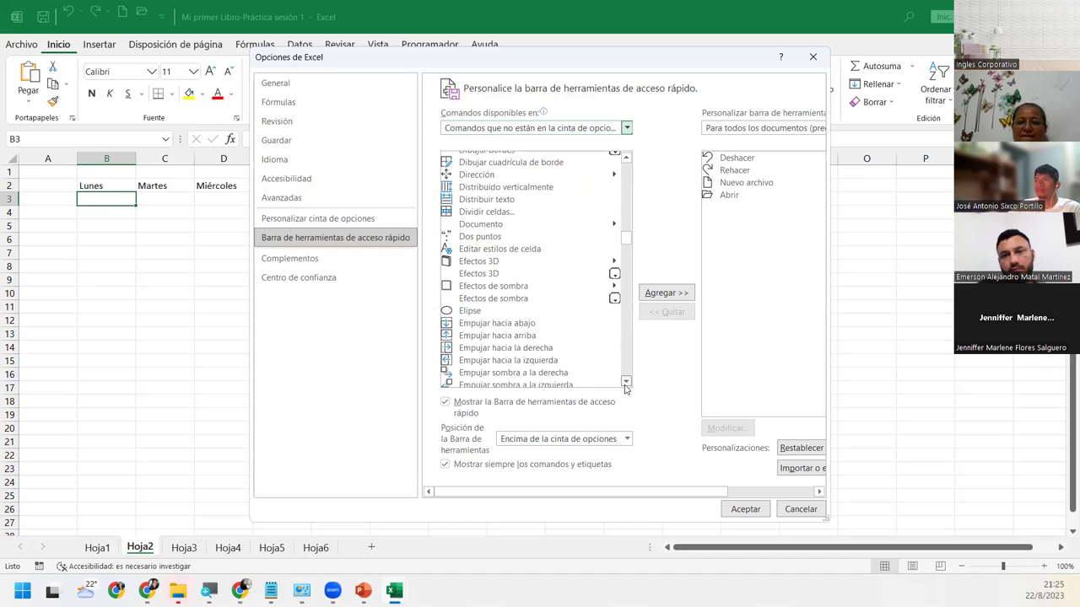
{"action": "scroll", "coordinate": [625, 387], "scroll_direction": "down", "scroll_amount": 1}
{"action": "scroll", "coordinate": [626, 387], "scroll_direction": "down", "scroll_amount": 1}
{"action": "scroll", "coordinate": [625, 387], "scroll_direction": "down", "scroll_amount": 2}
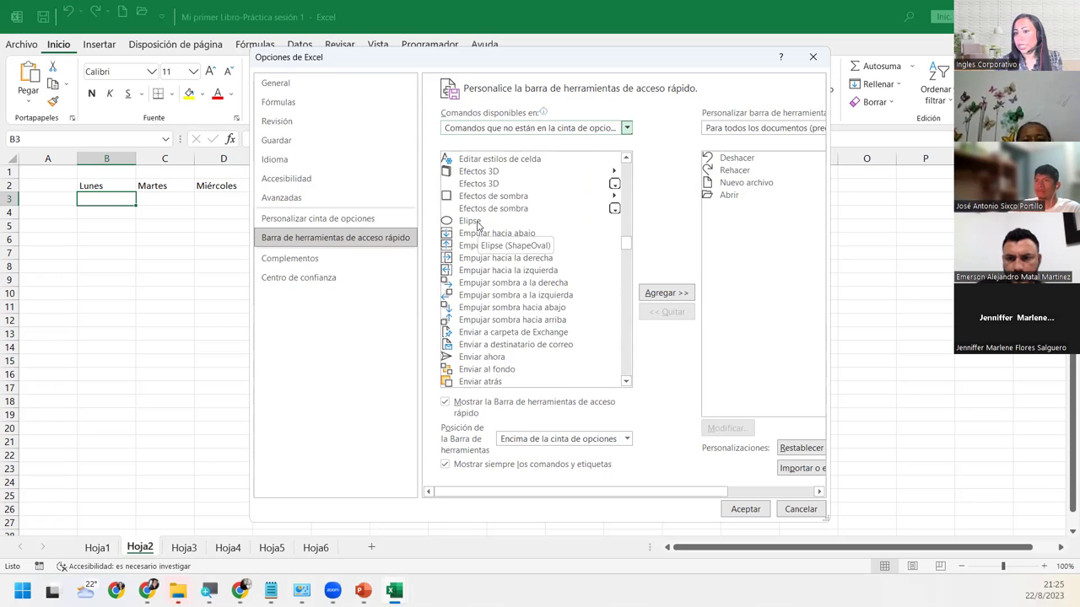
{"action": "scroll", "coordinate": [574, 337], "scroll_direction": "down", "scroll_amount": 1}
{"action": "scroll", "coordinate": [588, 371], "scroll_direction": "down", "scroll_amount": 3}
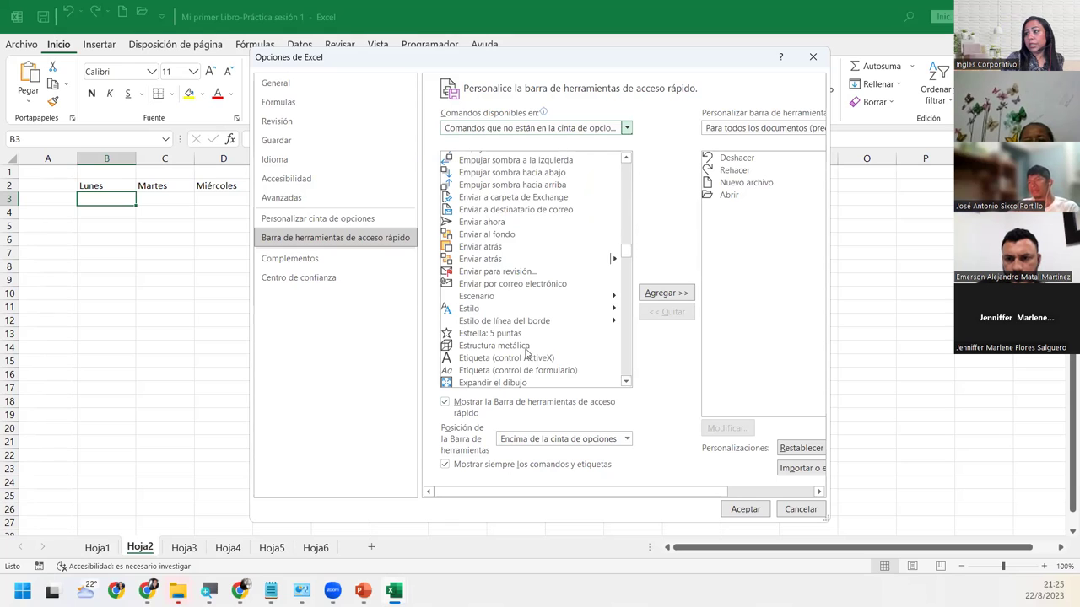
{"action": "scroll", "coordinate": [554, 330], "scroll_direction": "down", "scroll_amount": 1}
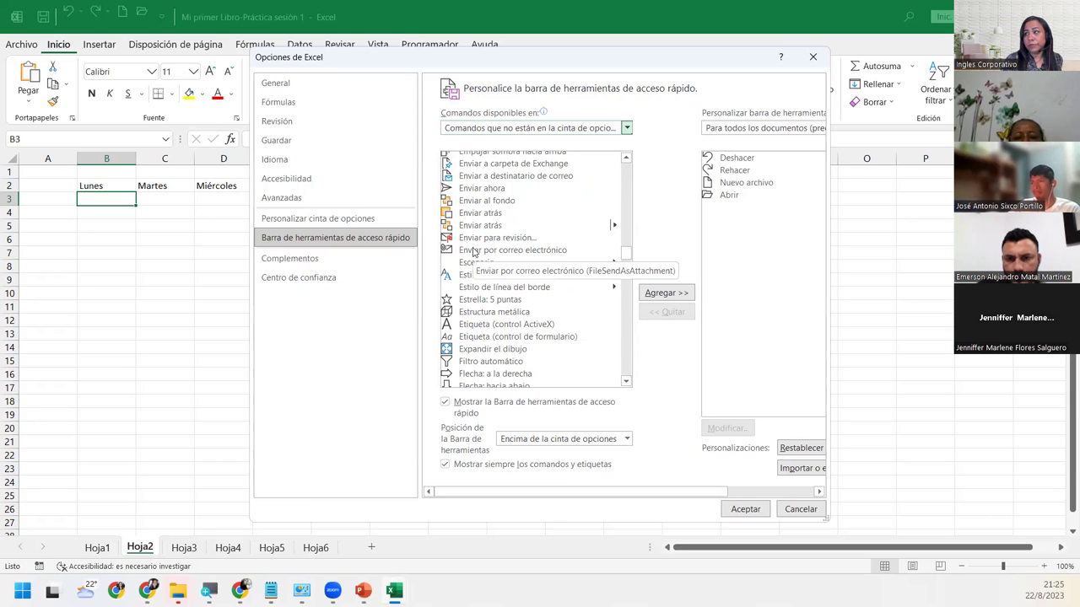
{"action": "scroll", "coordinate": [473, 252], "scroll_direction": "down", "scroll_amount": 2}
{"action": "scroll", "coordinate": [473, 252], "scroll_direction": "up", "scroll_amount": 2}
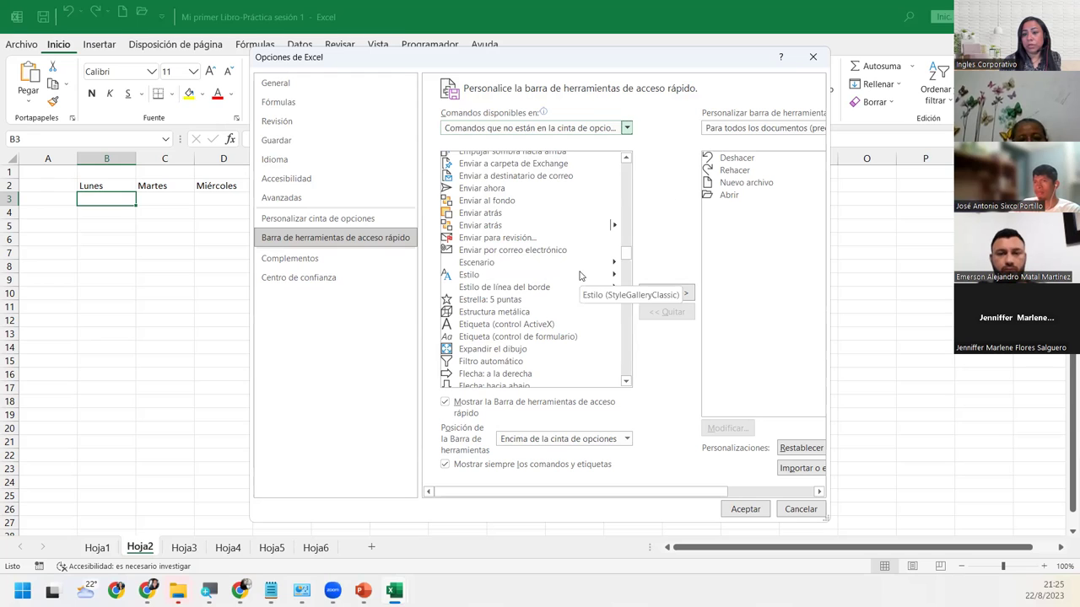
{"action": "scroll", "coordinate": [580, 275], "scroll_direction": "down", "scroll_amount": 3}
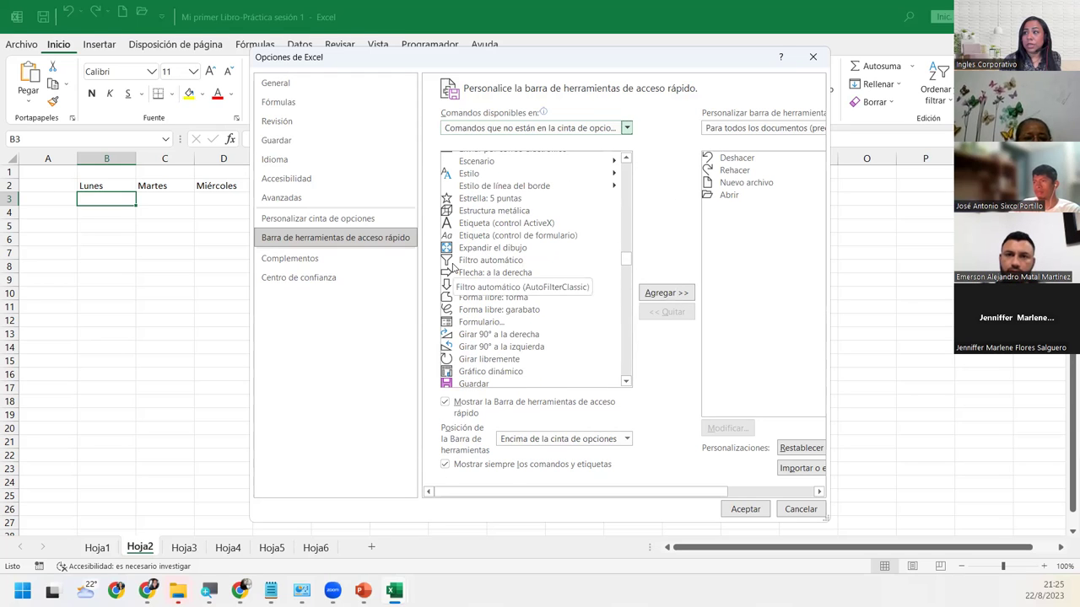
{"action": "scroll", "coordinate": [529, 267], "scroll_direction": "down", "scroll_amount": 3}
{"action": "scroll", "coordinate": [531, 270], "scroll_direction": "down", "scroll_amount": 2}
{"action": "scroll", "coordinate": [533, 274], "scroll_direction": "down", "scroll_amount": 3}
{"action": "scroll", "coordinate": [536, 278], "scroll_direction": "down", "scroll_amount": 3}
{"action": "scroll", "coordinate": [537, 280], "scroll_direction": "down", "scroll_amount": 4}
{"action": "scroll", "coordinate": [537, 280], "scroll_direction": "down", "scroll_amount": 1}
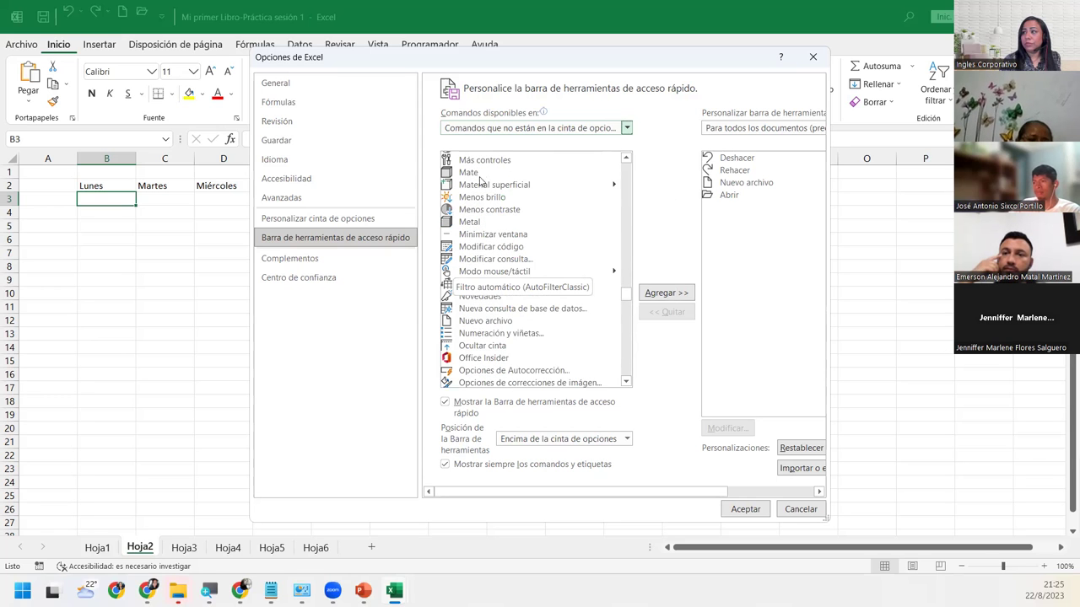
{"action": "scroll", "coordinate": [520, 338], "scroll_direction": "down", "scroll_amount": 2}
{"action": "scroll", "coordinate": [520, 333], "scroll_direction": "down", "scroll_amount": 4}
{"action": "scroll", "coordinate": [519, 329], "scroll_direction": "down", "scroll_amount": 4}
{"action": "scroll", "coordinate": [520, 330], "scroll_direction": "down", "scroll_amount": 5}
{"action": "scroll", "coordinate": [520, 330], "scroll_direction": "down", "scroll_amount": 5}
{"action": "scroll", "coordinate": [519, 330], "scroll_direction": "up", "scroll_amount": 1}
{"action": "scroll", "coordinate": [520, 329], "scroll_direction": "up", "scroll_amount": 4}
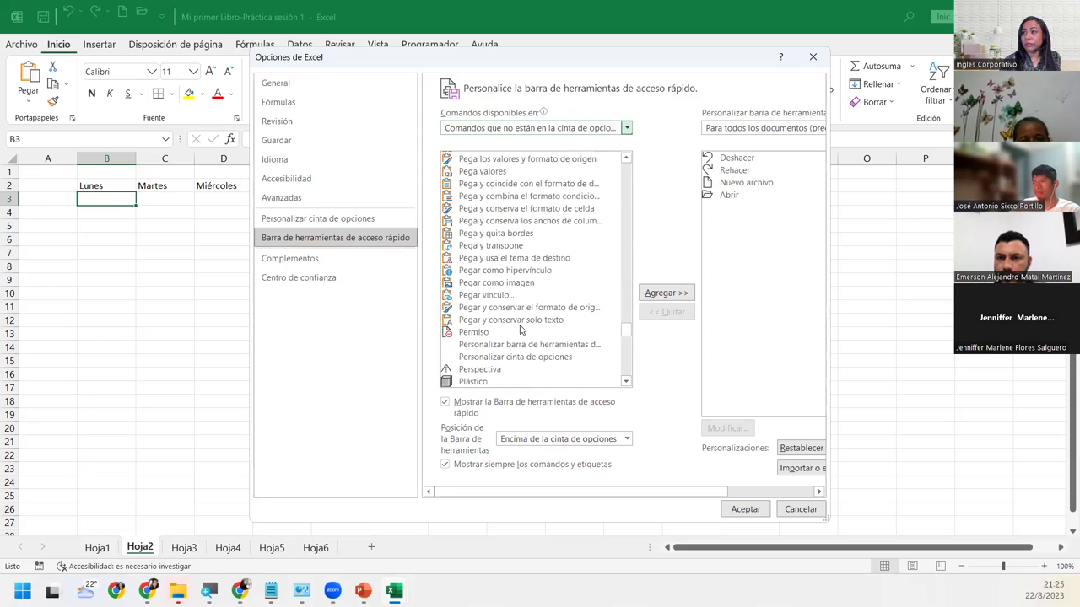
{"action": "left_click", "coordinate": [481, 247]}
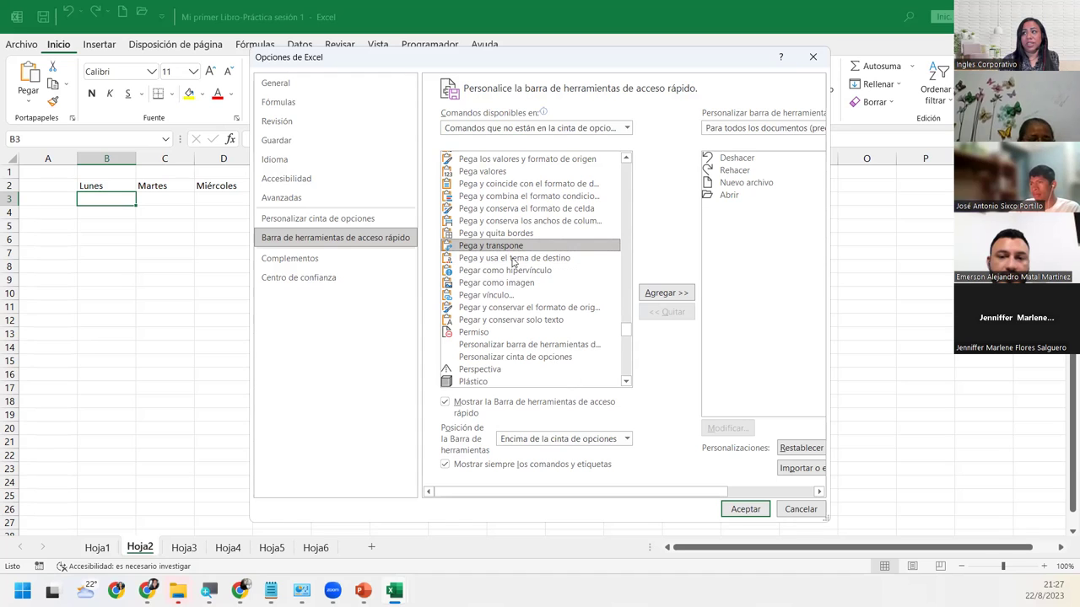
{"action": "scroll", "coordinate": [519, 287], "scroll_direction": "up", "scroll_amount": 1}
{"action": "scroll", "coordinate": [519, 287], "scroll_direction": "up", "scroll_amount": 1}
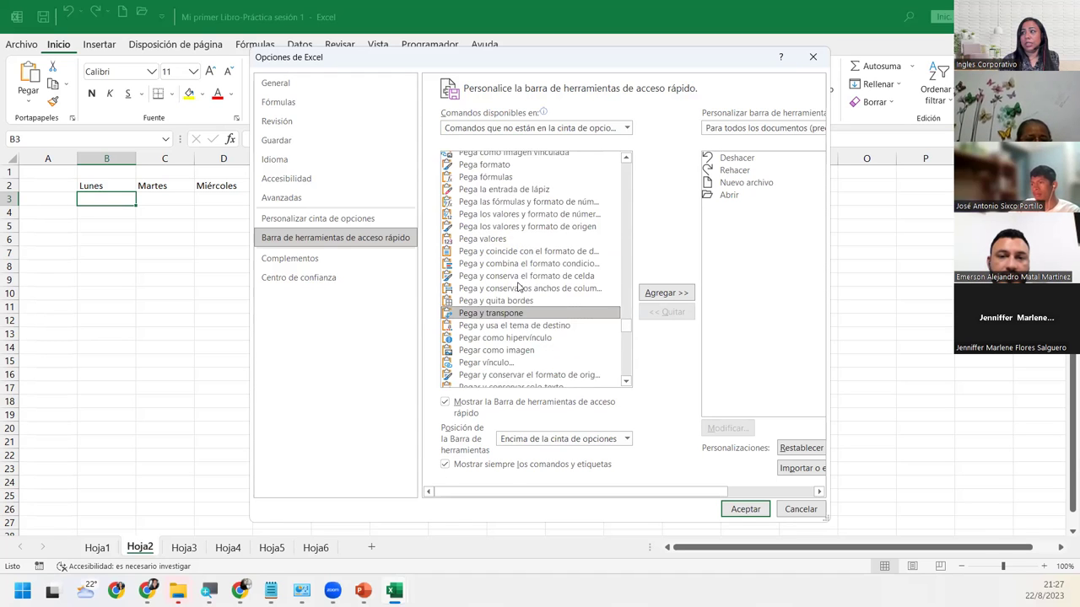
{"action": "scroll", "coordinate": [518, 287], "scroll_direction": "up", "scroll_amount": 1}
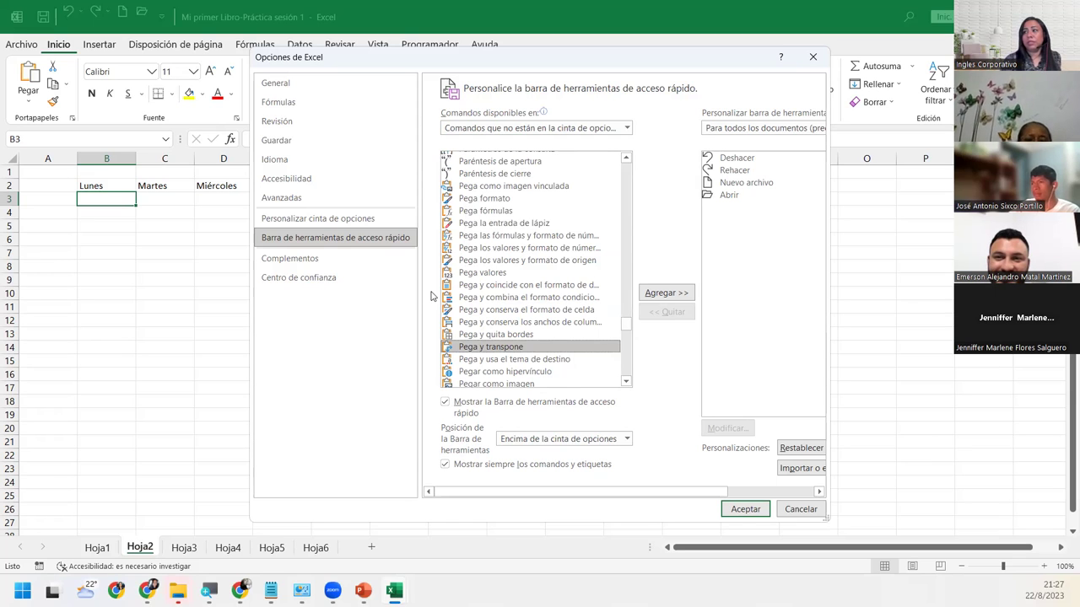
{"action": "scroll", "coordinate": [475, 299], "scroll_direction": "down", "scroll_amount": 2}
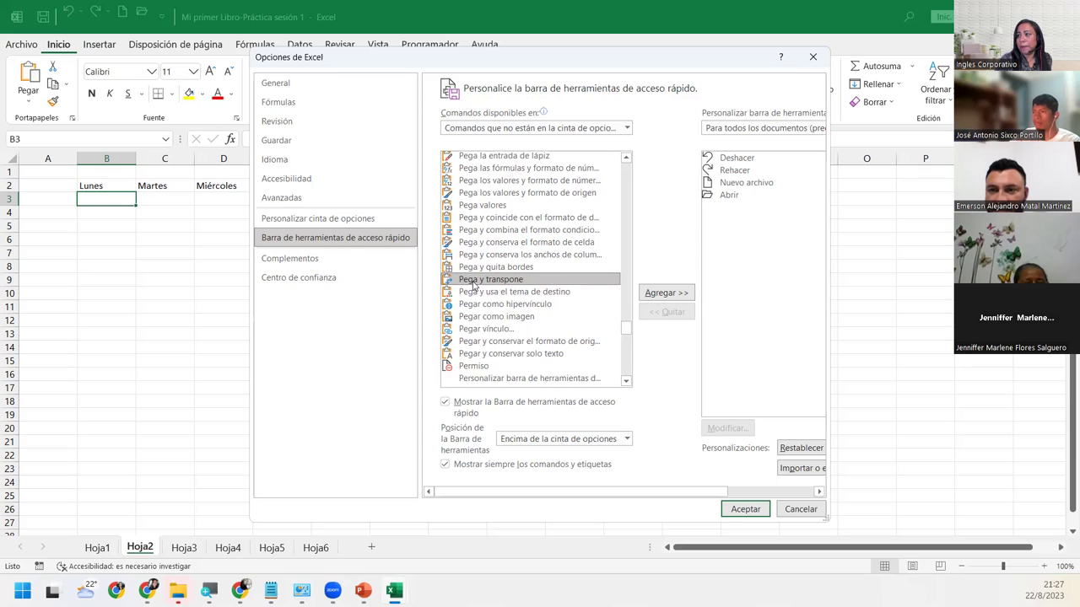
{"action": "scroll", "coordinate": [506, 346], "scroll_direction": "down", "scroll_amount": 3}
{"action": "scroll", "coordinate": [506, 346], "scroll_direction": "up", "scroll_amount": 5}
{"action": "scroll", "coordinate": [506, 346], "scroll_direction": "up", "scroll_amount": 6}
Switch the command list to Todos los comandos and locate Pega y transpone and Pegado especial.
{"action": "left_click", "coordinate": [627, 127]}
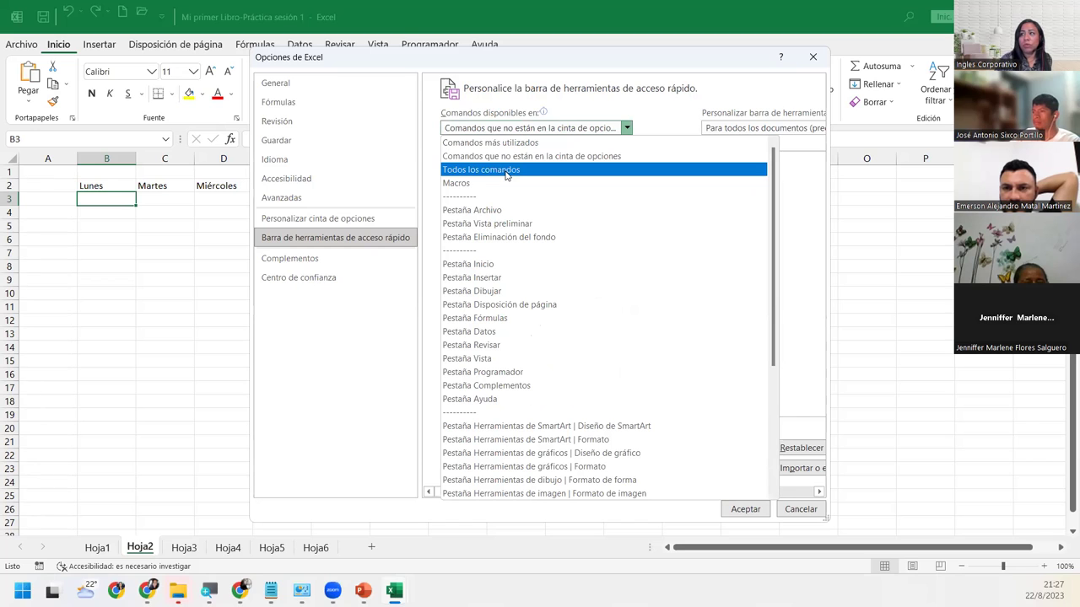
{"action": "key", "text": "Escape"}
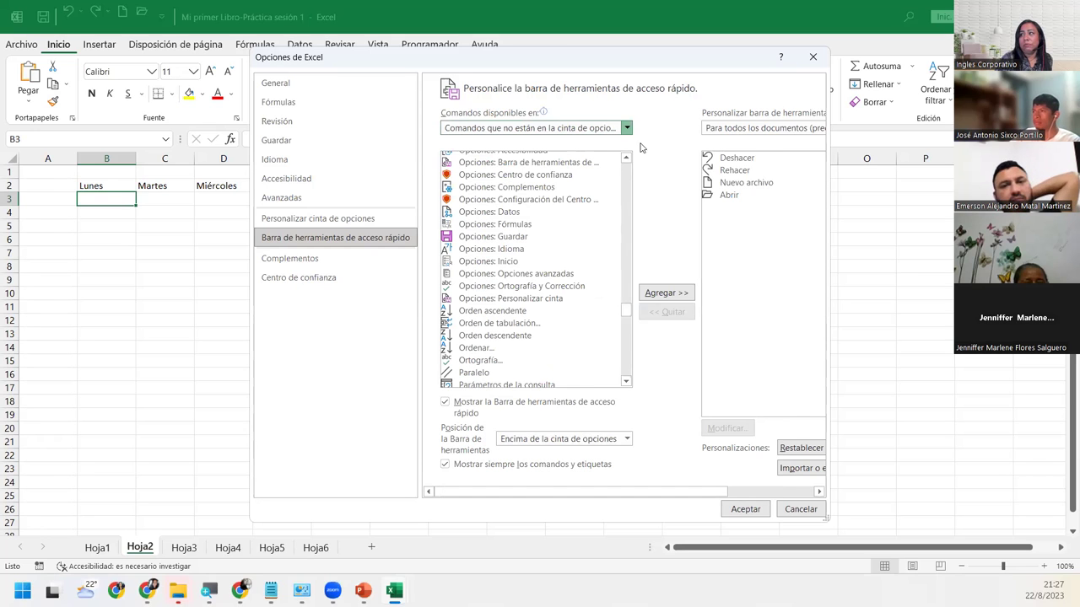
{"action": "left_click_drag", "start_coordinate": [631, 169], "coordinate": [616, 335]}
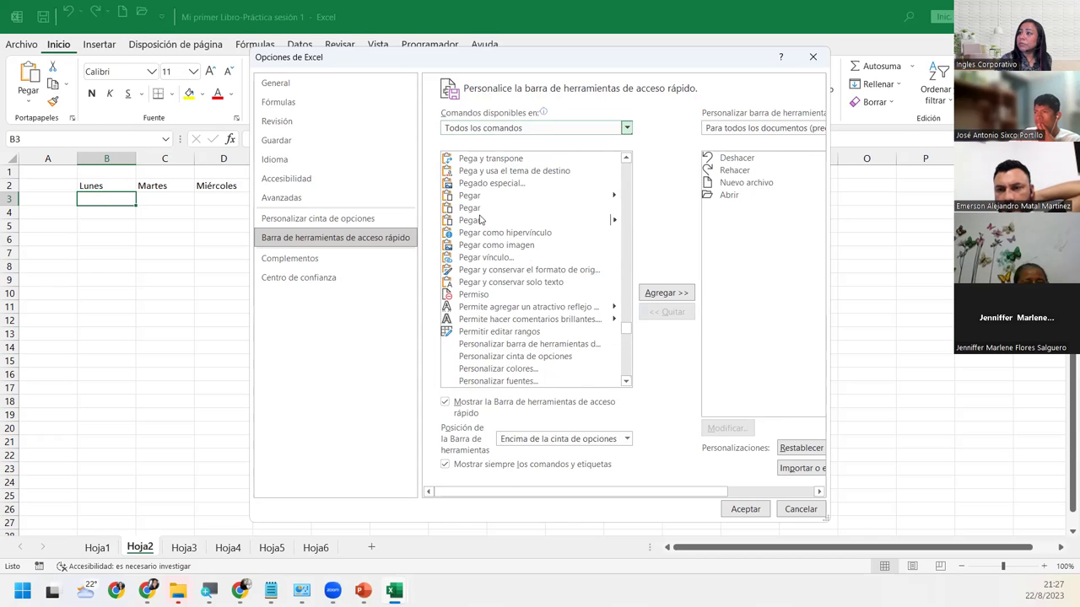
{"action": "scroll", "coordinate": [479, 219], "scroll_direction": "up", "scroll_amount": 1}
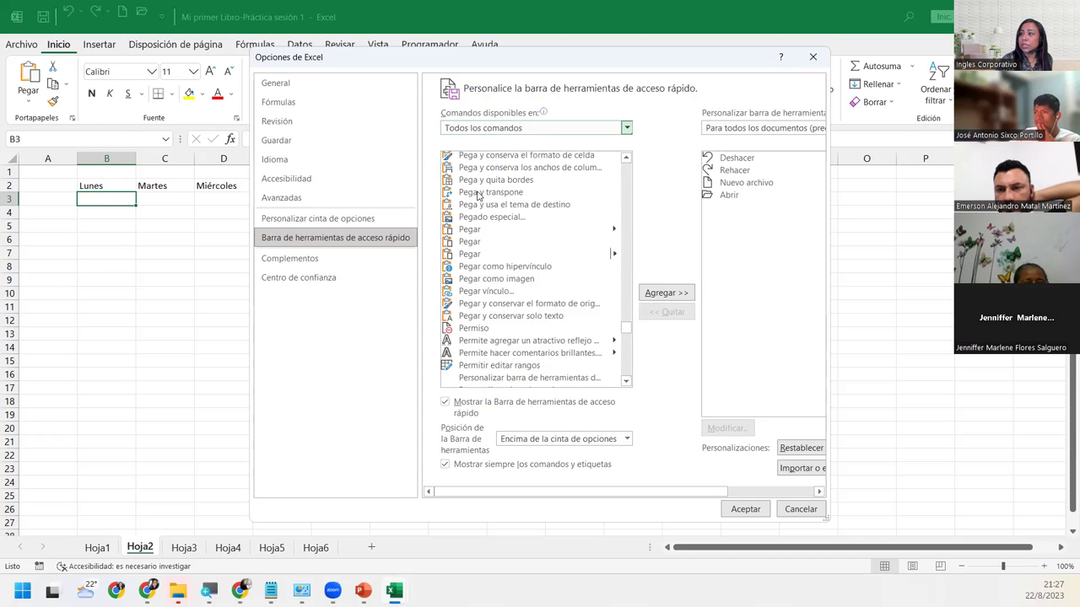
{"action": "left_click", "coordinate": [479, 195]}
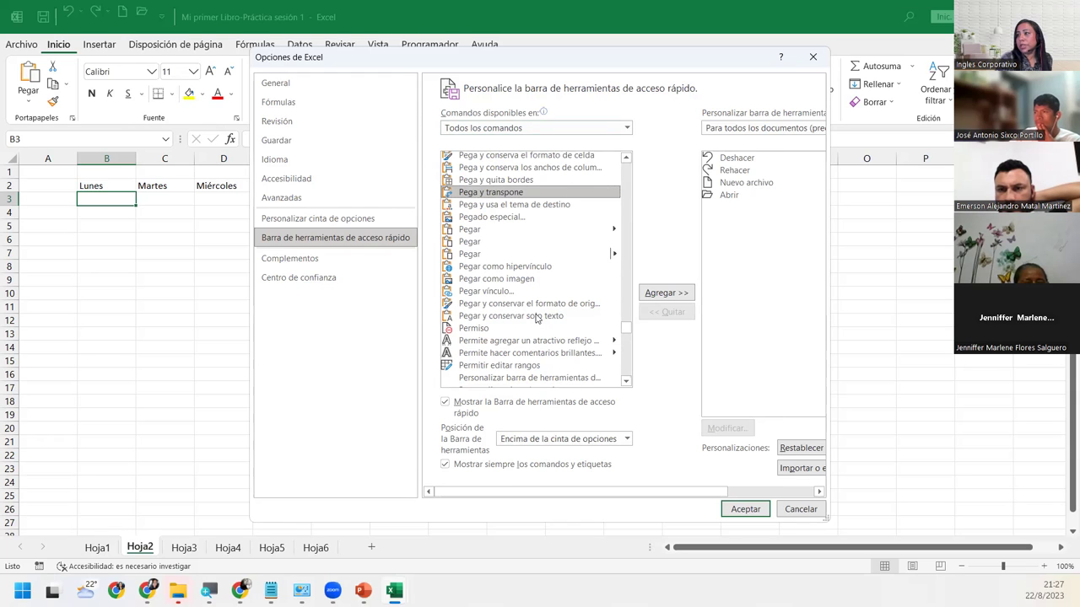
{"action": "scroll", "coordinate": [537, 318], "scroll_direction": "up", "scroll_amount": 3}
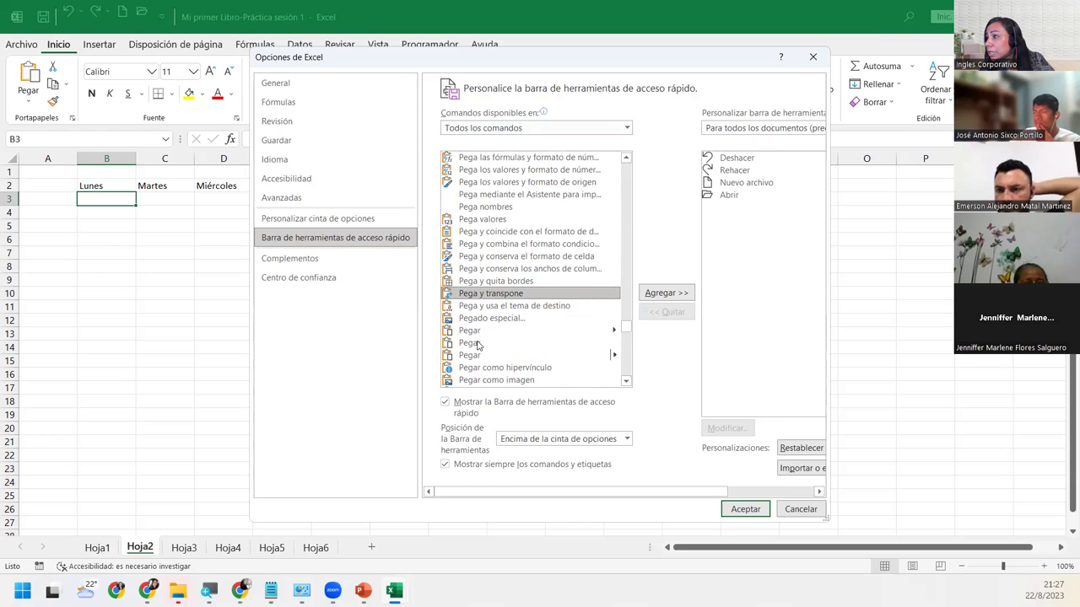
{"action": "left_click", "coordinate": [495, 320]}
{"action": "left_click", "coordinate": [531, 294]}
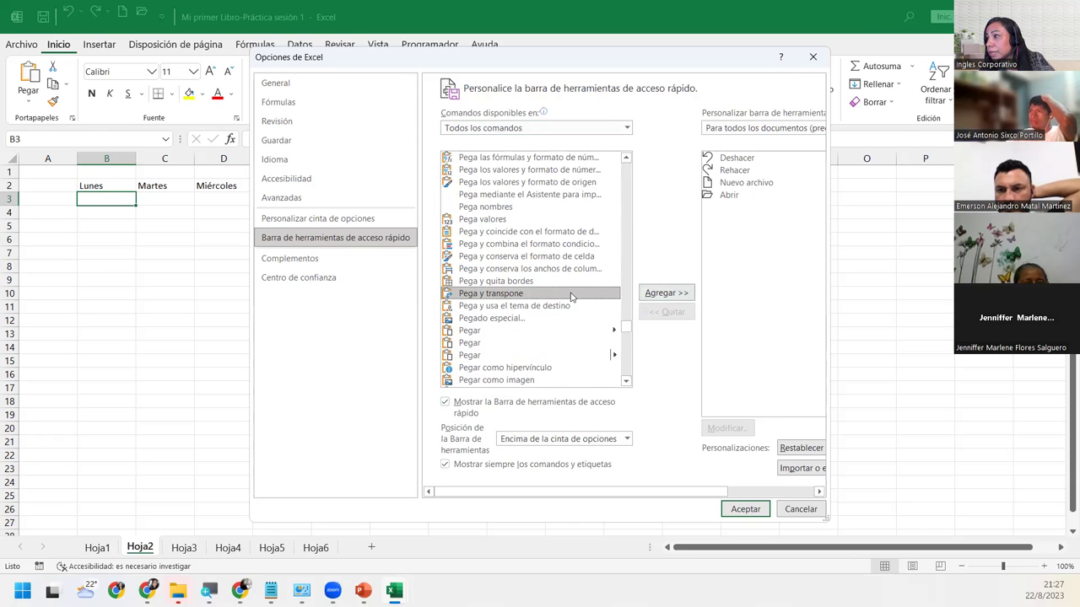
{"action": "left_click", "coordinate": [499, 320]}
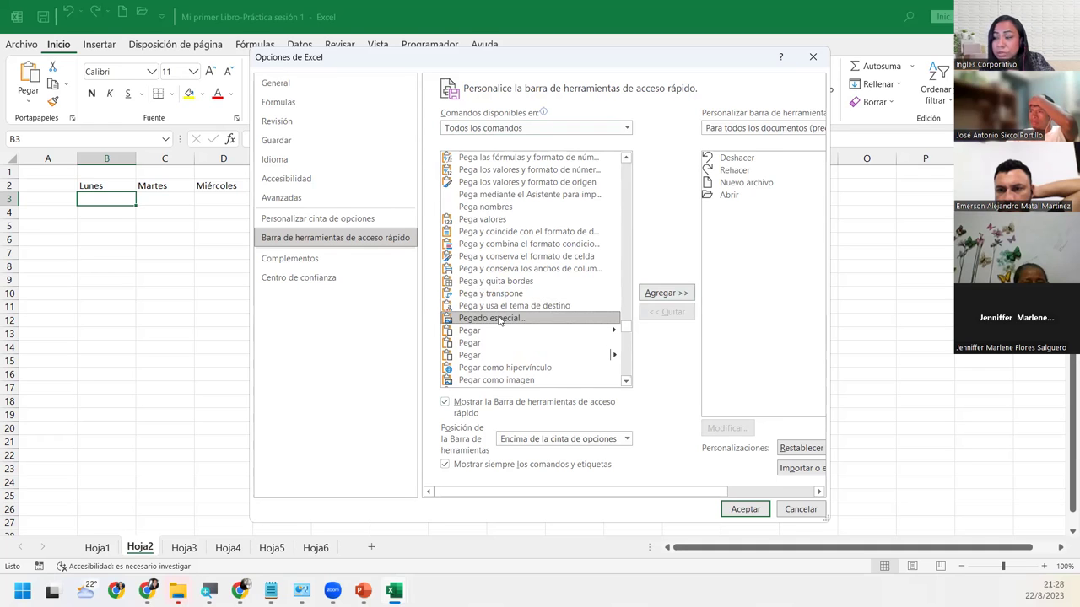
Add Pegado especial and Pega y transpone to the Quick Access Toolbar and confirm with Aceptar.
{"action": "left_click", "coordinate": [667, 292]}
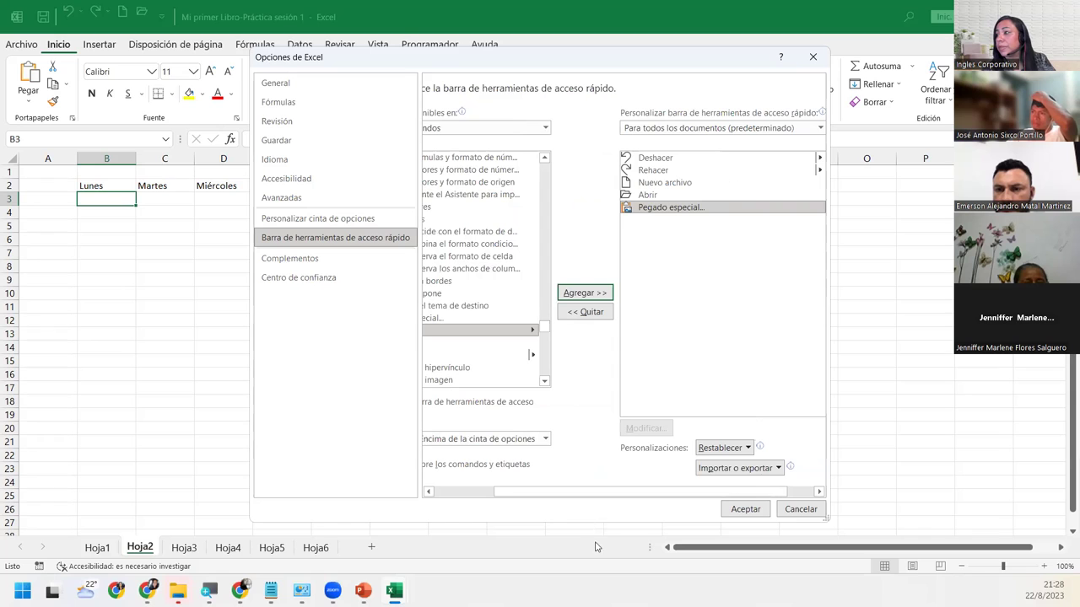
{"action": "left_click_drag", "start_coordinate": [501, 491], "coordinate": [437, 490]}
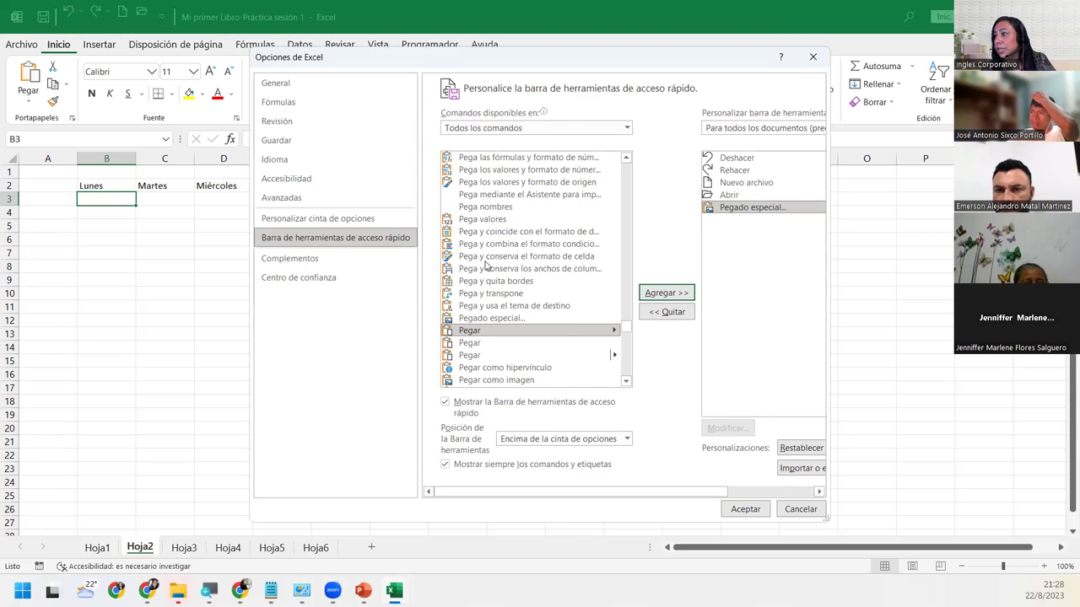
{"action": "left_click", "coordinate": [470, 292]}
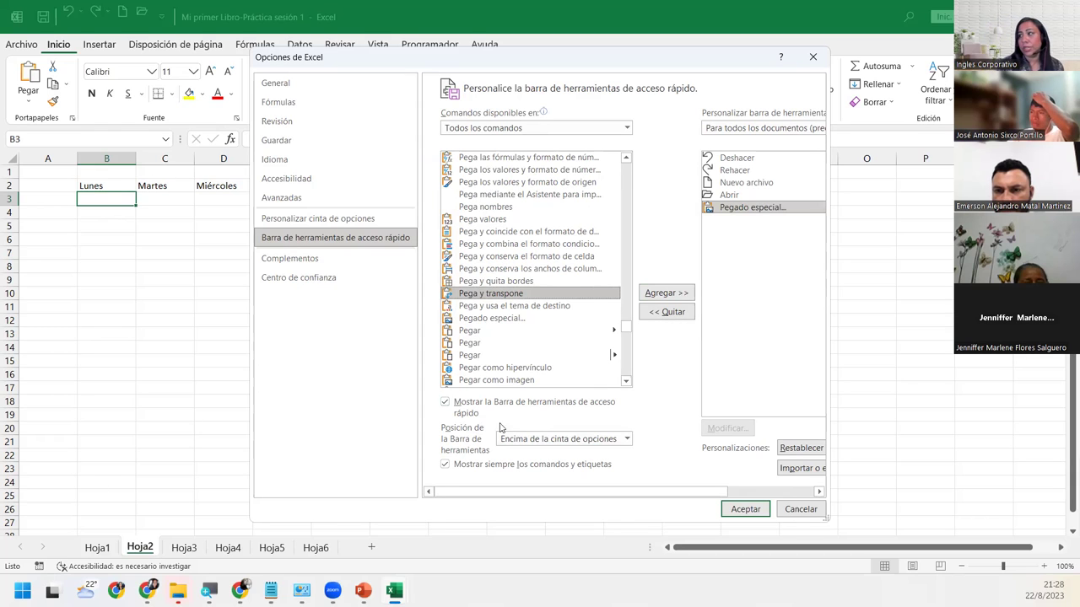
{"action": "left_click", "coordinate": [667, 294]}
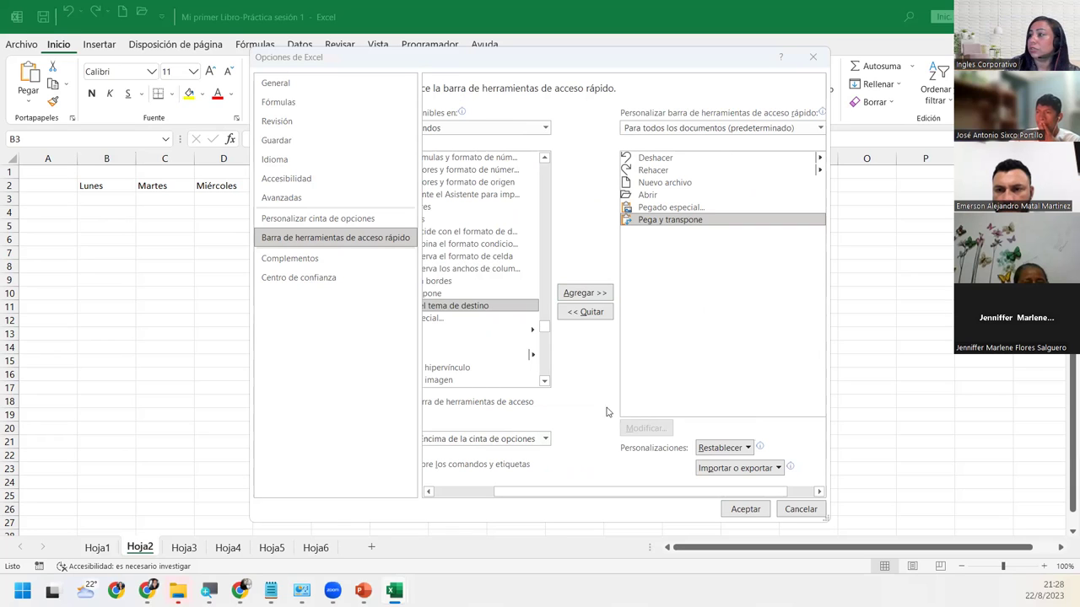
{"action": "left_click_drag", "start_coordinate": [570, 492], "coordinate": [508, 491]}
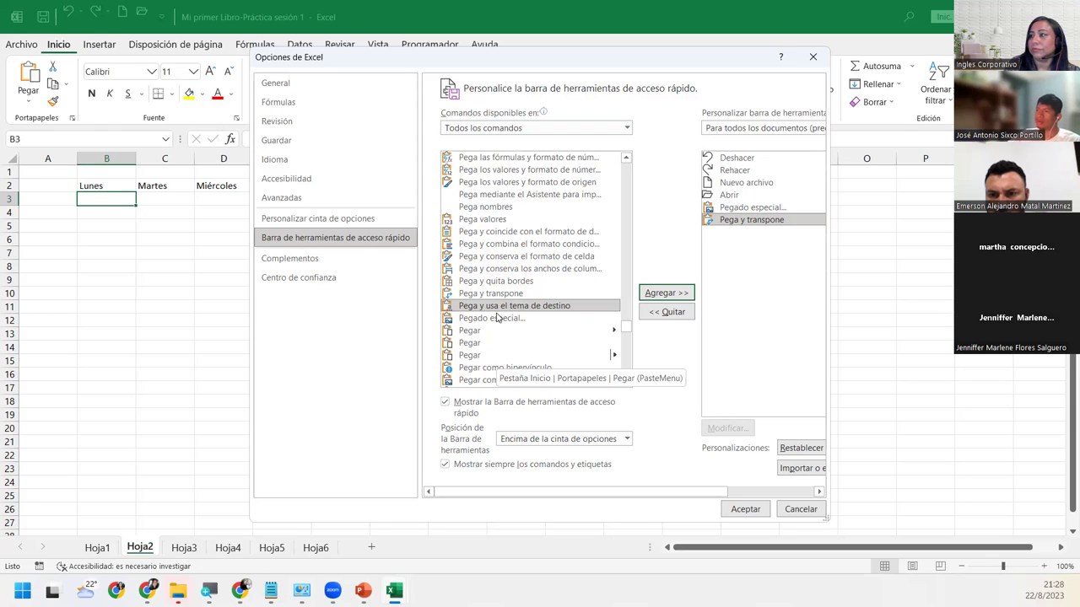
{"action": "scroll", "coordinate": [499, 324], "scroll_direction": "down", "scroll_amount": 1}
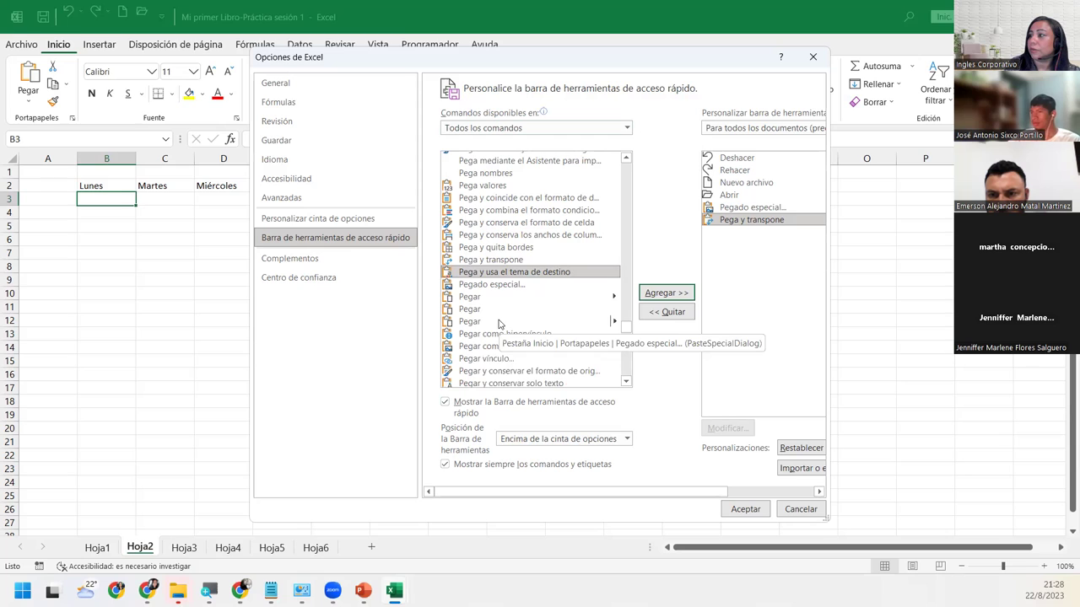
{"action": "scroll", "coordinate": [507, 319], "scroll_direction": "up", "scroll_amount": 1}
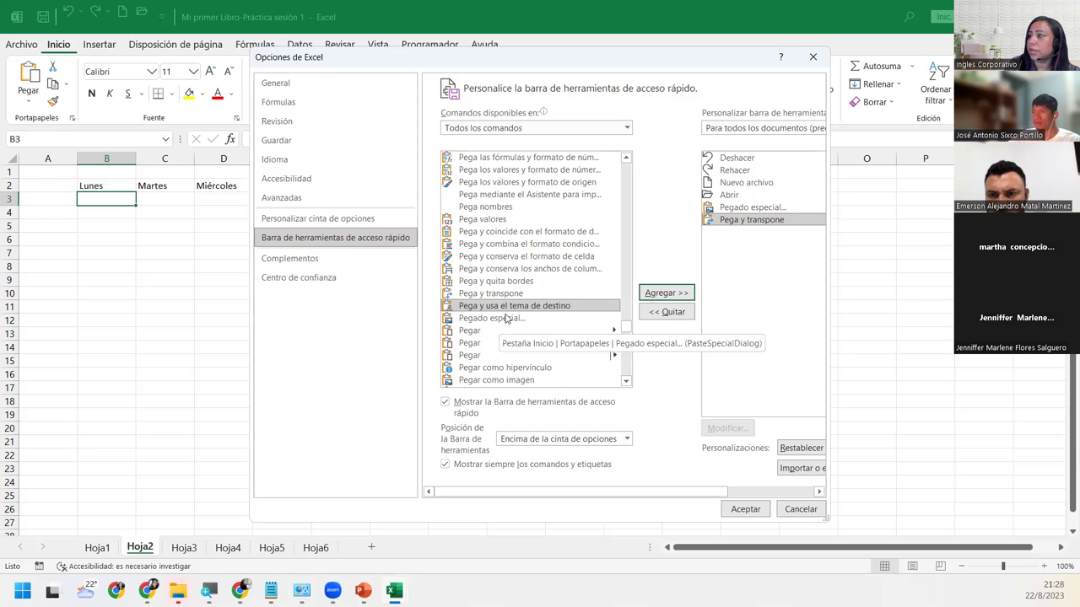
{"action": "left_click", "coordinate": [506, 318]}
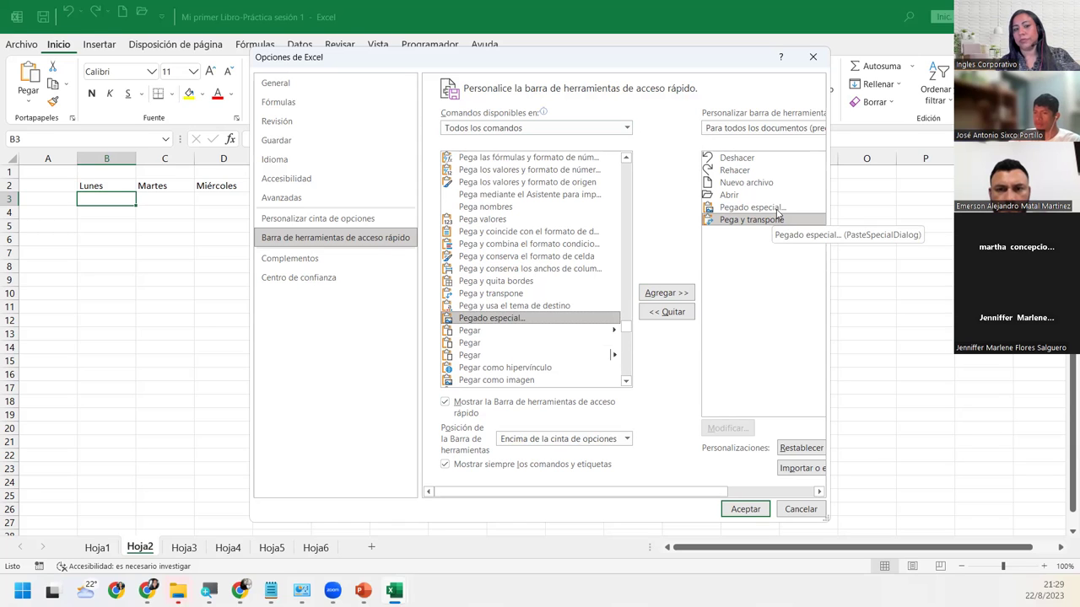
{"action": "left_click", "coordinate": [748, 511]}
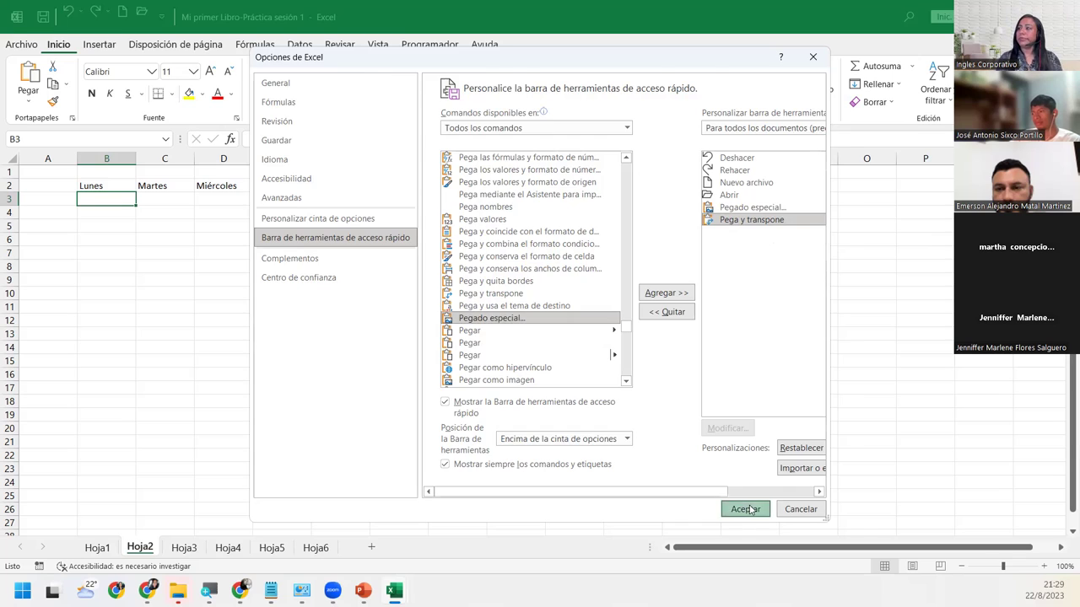
Copy the weekday row B2:H2 and paste it into B5 with Pegado especial, Transponer ticked.
{"action": "left_click", "coordinate": [108, 238]}
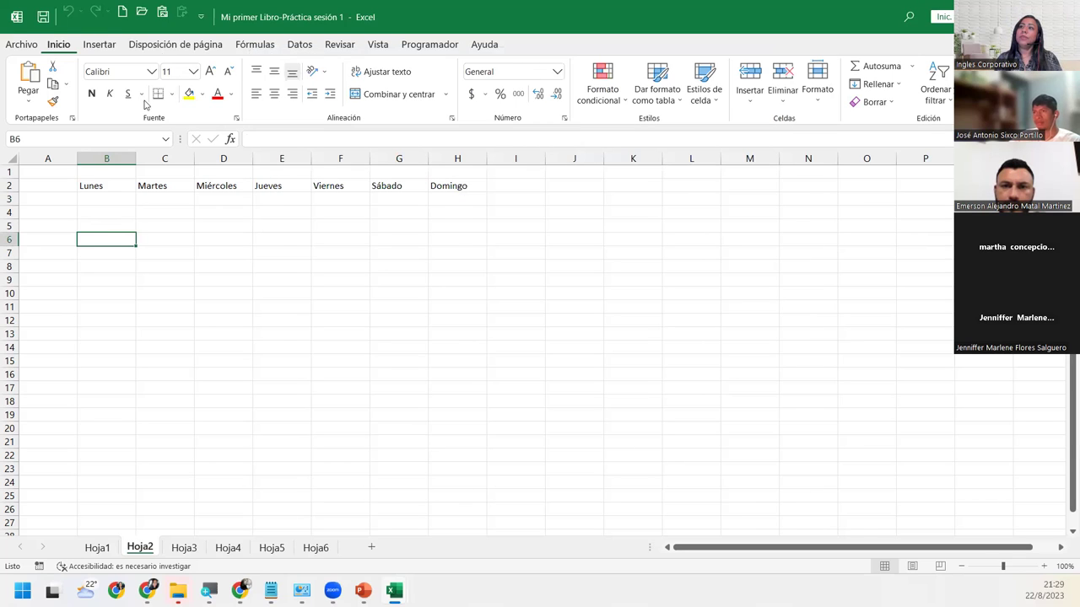
{"action": "left_click", "coordinate": [166, 14]}
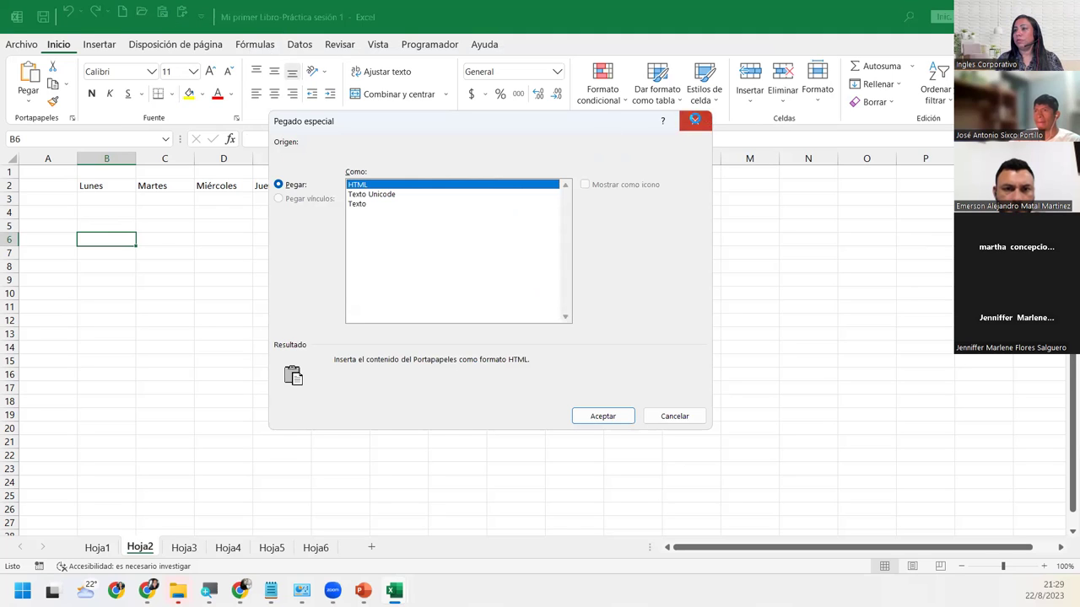
{"action": "left_click", "coordinate": [694, 120]}
{"action": "left_click_drag", "start_coordinate": [98, 190], "coordinate": [468, 192]}
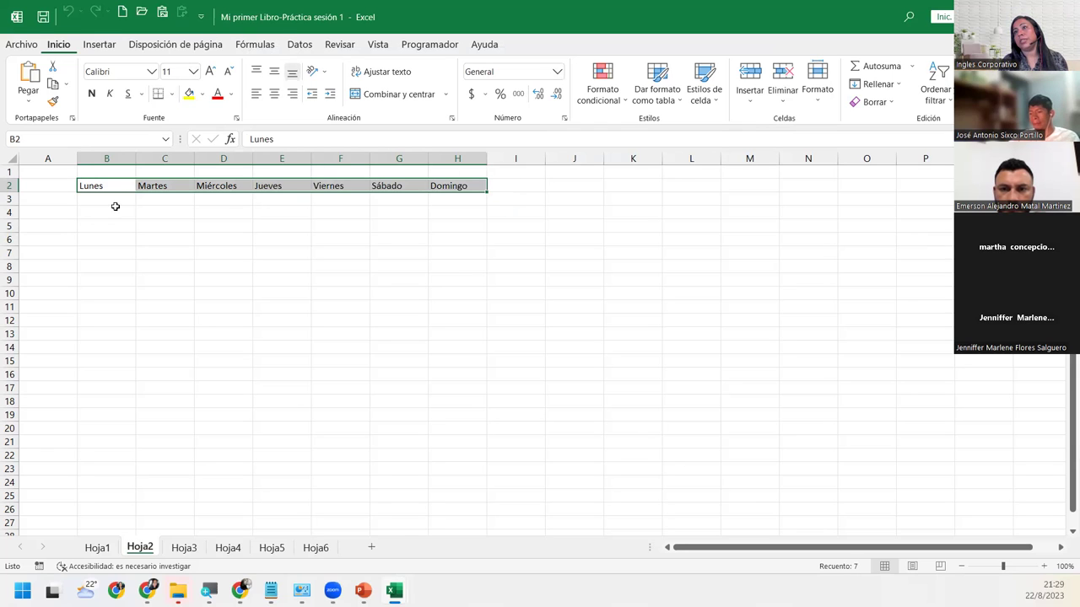
{"action": "left_click", "coordinate": [52, 85]}
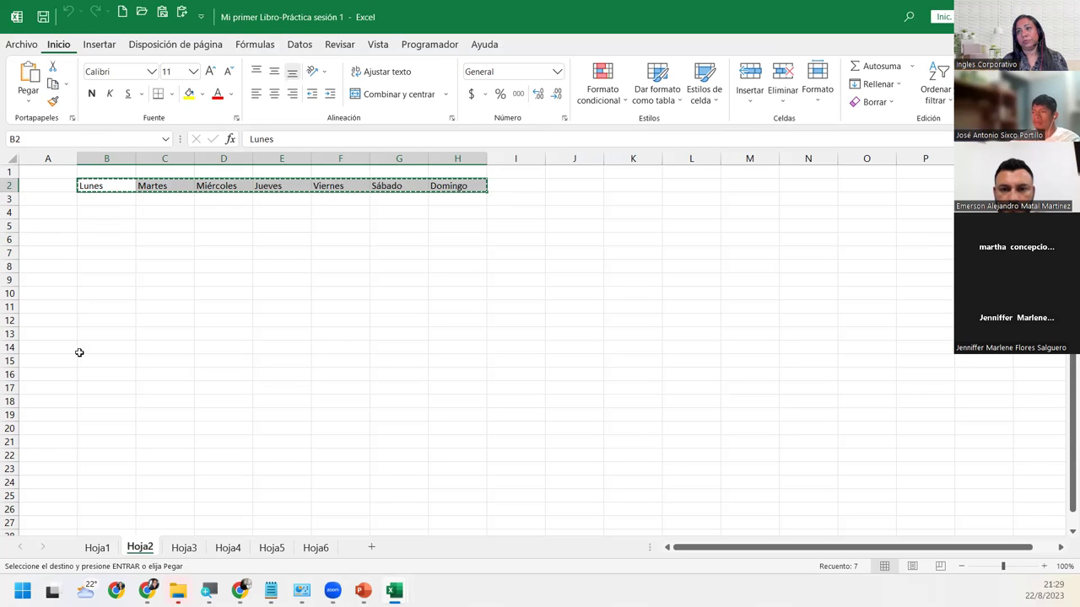
{"action": "left_click", "coordinate": [104, 223]}
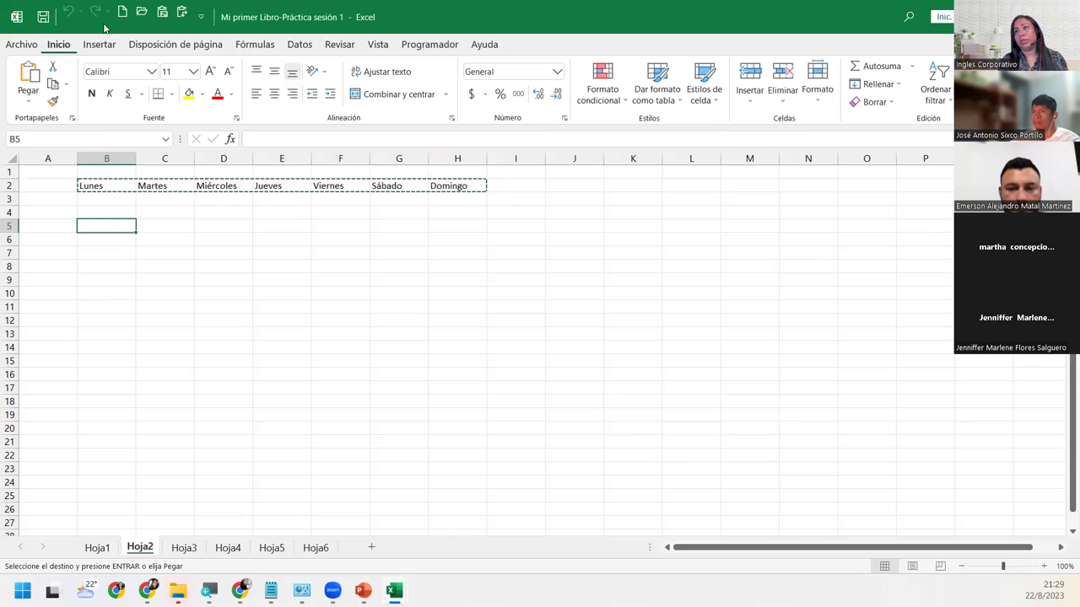
{"action": "left_click", "coordinate": [164, 12]}
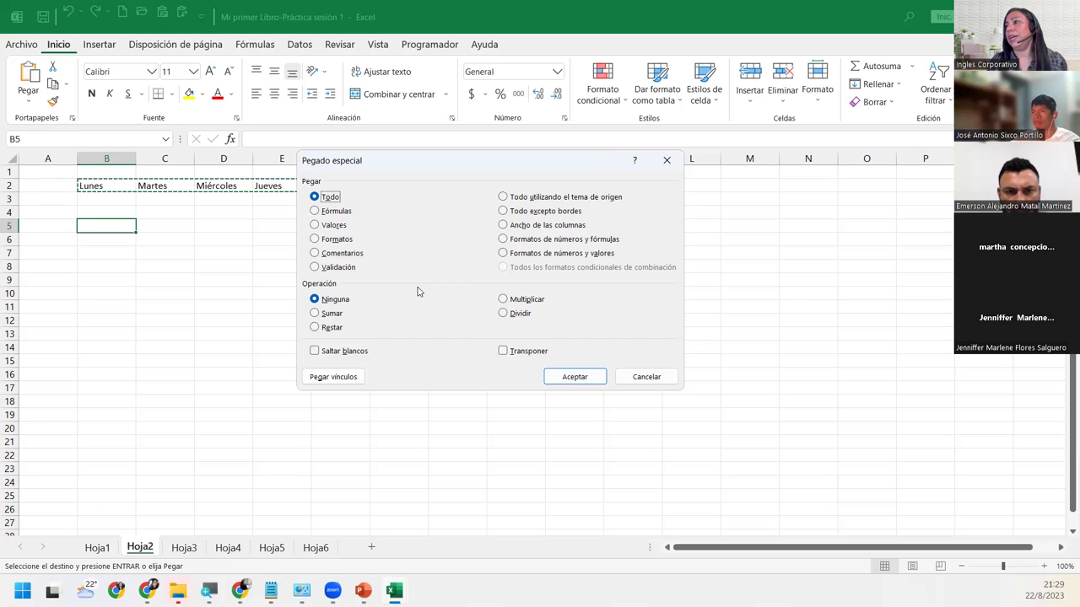
{"action": "left_click", "coordinate": [506, 354]}
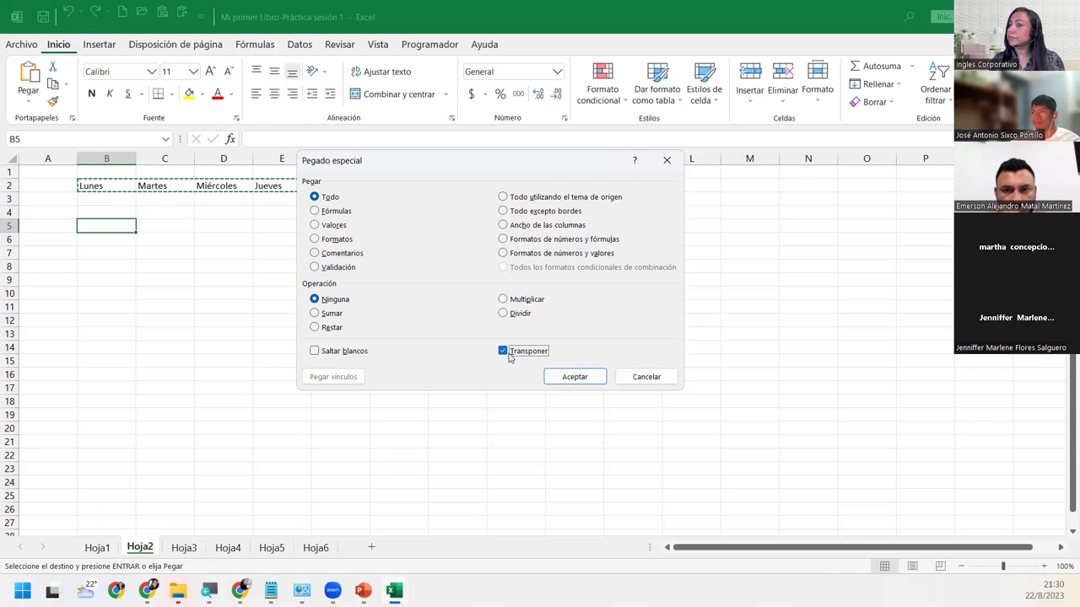
{"action": "left_click", "coordinate": [573, 377]}
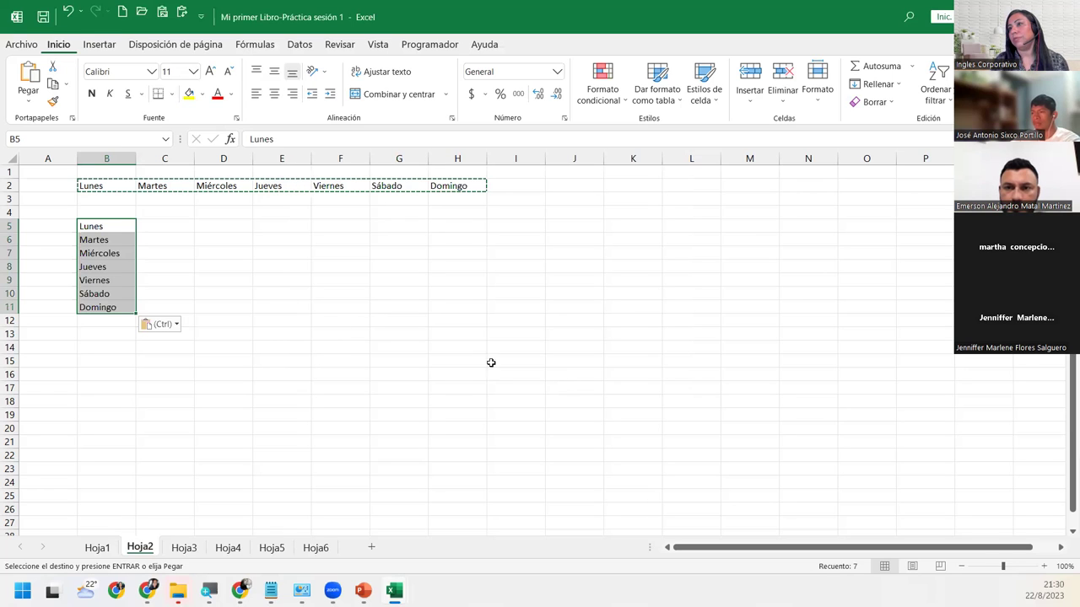
Paste the B2:H2 weekdays down from D5 using the Pega y transpone toolbar button, then clear copy mode.
{"action": "left_click", "coordinate": [199, 241]}
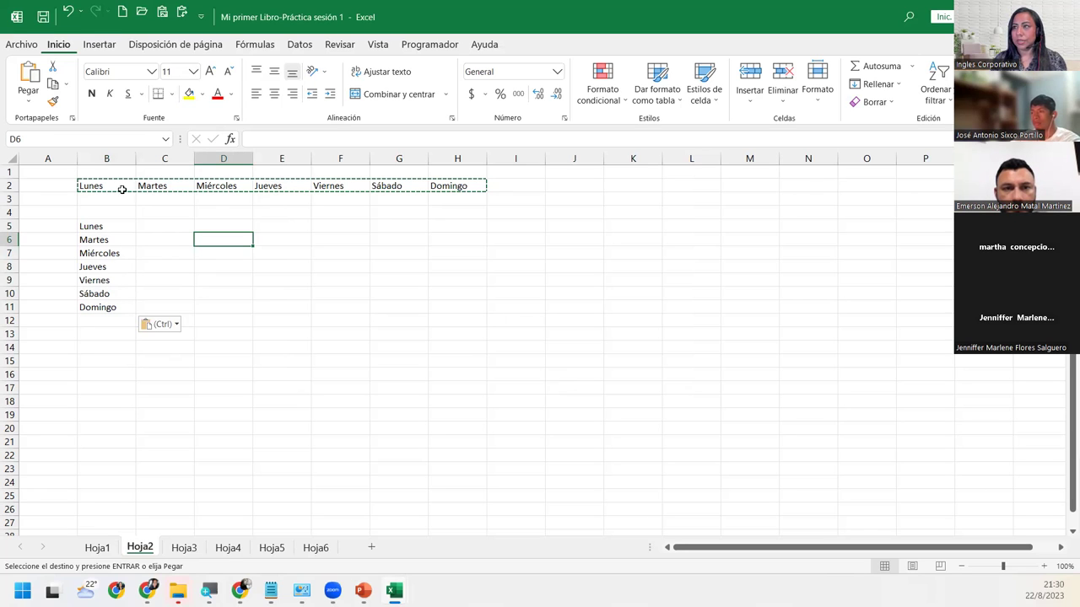
{"action": "left_click_drag", "start_coordinate": [123, 190], "coordinate": [477, 186]}
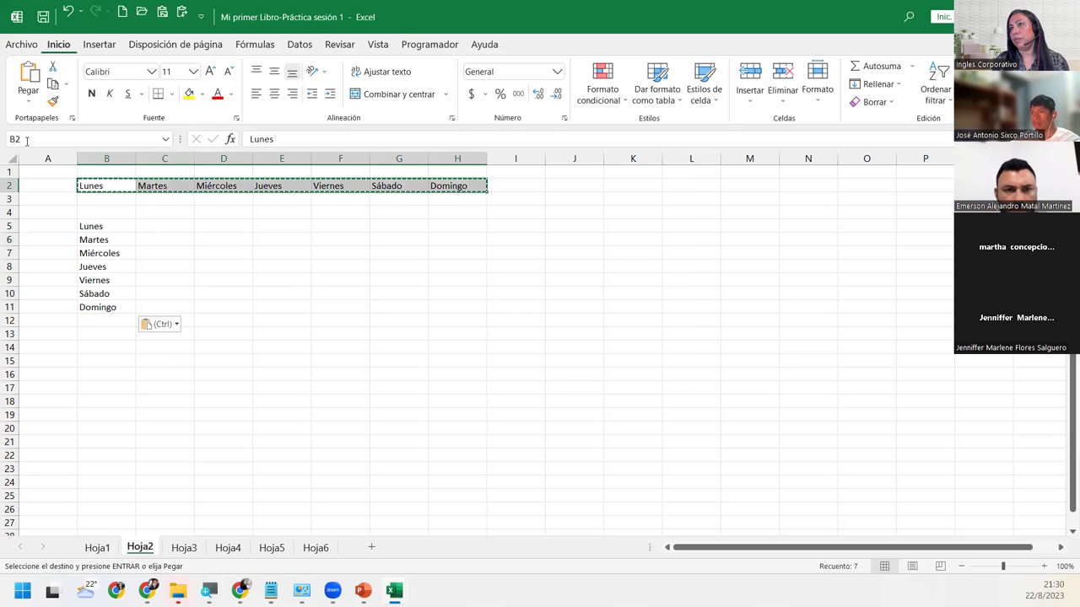
{"action": "left_click", "coordinate": [208, 224]}
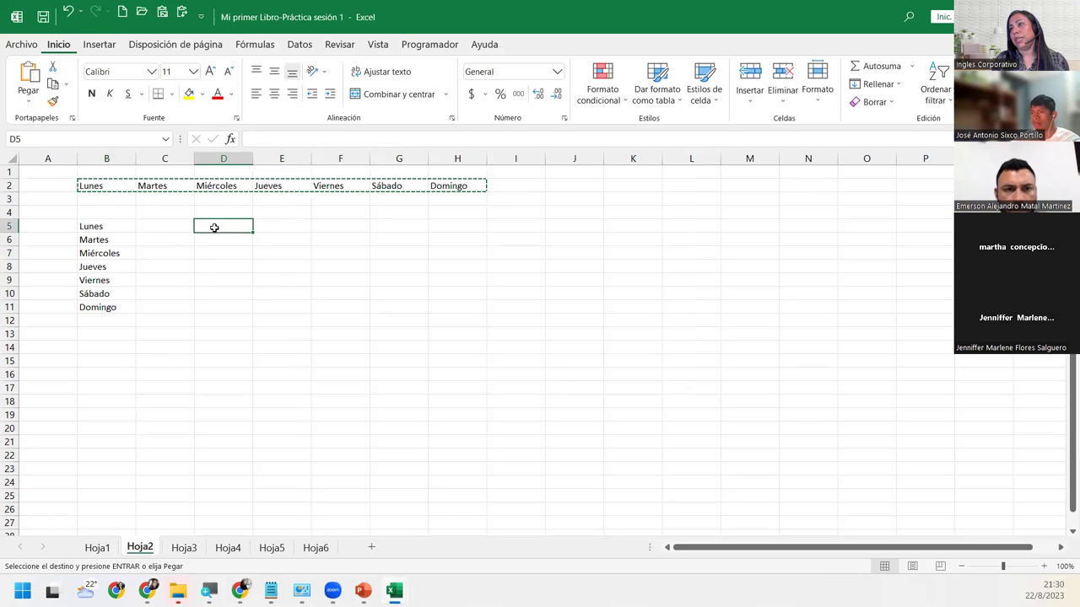
{"action": "left_click", "coordinate": [182, 13]}
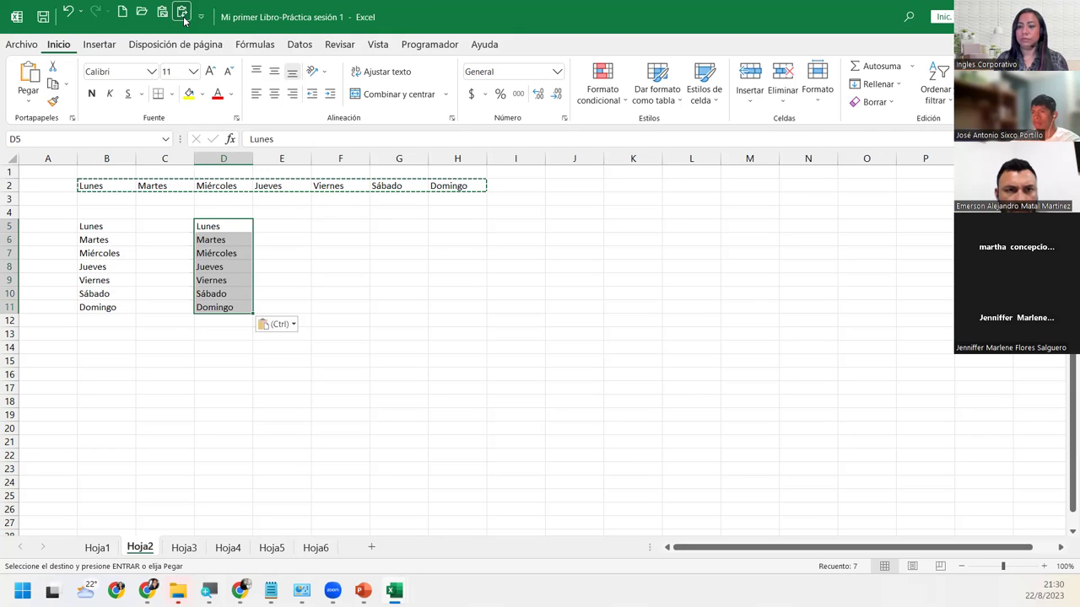
{"action": "left_click", "coordinate": [259, 272]}
{"action": "key", "text": "Escape"}
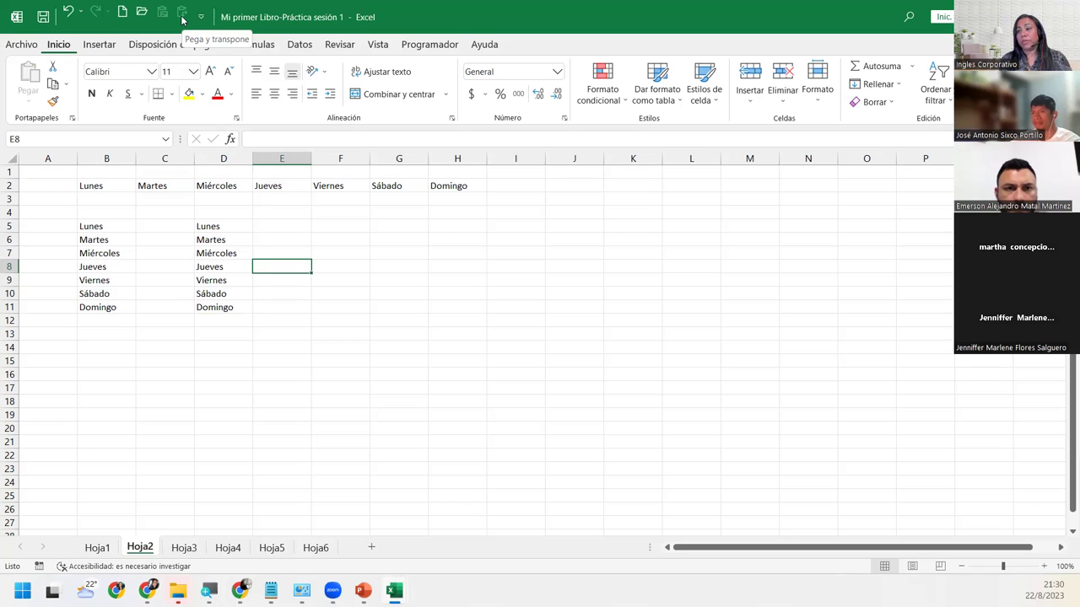
Copy B2:H2 and paste it into F5 with the ribbon's Pegar > Transponer option, then clear copy mode.
{"action": "left_click_drag", "start_coordinate": [91, 180], "coordinate": [438, 186]}
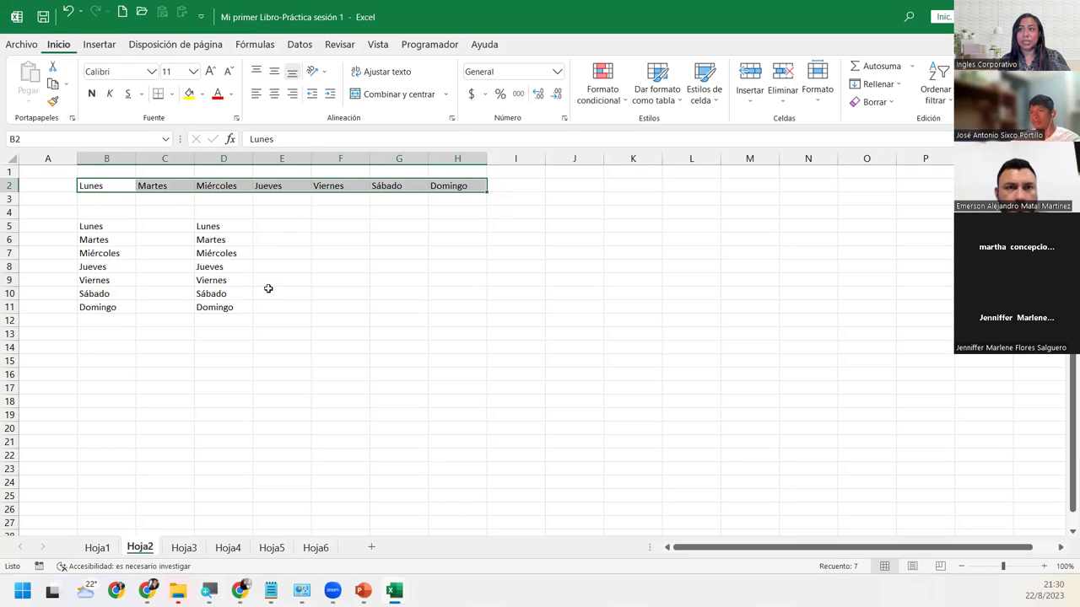
{"action": "left_click", "coordinate": [52, 84]}
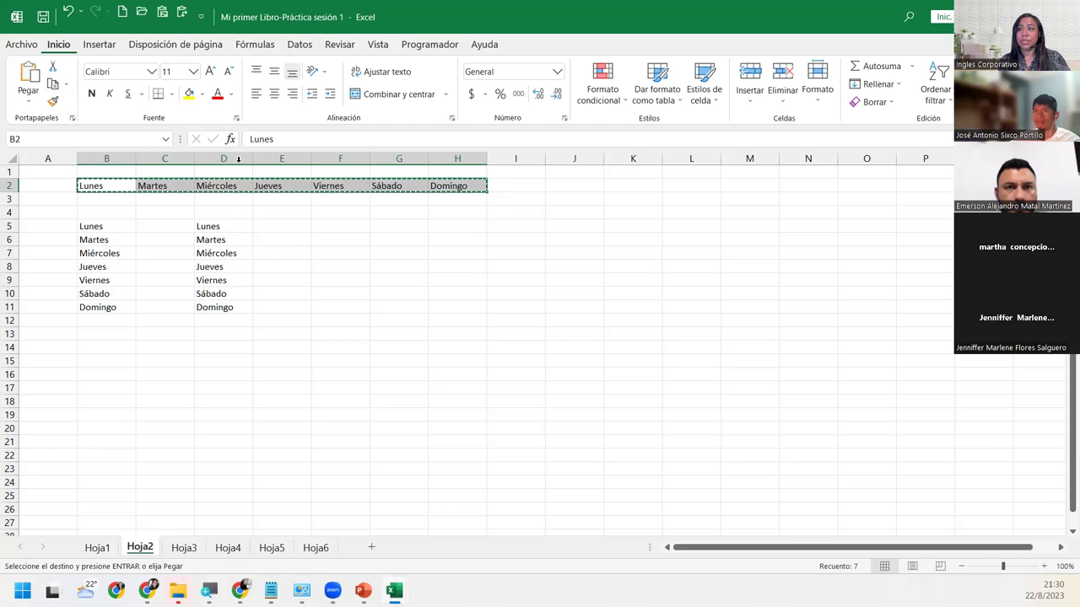
{"action": "left_click", "coordinate": [345, 228]}
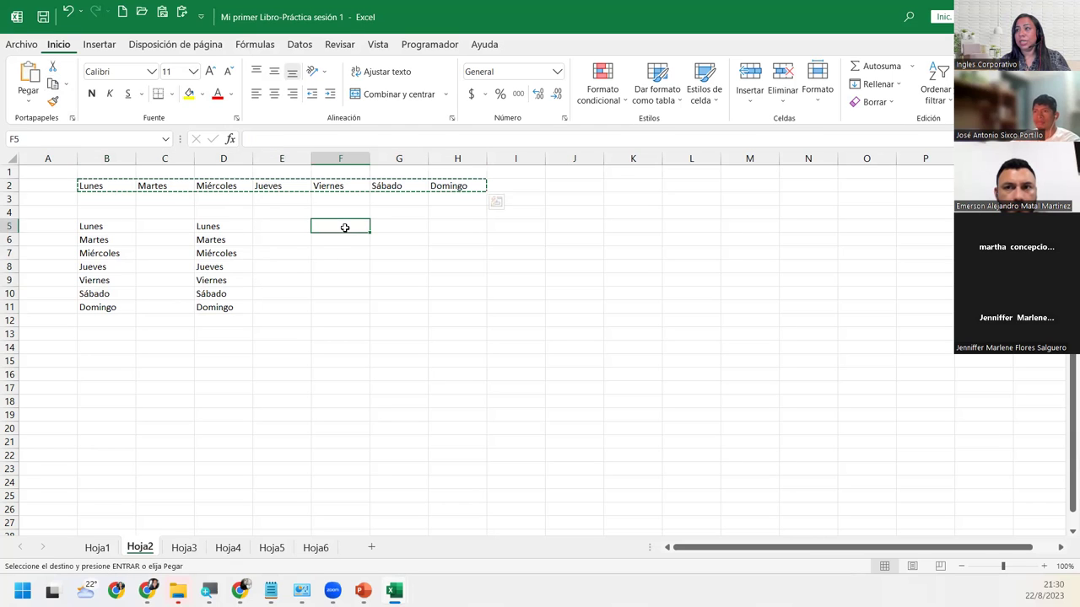
{"action": "left_click", "coordinate": [27, 103]}
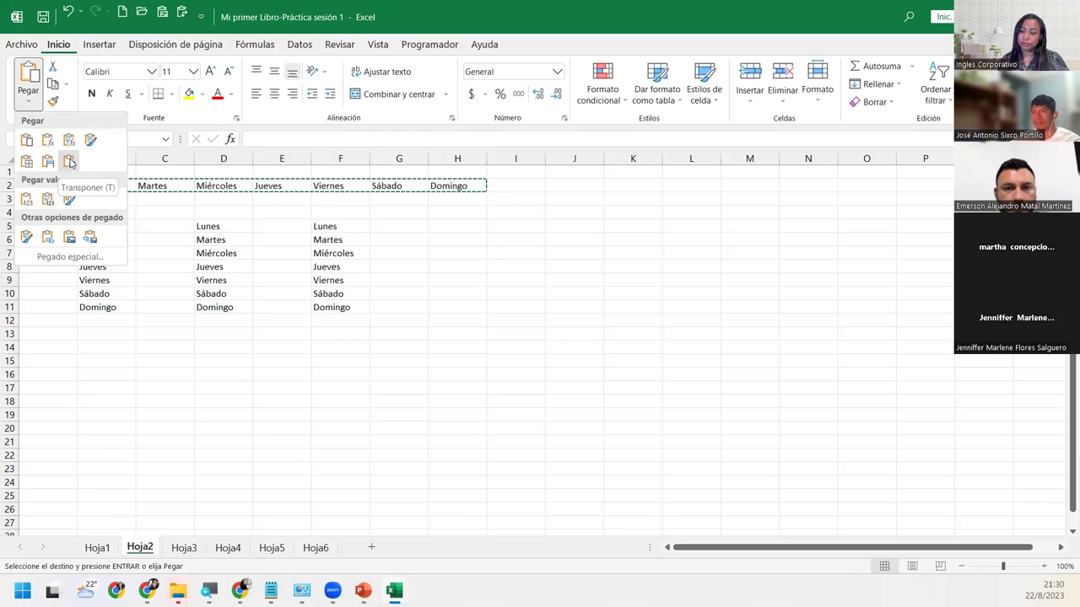
{"action": "left_click", "coordinate": [70, 162]}
{"action": "left_click", "coordinate": [354, 239]}
{"action": "left_click", "coordinate": [396, 229]}
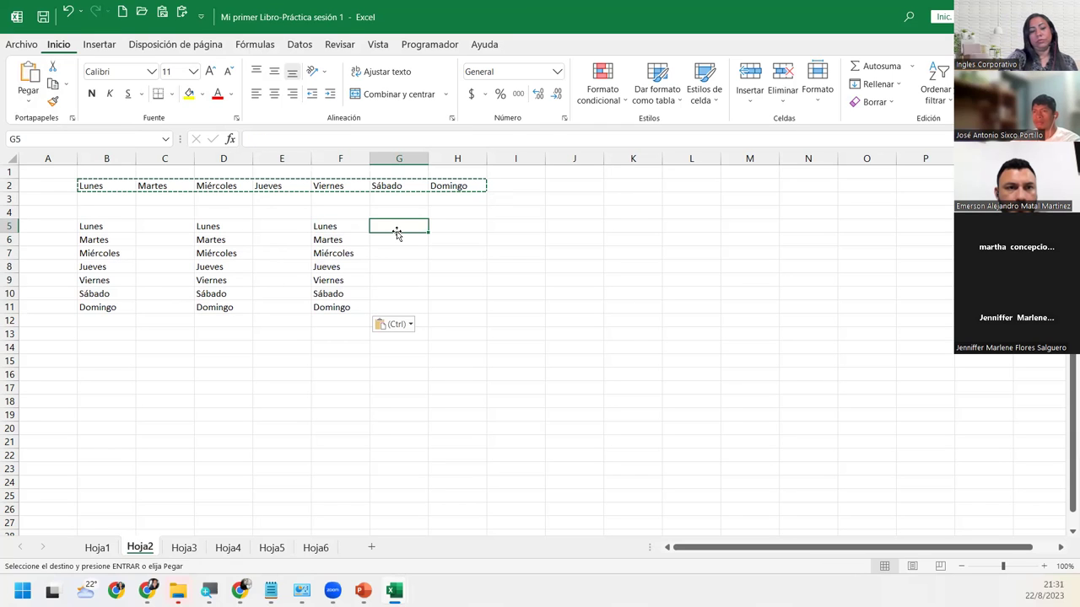
{"action": "key", "text": "Escape"}
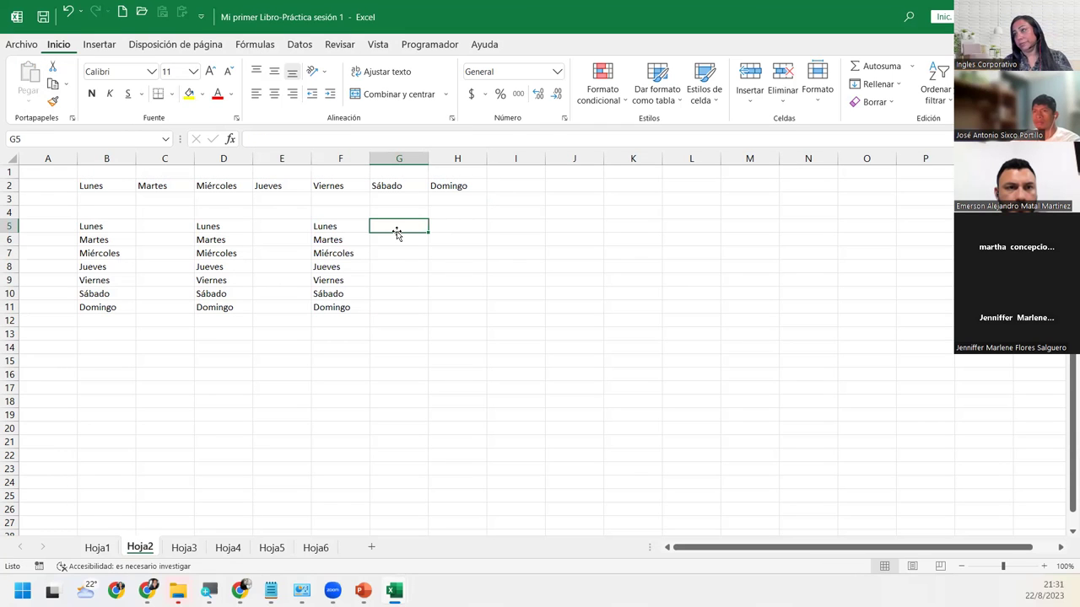
Copy the vertical weekday list B5:B11 and select B15 as the destination.
{"action": "left_click", "coordinate": [456, 223]}
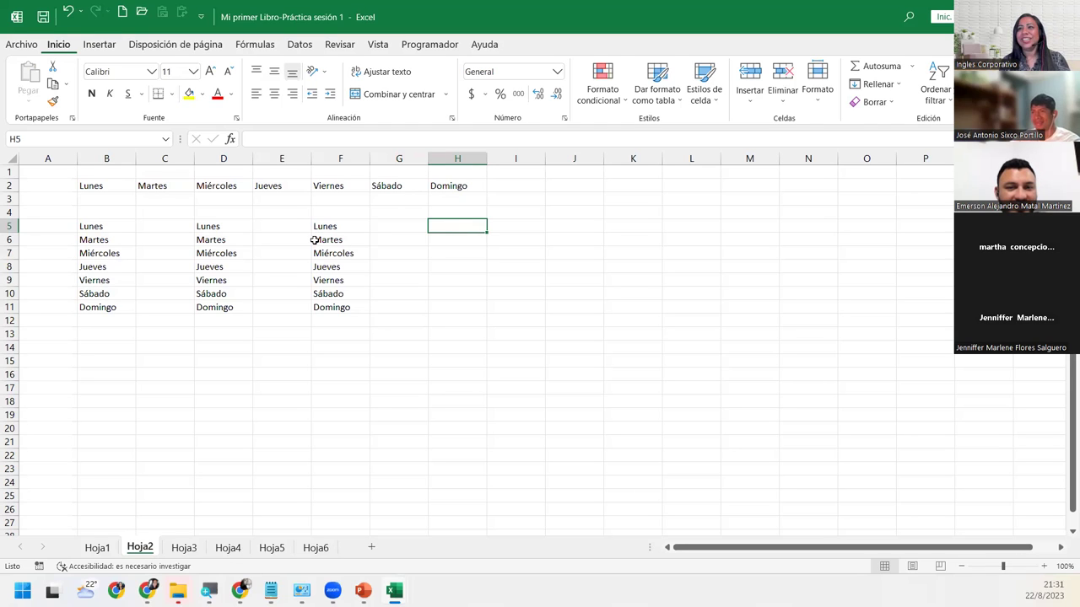
{"action": "left_click_drag", "start_coordinate": [89, 224], "coordinate": [105, 307]}
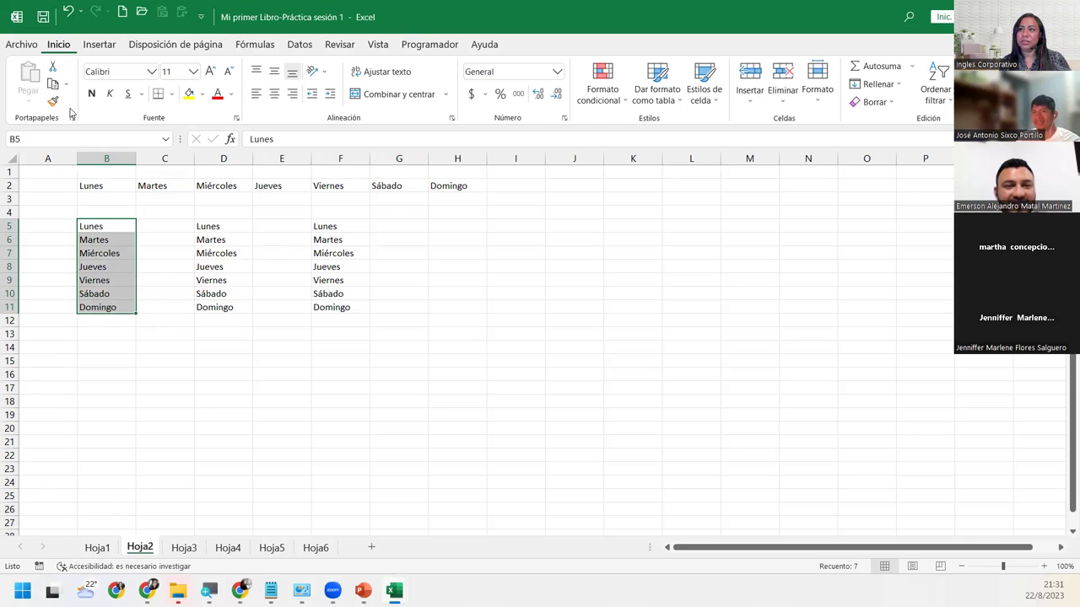
{"action": "left_click", "coordinate": [52, 85]}
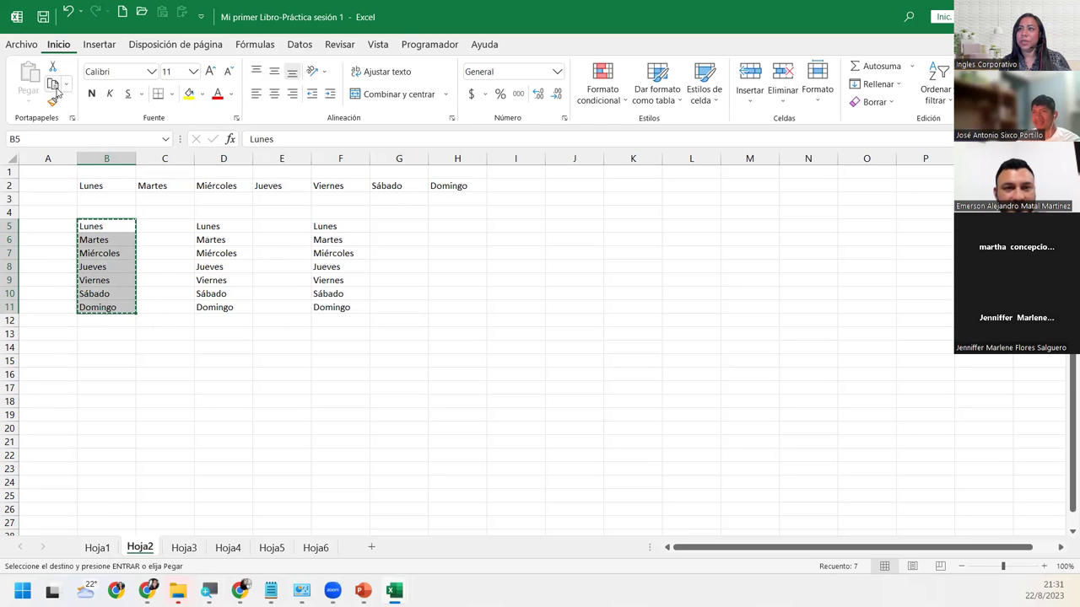
{"action": "left_click", "coordinate": [101, 361]}
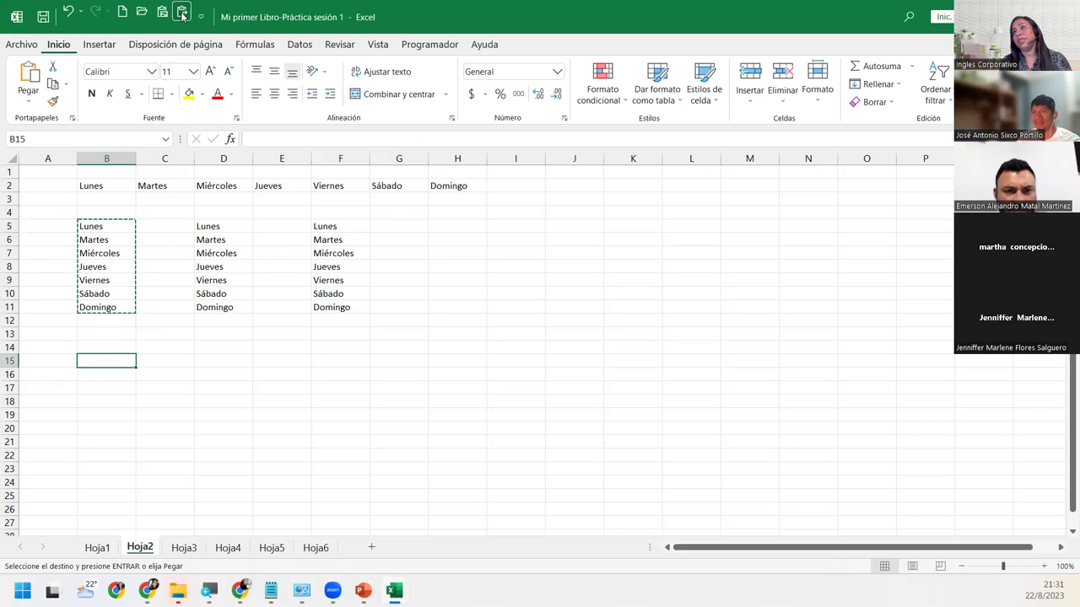
Use Pegar > Transponer to lay Lunes–Domingo across B15:H15, then clear the copy marquee.
{"action": "left_click", "coordinate": [28, 103]}
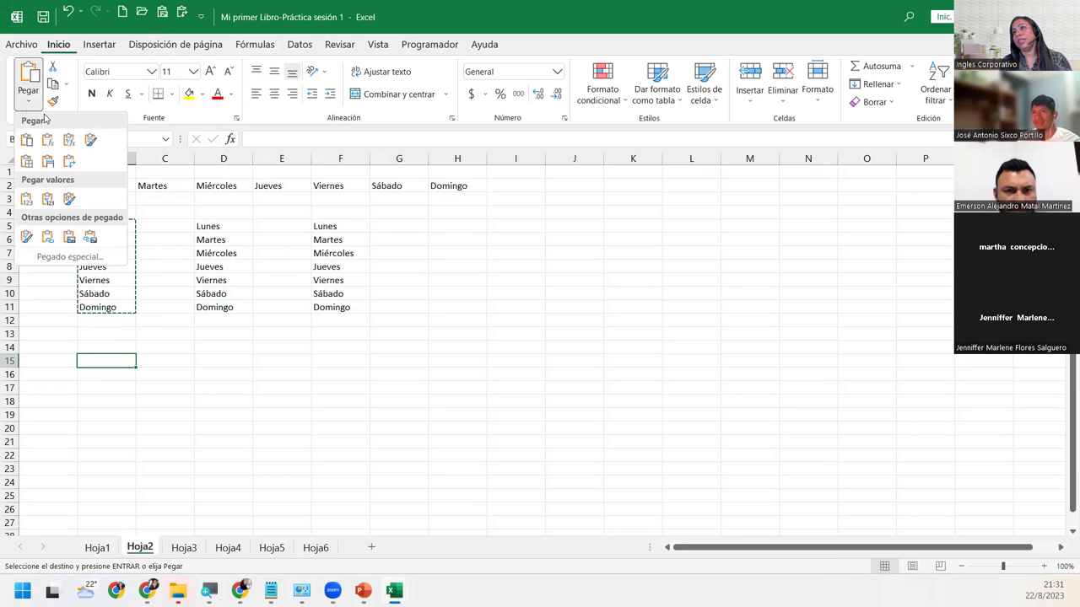
{"action": "left_click", "coordinate": [69, 160]}
{"action": "left_click", "coordinate": [178, 400]}
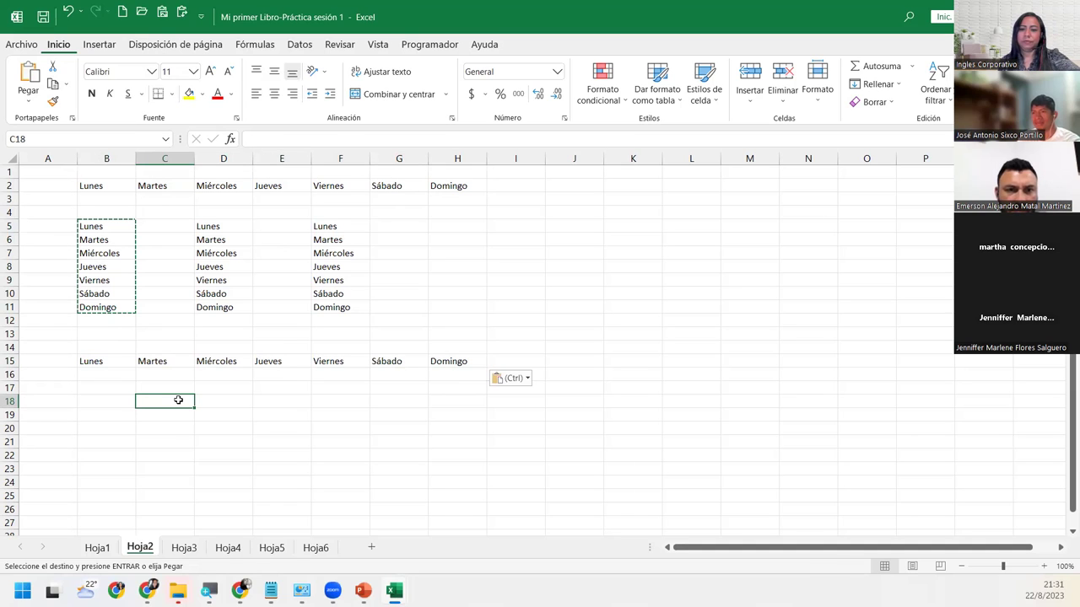
{"action": "key", "text": "Escape"}
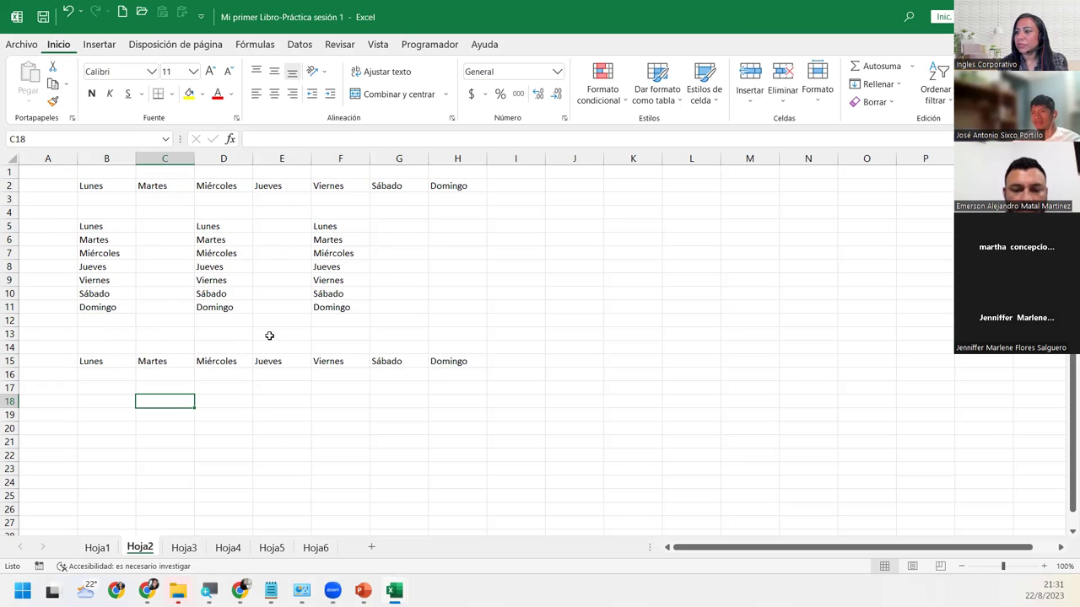
Open the Guardar como dialog in the Excel Básico folder, proposing 'Mi primer Libro-Práctica sesión 1'.
{"action": "left_click", "coordinate": [22, 44]}
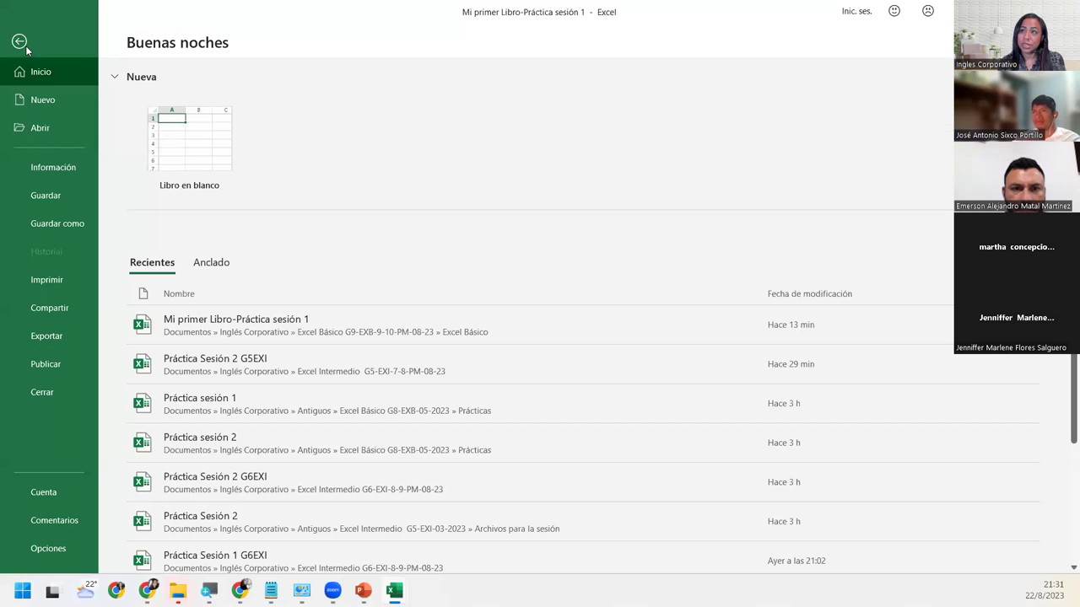
{"action": "left_click", "coordinate": [75, 229]}
{"action": "left_click", "coordinate": [204, 239]}
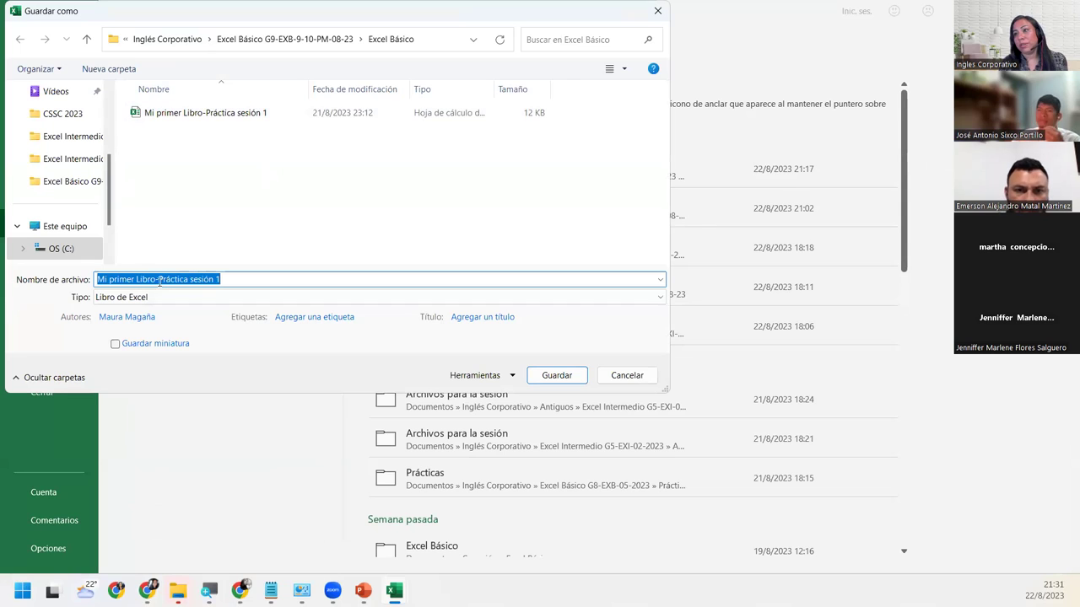
Shorten the file name to 'Práctica sesión 2' and save the workbook in Excel Básico.
{"action": "left_click_drag", "start_coordinate": [159, 279], "coordinate": [14, 280]}
{"action": "key", "text": "BackSpace"}
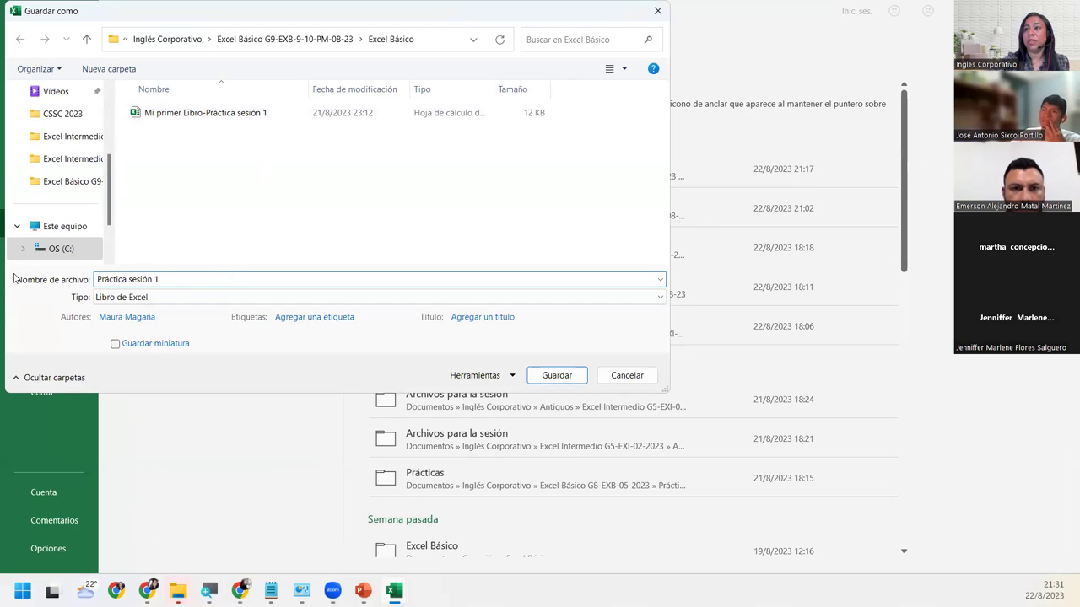
{"action": "left_click", "coordinate": [186, 280]}
{"action": "key", "text": "BackSpace"}
{"action": "type", "text": "2"}
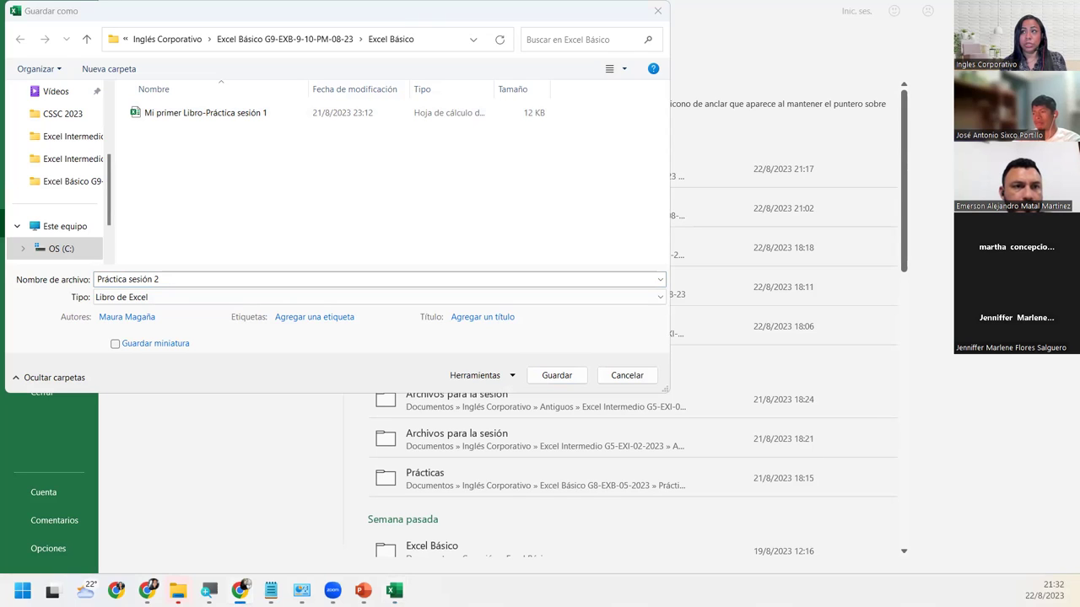
{"action": "left_click", "coordinate": [219, 275]}
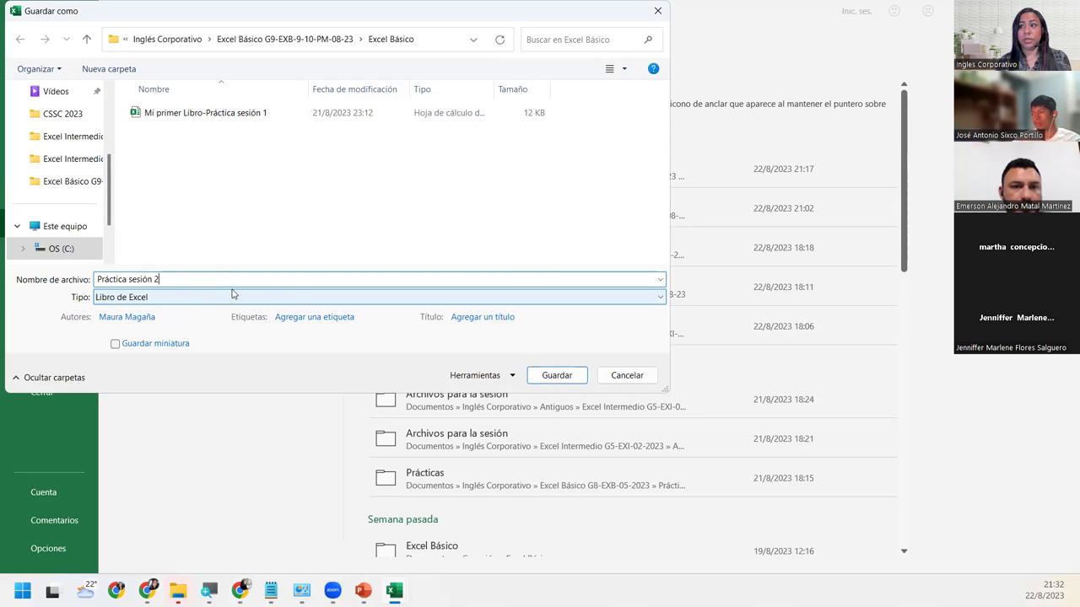
{"action": "left_click", "coordinate": [571, 376]}
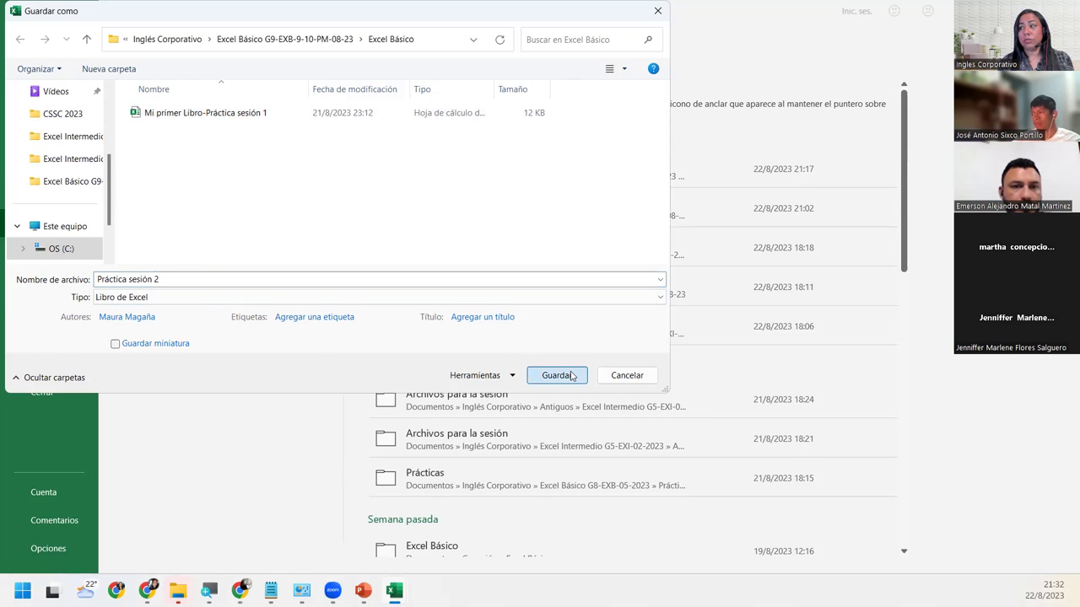
{"action": "left_click", "coordinate": [571, 377]}
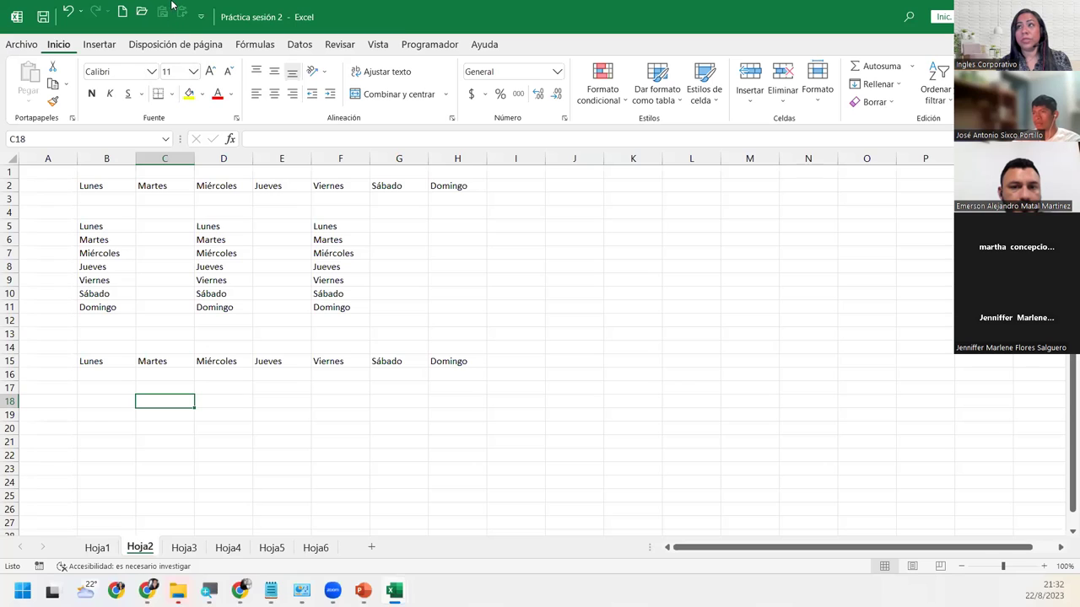
{"action": "left_click", "coordinate": [89, 375]}
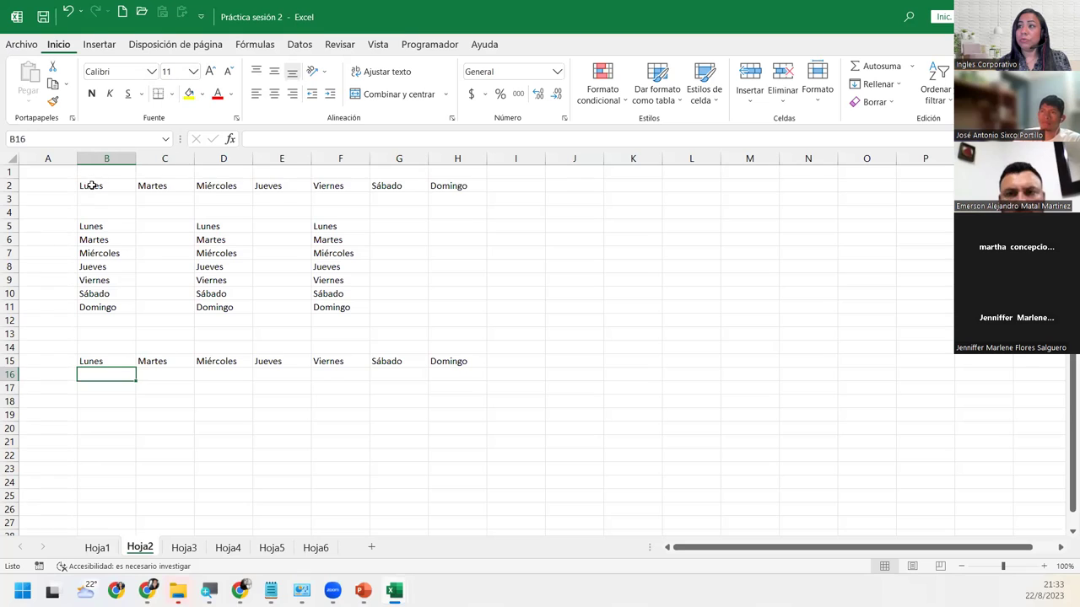
{"action": "left_click_drag", "start_coordinate": [85, 185], "coordinate": [445, 188]}
{"action": "left_click", "coordinate": [52, 84]}
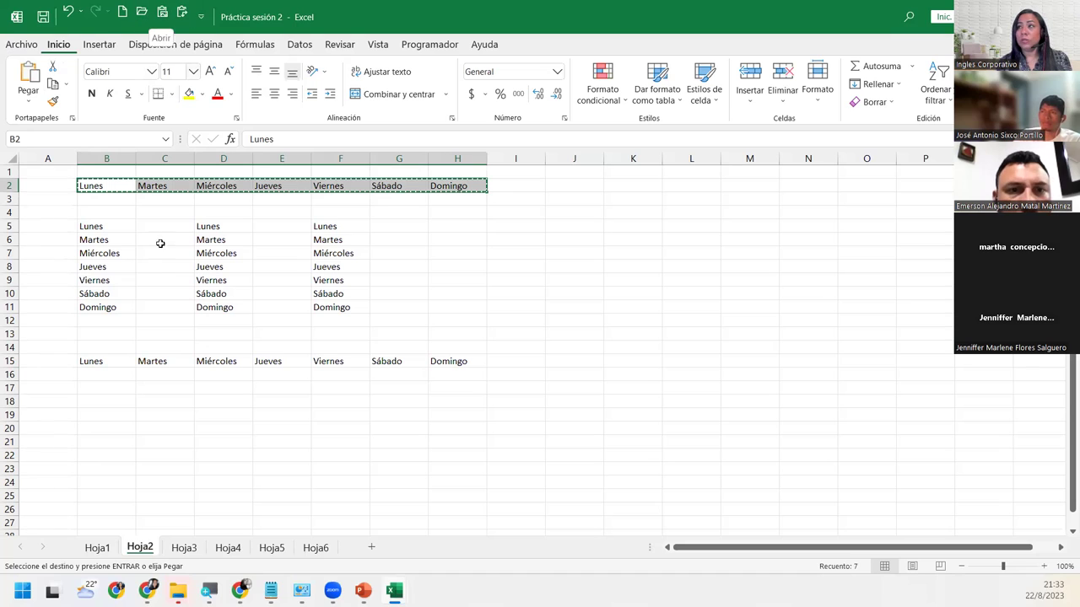
{"action": "key", "text": "Escape"}
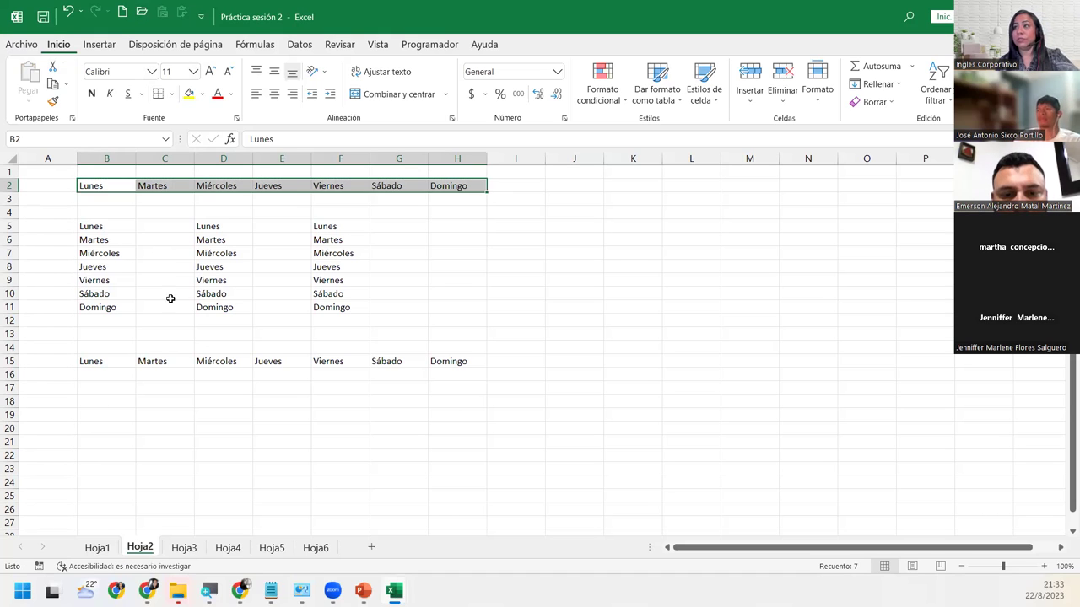
{"action": "left_click", "coordinate": [102, 184]}
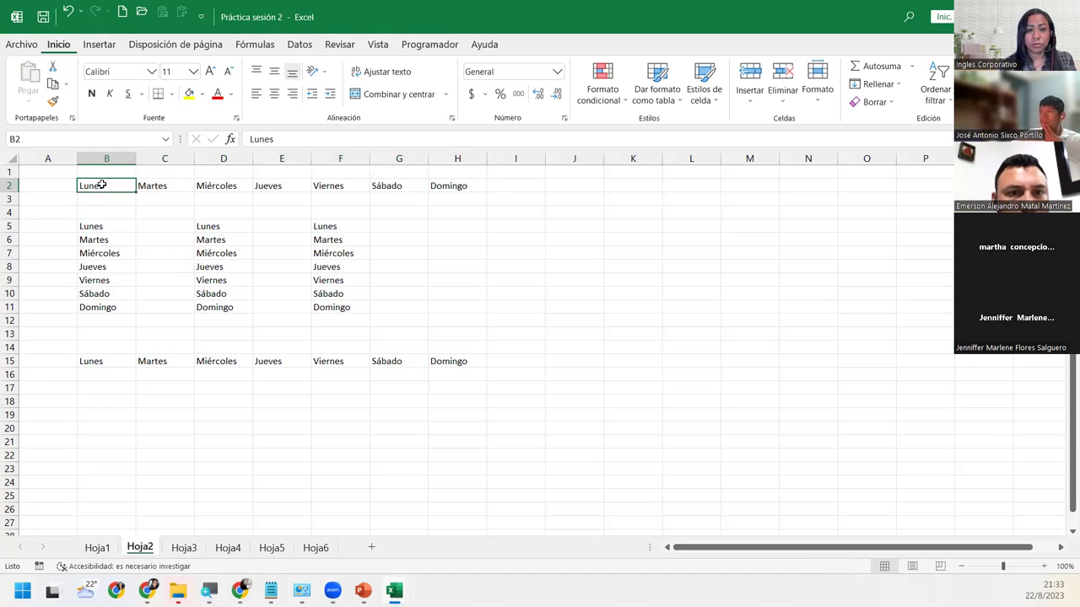
{"action": "double_click", "coordinate": [101, 185]}
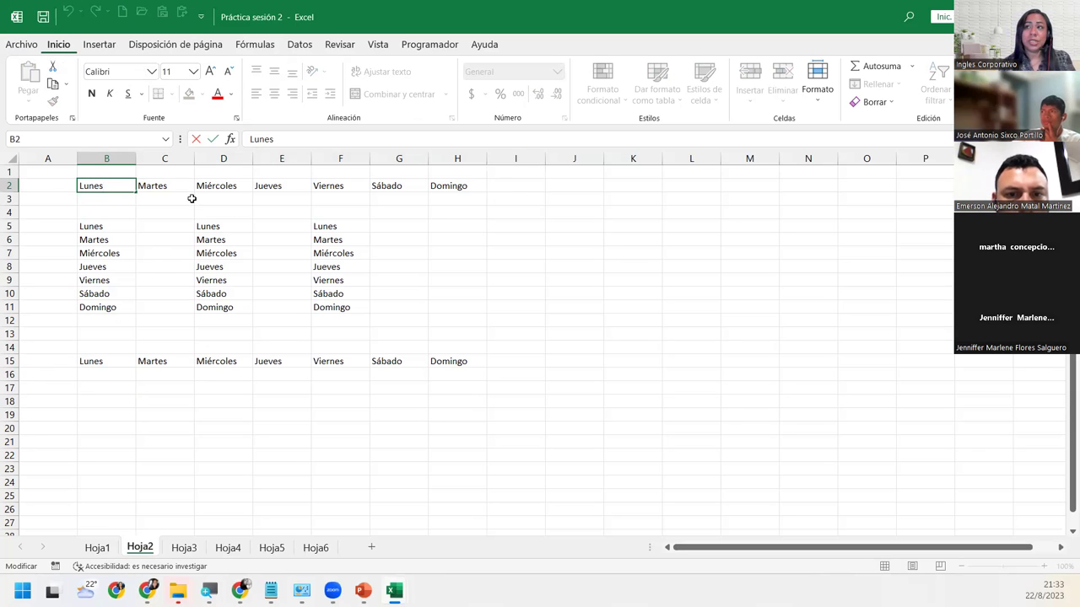
{"action": "left_click", "coordinate": [169, 224]}
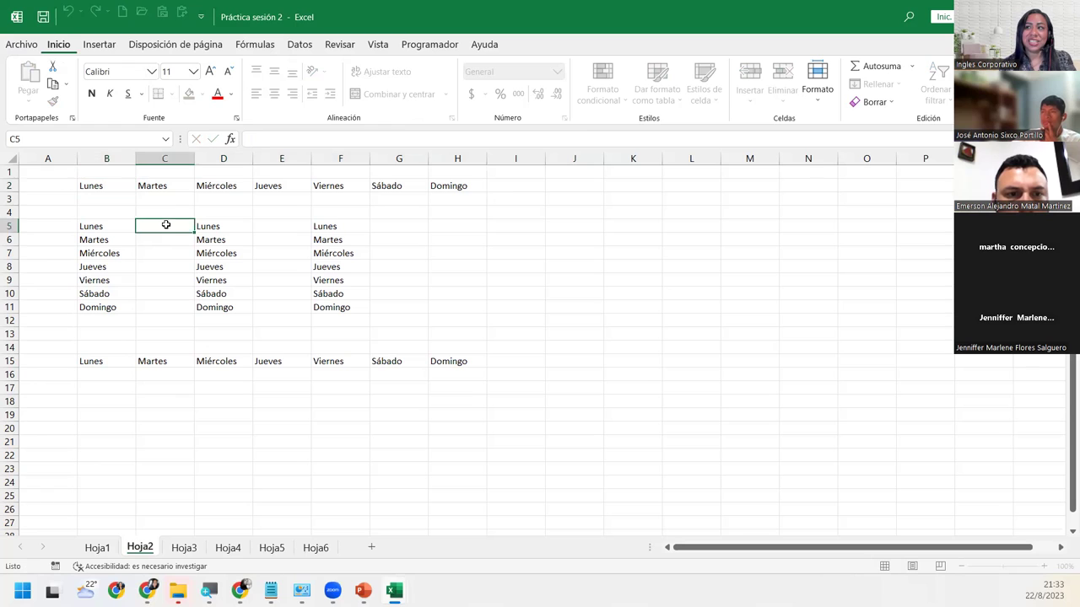
{"action": "left_click", "coordinate": [105, 182]}
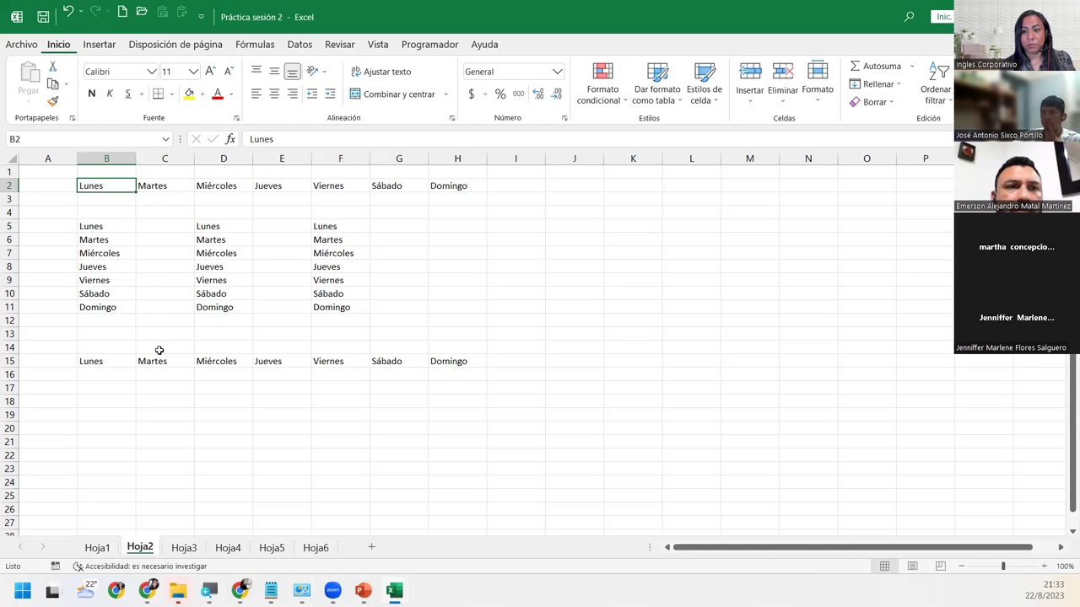
{"action": "left_click", "coordinate": [83, 294]}
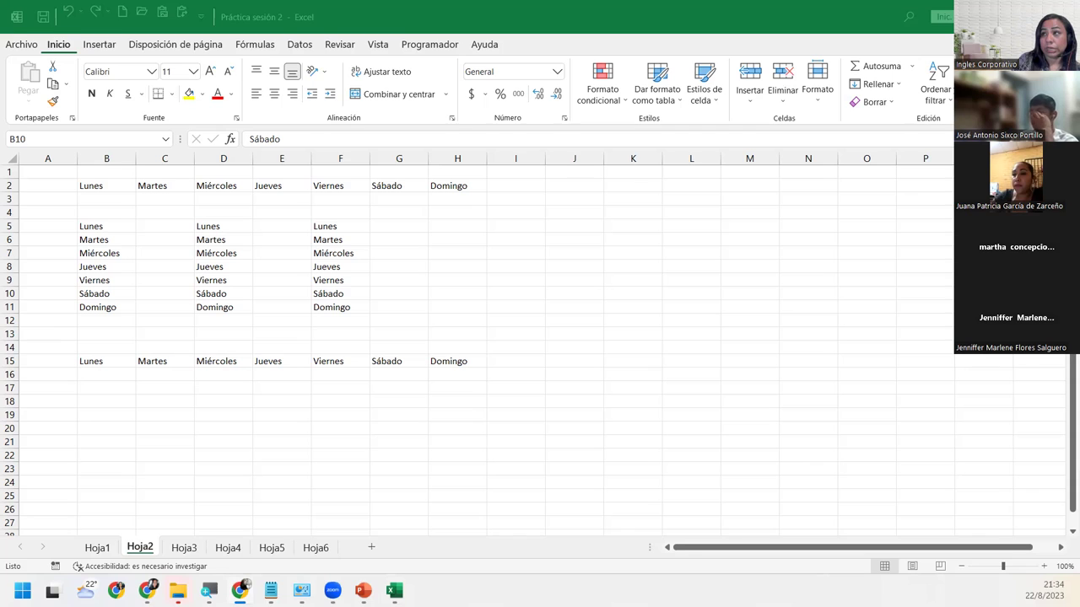
Open the quick access toolbar page of Opciones through the toolbar's More Commands entry.
{"action": "left_click", "coordinate": [204, 23]}
{"action": "left_click", "coordinate": [203, 19]}
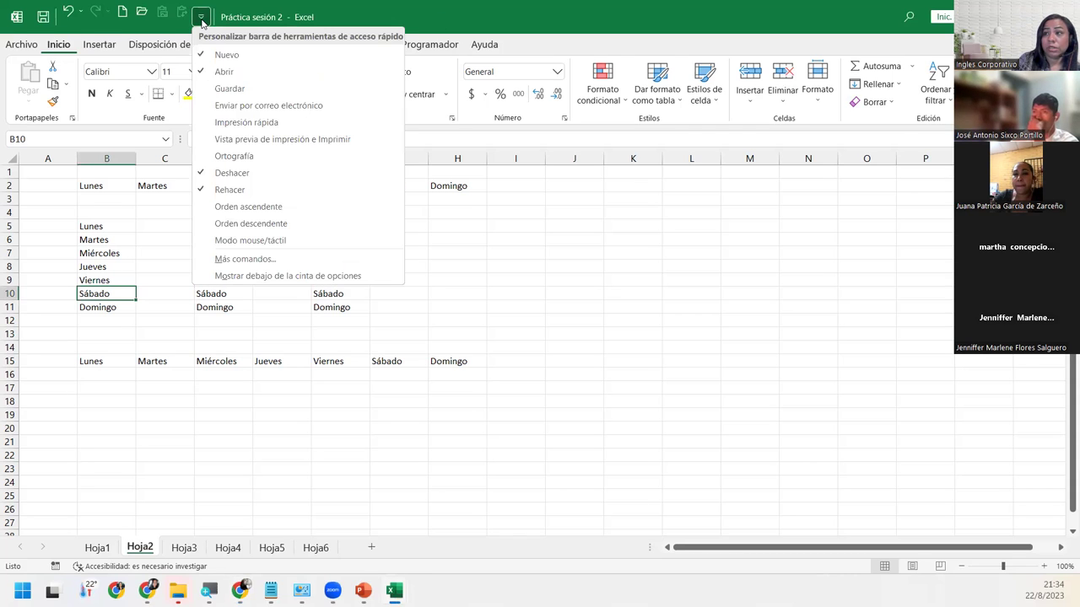
{"action": "left_click", "coordinate": [250, 263]}
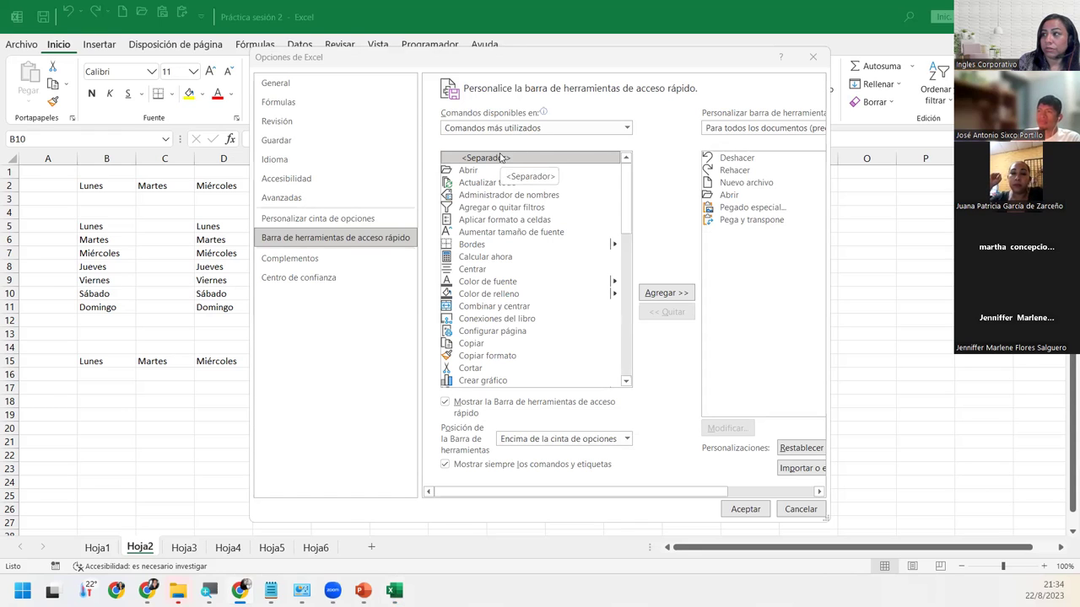
Add a <Separador> after Pega y transpone in the quick access toolbar command list.
{"action": "left_click", "coordinate": [666, 293]}
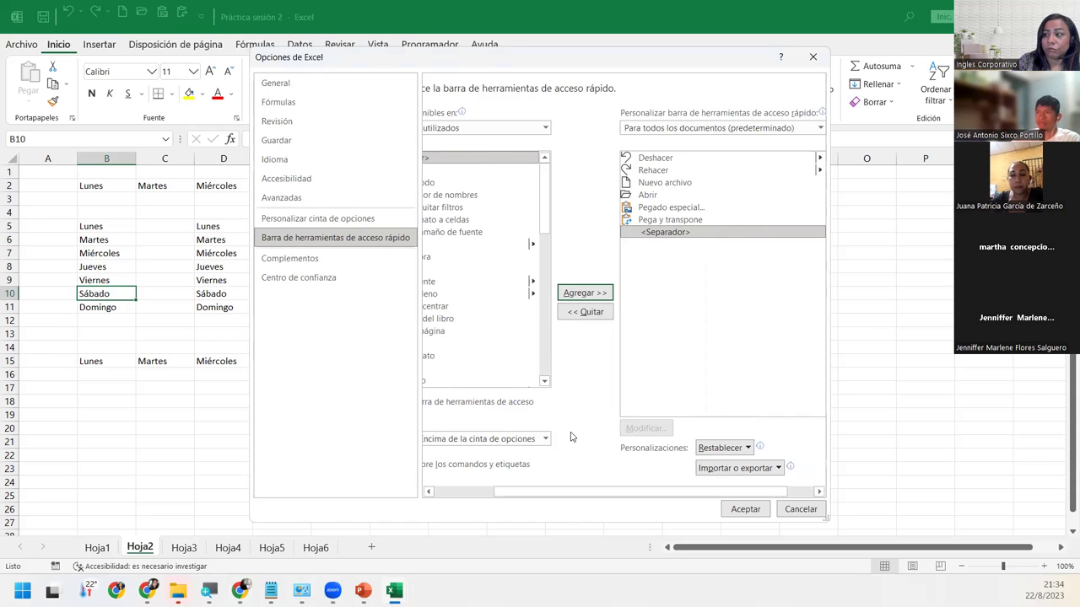
{"action": "left_click_drag", "start_coordinate": [519, 492], "coordinate": [427, 473]}
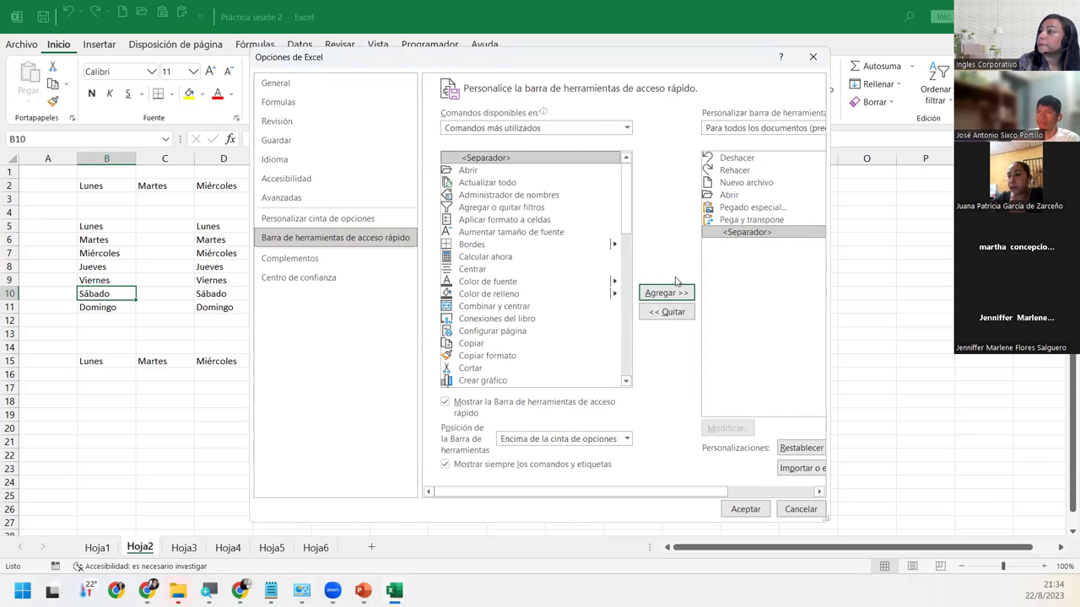
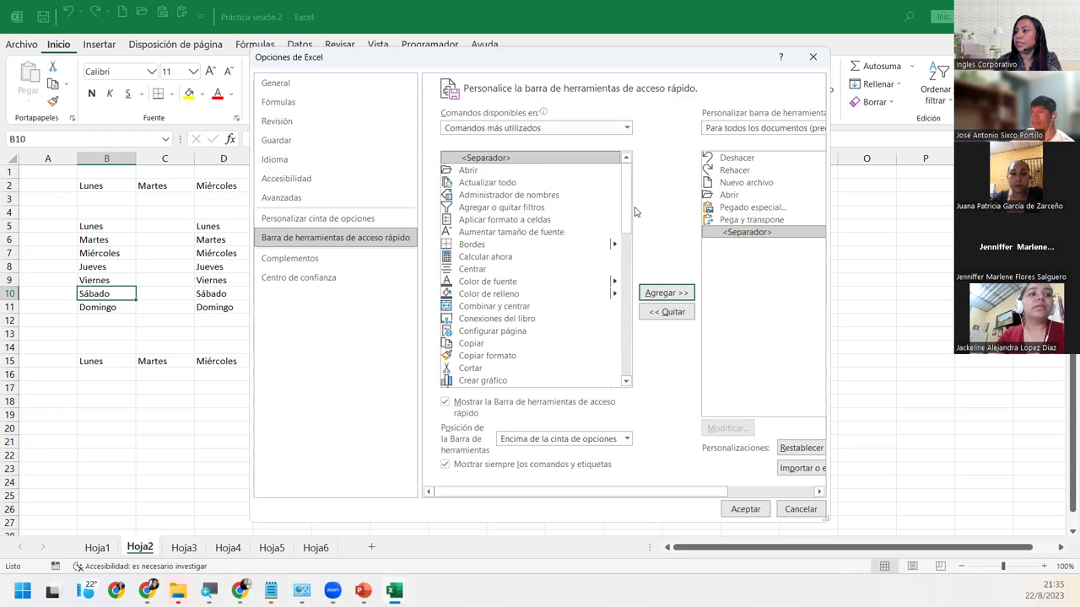
Set 'Comandos disponibles en' to 'Todos los comandos' in the Quick Access Toolbar options.
{"action": "left_click_drag", "start_coordinate": [626, 211], "coordinate": [624, 300]}
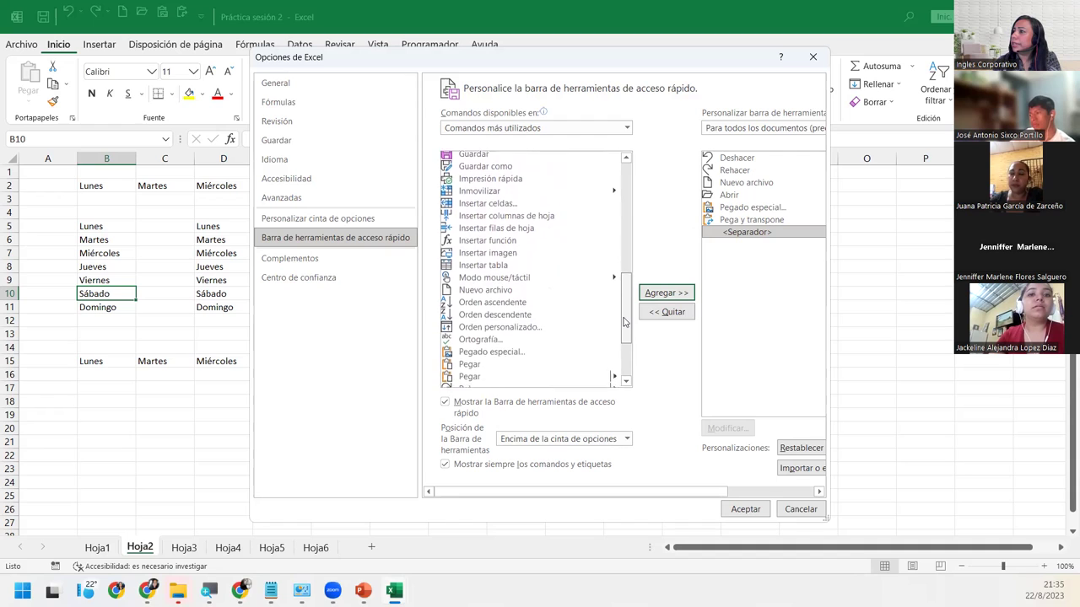
{"action": "left_click_drag", "start_coordinate": [625, 299], "coordinate": [624, 371]}
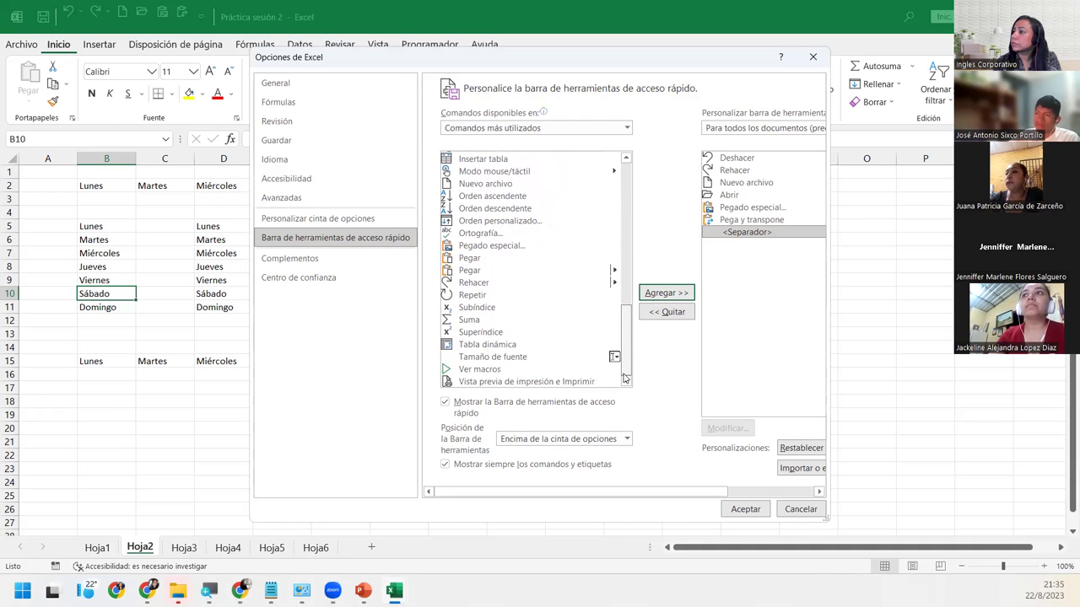
{"action": "left_click", "coordinate": [626, 127]}
{"action": "key", "text": "Escape"}
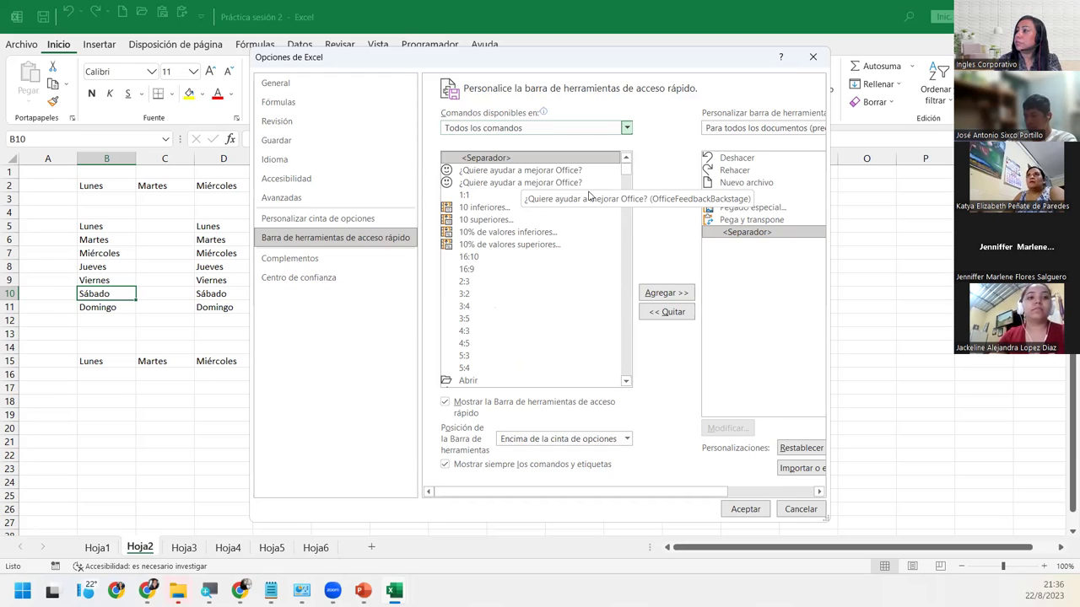
Scroll the full command list down and select 'Formulario...'.
{"action": "left_click", "coordinate": [625, 382]}
{"action": "left_click_drag", "start_coordinate": [625, 382], "coordinate": [625, 384]}
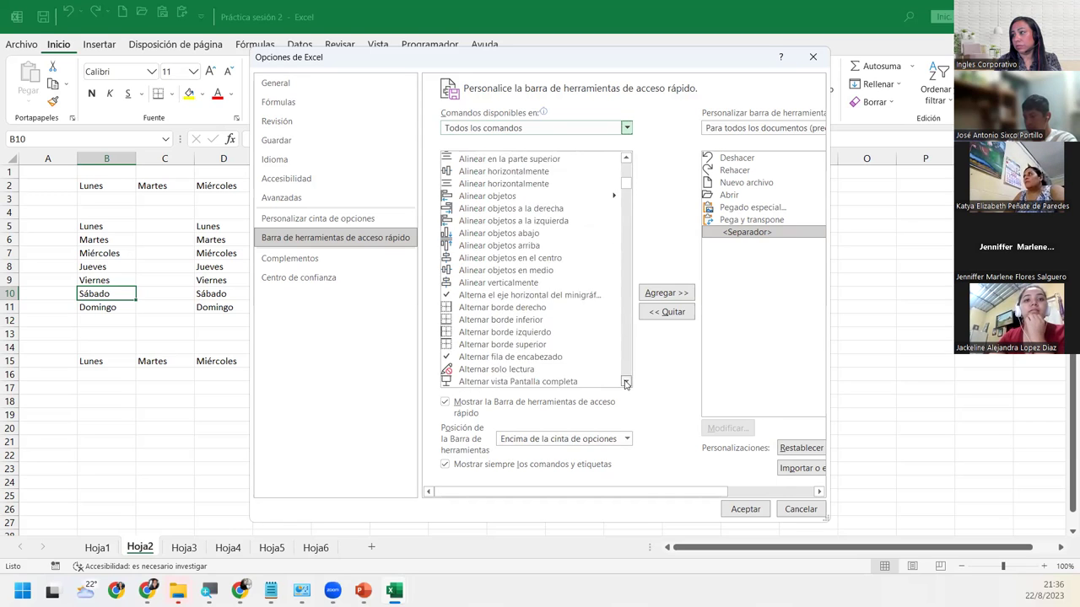
{"action": "left_click", "coordinate": [625, 384]}
{"action": "left_click_drag", "start_coordinate": [625, 383], "coordinate": [625, 384]}
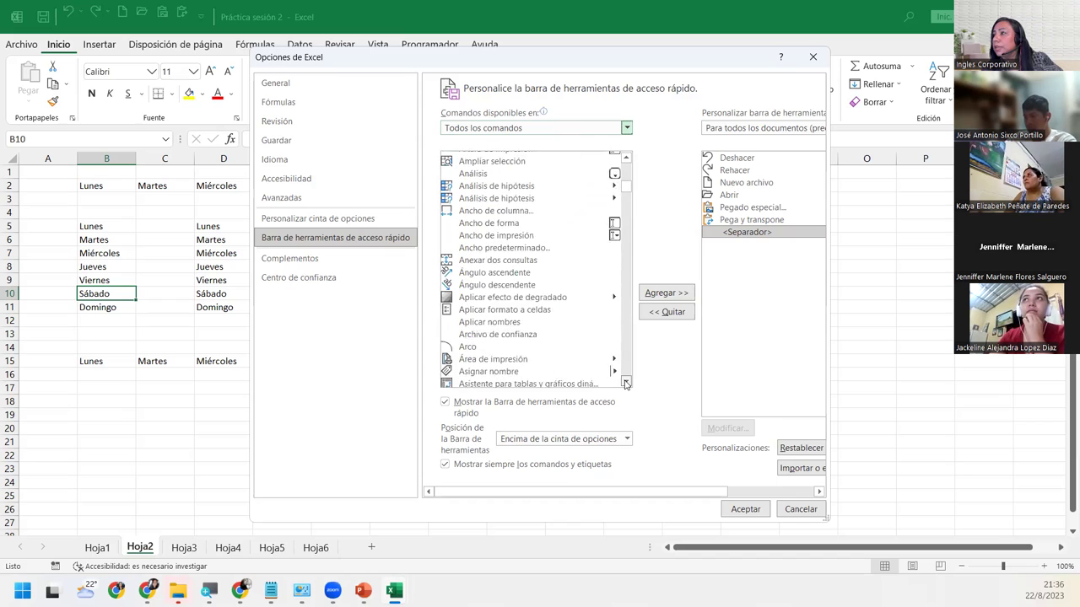
{"action": "left_click", "coordinate": [626, 384]}
{"action": "left_click_drag", "start_coordinate": [625, 384], "coordinate": [625, 384]}
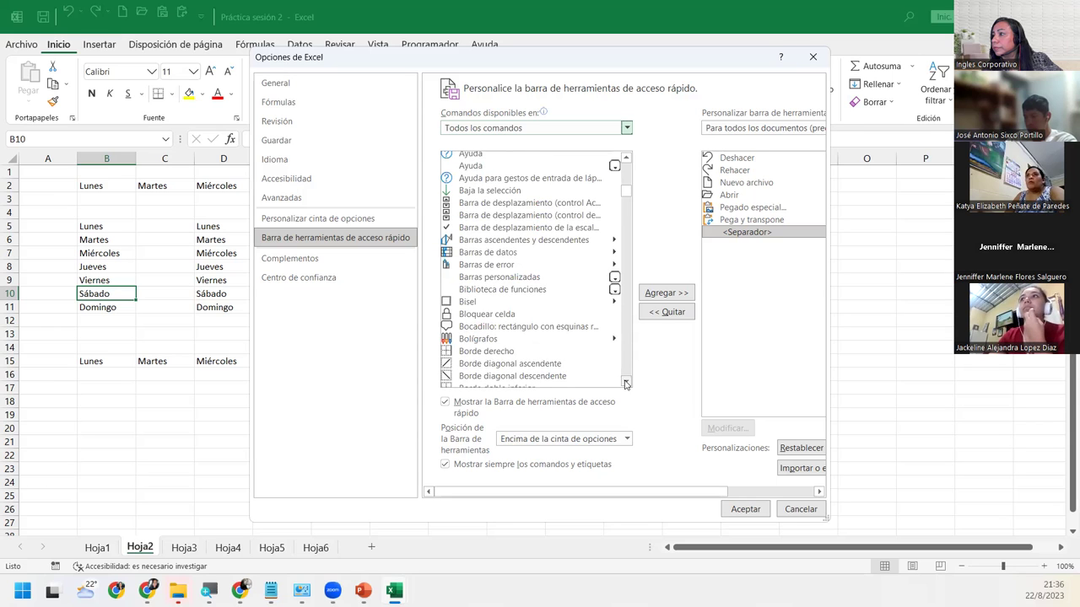
{"action": "left_click_drag", "start_coordinate": [625, 384], "coordinate": [626, 383]}
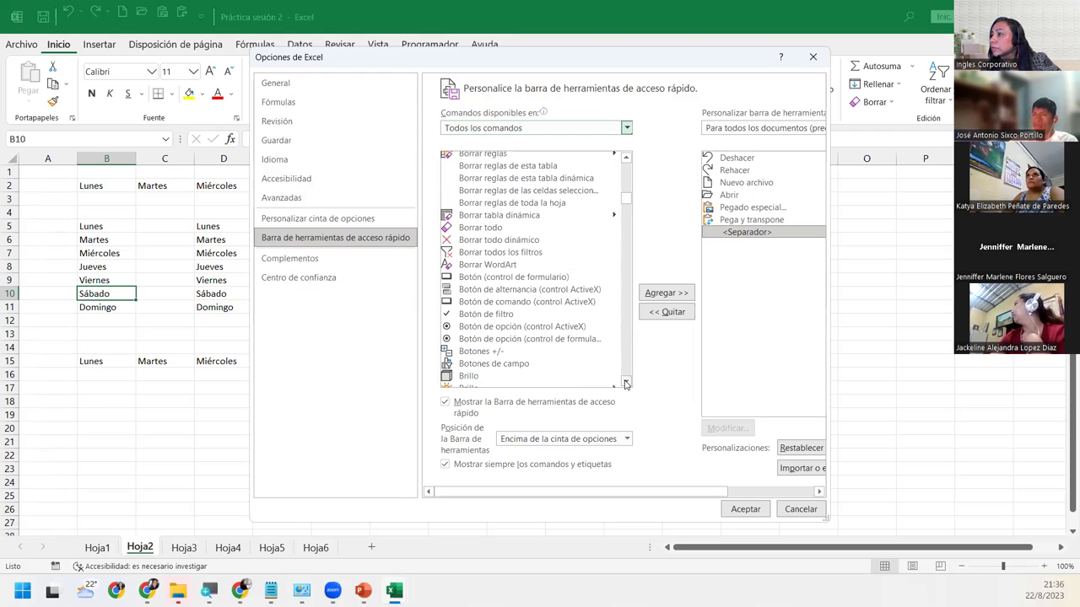
{"action": "left_click", "coordinate": [625, 384]}
{"action": "left_click", "coordinate": [625, 384]}
{"action": "left_click_drag", "start_coordinate": [625, 383], "coordinate": [625, 384]}
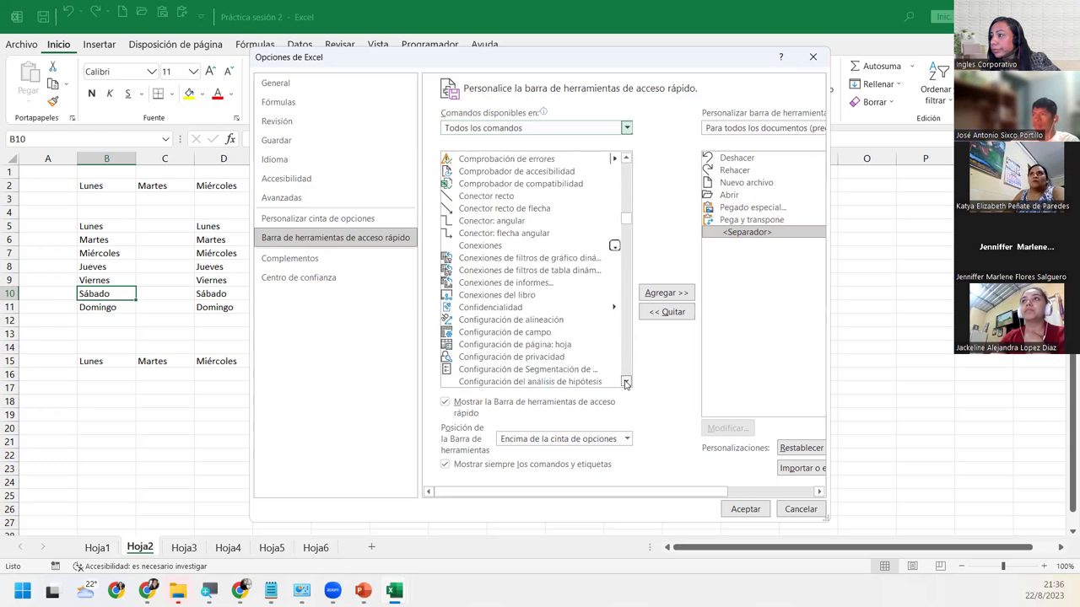
{"action": "left_click_drag", "start_coordinate": [625, 384], "coordinate": [625, 384]}
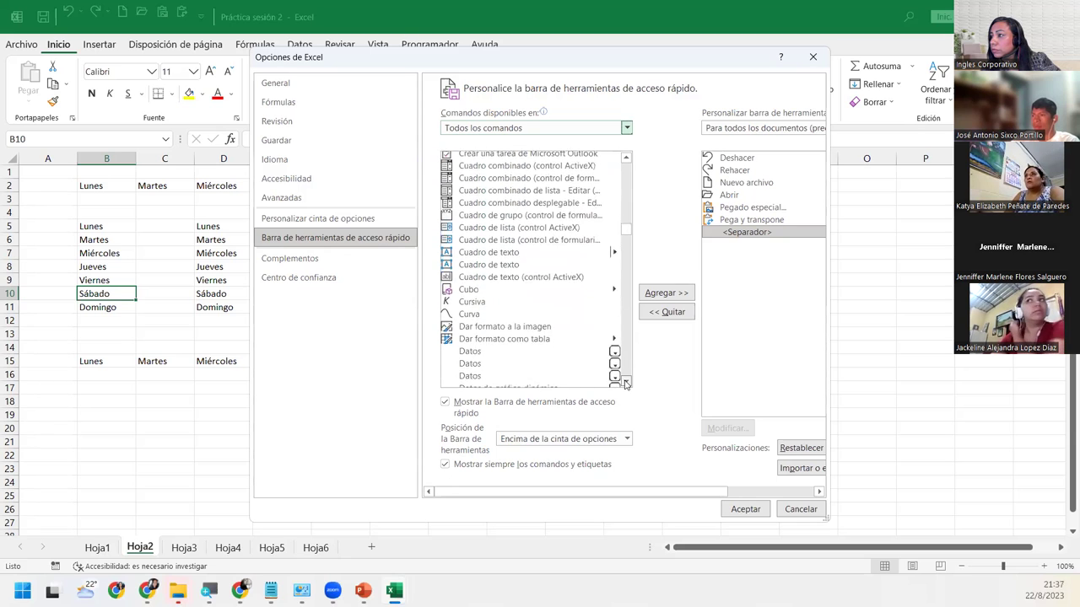
{"action": "left_click_drag", "start_coordinate": [625, 384], "coordinate": [625, 383]}
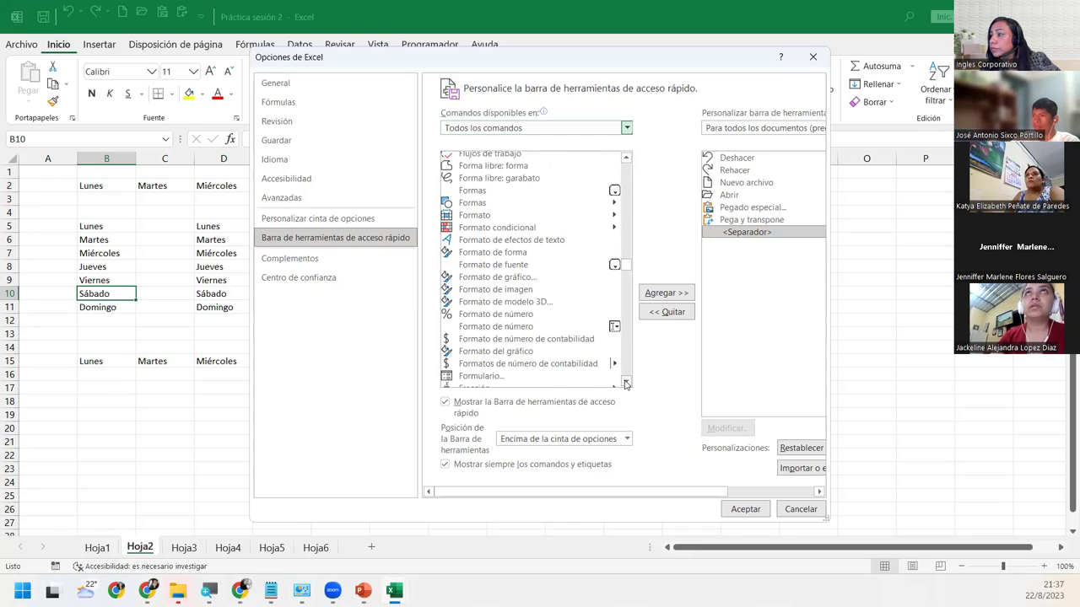
{"action": "left_click_drag", "start_coordinate": [625, 384], "coordinate": [625, 384]}
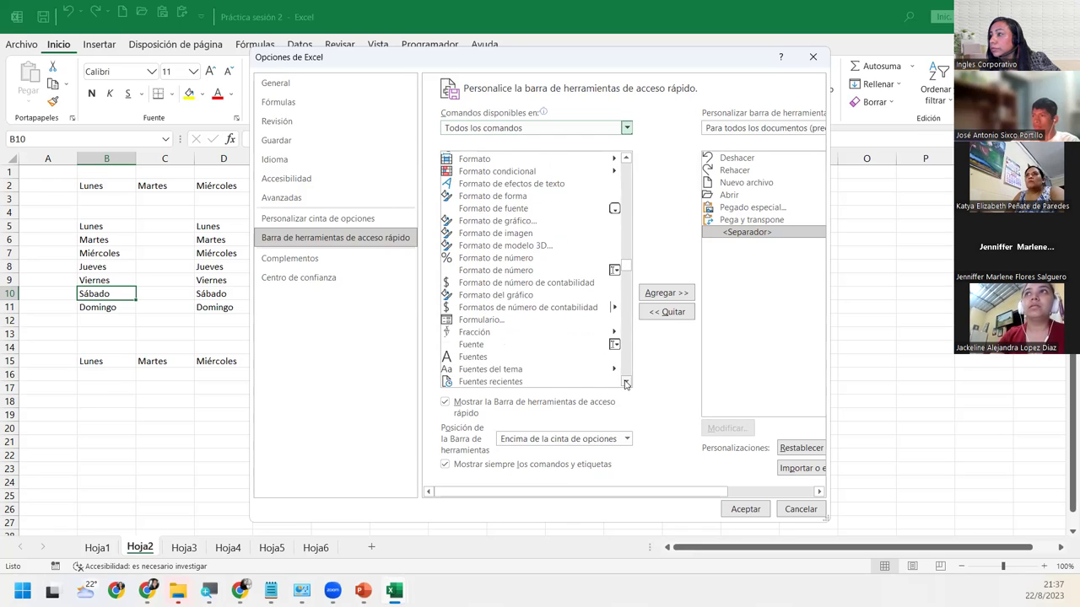
{"action": "left_click", "coordinate": [478, 321]}
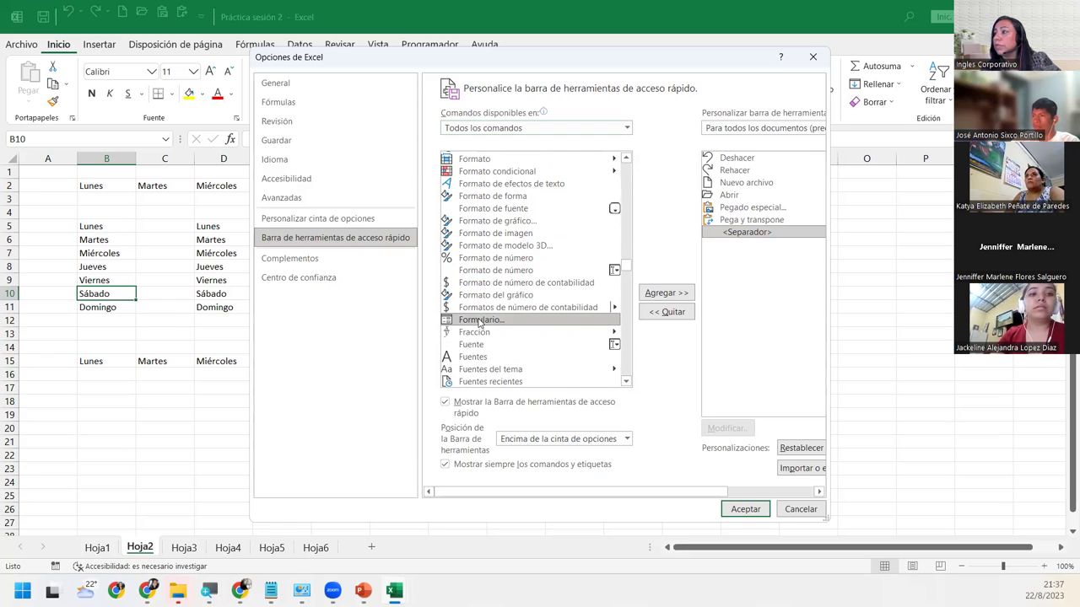
Add Formulario... to the Quick Access Toolbar, confirm with Aceptar, and run it from the toolbar.
{"action": "left_click", "coordinate": [664, 293]}
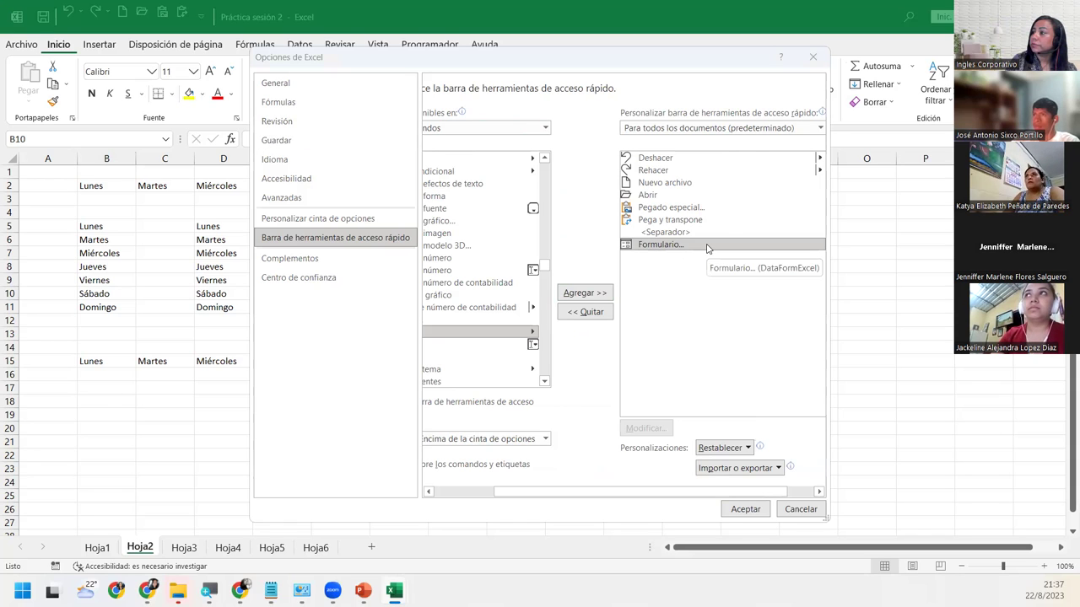
{"action": "left_click", "coordinate": [758, 510]}
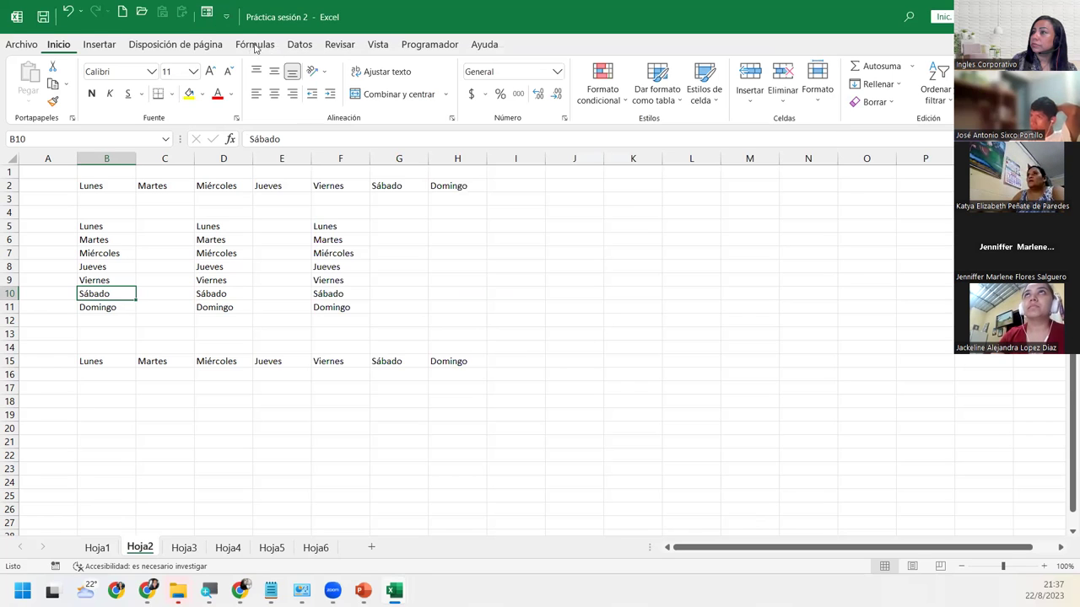
{"action": "left_click", "coordinate": [205, 14]}
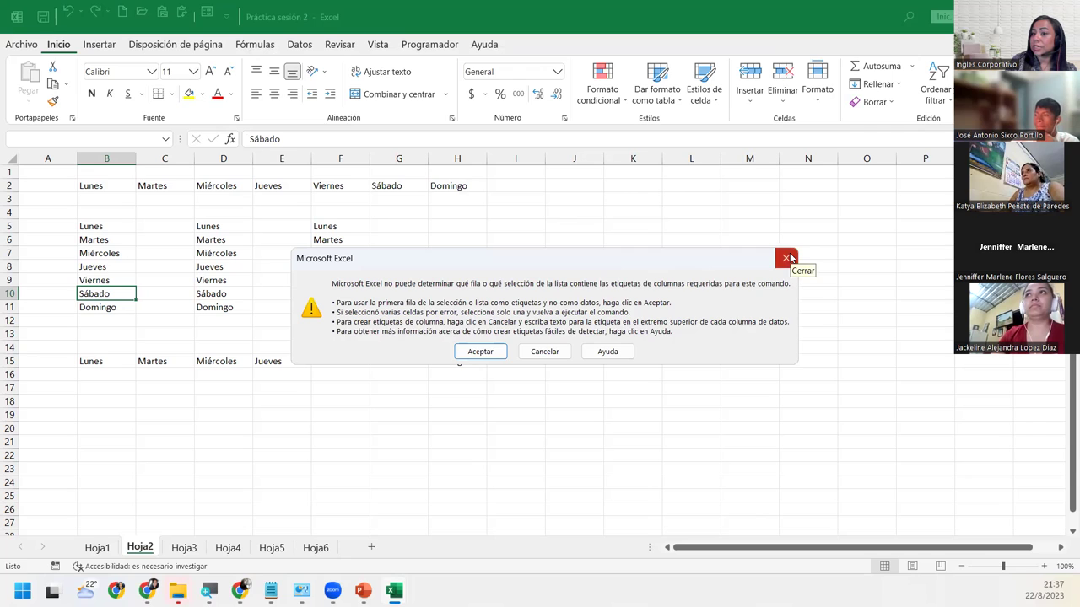
Close the column-label warning and return to the Hoja2 workbook with its weekday lists.
{"action": "left_click", "coordinate": [787, 258]}
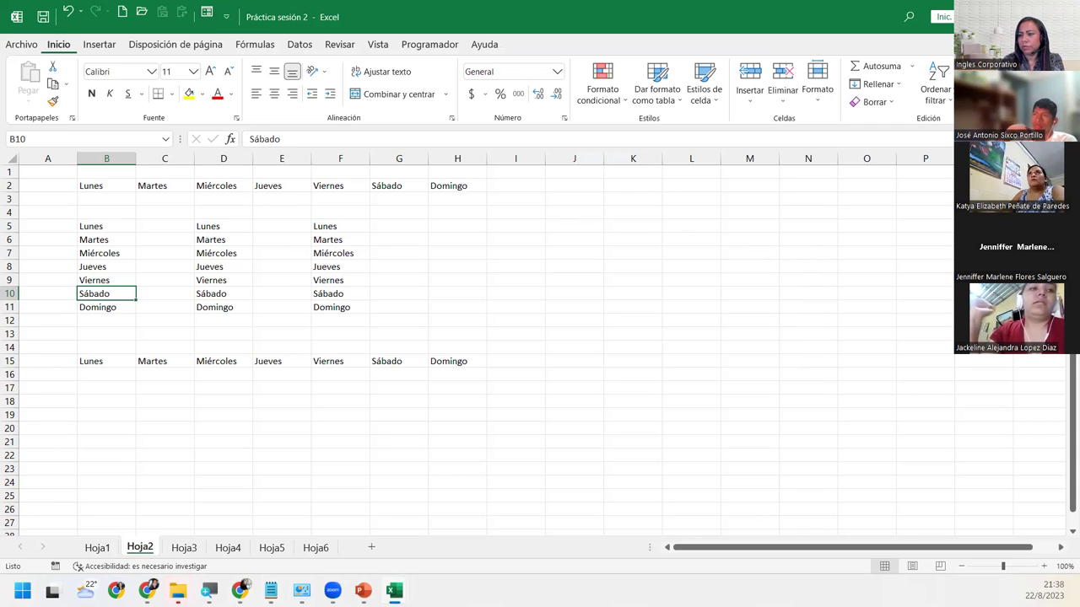
{"action": "left_click", "coordinate": [177, 591]}
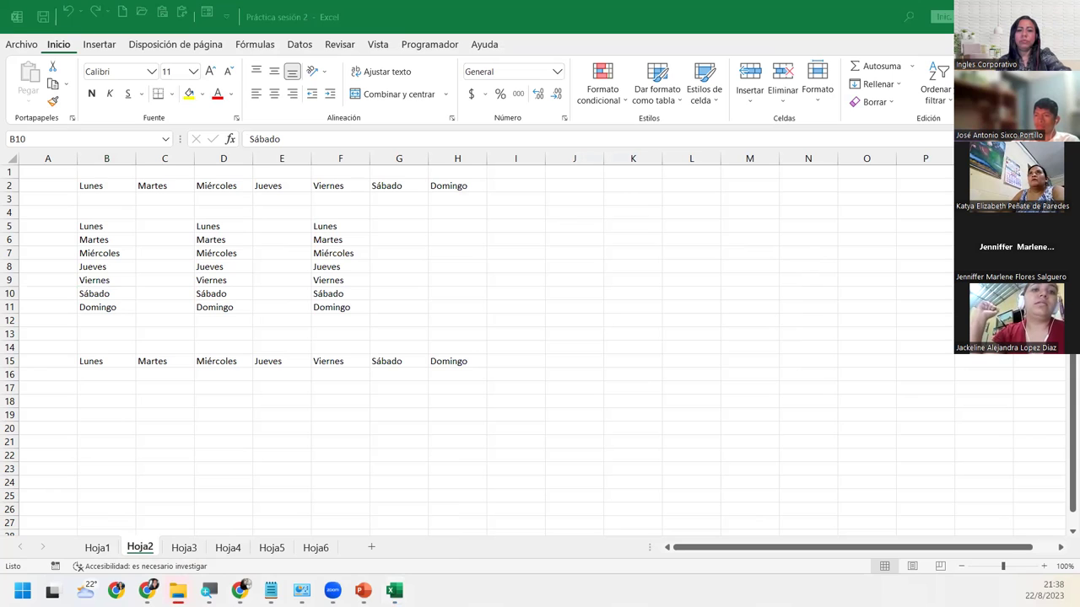
{"action": "key", "text": "alt+Tab"}
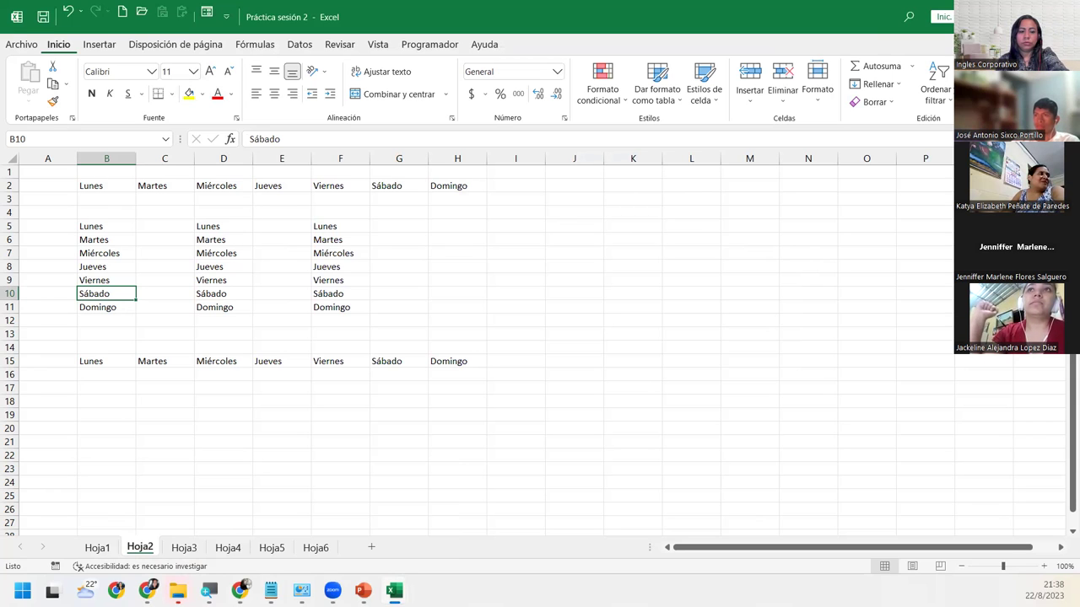
{"action": "key", "text": "alt+Tab"}
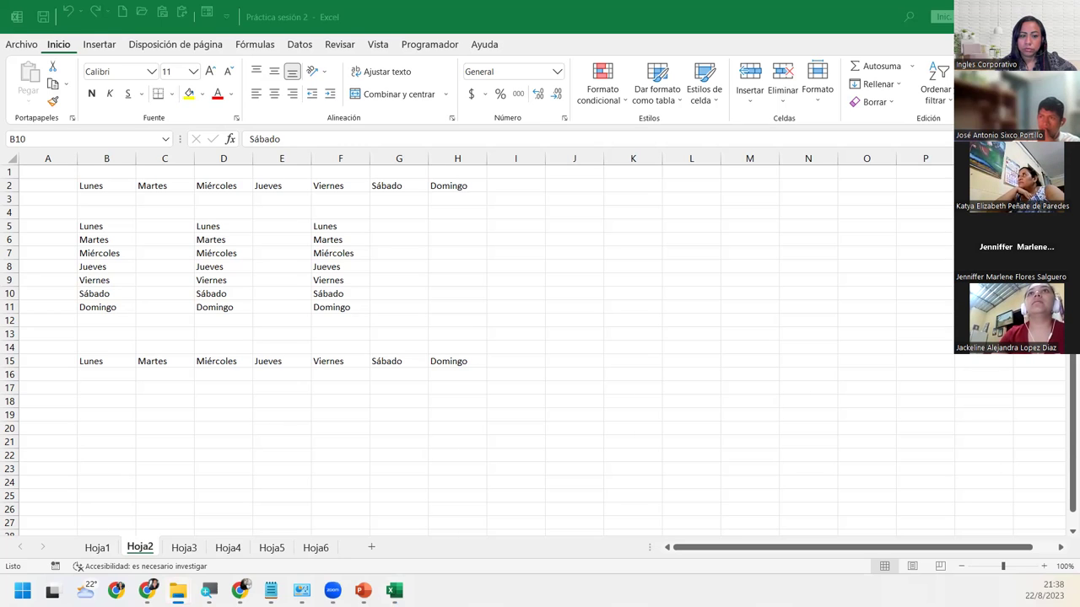
{"action": "left_click", "coordinate": [576, 117]}
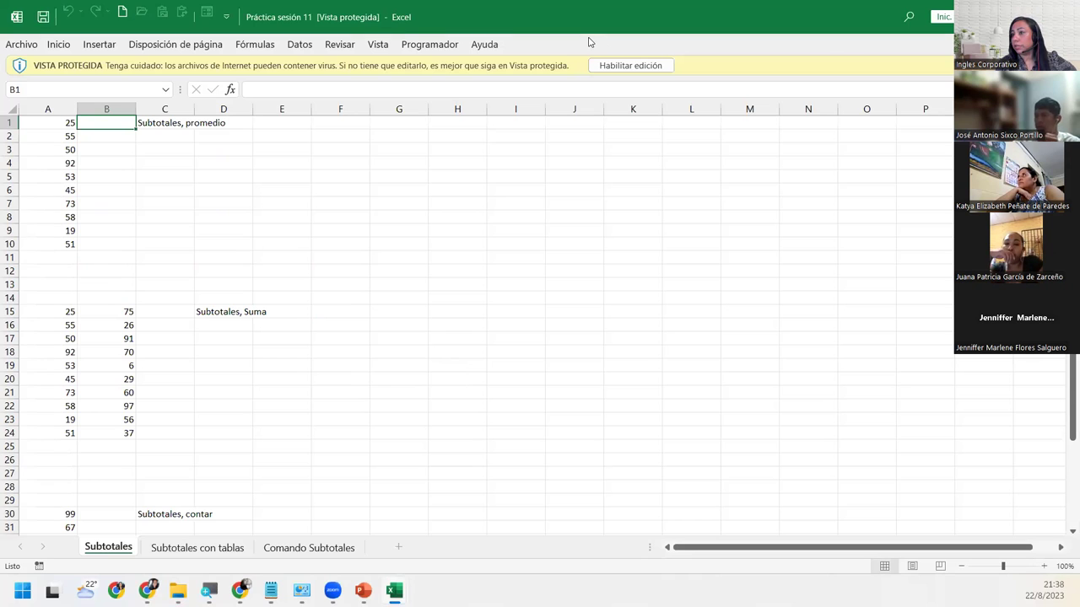
{"action": "left_click", "coordinate": [189, 550]}
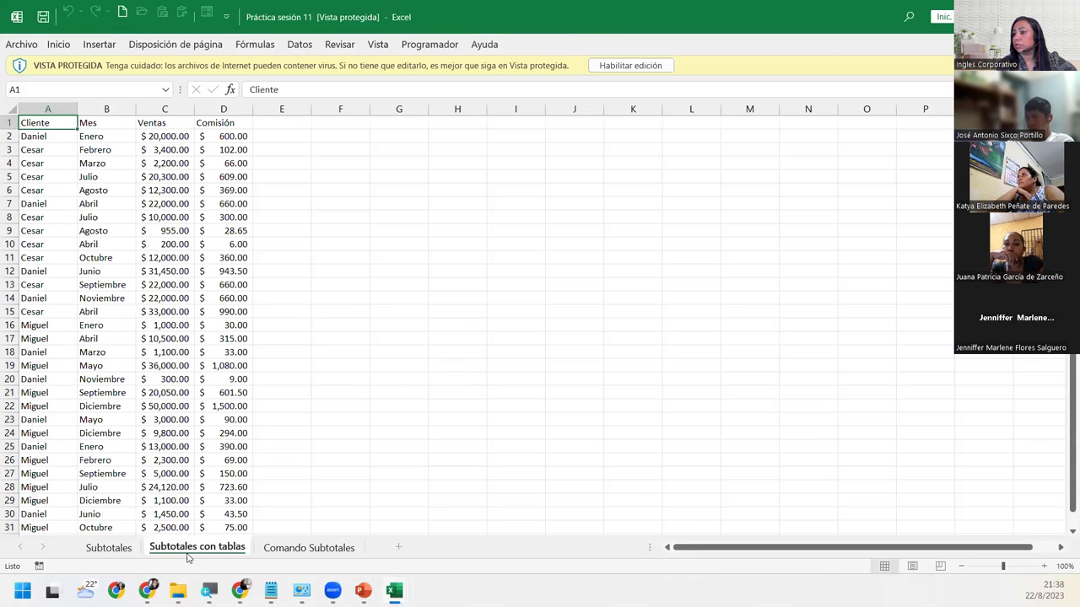
{"action": "left_click", "coordinate": [106, 245]}
{"action": "left_click", "coordinate": [987, 17]}
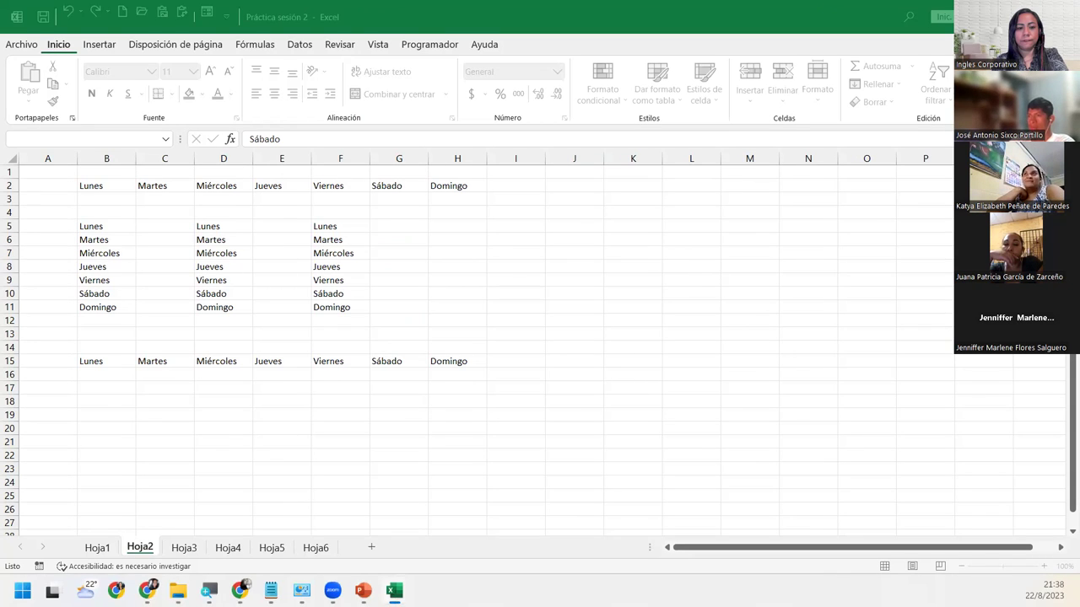
Switch to the BD Ejemplo workbook window and maximize it.
{"action": "key", "text": "alt+Tab"}
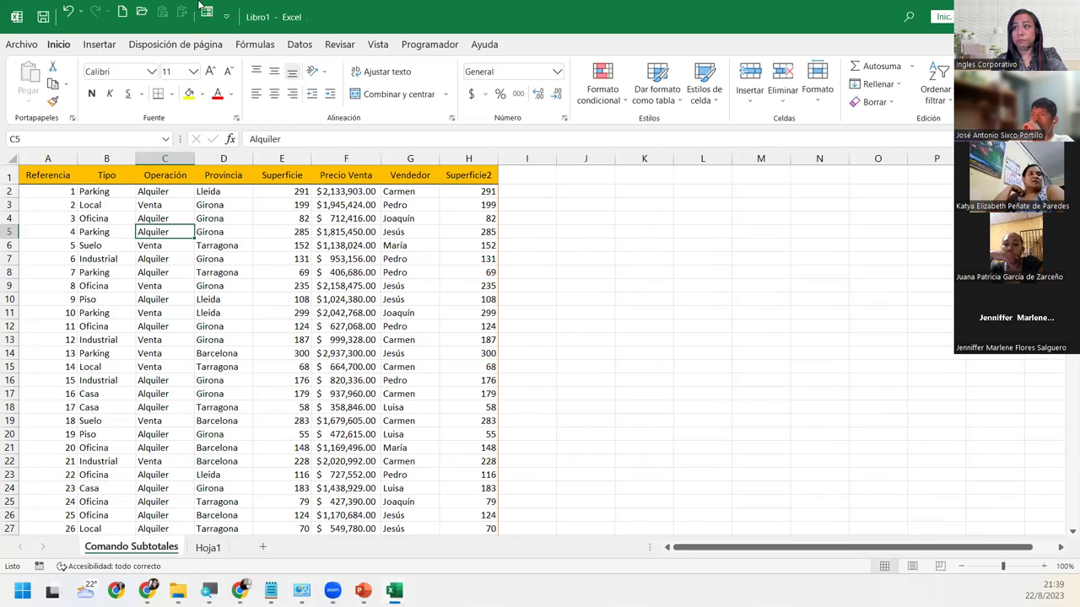
{"action": "key", "text": "alt+Tab"}
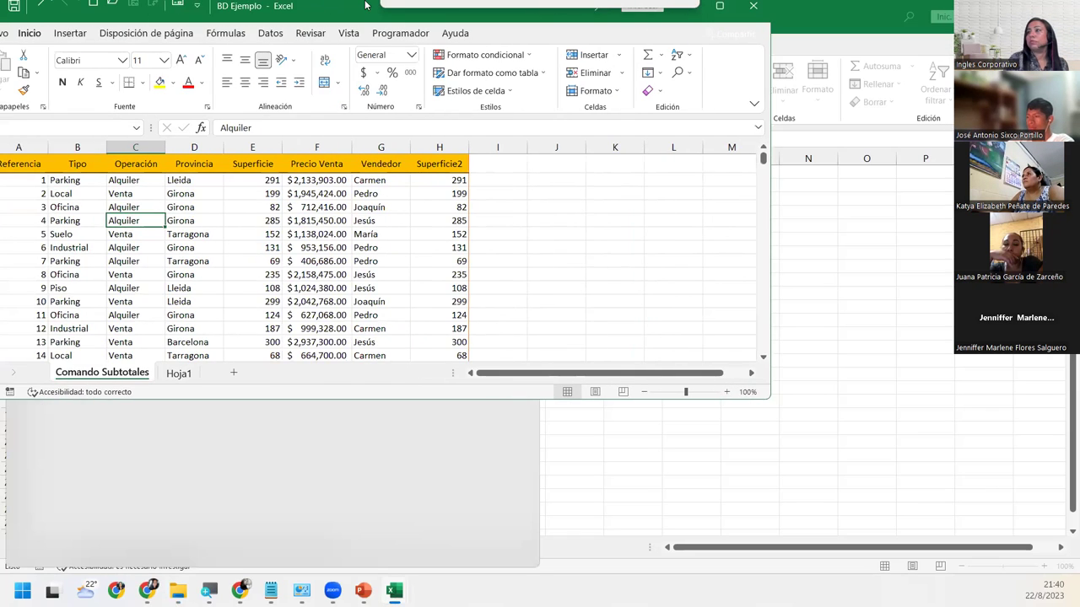
{"action": "left_click_drag", "start_coordinate": [365, 6], "coordinate": [348, 18]}
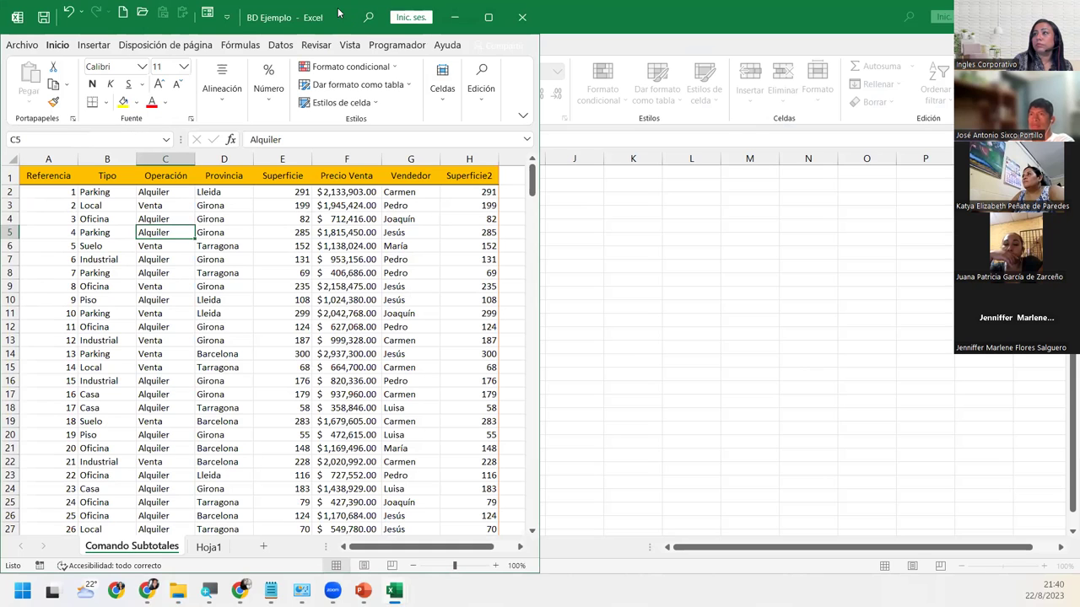
{"action": "double_click", "coordinate": [337, 11]}
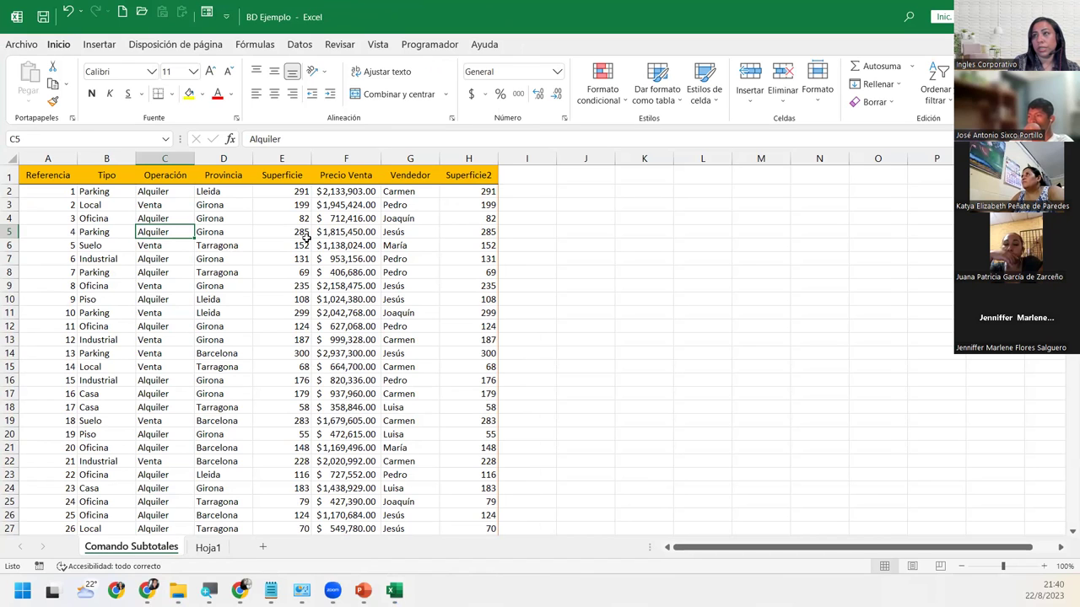
Open the Comando Subtotales data form at record 1 of 300 and move it off the table.
{"action": "left_click", "coordinate": [206, 12]}
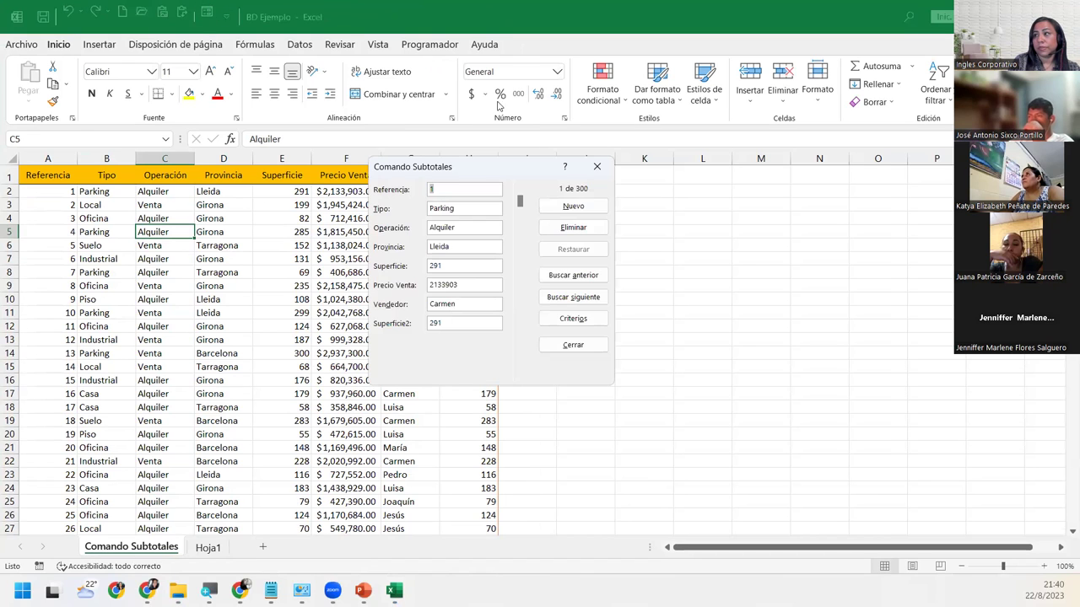
{"action": "left_click", "coordinate": [597, 166]}
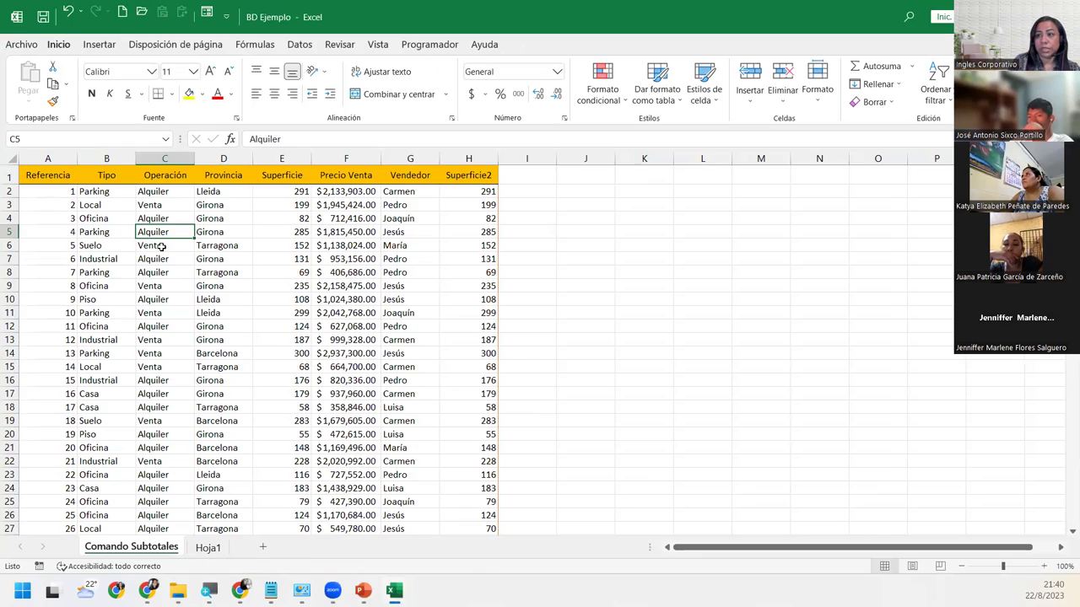
{"action": "scroll", "coordinate": [155, 261], "scroll_direction": "down", "scroll_amount": 6}
{"action": "scroll", "coordinate": [155, 262], "scroll_direction": "down", "scroll_amount": 6}
{"action": "scroll", "coordinate": [145, 272], "scroll_direction": "down", "scroll_amount": 5}
{"action": "scroll", "coordinate": [155, 303], "scroll_direction": "down", "scroll_amount": 8}
{"action": "scroll", "coordinate": [171, 378], "scroll_direction": "down", "scroll_amount": 9}
{"action": "scroll", "coordinate": [172, 380], "scroll_direction": "up", "scroll_amount": 7}
{"action": "scroll", "coordinate": [165, 363], "scroll_direction": "up", "scroll_amount": 10}
{"action": "scroll", "coordinate": [160, 353], "scroll_direction": "up", "scroll_amount": 10}
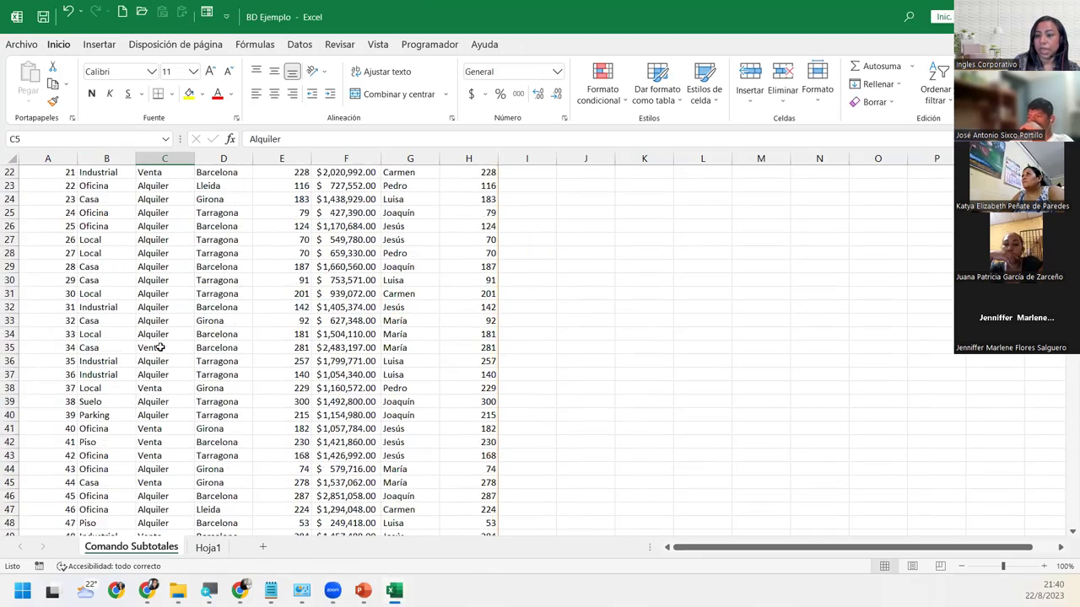
{"action": "scroll", "coordinate": [159, 346], "scroll_direction": "up", "scroll_amount": 7}
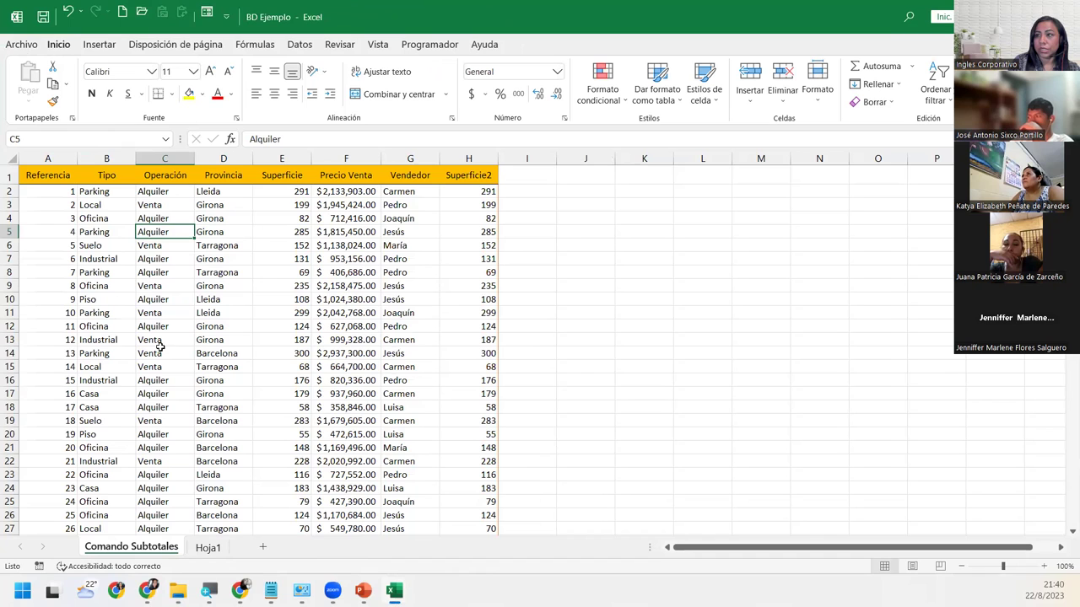
{"action": "left_click", "coordinate": [206, 11]}
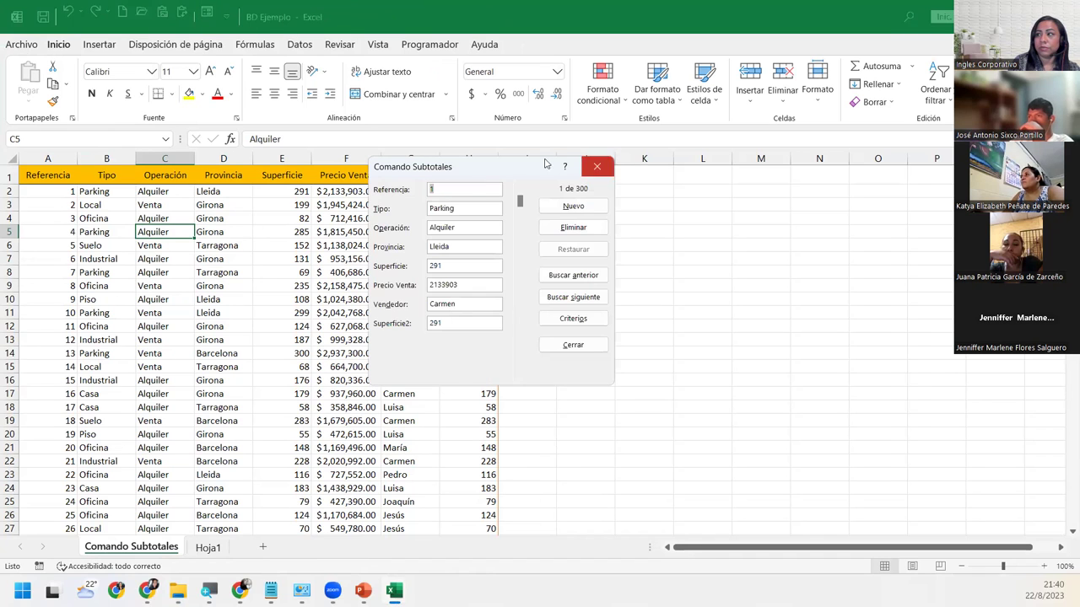
{"action": "left_click_drag", "start_coordinate": [510, 163], "coordinate": [655, 203]}
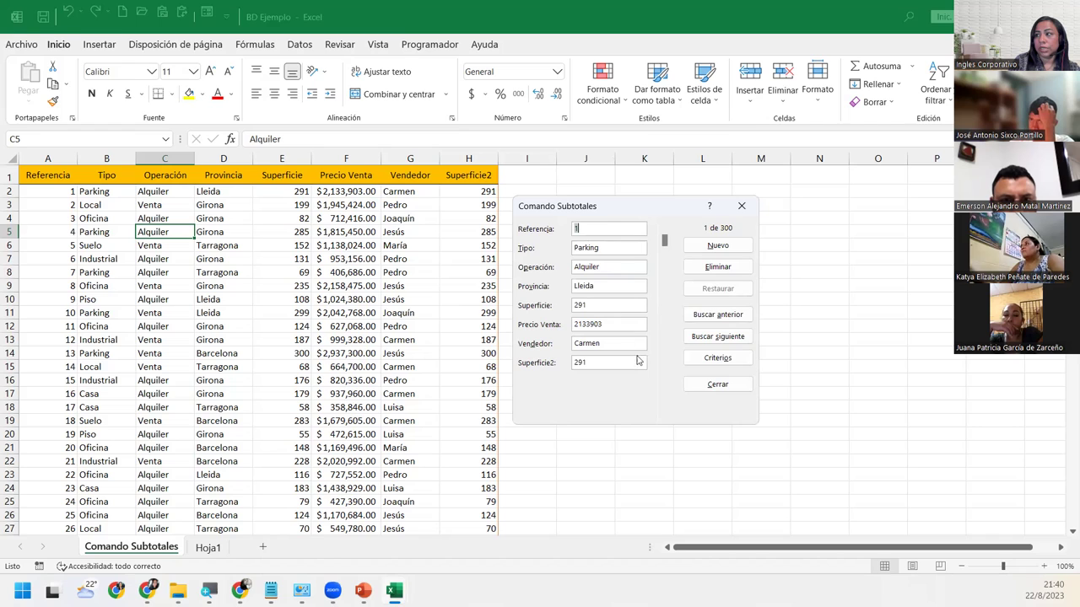
{"action": "mouse_move", "coordinate": [664, 320]}
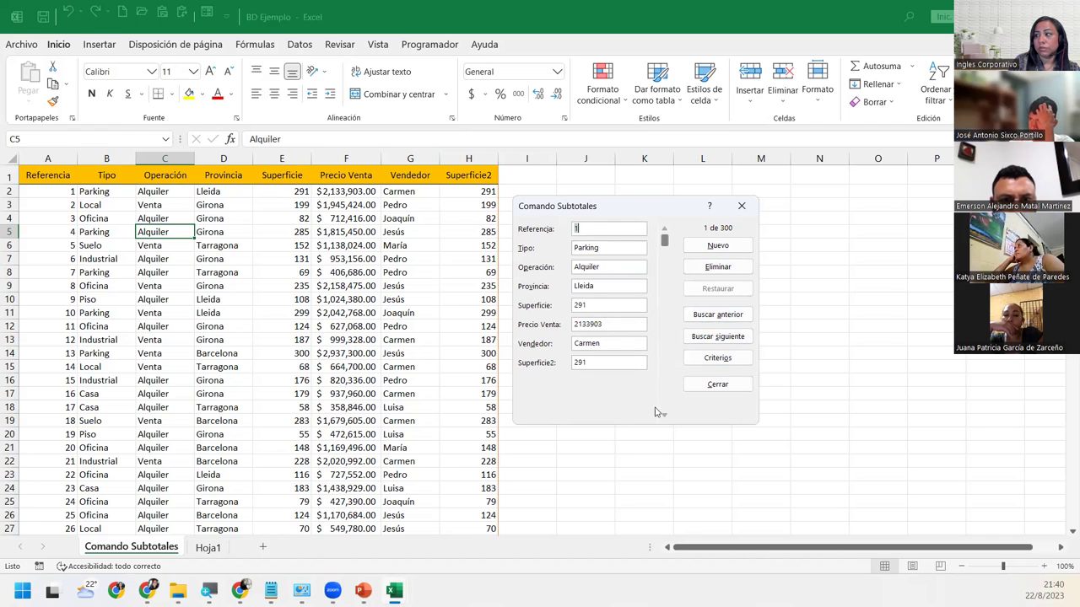
Step forward through several records, try a blank Nuevo record, then close the form without adding it.
{"action": "left_click", "coordinate": [663, 415]}
{"action": "left_click", "coordinate": [663, 415]}
{"action": "left_click", "coordinate": [663, 415]}
{"action": "left_click", "coordinate": [664, 415]}
{"action": "left_click", "coordinate": [663, 415]}
{"action": "left_click", "coordinate": [663, 415]}
{"action": "left_click", "coordinate": [663, 417]}
{"action": "left_click", "coordinate": [664, 417]}
{"action": "left_click", "coordinate": [663, 417]}
{"action": "left_click", "coordinate": [663, 417]}
{"action": "left_click", "coordinate": [664, 417]}
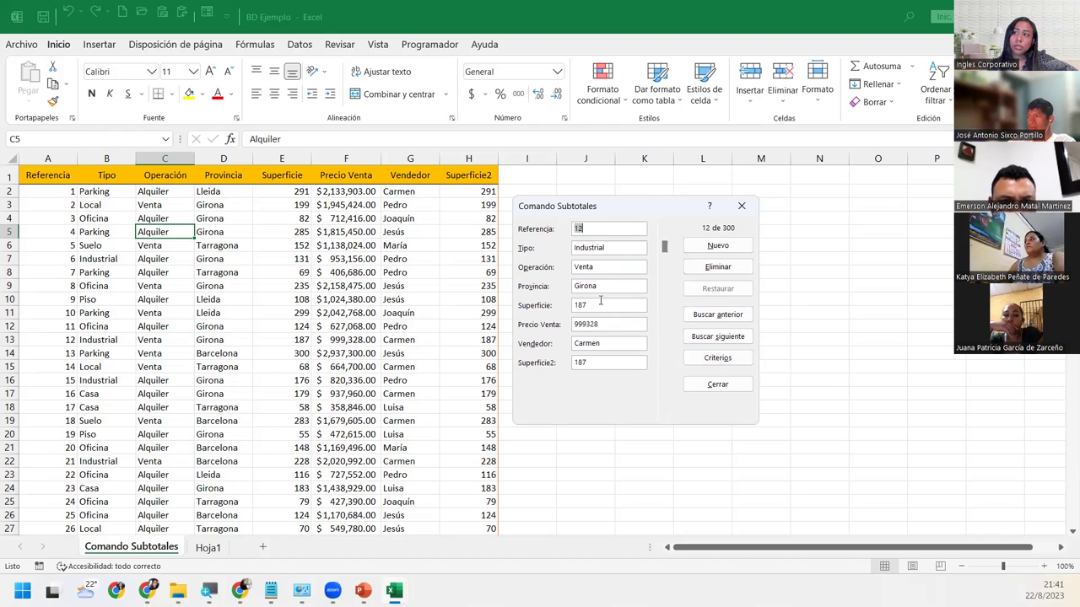
{"action": "left_click", "coordinate": [698, 245]}
{"action": "left_click", "coordinate": [612, 246]}
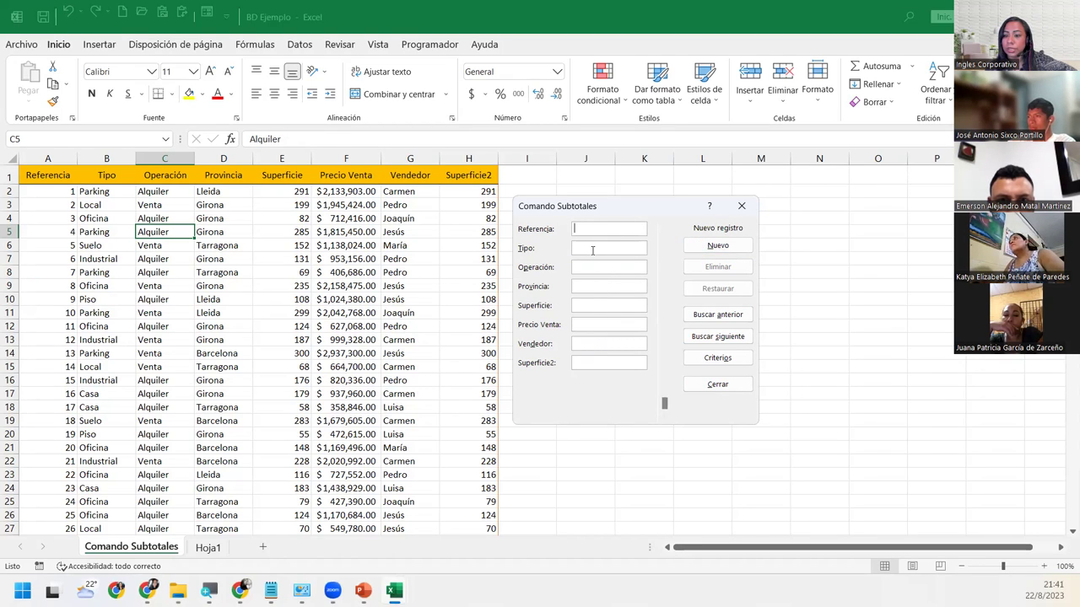
{"action": "left_click", "coordinate": [742, 207]}
Select cell A2, jump down to the last data row 301, then back to the top.
{"action": "left_click_drag", "start_coordinate": [221, 205], "coordinate": [287, 233]}
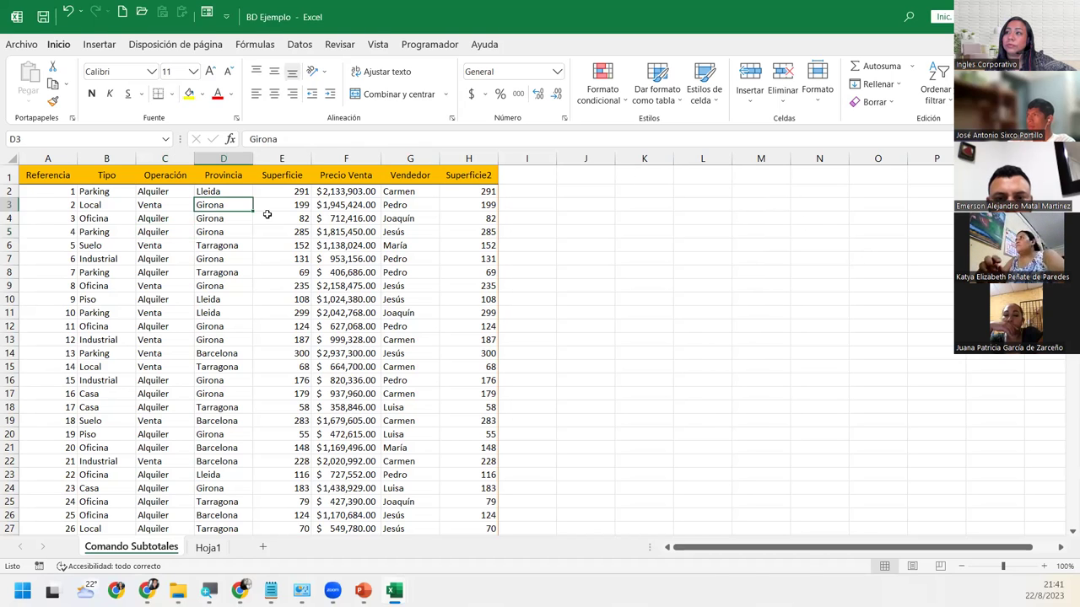
{"action": "left_click", "coordinate": [58, 192]}
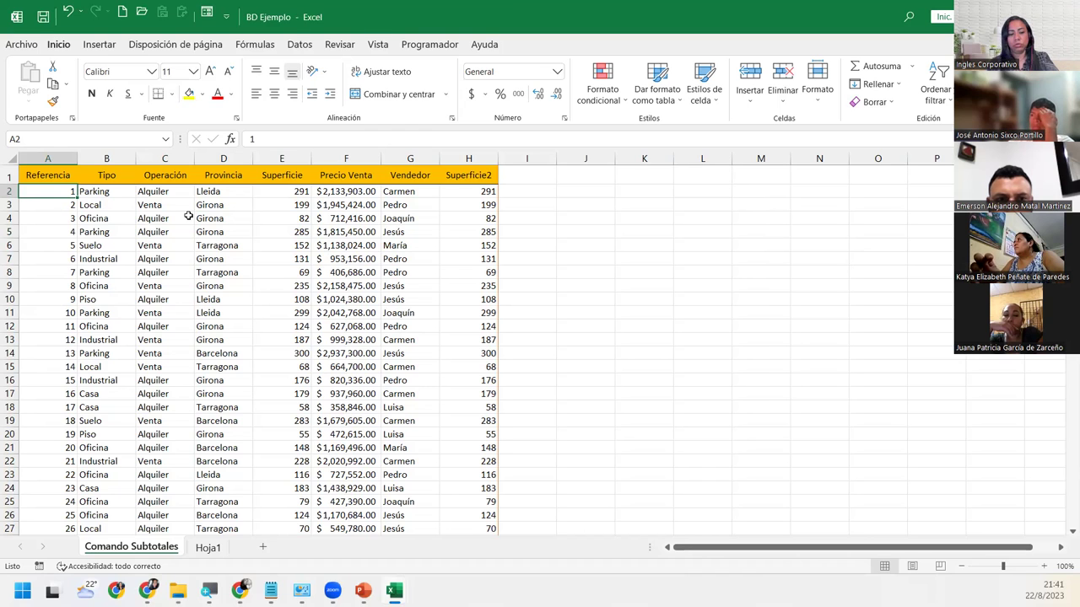
{"action": "key", "text": "ctrl+Down"}
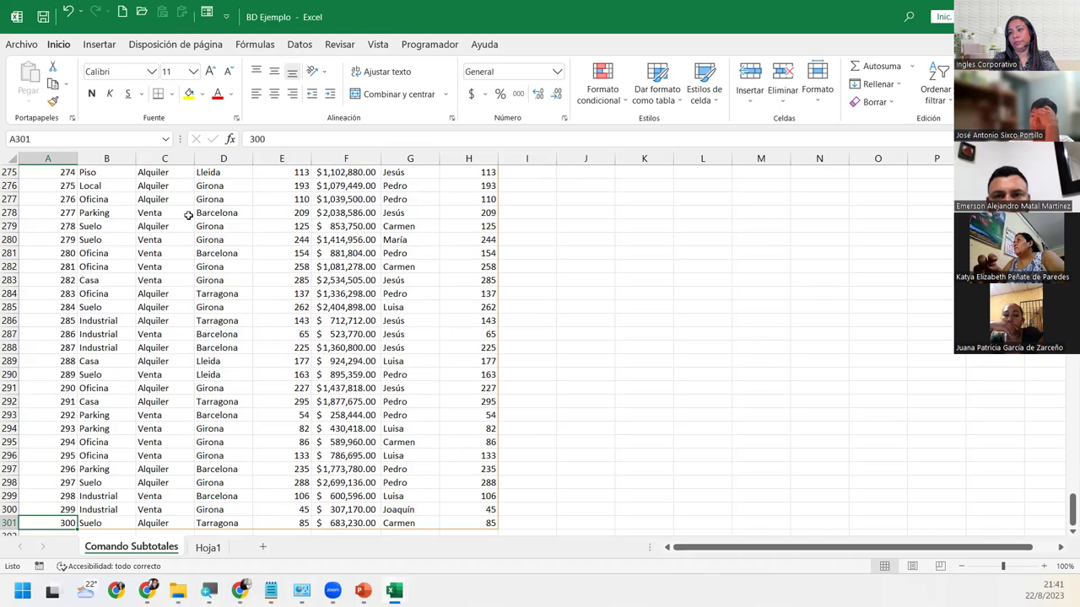
{"action": "key", "text": "ctrl+Up"}
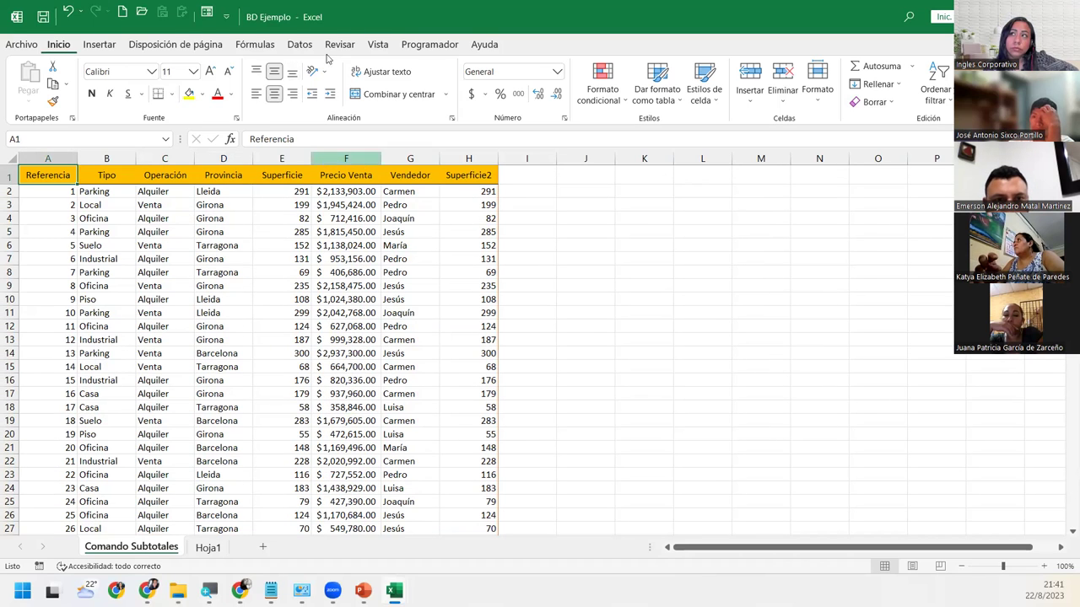
Reopen the data form, advance to record 54 of 300, and close it.
{"action": "left_click", "coordinate": [206, 12]}
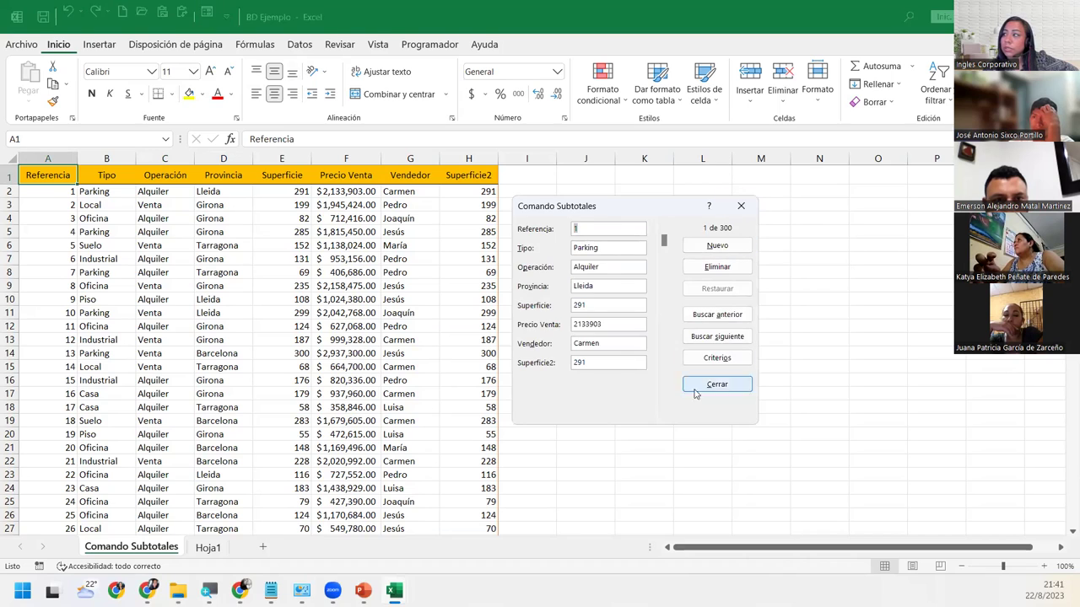
{"action": "left_click", "coordinate": [664, 416]}
{"action": "left_click", "coordinate": [664, 416]}
{"action": "left_click", "coordinate": [664, 417]}
{"action": "left_click", "coordinate": [663, 417]}
{"action": "left_click", "coordinate": [664, 416]}
{"action": "left_click", "coordinate": [664, 417]}
{"action": "left_click", "coordinate": [664, 417]}
{"action": "left_click", "coordinate": [664, 417]}
{"action": "left_click", "coordinate": [664, 417]}
{"action": "left_click", "coordinate": [664, 417]}
{"action": "left_click", "coordinate": [664, 417]}
{"action": "left_click", "coordinate": [664, 416]}
{"action": "left_click", "coordinate": [663, 416]}
{"action": "left_click", "coordinate": [664, 416]}
{"action": "left_click", "coordinate": [664, 417]}
{"action": "left_click", "coordinate": [664, 417]}
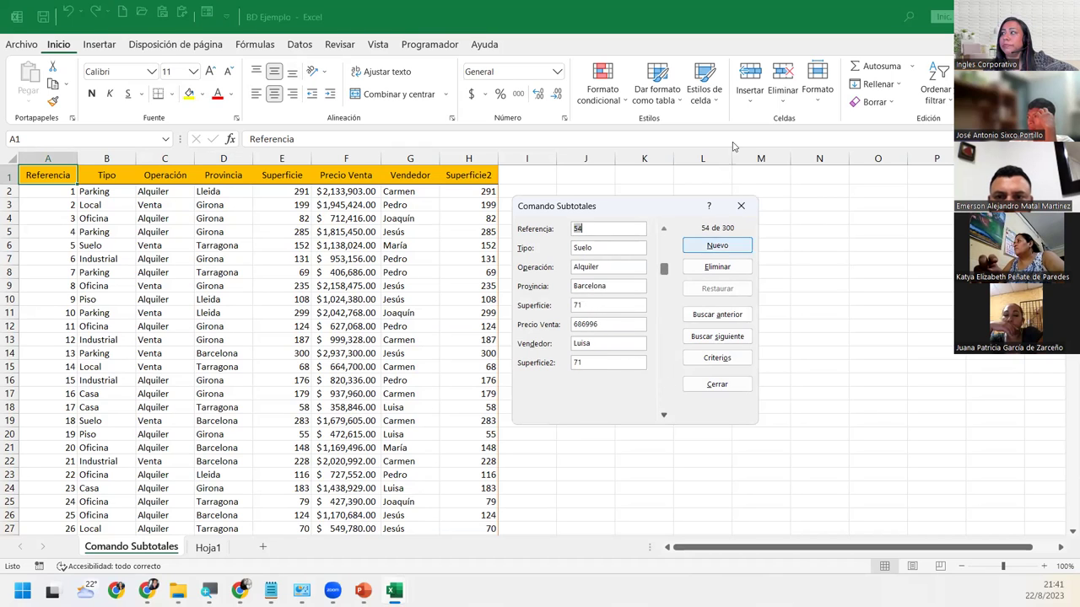
{"action": "left_click", "coordinate": [744, 207]}
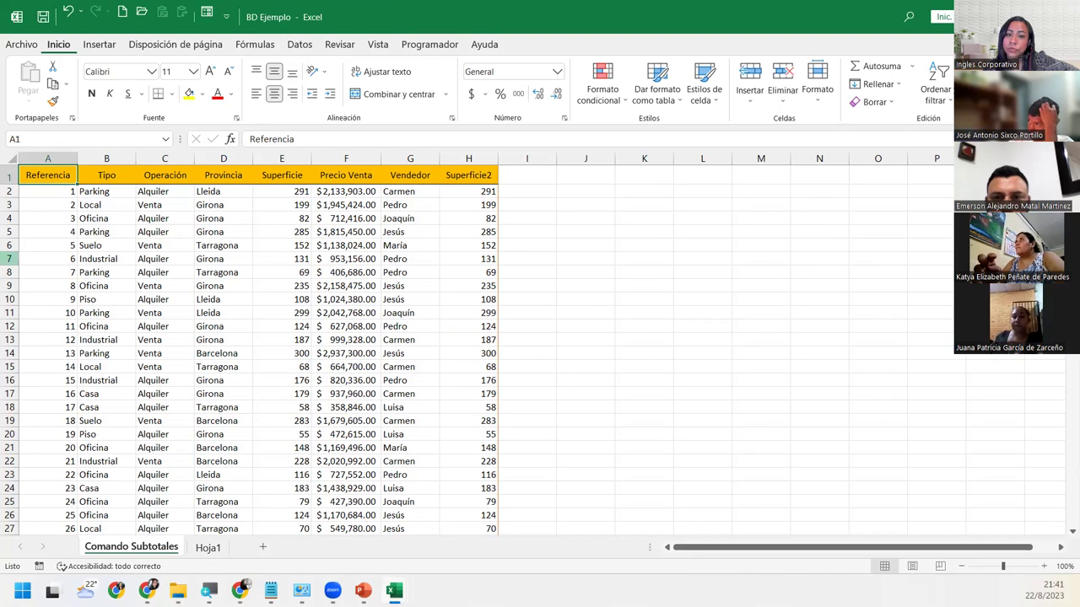
{"action": "key", "text": "alt+Tab"}
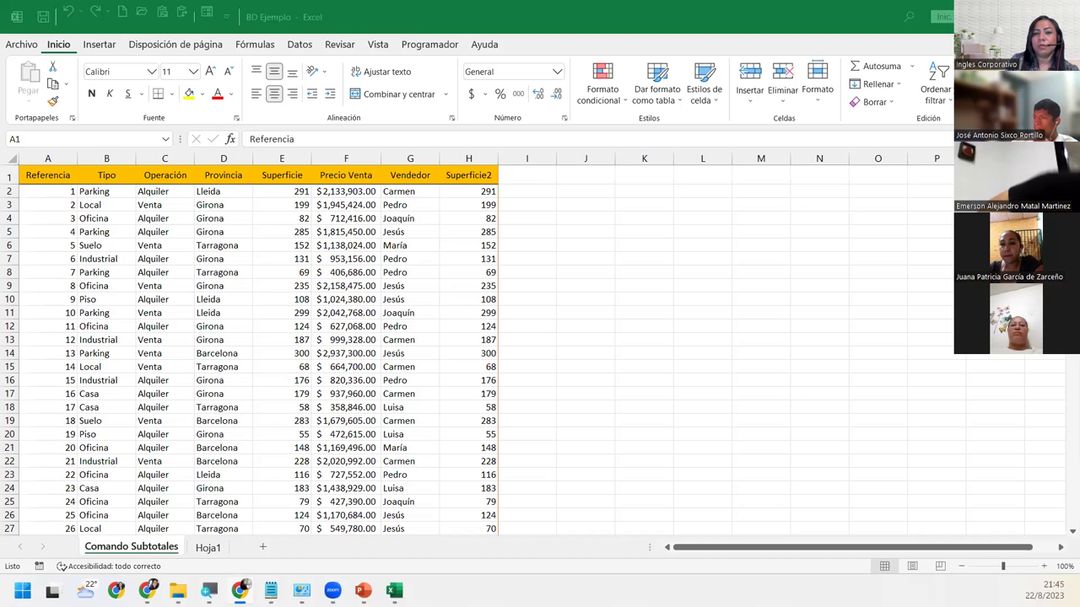
Bring the course browser forward and read through lesson 1.1 on Excel basic concepts.
{"action": "left_click", "coordinate": [240, 590]}
{"action": "mouse_move", "coordinate": [63, 32]}
{"action": "left_mouse_down"}
{"action": "mouse_move", "coordinate": [182, 32]}
{"action": "mouse_move", "coordinate": [135, 5]}
{"action": "left_mouse_up"}
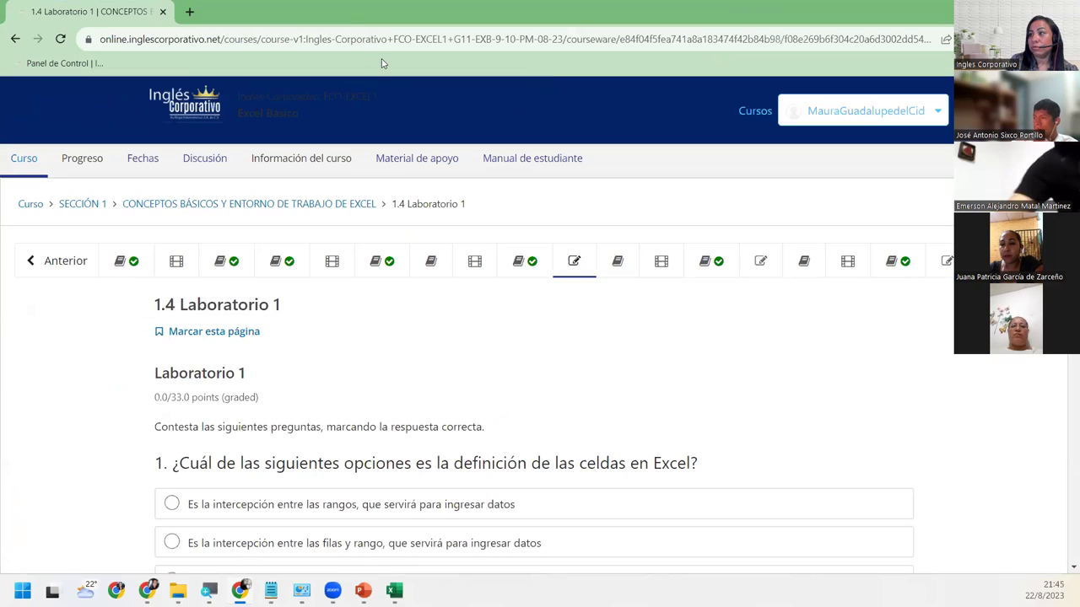
{"action": "left_click", "coordinate": [129, 272]}
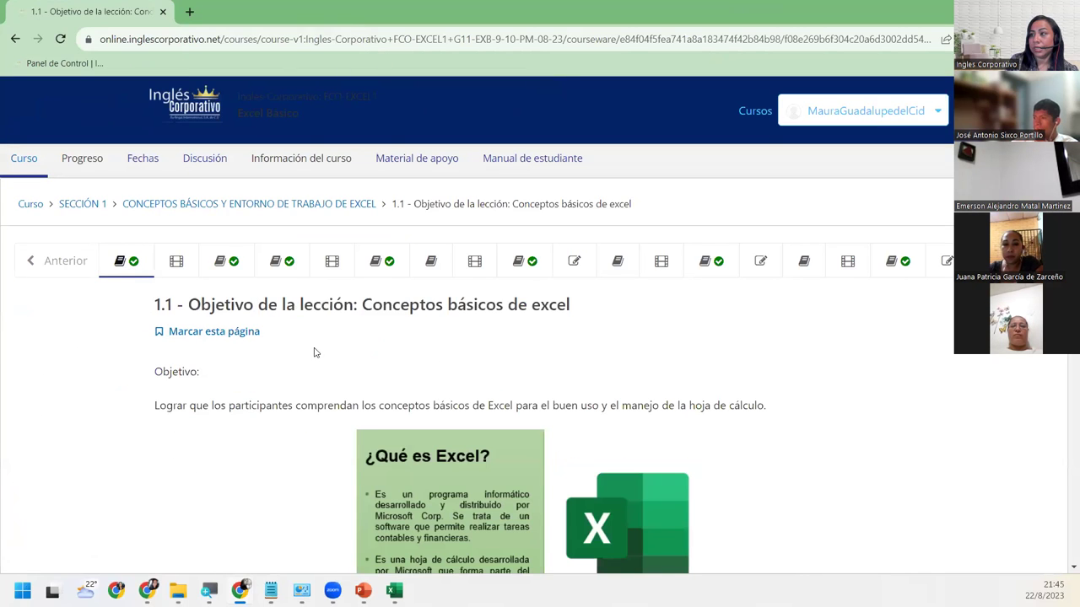
{"action": "scroll", "coordinate": [314, 353], "scroll_direction": "down", "scroll_amount": 4}
{"action": "scroll", "coordinate": [314, 352], "scroll_direction": "down", "scroll_amount": 4}
{"action": "scroll", "coordinate": [315, 355], "scroll_direction": "down", "scroll_amount": 5}
{"action": "scroll", "coordinate": [319, 357], "scroll_direction": "down", "scroll_amount": 5}
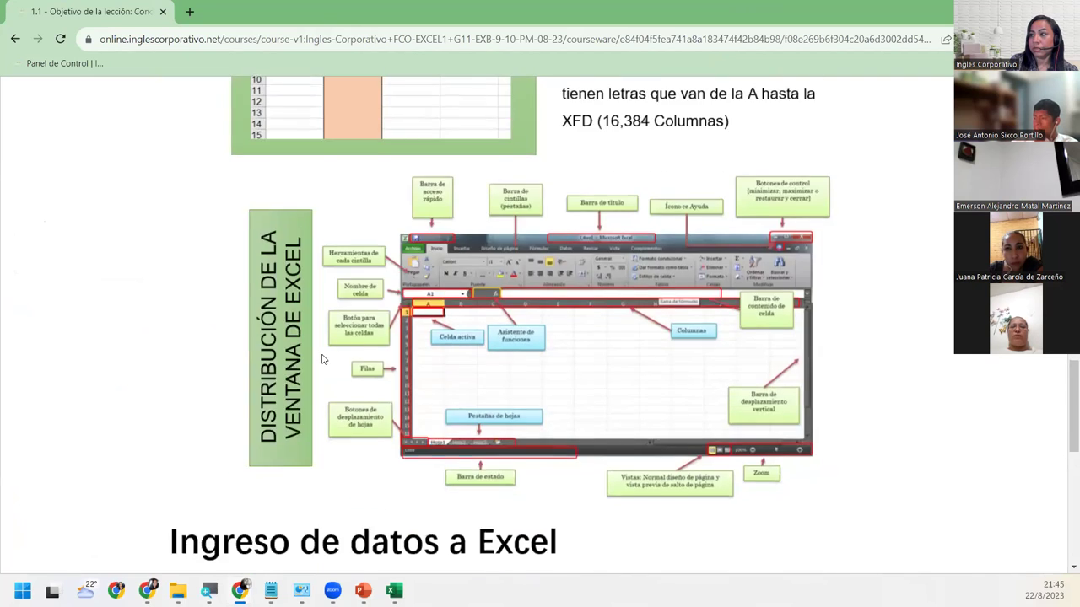
{"action": "scroll", "coordinate": [321, 359], "scroll_direction": "down", "scroll_amount": 5}
{"action": "scroll", "coordinate": [328, 356], "scroll_direction": "down", "scroll_amount": 1}
{"action": "scroll", "coordinate": [328, 357], "scroll_direction": "up", "scroll_amount": 1}
{"action": "scroll", "coordinate": [331, 361], "scroll_direction": "up", "scroll_amount": 7}
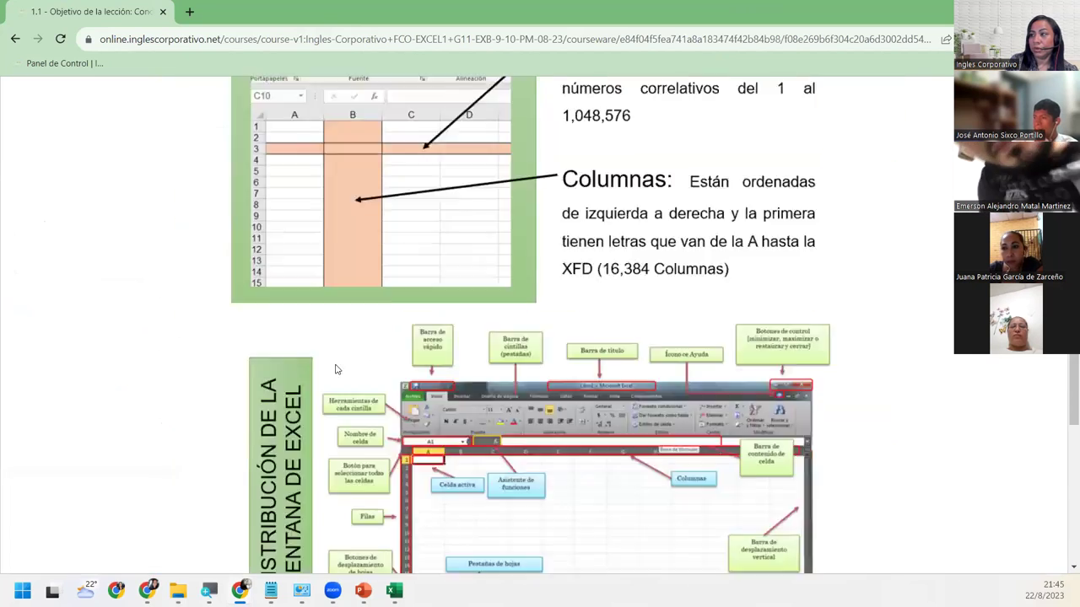
{"action": "scroll", "coordinate": [329, 363], "scroll_direction": "up", "scroll_amount": 5}
{"action": "scroll", "coordinate": [319, 353], "scroll_direction": "up", "scroll_amount": 5}
{"action": "scroll", "coordinate": [313, 349], "scroll_direction": "up", "scroll_amount": 3}
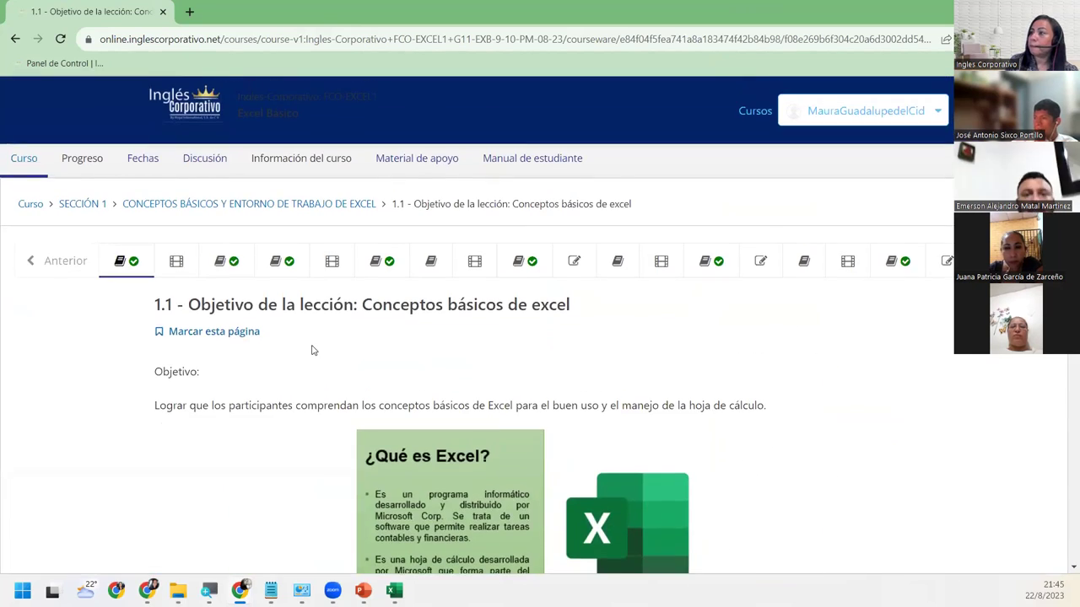
Visit the class #1 forum, then scroll through lesson 1.2 on the Excel work environment.
{"action": "left_click", "coordinate": [226, 262]}
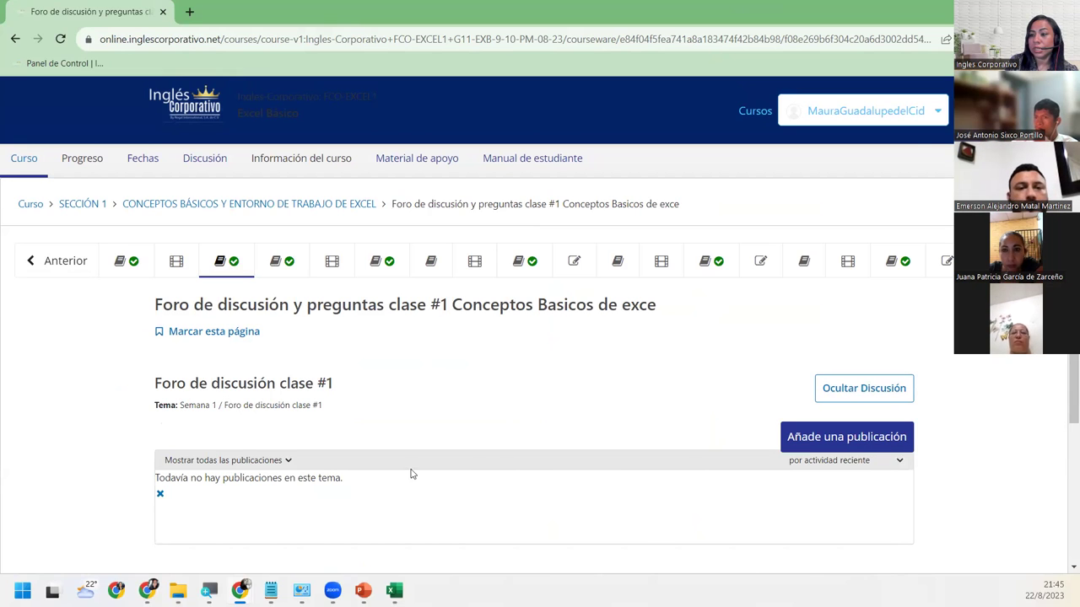
{"action": "left_click", "coordinate": [278, 261]}
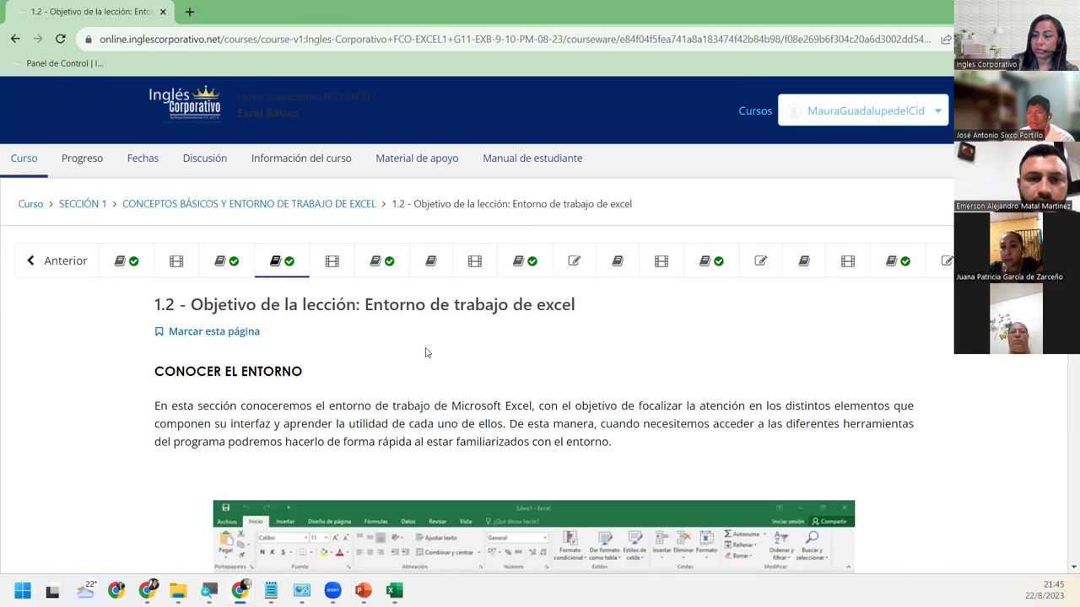
{"action": "scroll", "coordinate": [426, 353], "scroll_direction": "down", "scroll_amount": 5}
{"action": "scroll", "coordinate": [426, 353], "scroll_direction": "down", "scroll_amount": 4}
{"action": "scroll", "coordinate": [426, 353], "scroll_direction": "down", "scroll_amount": 5}
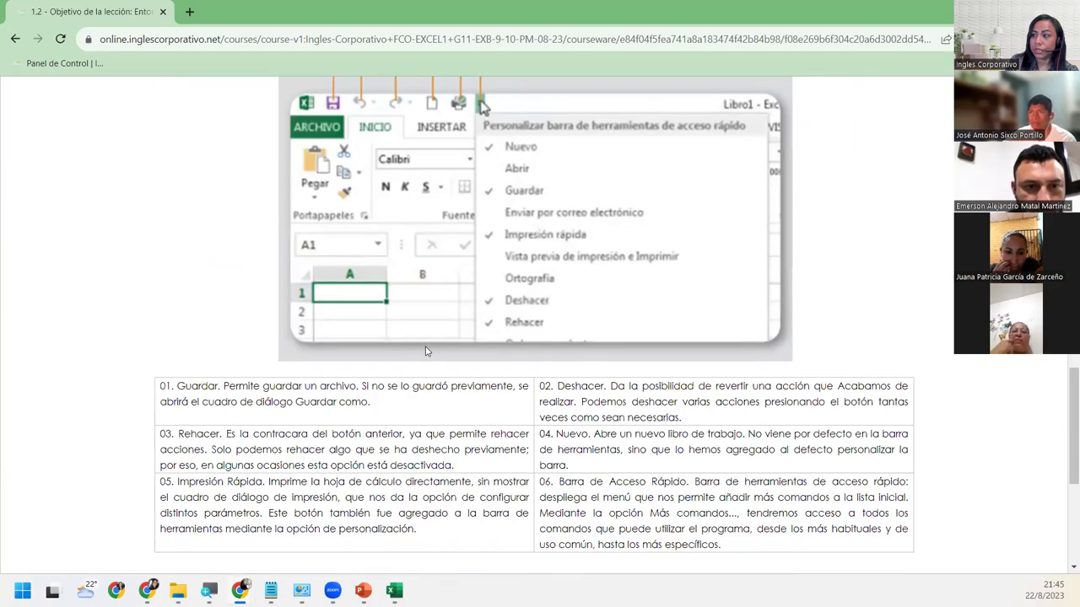
{"action": "scroll", "coordinate": [426, 352], "scroll_direction": "up", "scroll_amount": 3}
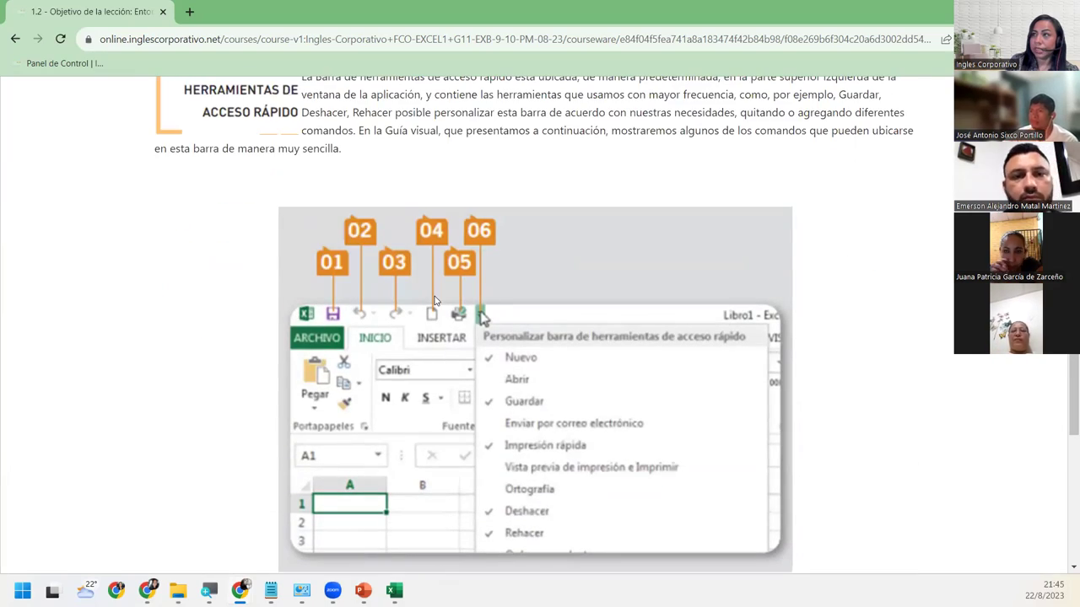
{"action": "scroll", "coordinate": [435, 301], "scroll_direction": "down", "scroll_amount": 3}
{"action": "scroll", "coordinate": [436, 300], "scroll_direction": "down", "scroll_amount": 4}
{"action": "scroll", "coordinate": [435, 301], "scroll_direction": "up", "scroll_amount": 6}
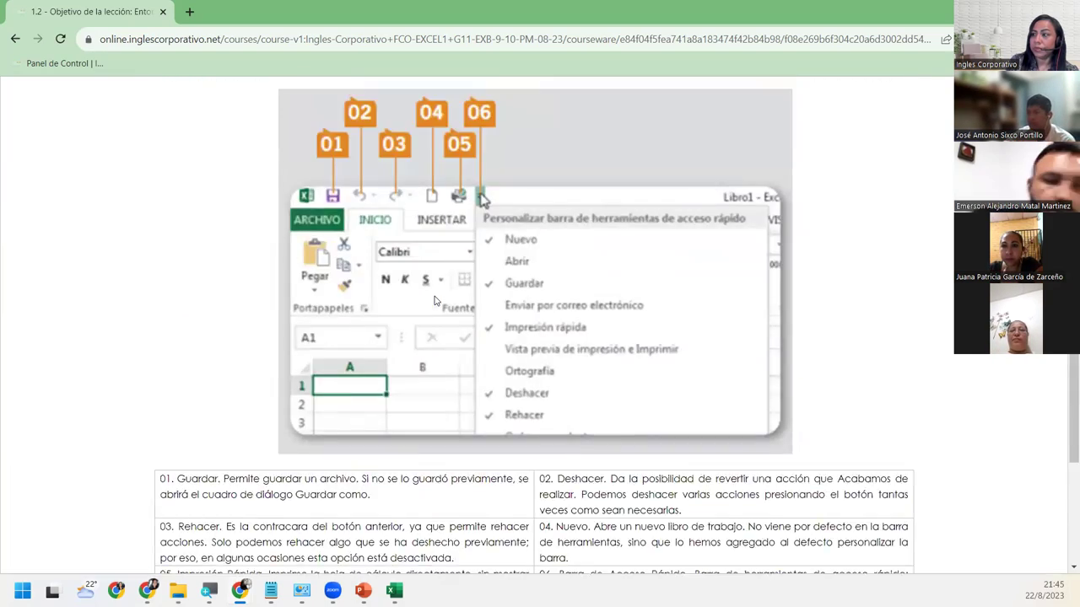
{"action": "scroll", "coordinate": [436, 296], "scroll_direction": "up", "scroll_amount": 6}
{"action": "scroll", "coordinate": [435, 296], "scroll_direction": "up", "scroll_amount": 8}
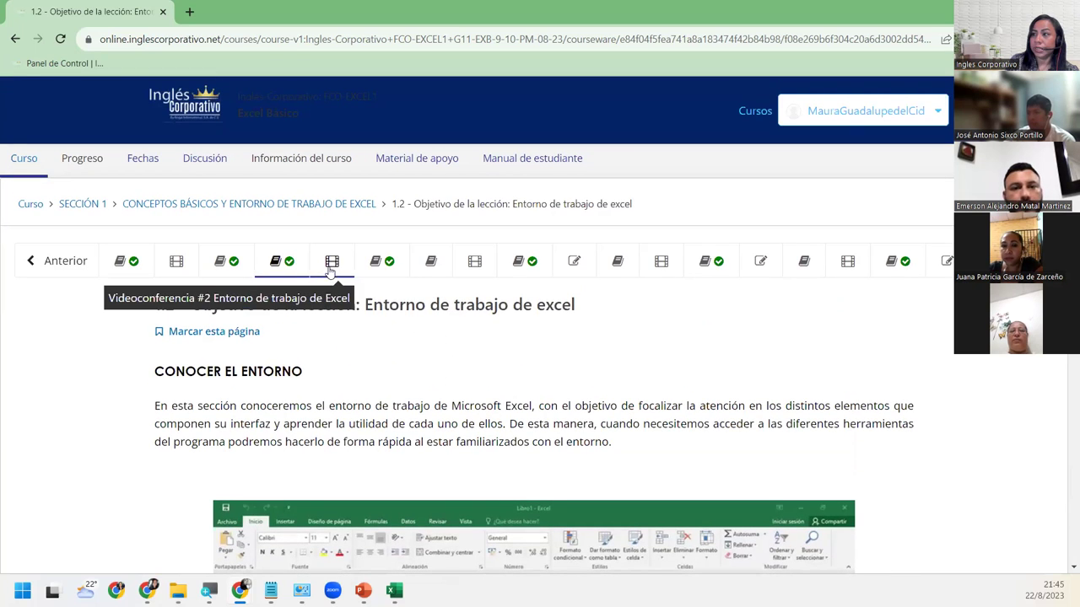
Open the Videoconferencia #1 unit and look over its session video page.
{"action": "left_click", "coordinate": [177, 261]}
{"action": "scroll", "coordinate": [482, 382], "scroll_direction": "down", "scroll_amount": 3}
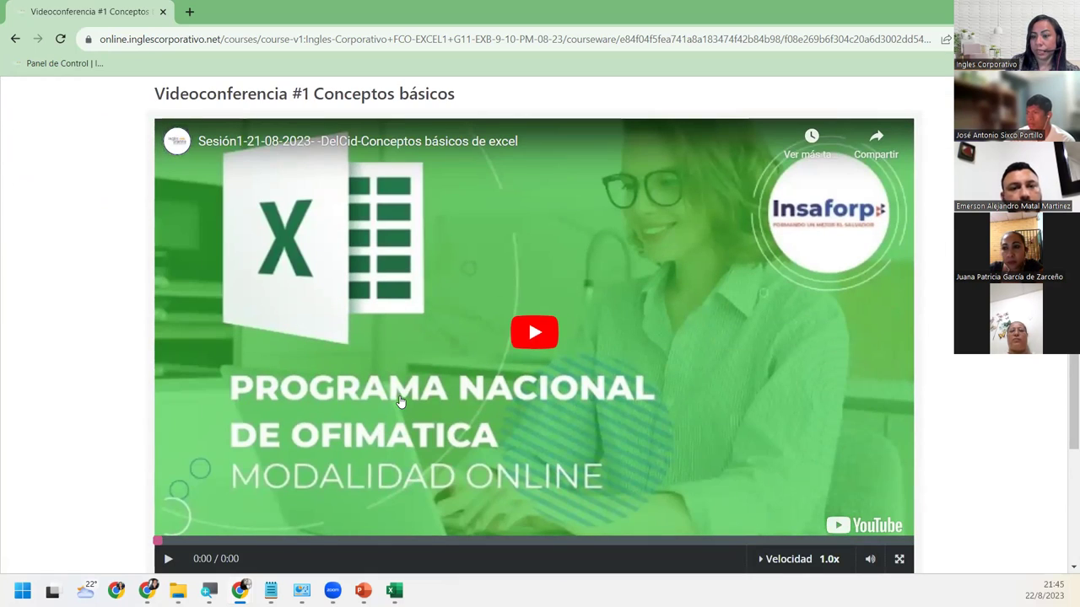
{"action": "scroll", "coordinate": [401, 402], "scroll_direction": "up", "scroll_amount": 3}
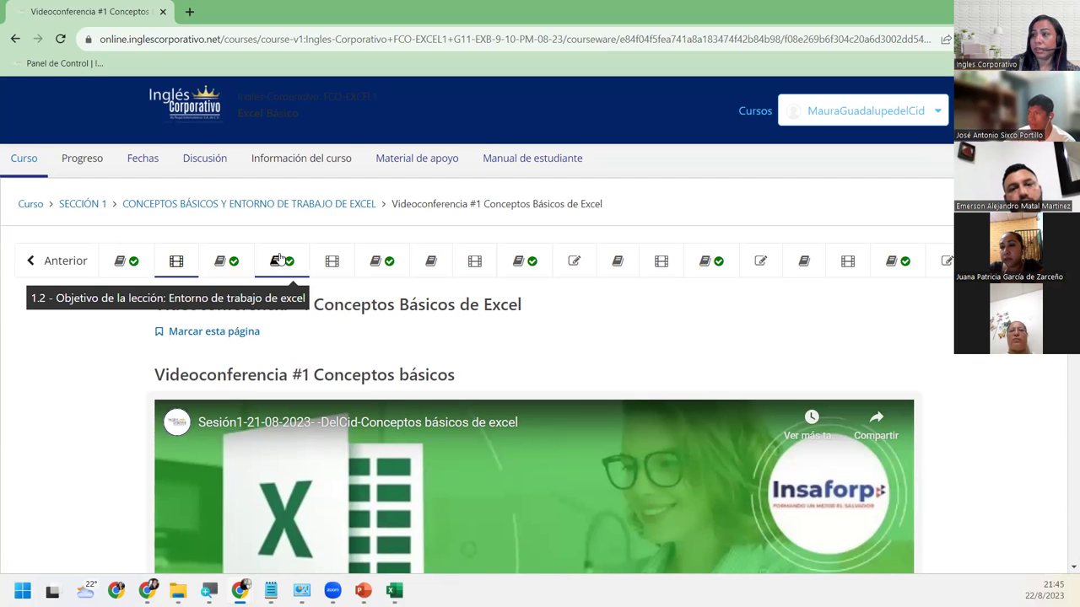
Step through Videoconferencia #2 and the classes 1-2 forum, then read lesson 1.3 on spreadsheet navigation.
{"action": "left_click", "coordinate": [280, 259]}
{"action": "left_click", "coordinate": [332, 261]}
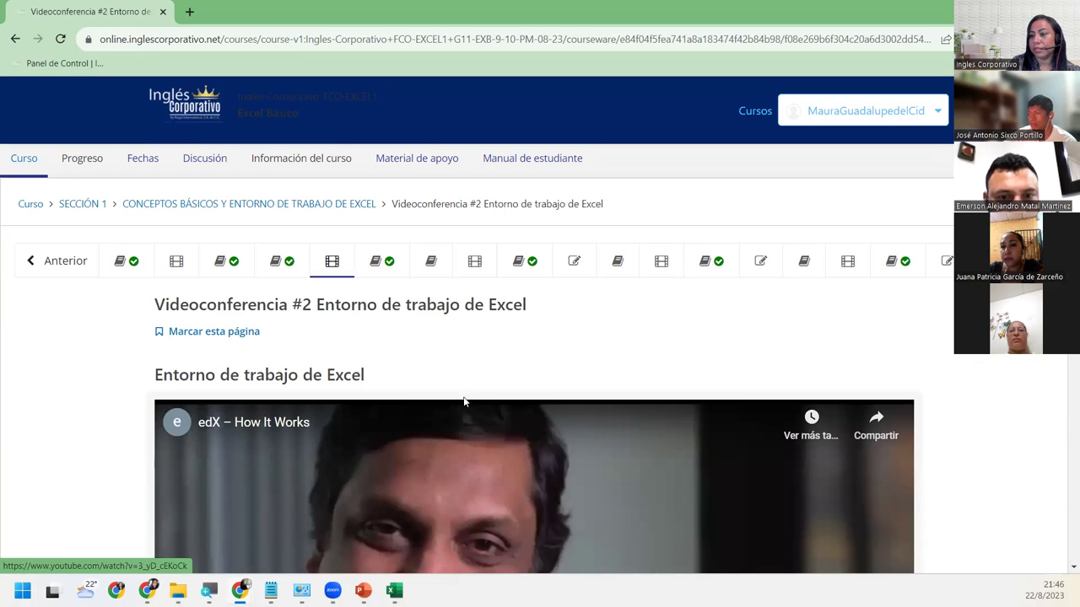
{"action": "left_click", "coordinate": [383, 262]}
{"action": "left_click", "coordinate": [427, 261]}
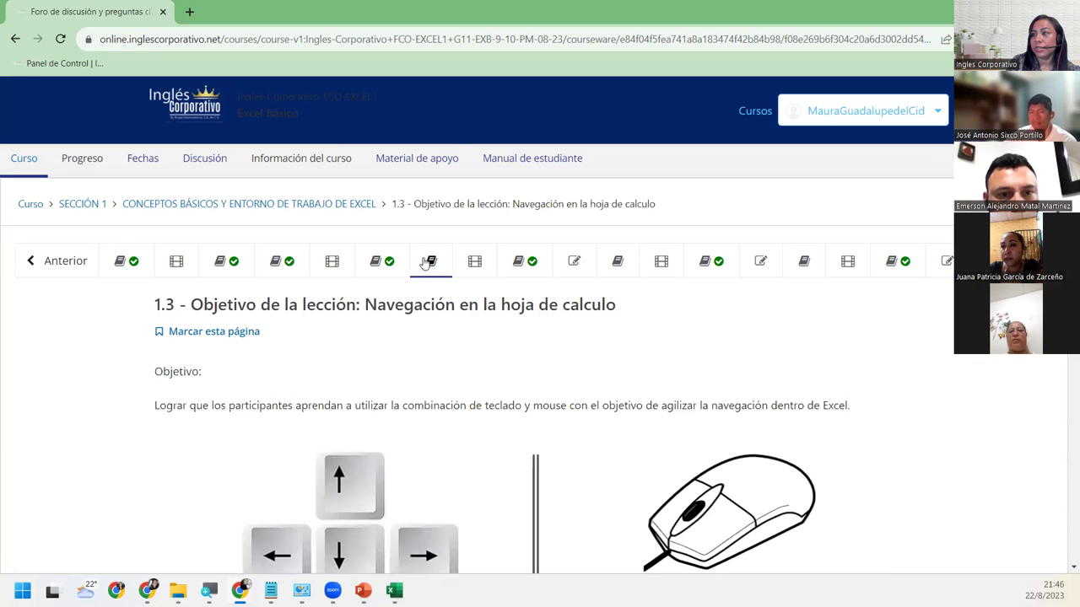
{"action": "scroll", "coordinate": [453, 325], "scroll_direction": "down", "scroll_amount": 10}
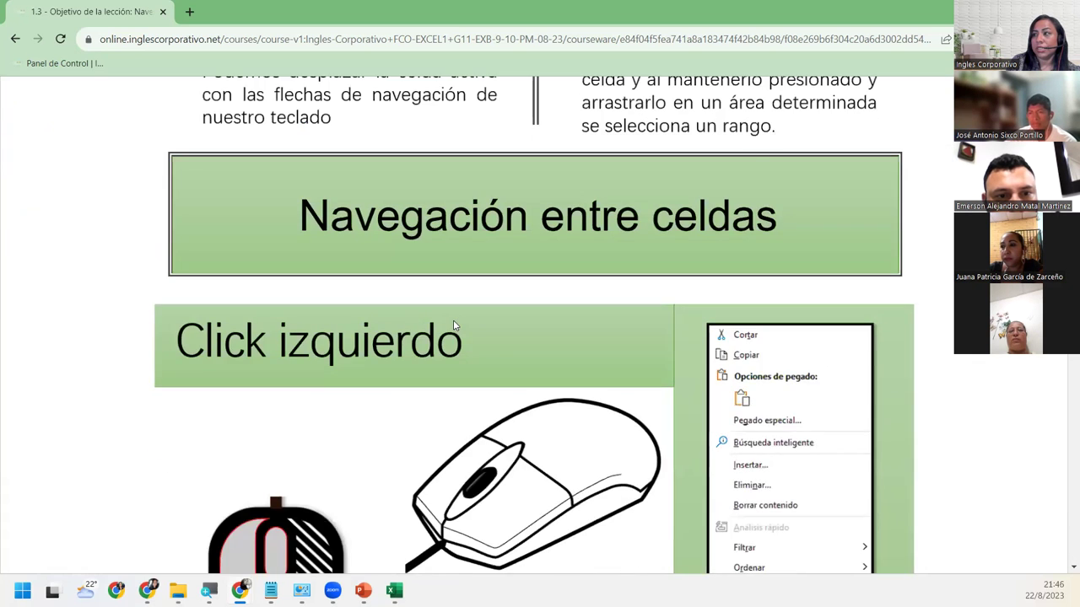
{"action": "scroll", "coordinate": [453, 325], "scroll_direction": "down", "scroll_amount": 6}
{"action": "scroll", "coordinate": [453, 325], "scroll_direction": "down", "scroll_amount": 6}
{"action": "scroll", "coordinate": [453, 326], "scroll_direction": "down", "scroll_amount": 5}
{"action": "scroll", "coordinate": [453, 326], "scroll_direction": "down", "scroll_amount": 6}
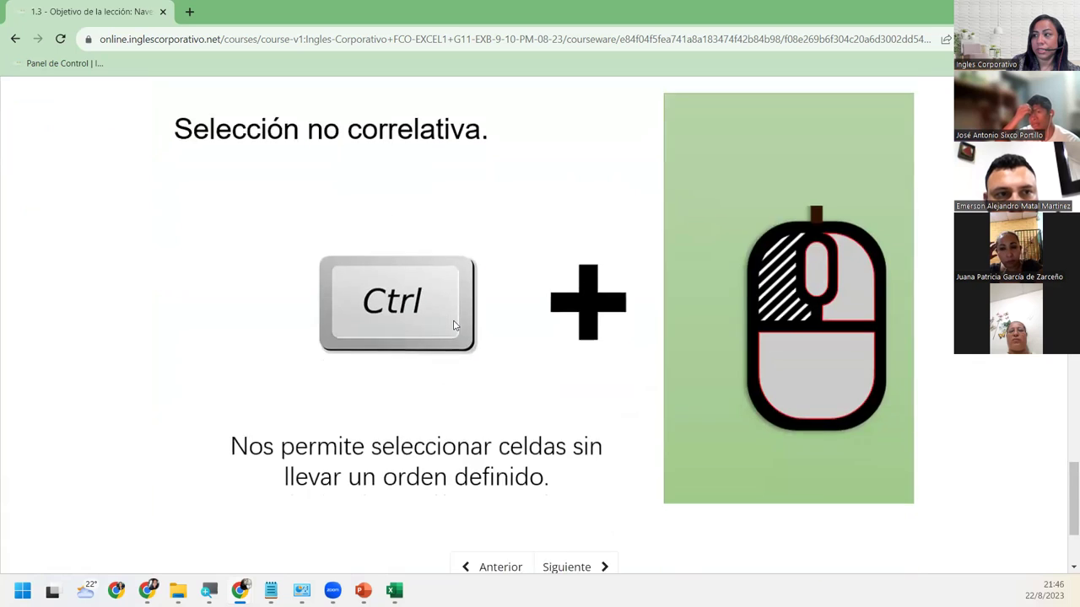
{"action": "scroll", "coordinate": [453, 326], "scroll_direction": "down", "scroll_amount": 2}
{"action": "scroll", "coordinate": [453, 326], "scroll_direction": "up", "scroll_amount": 6}
{"action": "scroll", "coordinate": [453, 326], "scroll_direction": "up", "scroll_amount": 6}
{"action": "scroll", "coordinate": [453, 325], "scroll_direction": "up", "scroll_amount": 8}
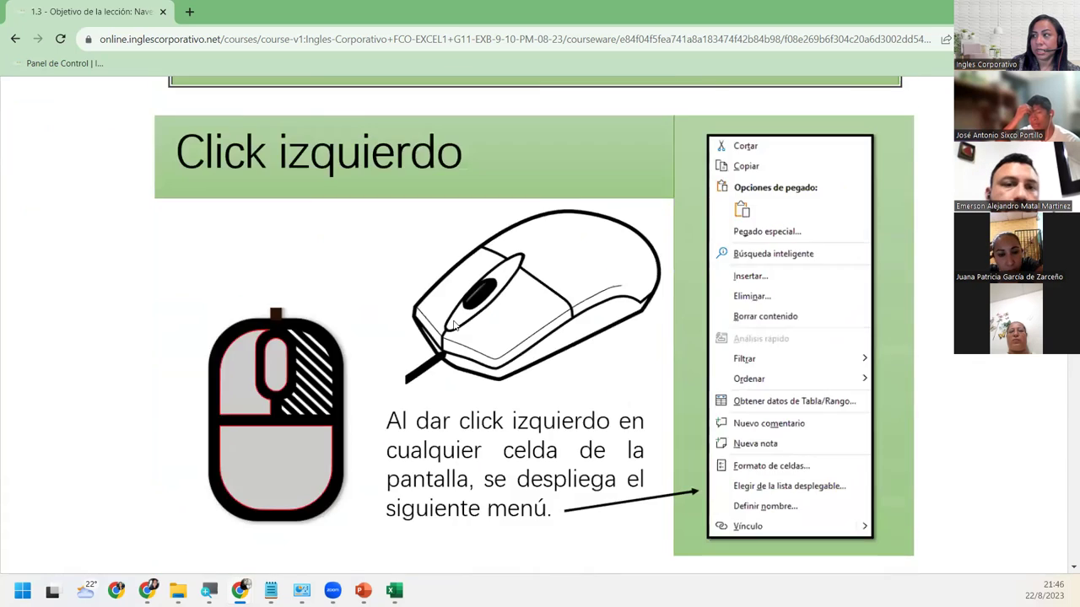
{"action": "scroll", "coordinate": [453, 325], "scroll_direction": "up", "scroll_amount": 8}
{"action": "scroll", "coordinate": [453, 326], "scroll_direction": "up", "scroll_amount": 3}
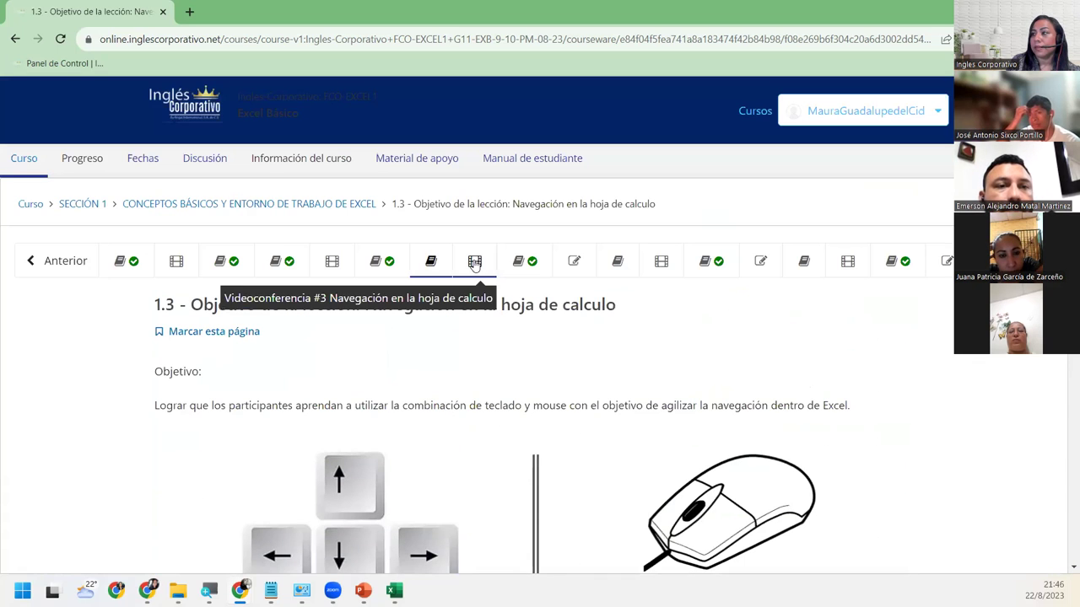
Pass through Videoconferencia #3, the class 3 forum and the Laboratorio 1 quiz to lesson 1.5.
{"action": "left_click", "coordinate": [476, 263]}
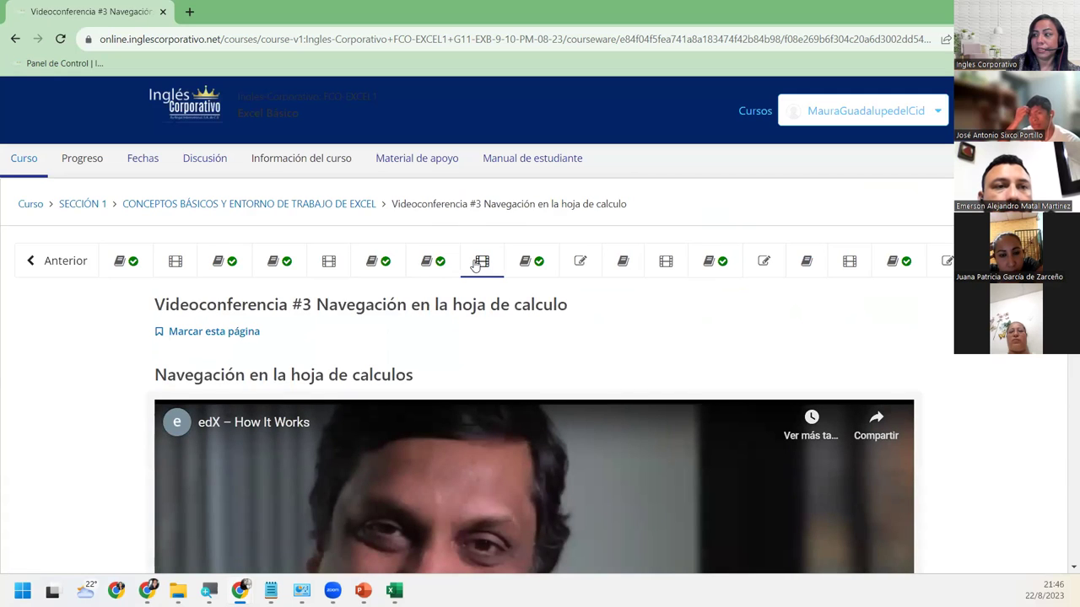
{"action": "left_click", "coordinate": [527, 261]}
{"action": "left_click", "coordinate": [587, 258]}
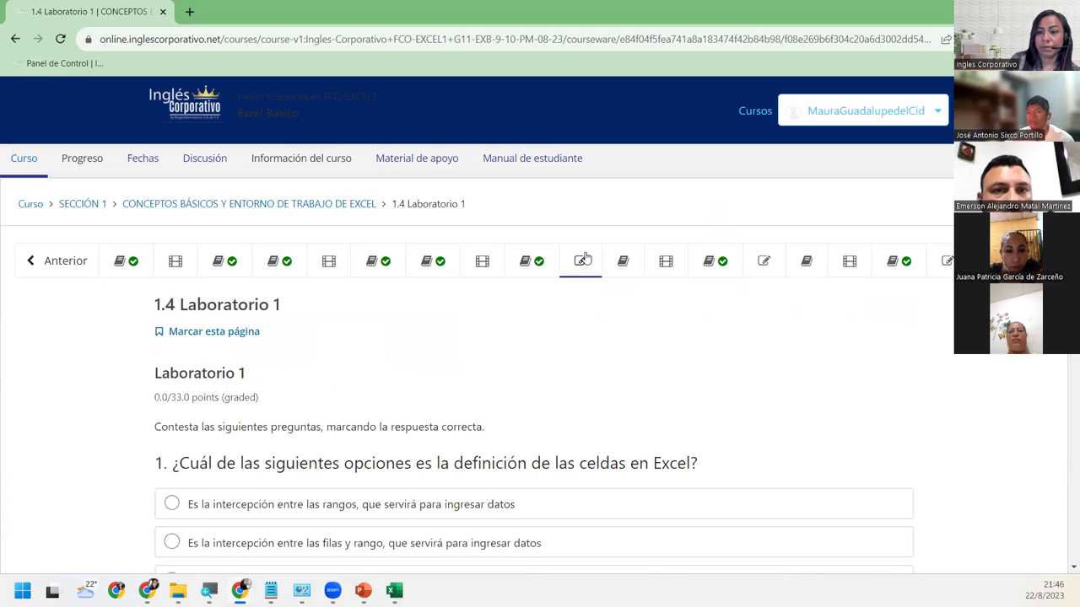
{"action": "scroll", "coordinate": [544, 316], "scroll_direction": "down", "scroll_amount": 5}
{"action": "scroll", "coordinate": [545, 316], "scroll_direction": "down", "scroll_amount": 10}
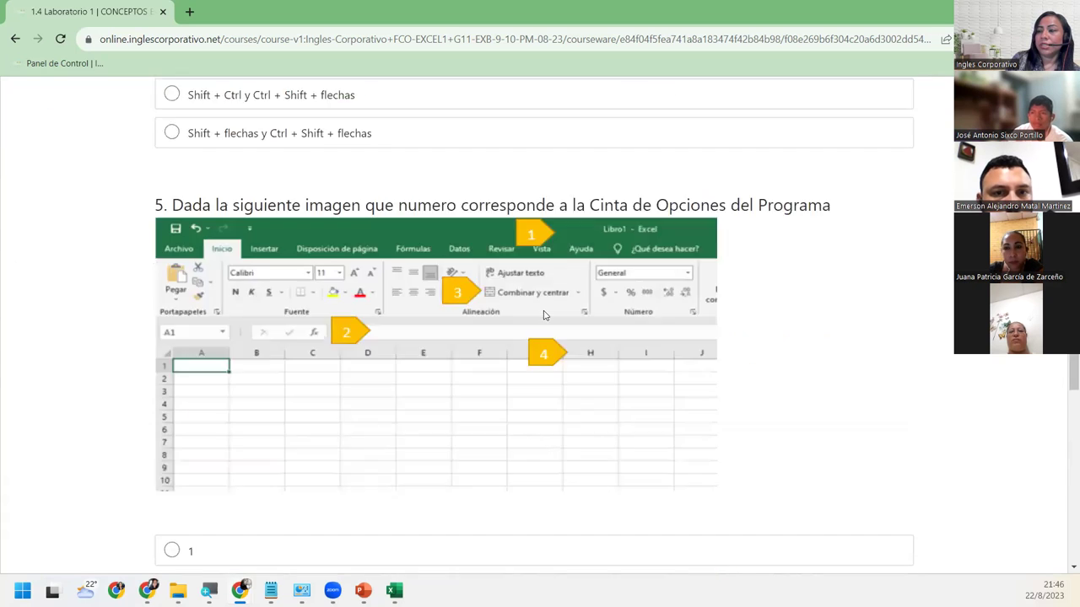
{"action": "scroll", "coordinate": [544, 316], "scroll_direction": "down", "scroll_amount": 6}
{"action": "scroll", "coordinate": [544, 315], "scroll_direction": "down", "scroll_amount": 5}
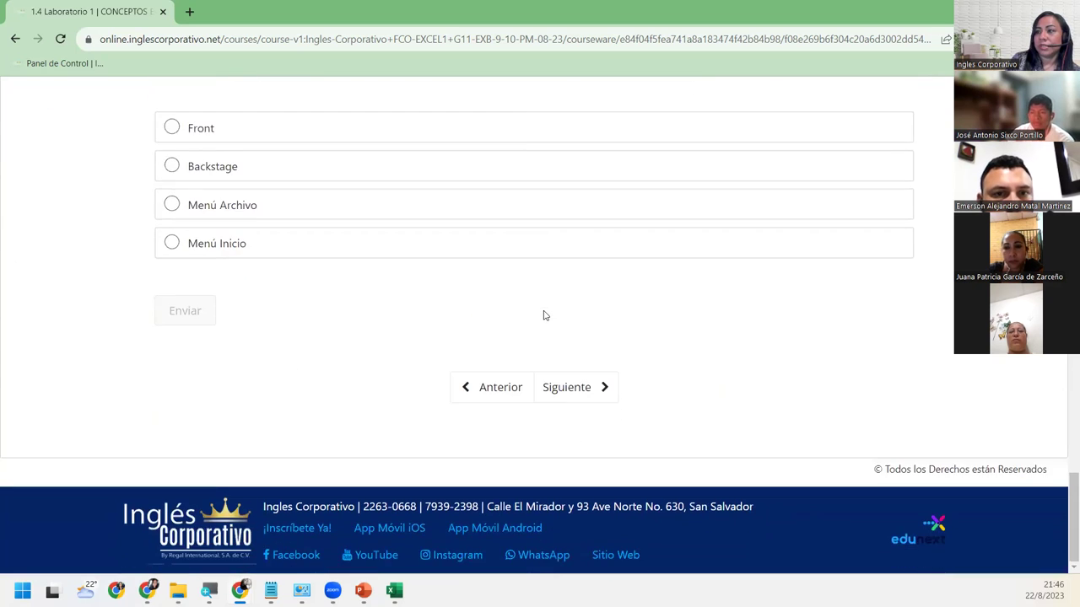
{"action": "scroll", "coordinate": [544, 315], "scroll_direction": "up", "scroll_amount": 4}
{"action": "scroll", "coordinate": [544, 316], "scroll_direction": "up", "scroll_amount": 5}
{"action": "scroll", "coordinate": [546, 315], "scroll_direction": "up", "scroll_amount": 5}
{"action": "scroll", "coordinate": [546, 315], "scroll_direction": "up", "scroll_amount": 5}
{"action": "scroll", "coordinate": [546, 315], "scroll_direction": "up", "scroll_amount": 5}
{"action": "scroll", "coordinate": [546, 315], "scroll_direction": "up", "scroll_amount": 4}
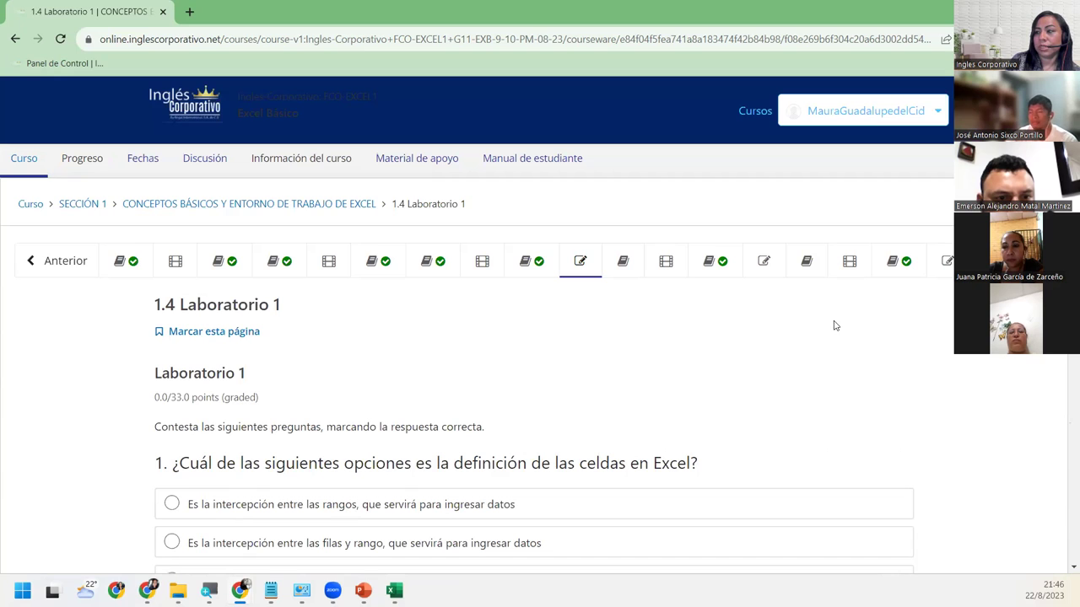
{"action": "left_click", "coordinate": [625, 265]}
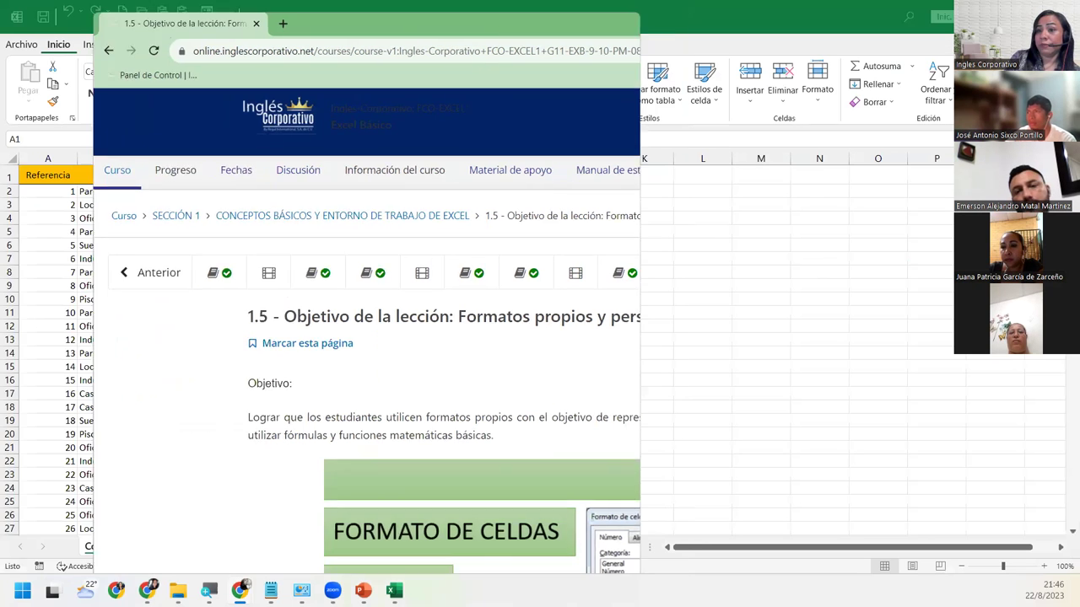
Drag the course browser aside and minimize it, revealing the Comando Subtotales table.
{"action": "left_click_drag", "start_coordinate": [411, 25], "coordinate": [9, 253]}
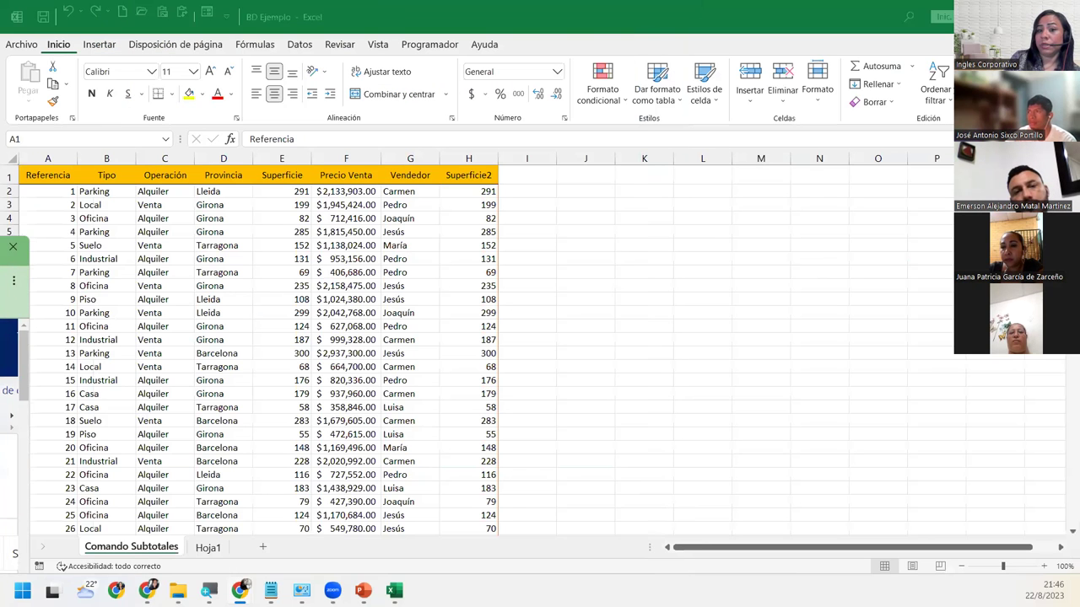
{"action": "key", "text": "super+Down"}
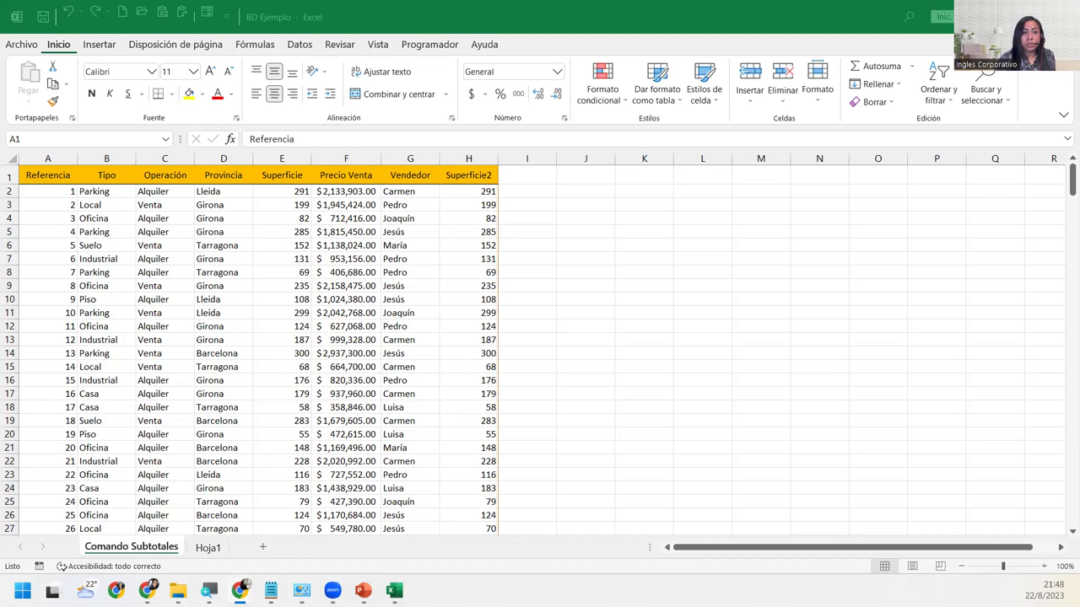
Restore and maximize the Inglés Corporativo course window, then go to its Material de apoyo page.
{"action": "left_click", "coordinate": [239, 591]}
{"action": "left_click_drag", "start_coordinate": [571, 125], "coordinate": [333, 38]}
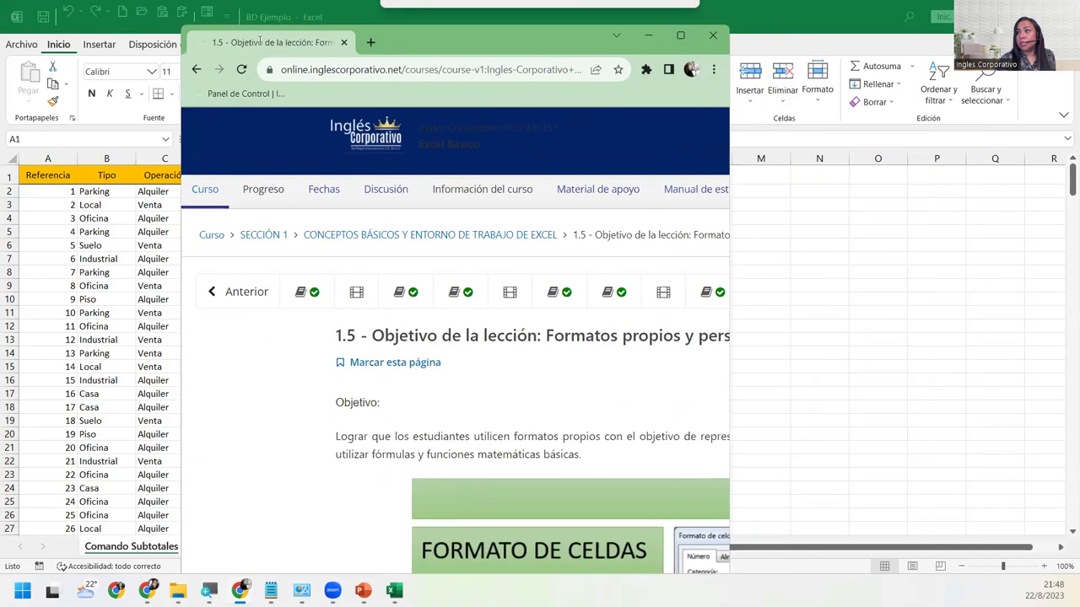
{"action": "double_click", "coordinate": [333, 38]}
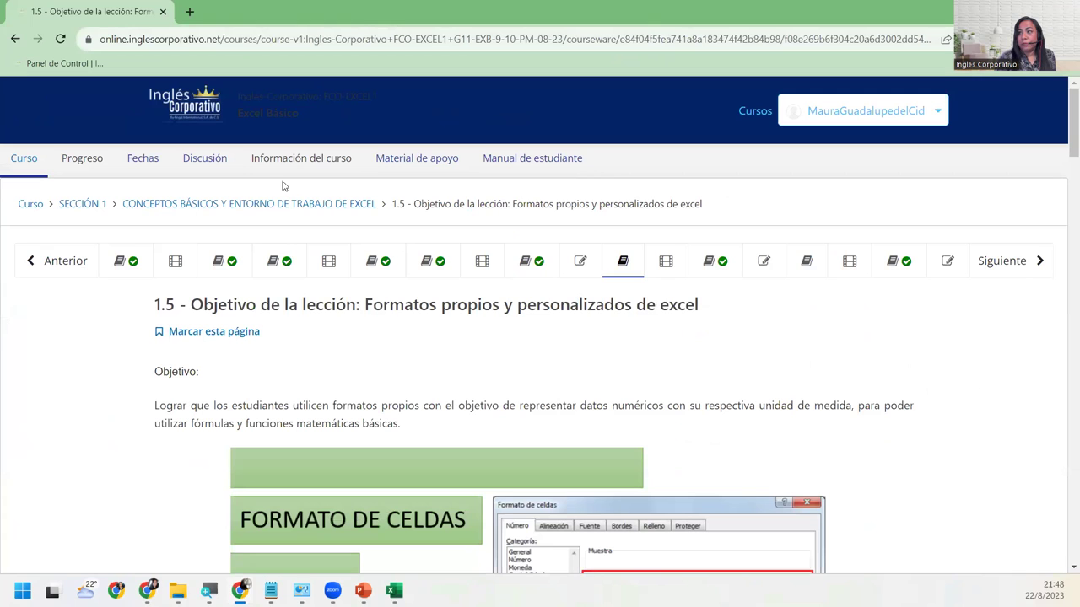
{"action": "left_click", "coordinate": [404, 166]}
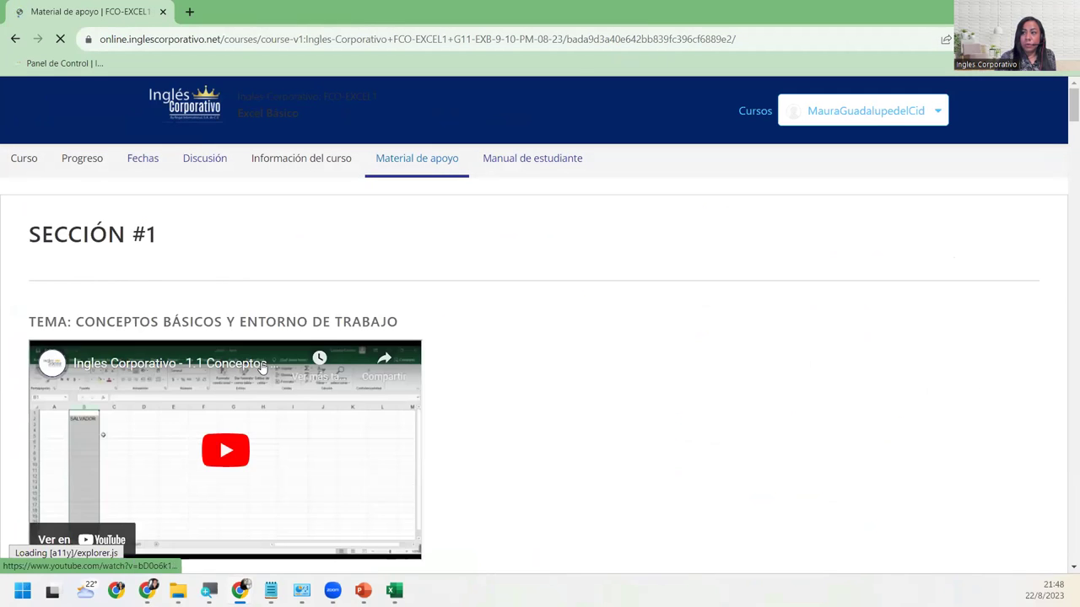
Scroll through the Sección 1 lesson videos and their downloadable Excel practice templates.
{"action": "scroll", "coordinate": [262, 369], "scroll_direction": "down", "scroll_amount": 1}
{"action": "scroll", "coordinate": [262, 368], "scroll_direction": "down", "scroll_amount": 3}
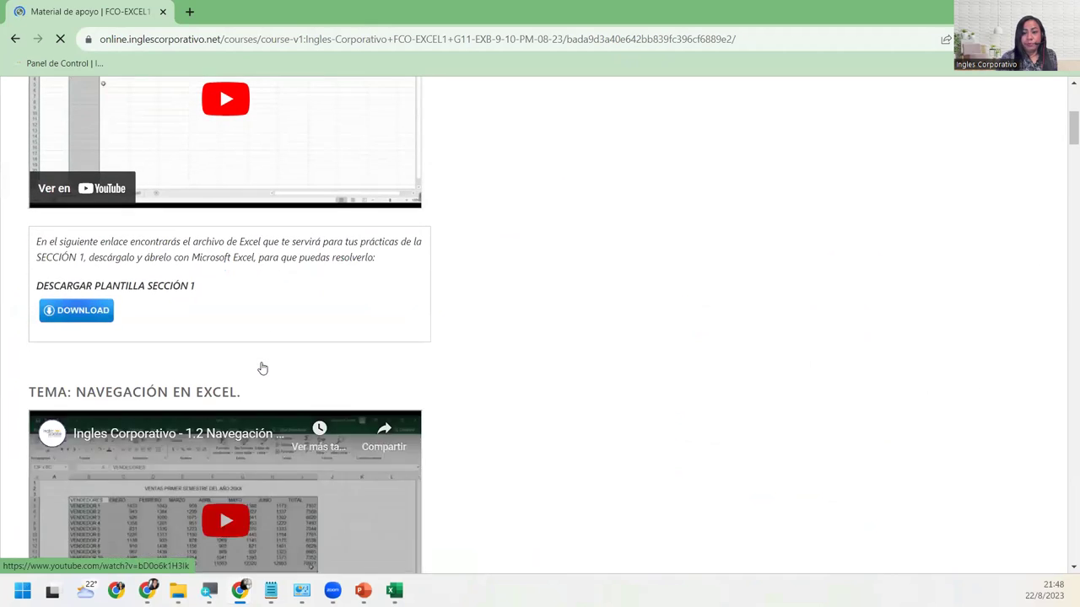
{"action": "scroll", "coordinate": [262, 369], "scroll_direction": "down", "scroll_amount": 3}
{"action": "scroll", "coordinate": [262, 369], "scroll_direction": "up", "scroll_amount": 3}
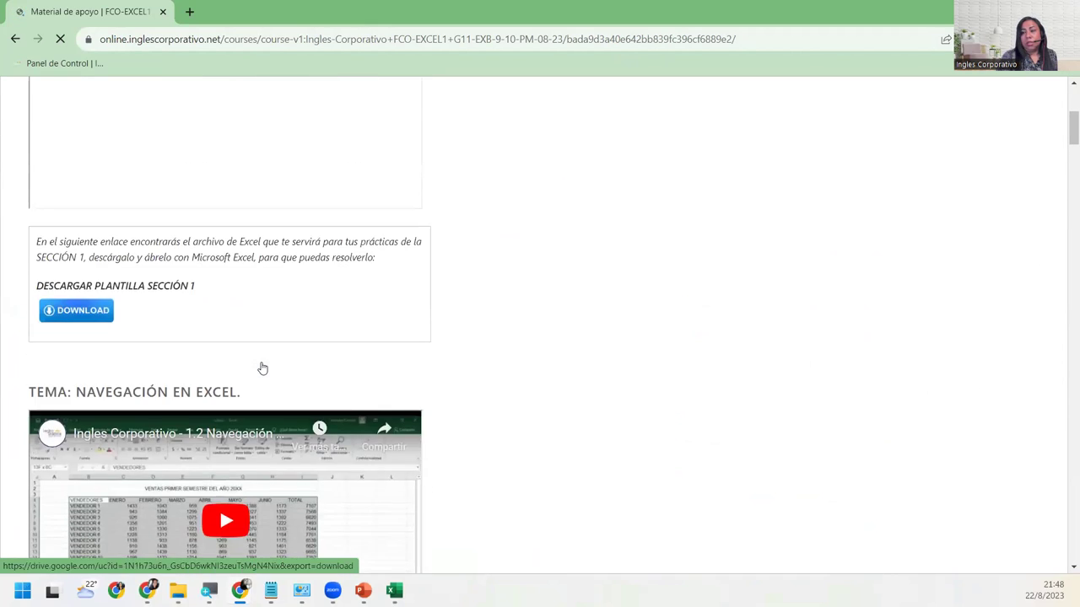
{"action": "scroll", "coordinate": [263, 369], "scroll_direction": "up", "scroll_amount": 4}
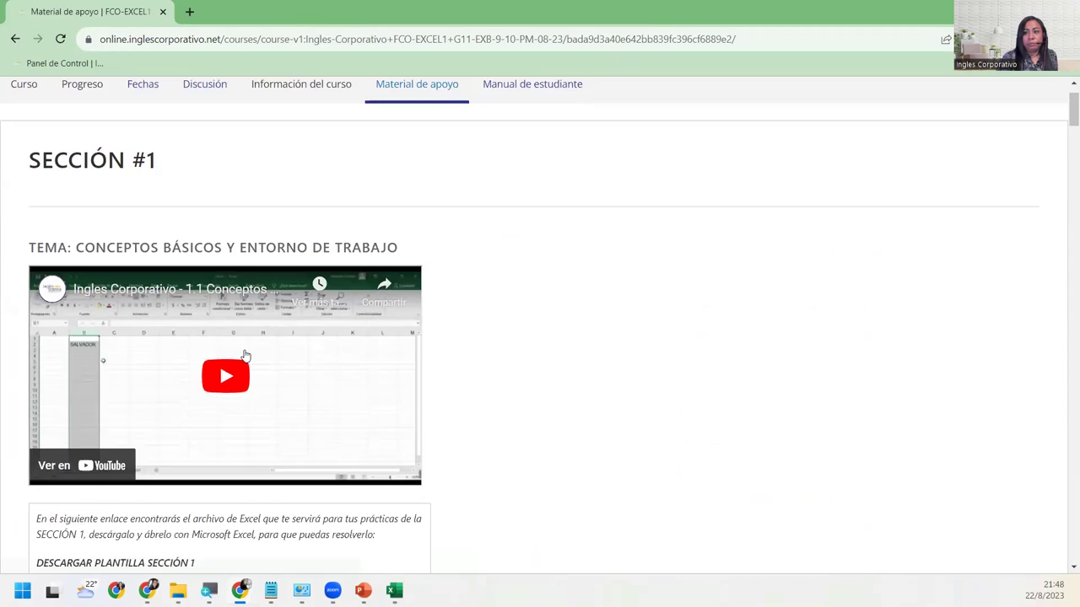
{"action": "scroll", "coordinate": [244, 356], "scroll_direction": "down", "scroll_amount": 2}
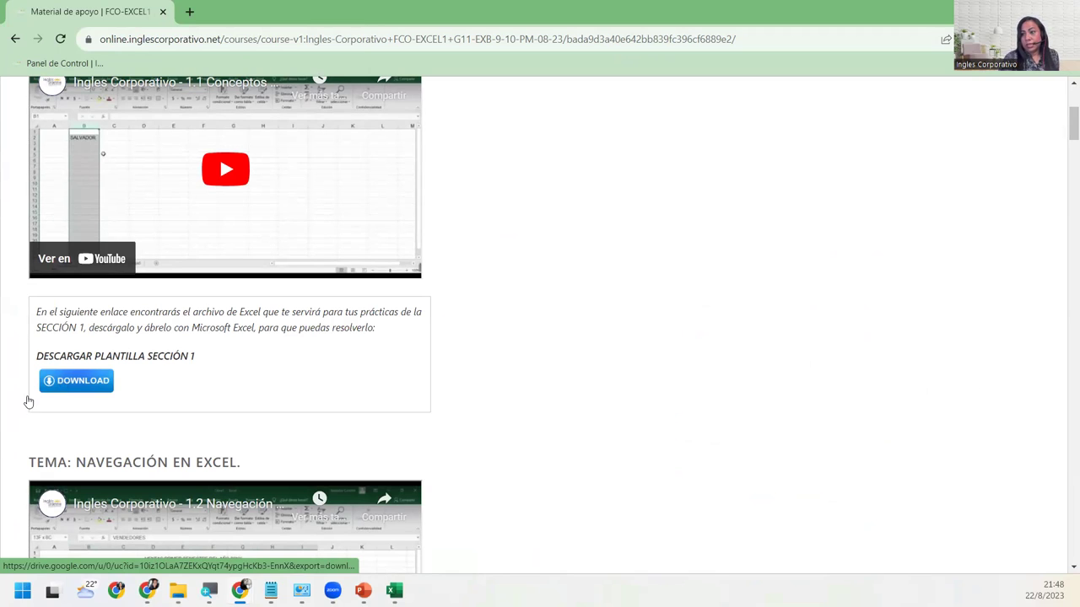
{"action": "scroll", "coordinate": [135, 481], "scroll_direction": "down", "scroll_amount": 4}
{"action": "scroll", "coordinate": [137, 465], "scroll_direction": "down", "scroll_amount": 2}
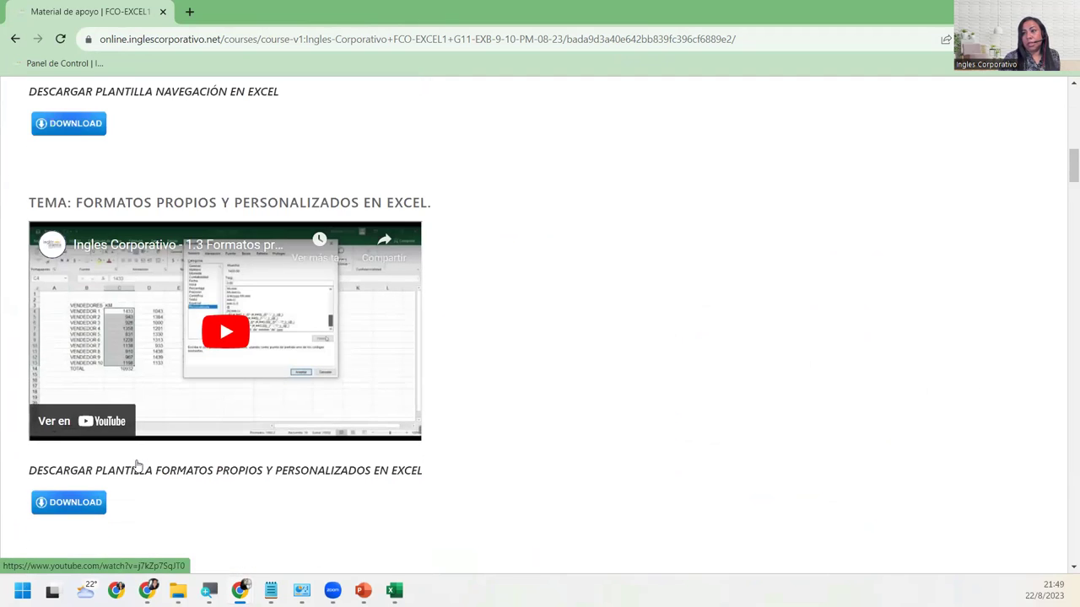
{"action": "scroll", "coordinate": [135, 464], "scroll_direction": "down", "scroll_amount": 4}
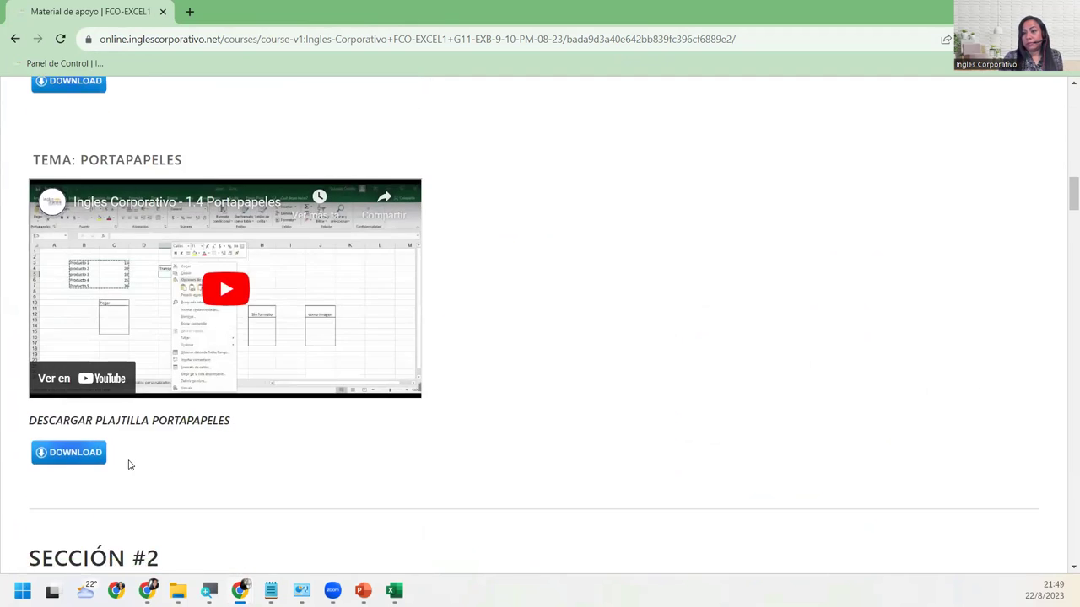
{"action": "scroll", "coordinate": [130, 462], "scroll_direction": "down", "scroll_amount": 3}
{"action": "scroll", "coordinate": [133, 457], "scroll_direction": "up", "scroll_amount": 4}
{"action": "scroll", "coordinate": [133, 456], "scroll_direction": "up", "scroll_amount": 5}
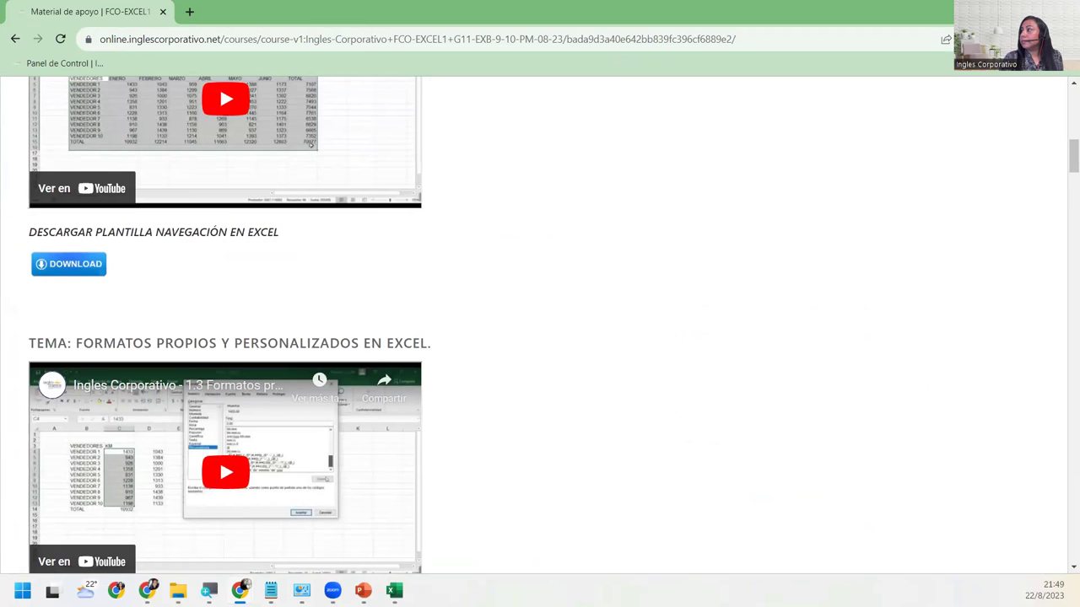
In BD Ejemplo, uncheck Abrir on the Quick Access Toolbar, leaving Nuevo, Deshacer and Rehacer.
{"action": "key", "text": "alt+Tab"}
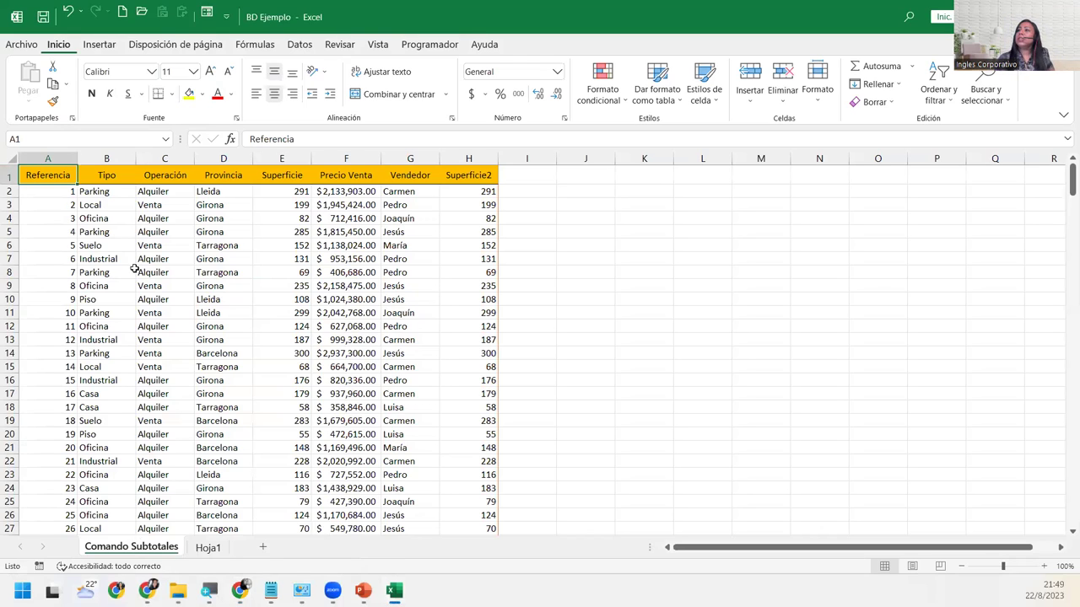
{"action": "left_click", "coordinate": [226, 17]}
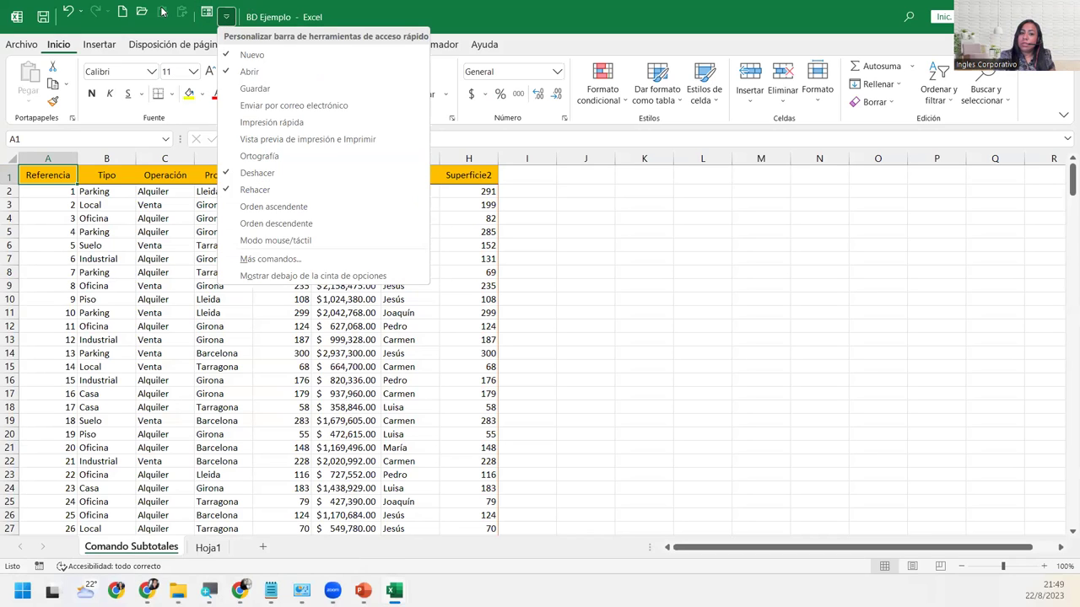
{"action": "key", "text": "Escape"}
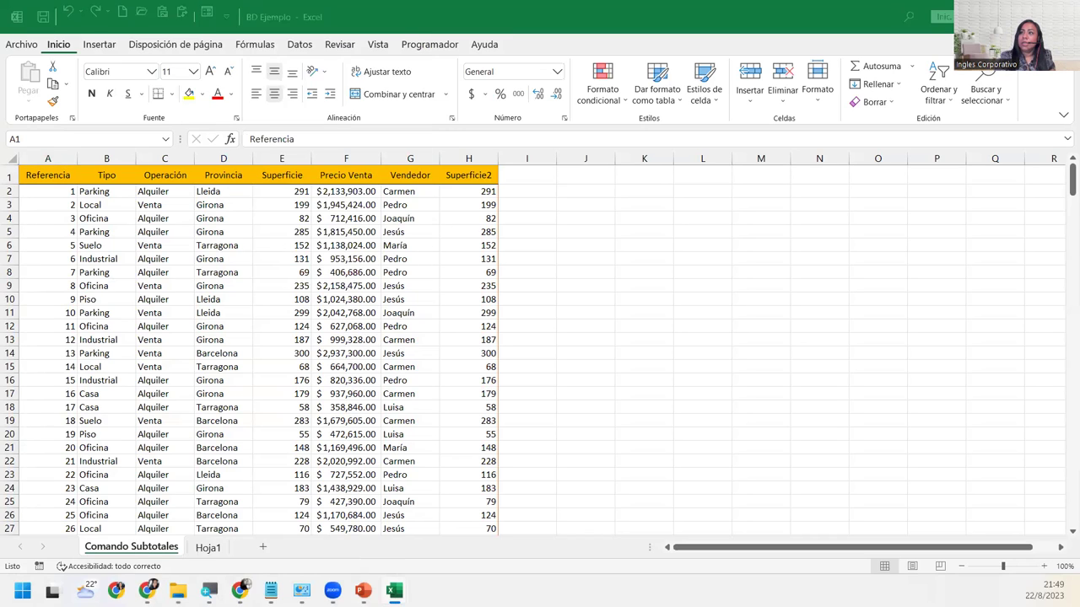
{"action": "left_click", "coordinate": [226, 23]}
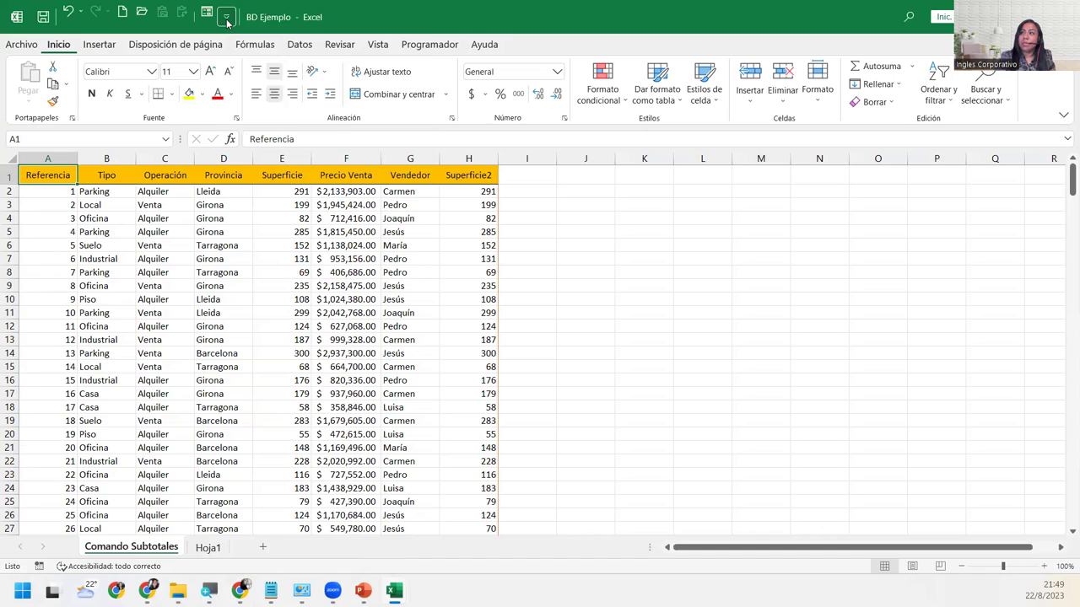
{"action": "left_click", "coordinate": [226, 19]}
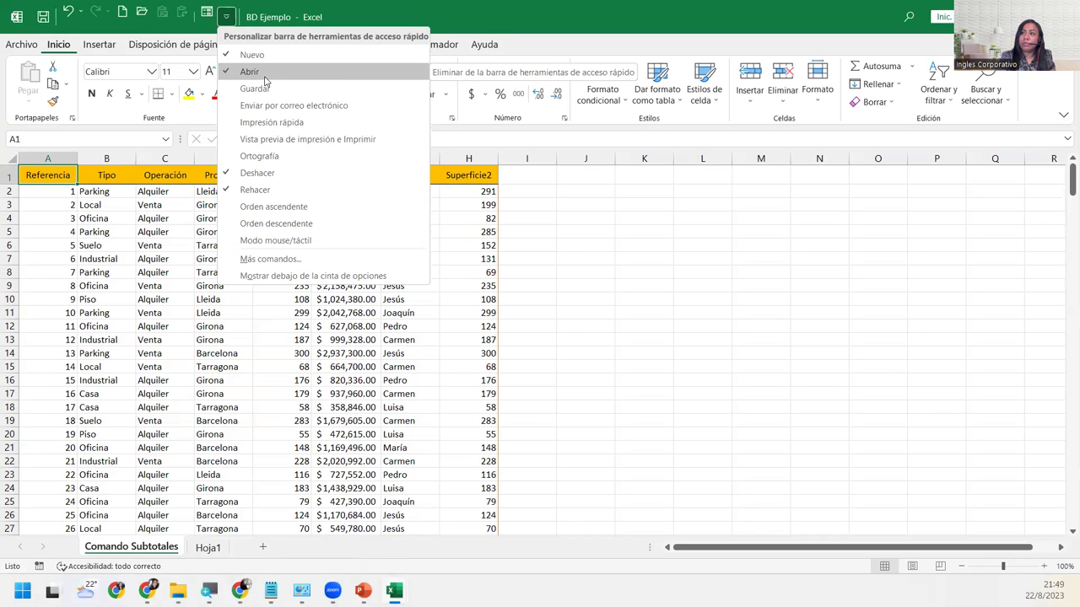
{"action": "left_click", "coordinate": [264, 80]}
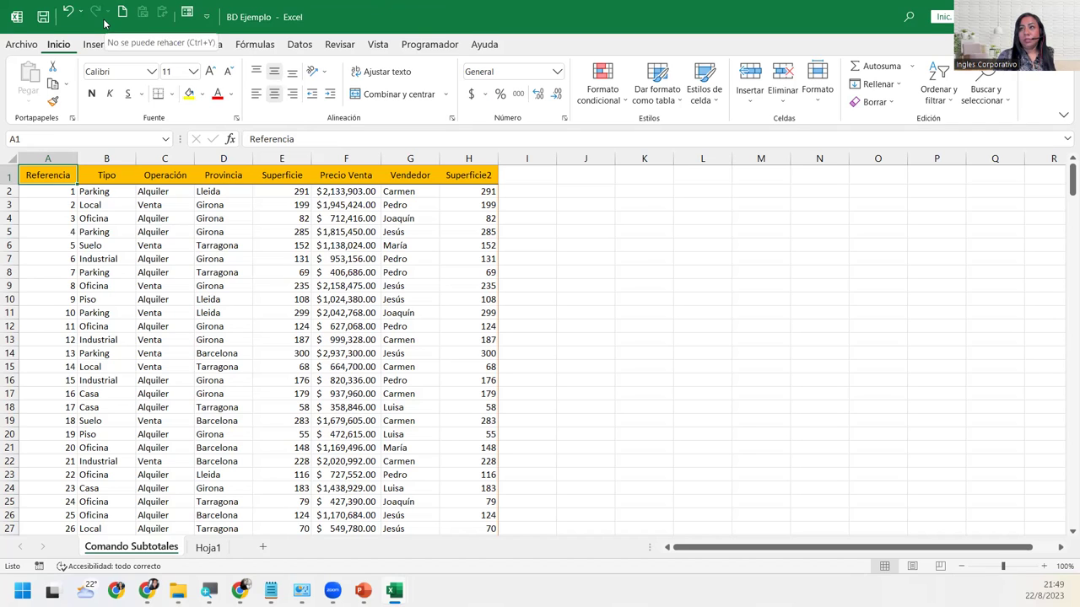
{"action": "left_click", "coordinate": [205, 17]}
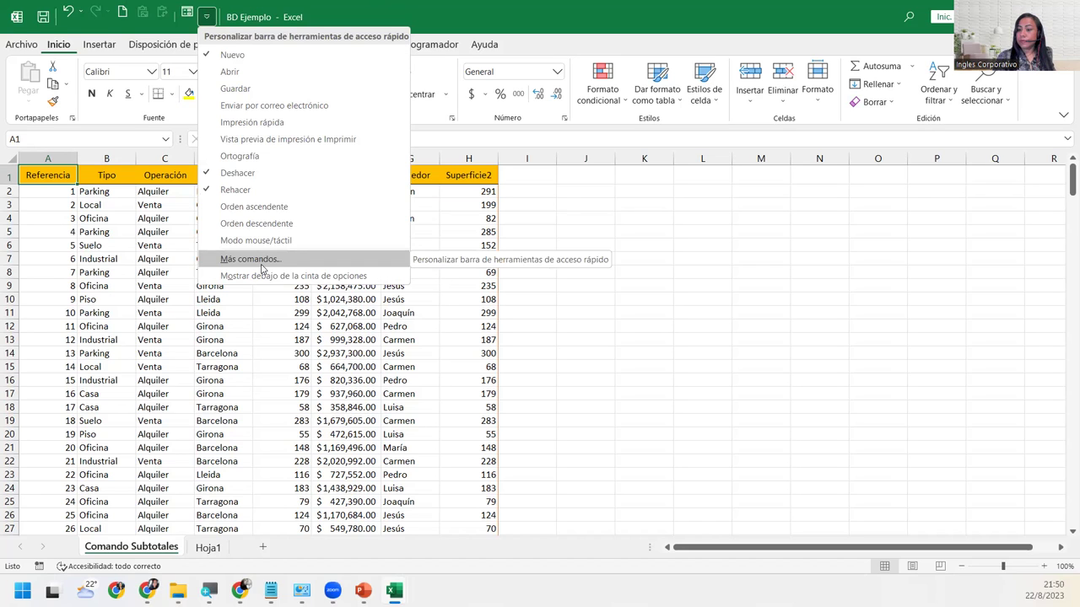
In the Quick Access Toolbar options, move the separator up two places above Pegado especial.
{"action": "left_click", "coordinate": [262, 267]}
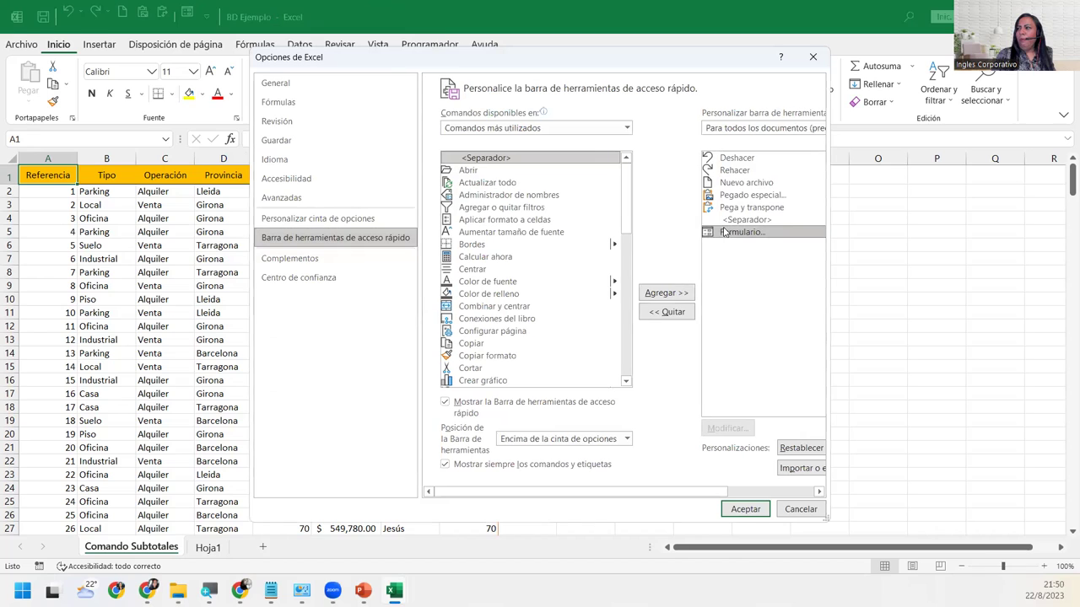
{"action": "left_click", "coordinate": [729, 222]}
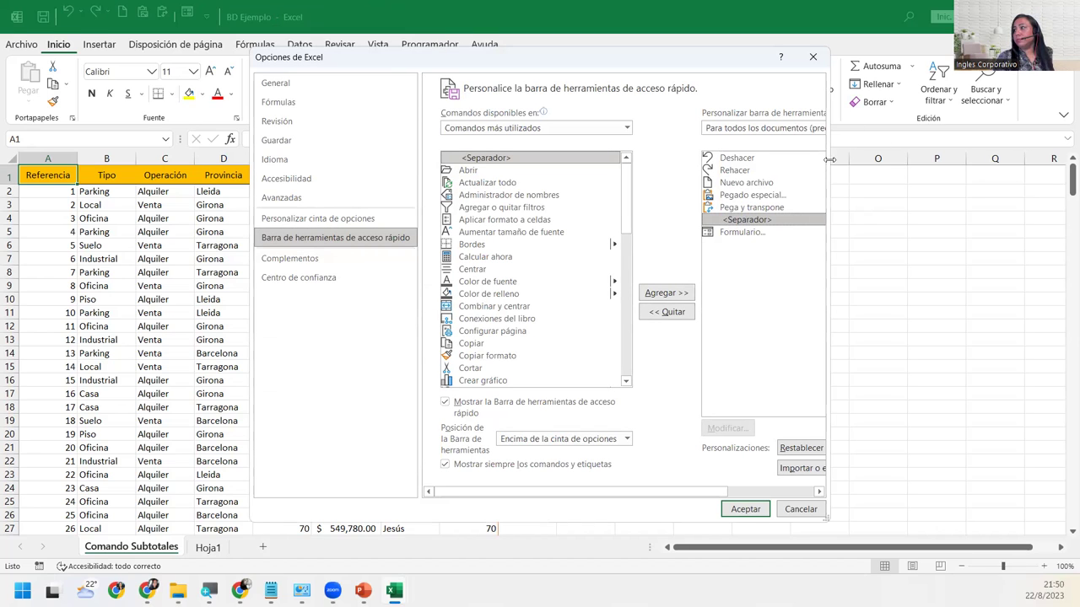
{"action": "left_click_drag", "start_coordinate": [831, 160], "coordinate": [949, 171]}
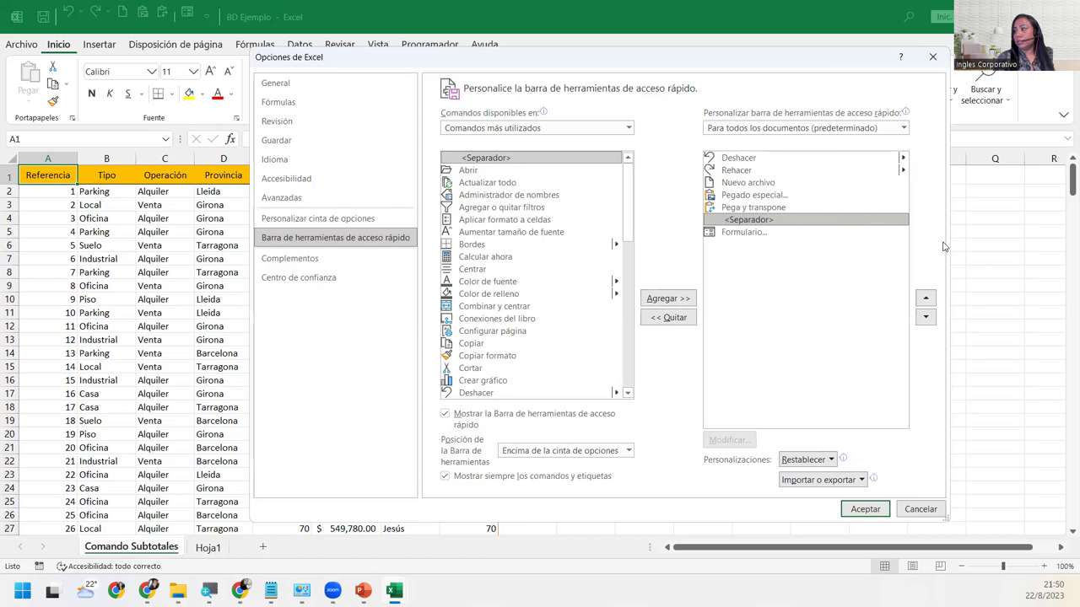
{"action": "left_click", "coordinate": [928, 298]}
{"action": "left_click", "coordinate": [928, 298]}
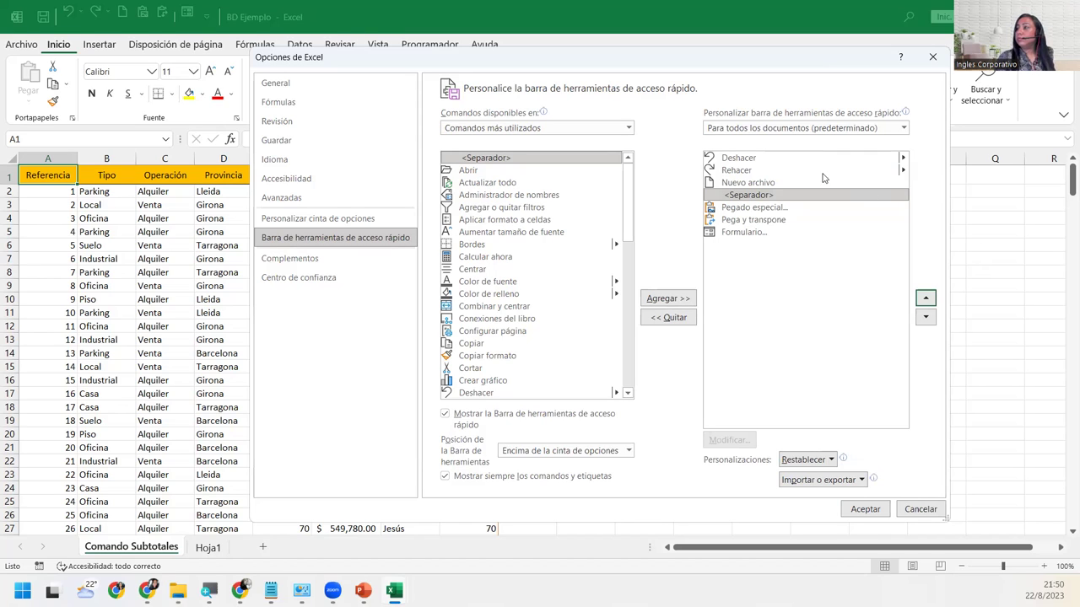
Remove Pega y transpone from the toolbar and add the Superíndice command.
{"action": "left_click", "coordinate": [735, 234]}
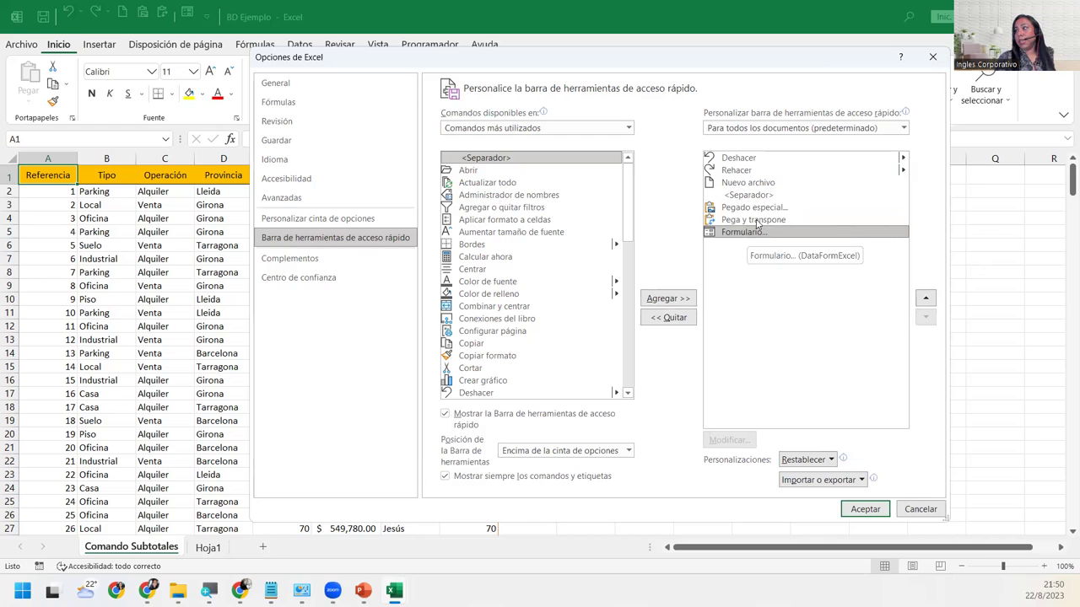
{"action": "left_click", "coordinate": [757, 222]}
{"action": "left_click", "coordinate": [665, 319]}
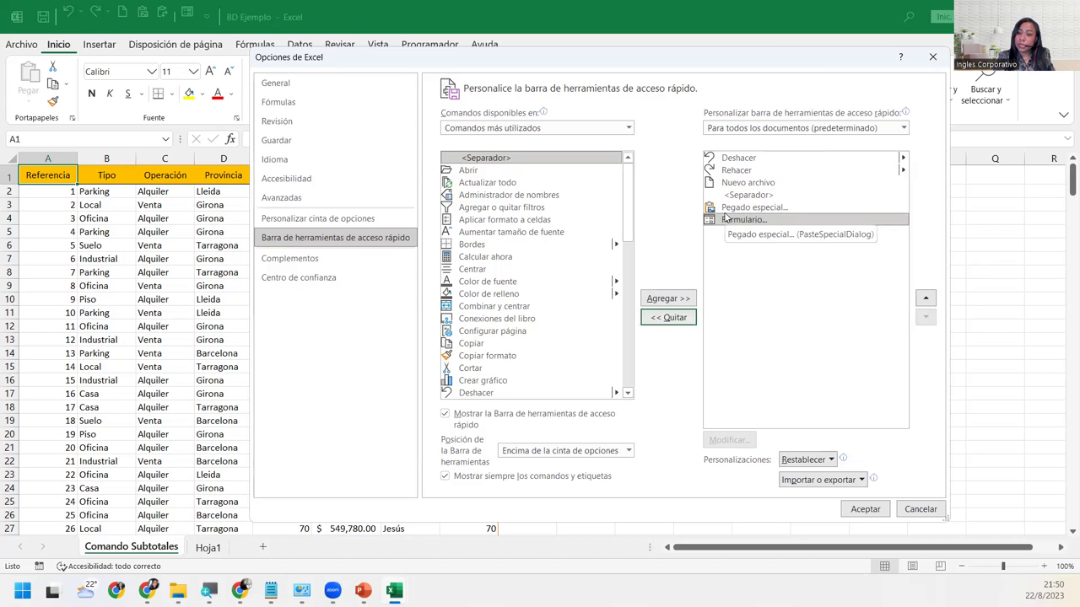
{"action": "left_click_drag", "start_coordinate": [627, 230], "coordinate": [626, 407]}
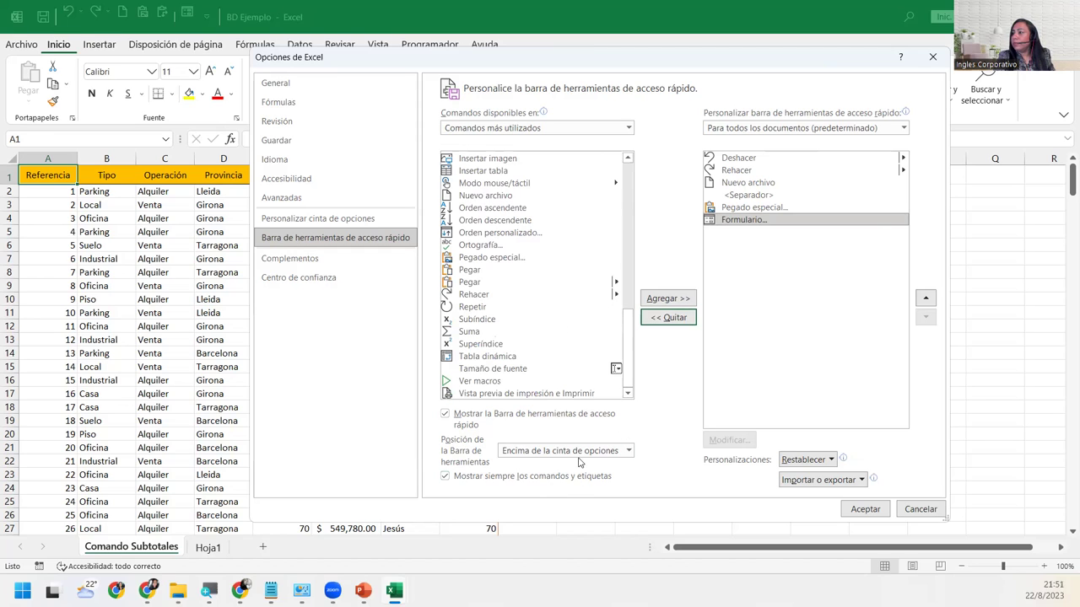
{"action": "left_click", "coordinate": [501, 345]}
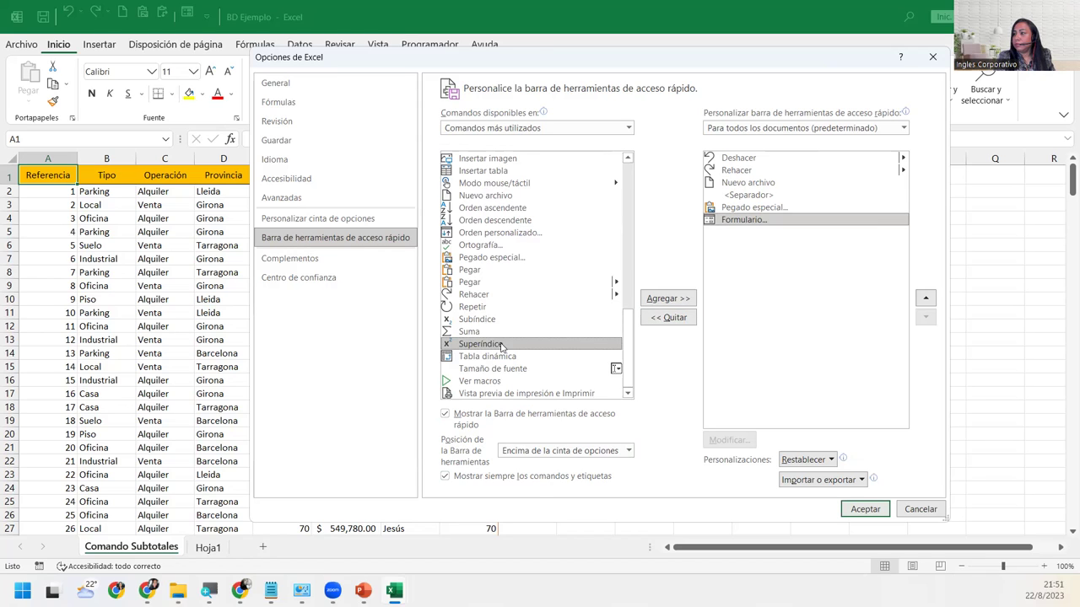
{"action": "left_click", "coordinate": [653, 302]}
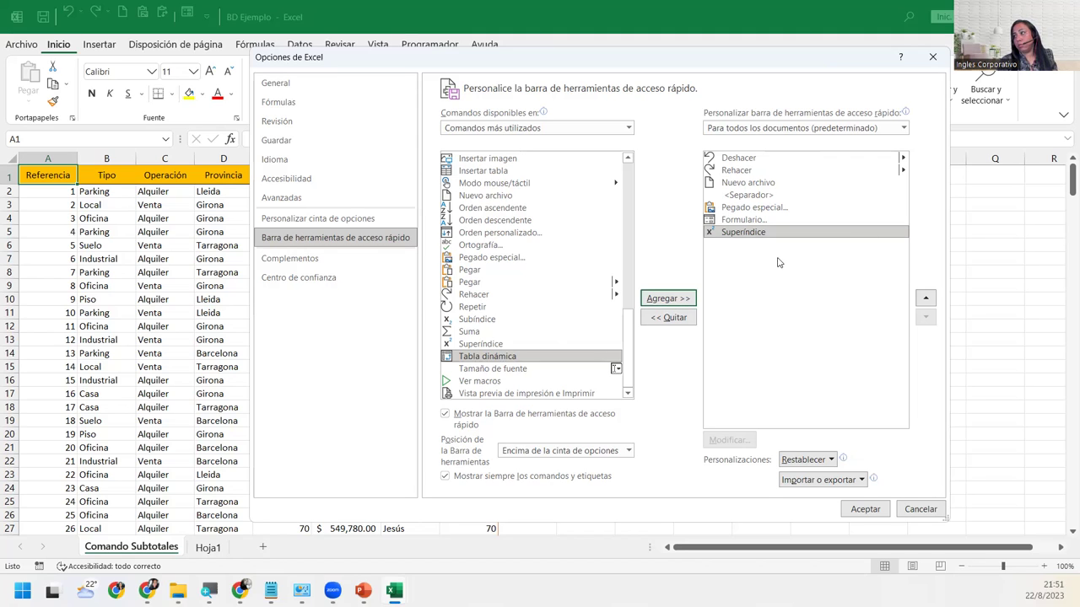
Apply the toolbar changes, switch to Práctica sesión 2, and close the empty Libro2 workbook.
{"action": "left_click", "coordinate": [859, 509]}
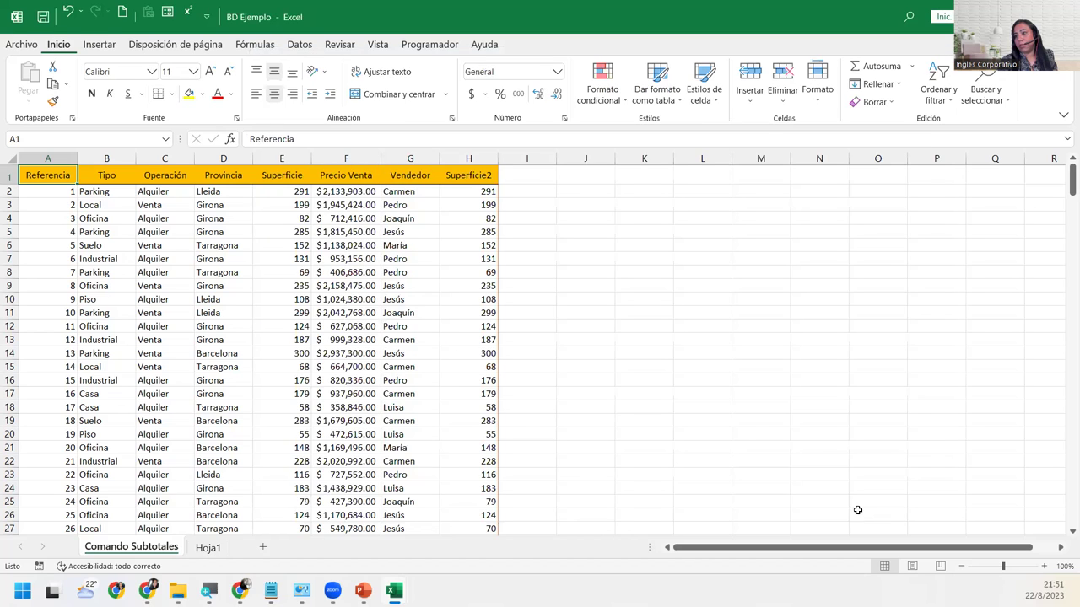
{"action": "left_click", "coordinate": [542, 201]}
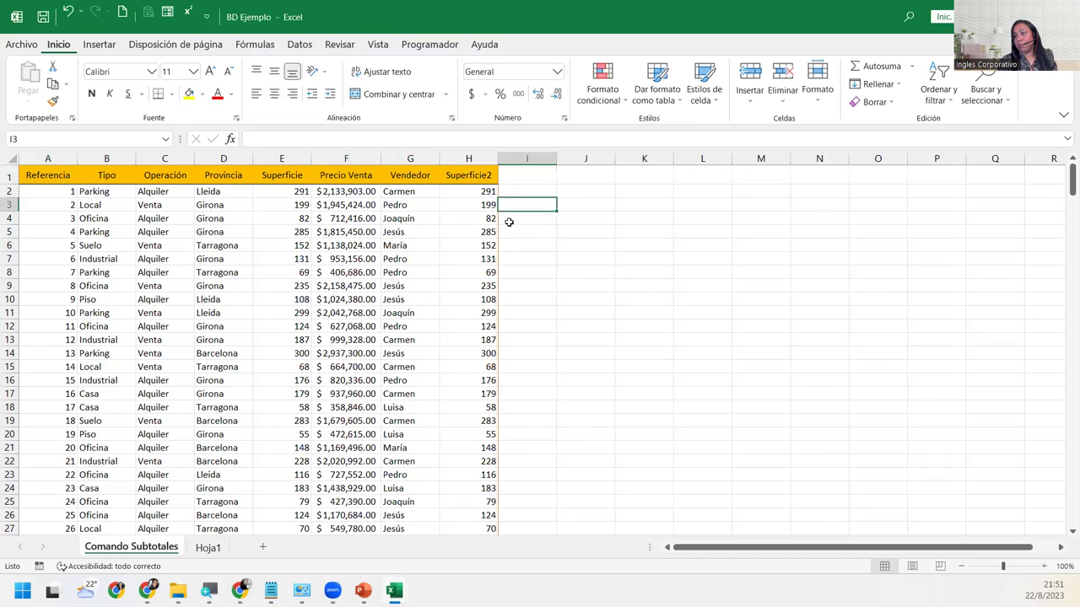
{"action": "mouse_move", "coordinate": [393, 591]}
{"action": "left_click", "coordinate": [249, 492]}
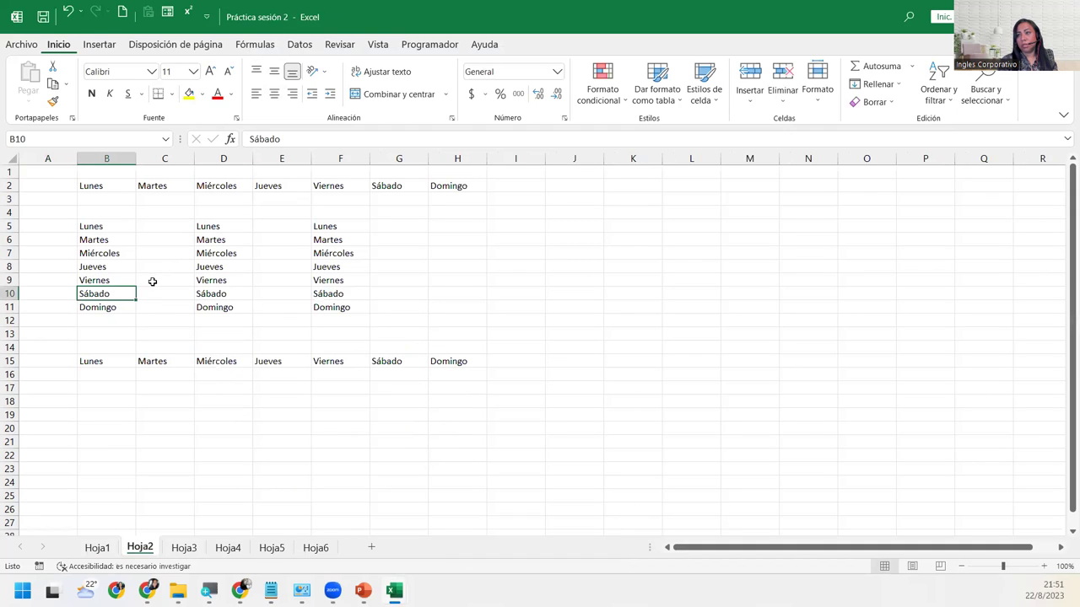
{"action": "left_click", "coordinate": [89, 405]}
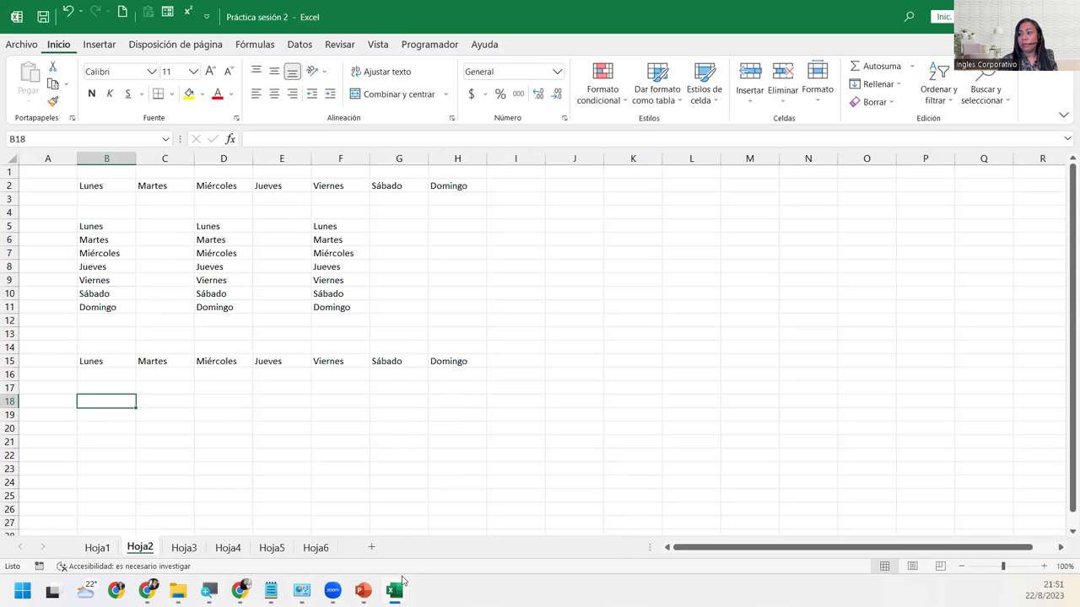
{"action": "mouse_move", "coordinate": [393, 591]}
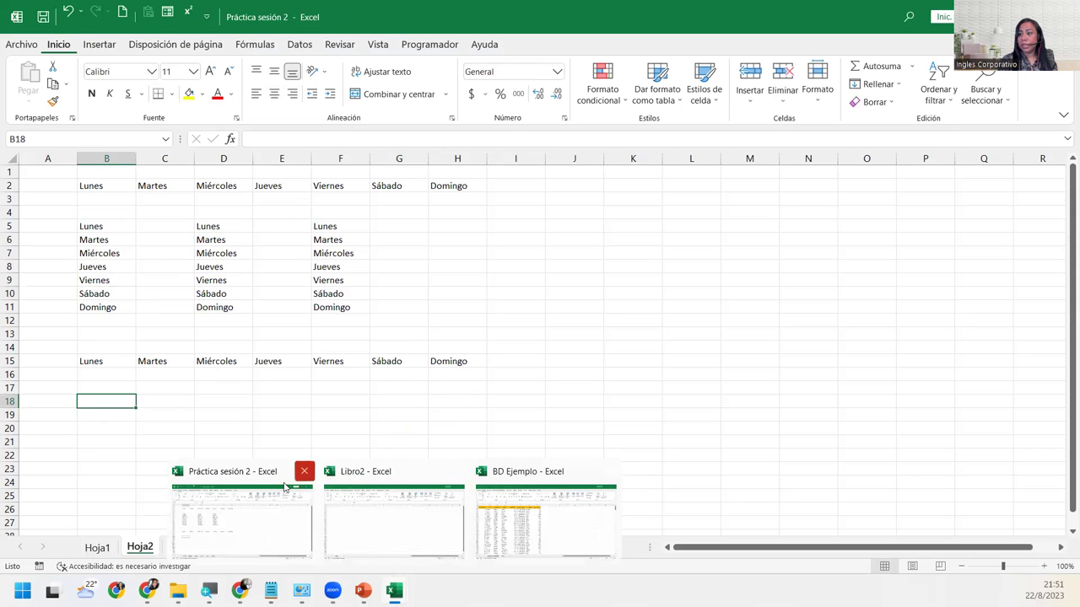
{"action": "mouse_move", "coordinate": [393, 515]}
{"action": "left_click", "coordinate": [360, 515]}
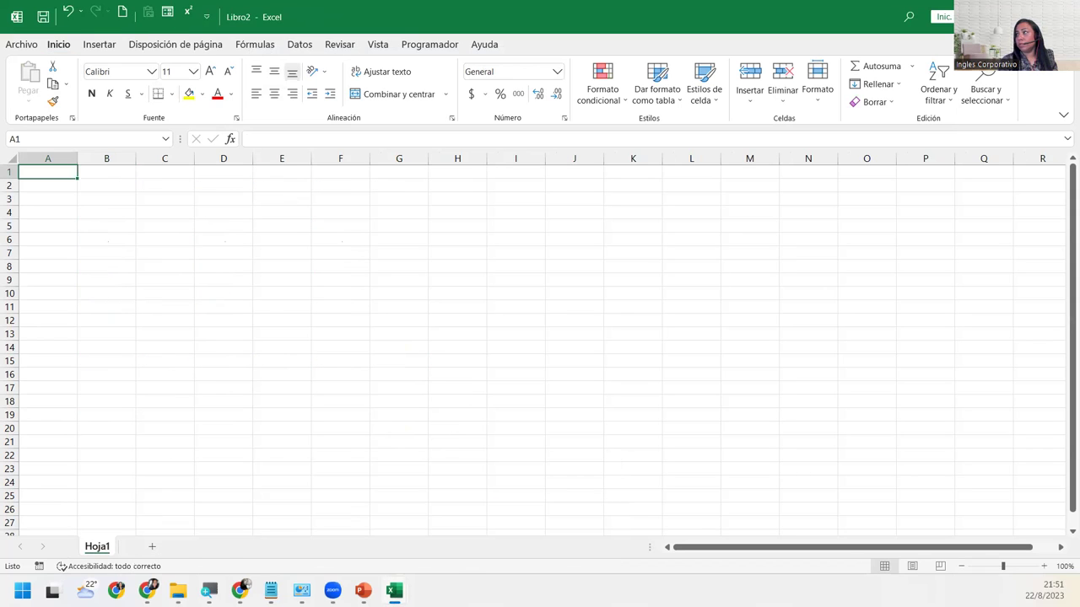
{"action": "left_click", "coordinate": [1060, 17]}
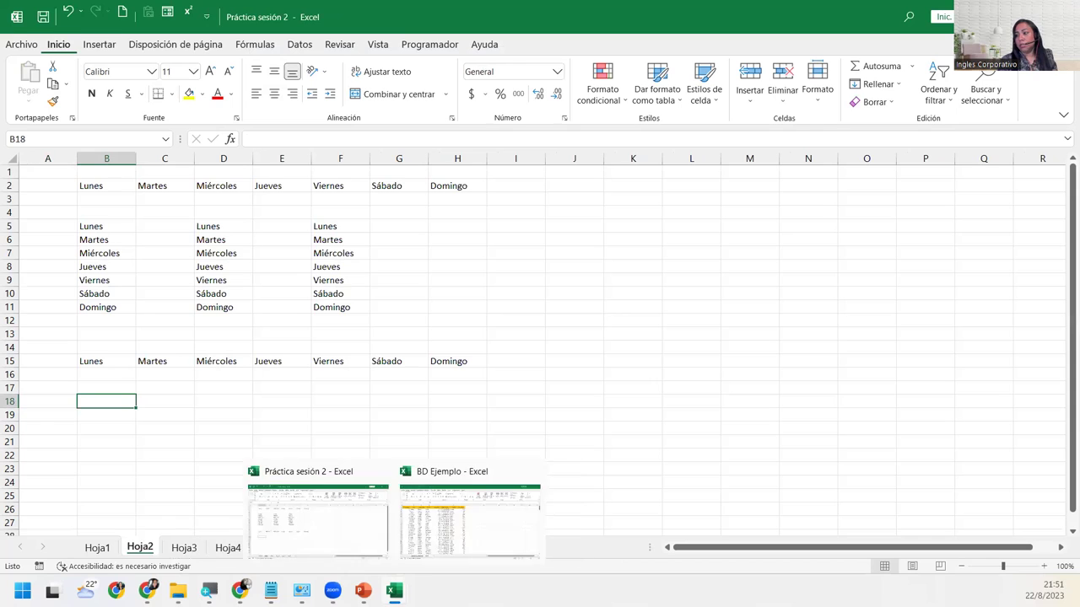
{"action": "mouse_move", "coordinate": [393, 590]}
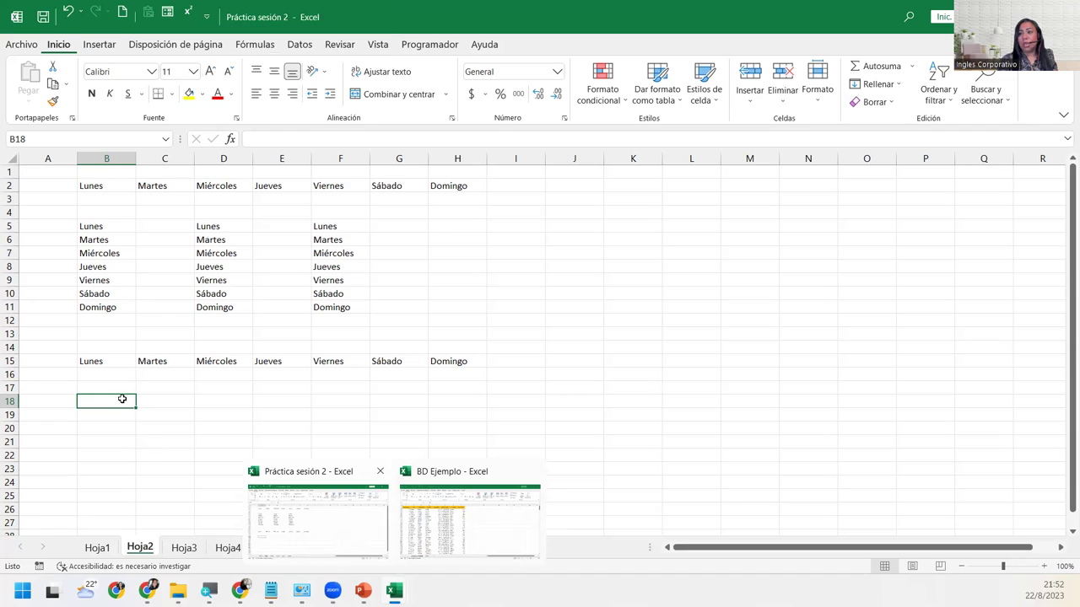
Enter a2+b2=c2 in cell B18 and zoom the sheet to 140%.
{"action": "type", "text": "a2+b"}
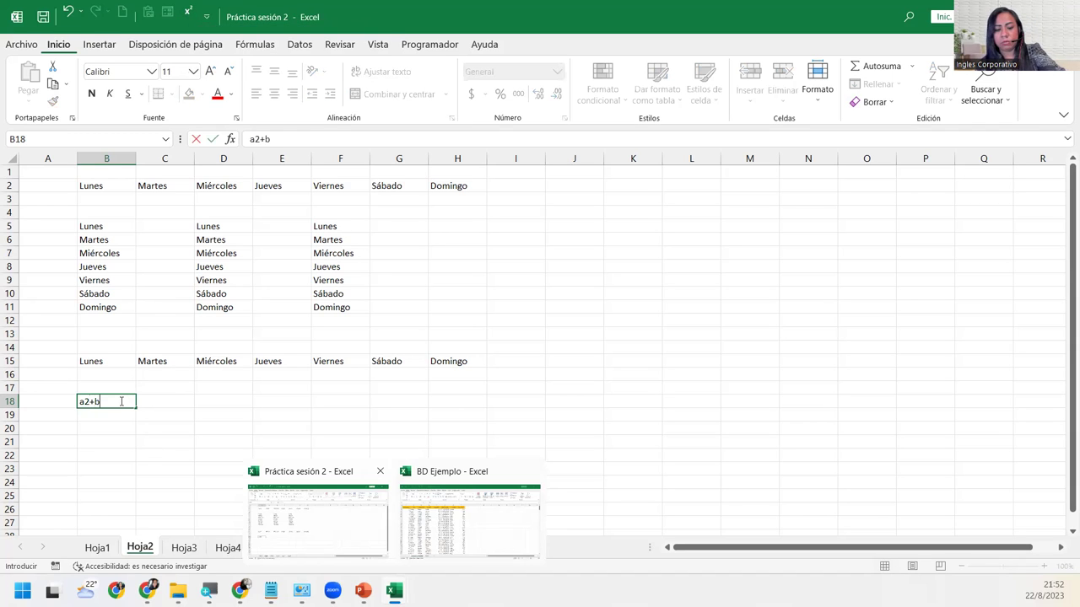
{"action": "type", "text": "2="}
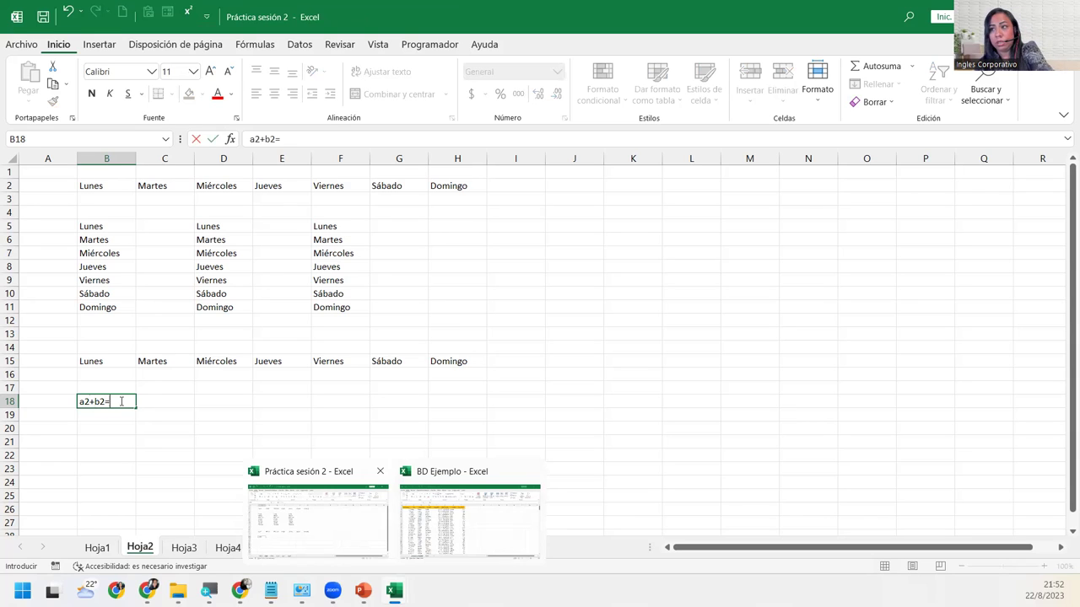
{"action": "type", "text": "c2"}
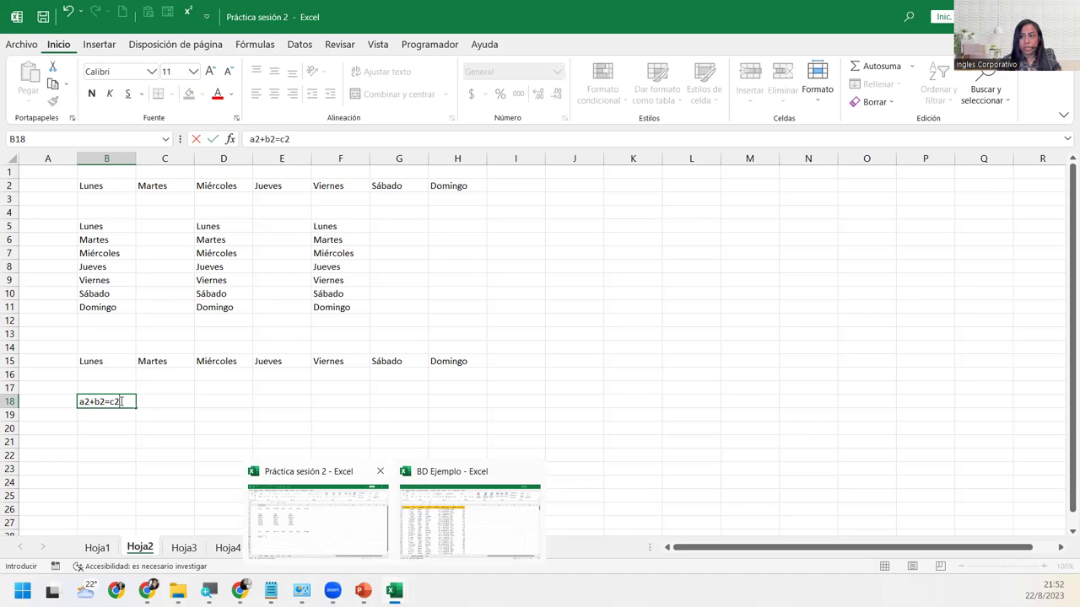
{"action": "key", "text": "Return"}
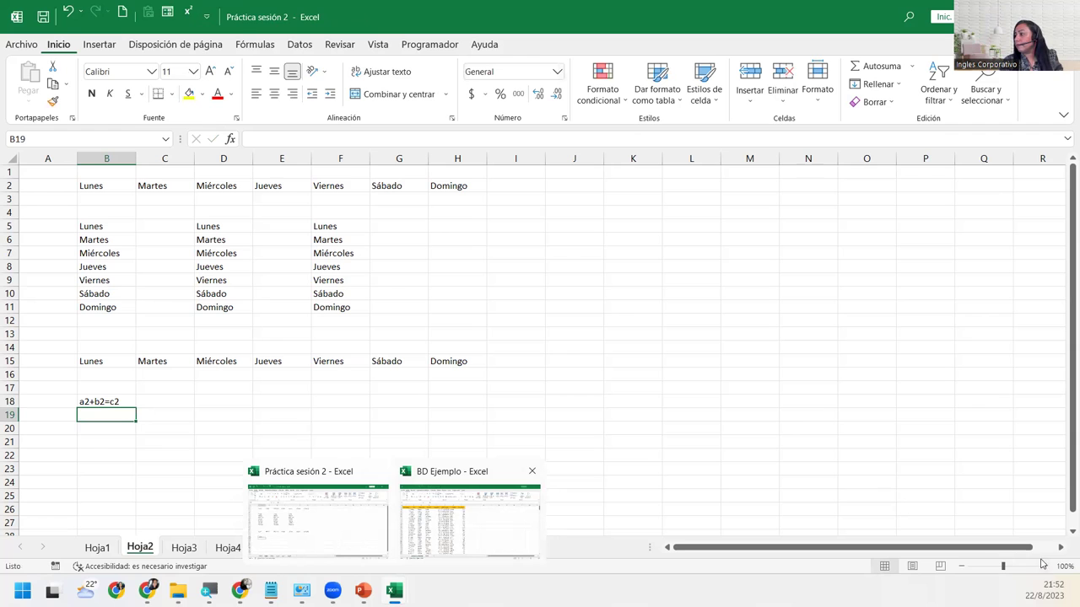
{"action": "left_click", "coordinate": [1044, 567]}
{"action": "left_click", "coordinate": [1044, 567]}
{"action": "left_click", "coordinate": [1044, 567]}
{"action": "left_click", "coordinate": [1045, 567]}
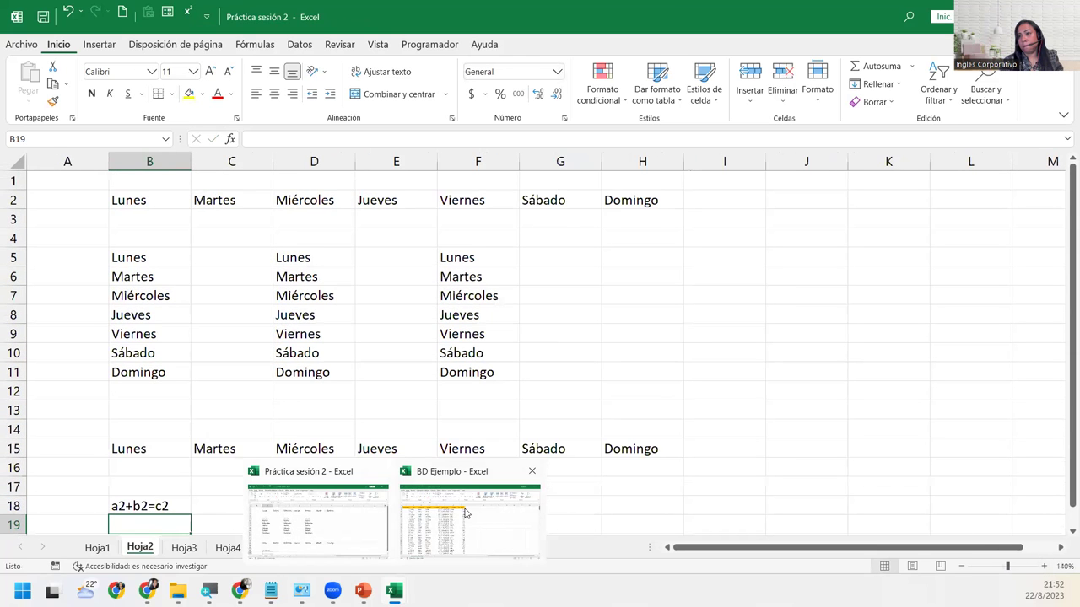
{"action": "left_click", "coordinate": [408, 424]}
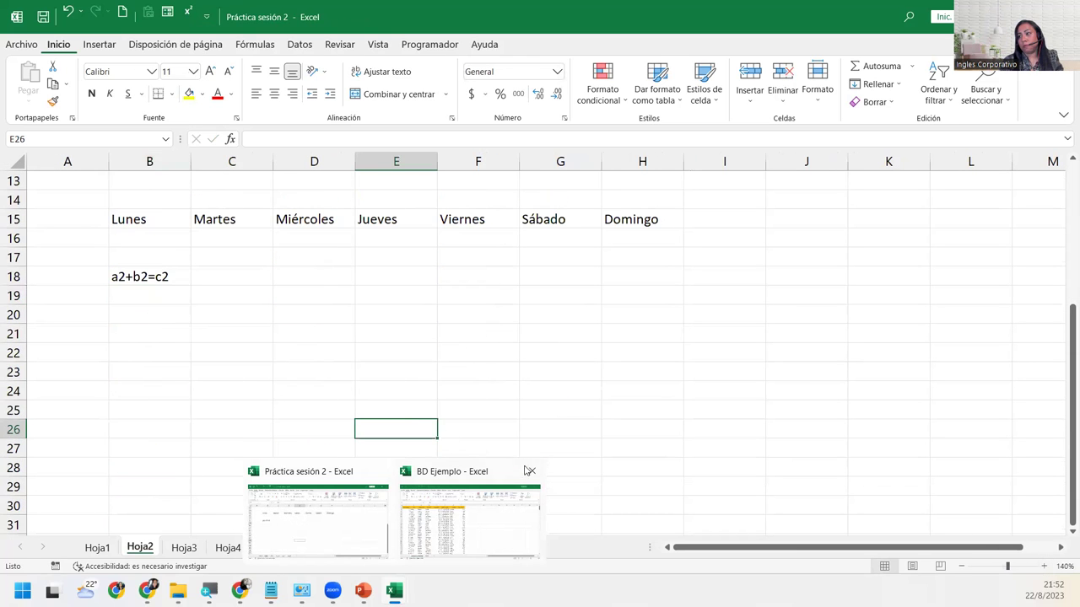
{"action": "left_click", "coordinate": [496, 477]}
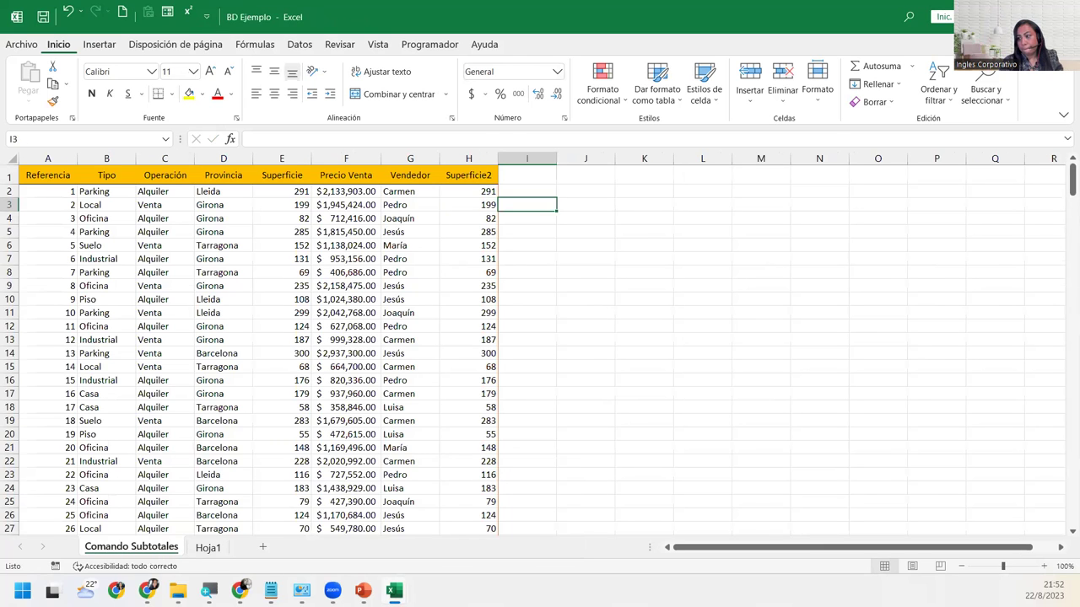
{"action": "left_click", "coordinate": [264, 484]}
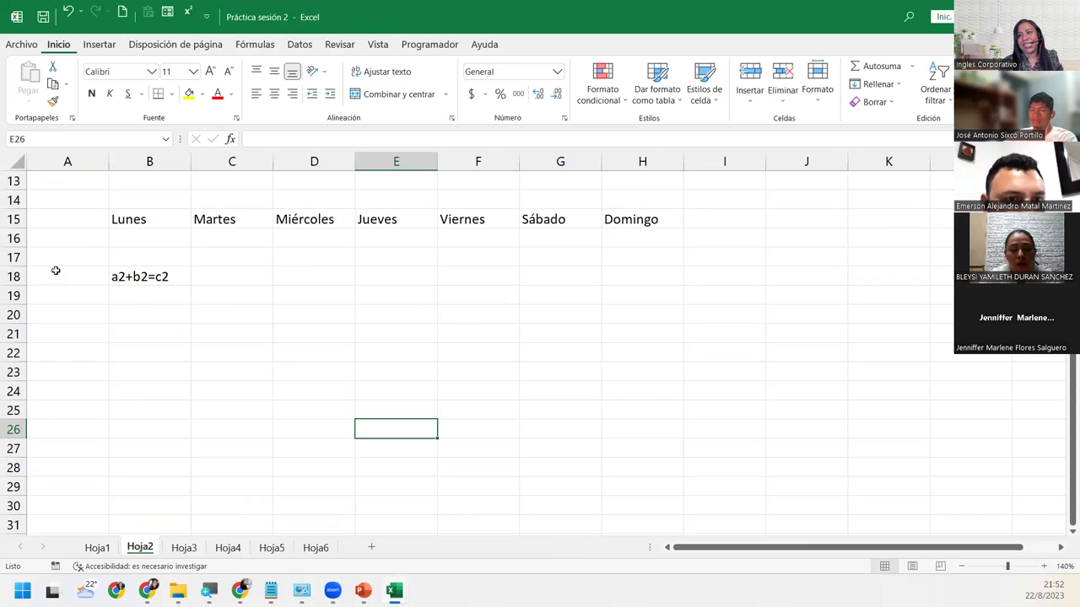
Use the Superíndice toolbar button to raise the 2s after a, b and c in B18.
{"action": "double_click", "coordinate": [131, 272]}
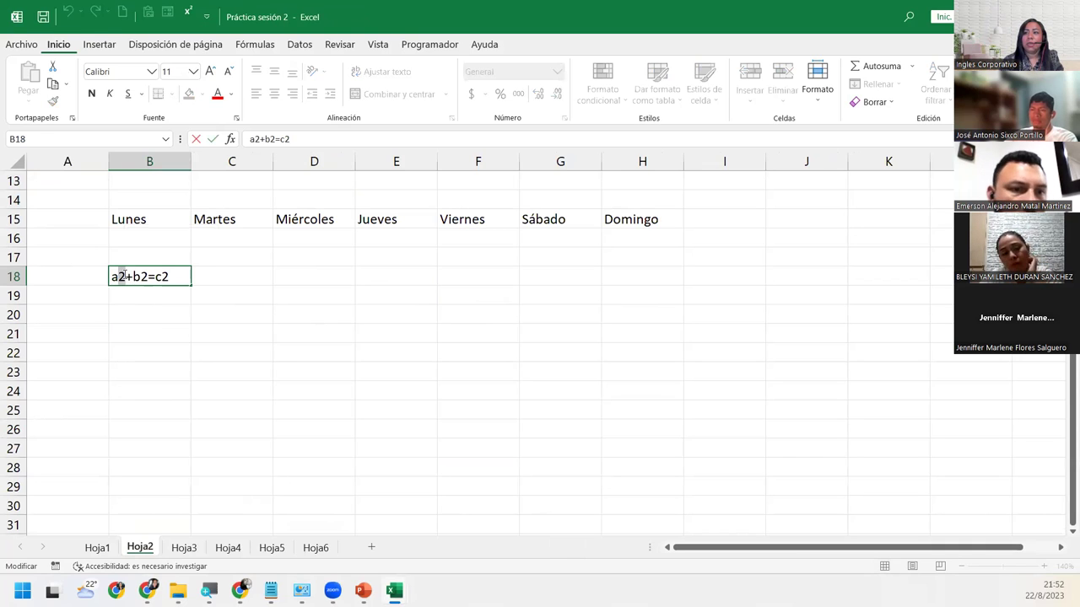
{"action": "left_click", "coordinate": [189, 17]}
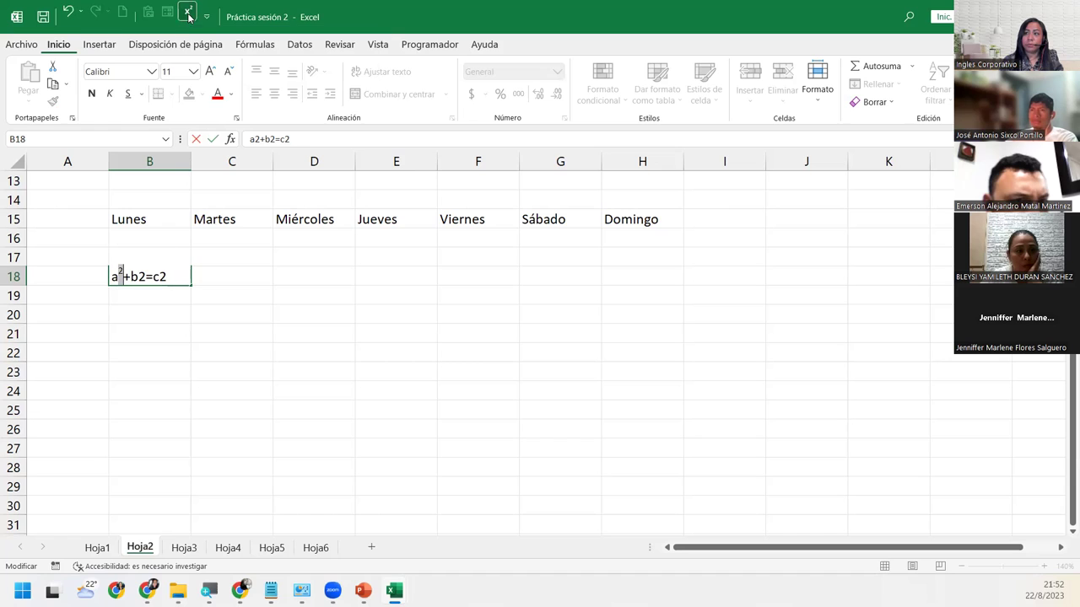
{"action": "left_click_drag", "start_coordinate": [140, 276], "coordinate": [145, 275]}
{"action": "left_click", "coordinate": [189, 12]}
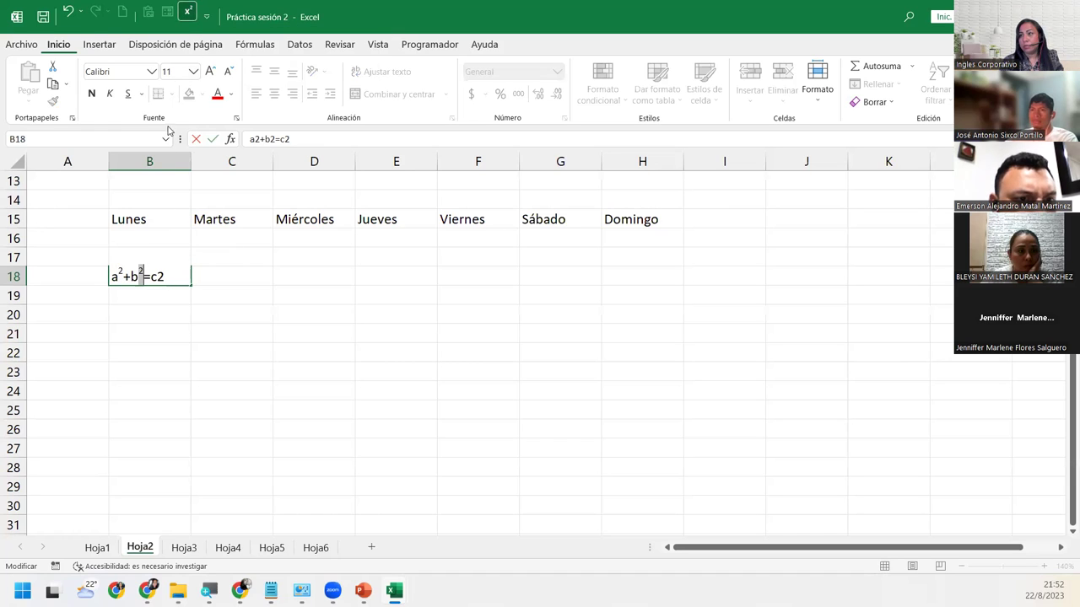
{"action": "left_click_drag", "start_coordinate": [159, 276], "coordinate": [165, 276]}
{"action": "left_click", "coordinate": [189, 12]}
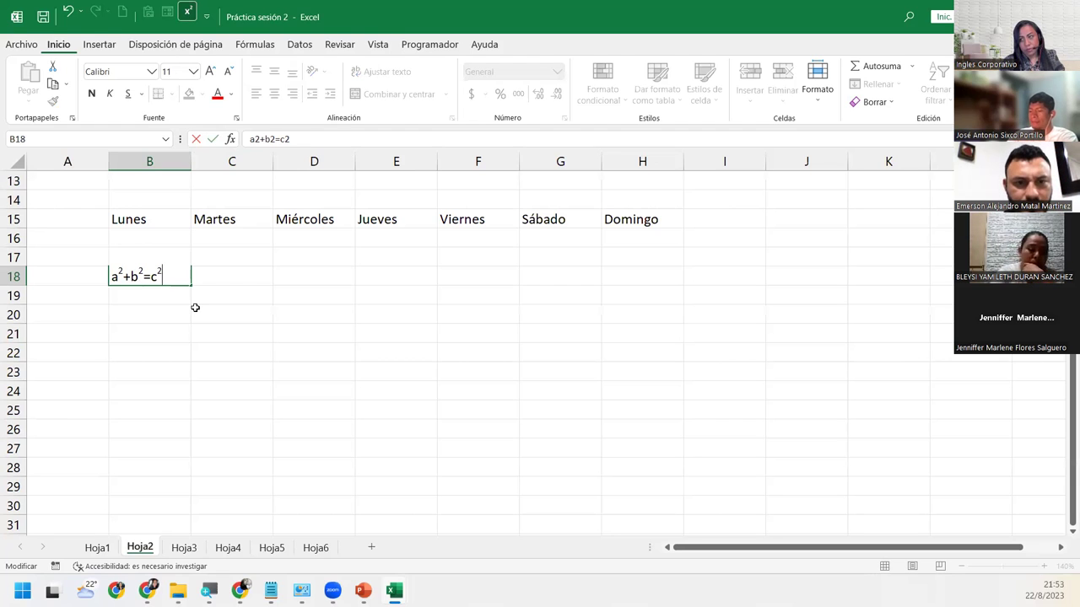
{"action": "left_click", "coordinate": [121, 310]}
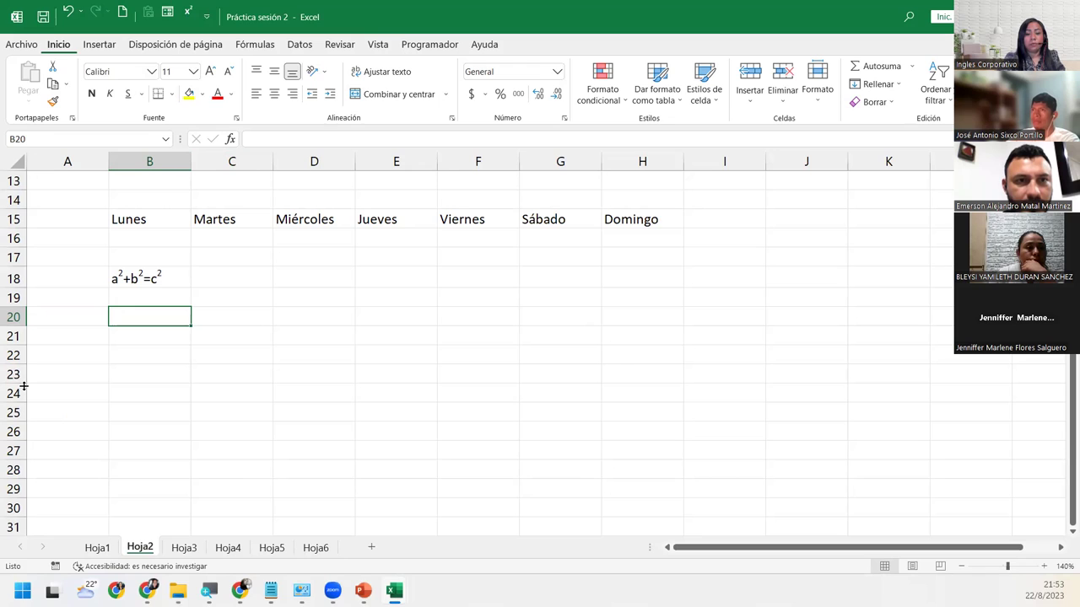
Type H2O into cell B20, then reopen the cell and select its 2.
{"action": "type", "text": "h2o"}
{"action": "key", "text": "BackSpace"}
{"action": "key", "text": "BackSpace"}
{"action": "key", "text": "BackSpace"}
{"action": "type", "text": "H2"}
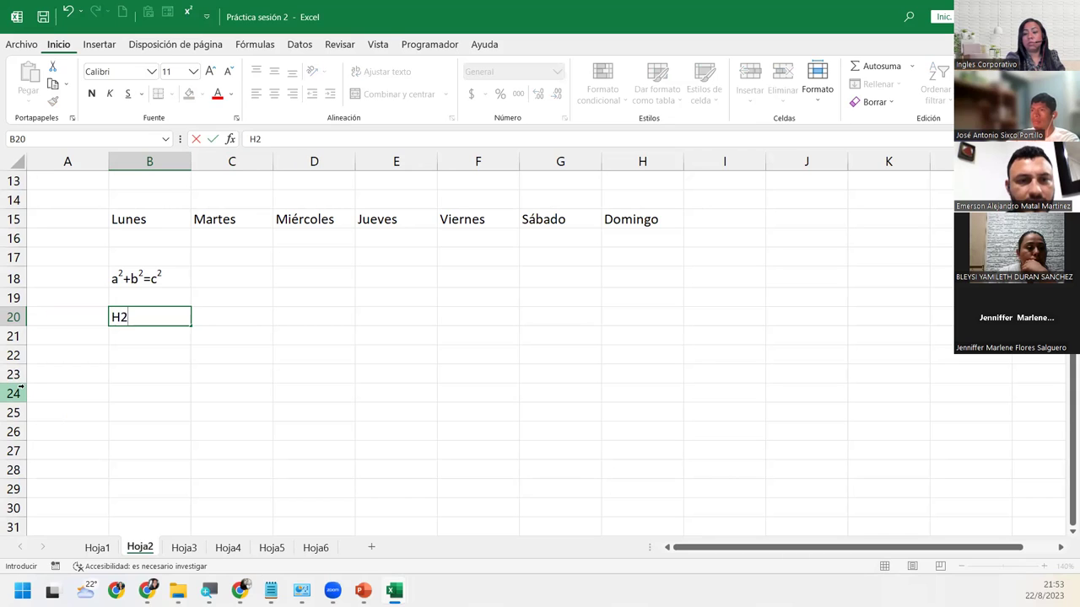
{"action": "type", "text": "="}
{"action": "key", "text": "BackSpace"}
{"action": "type", "text": "O"}
{"action": "key", "text": "BackSpace"}
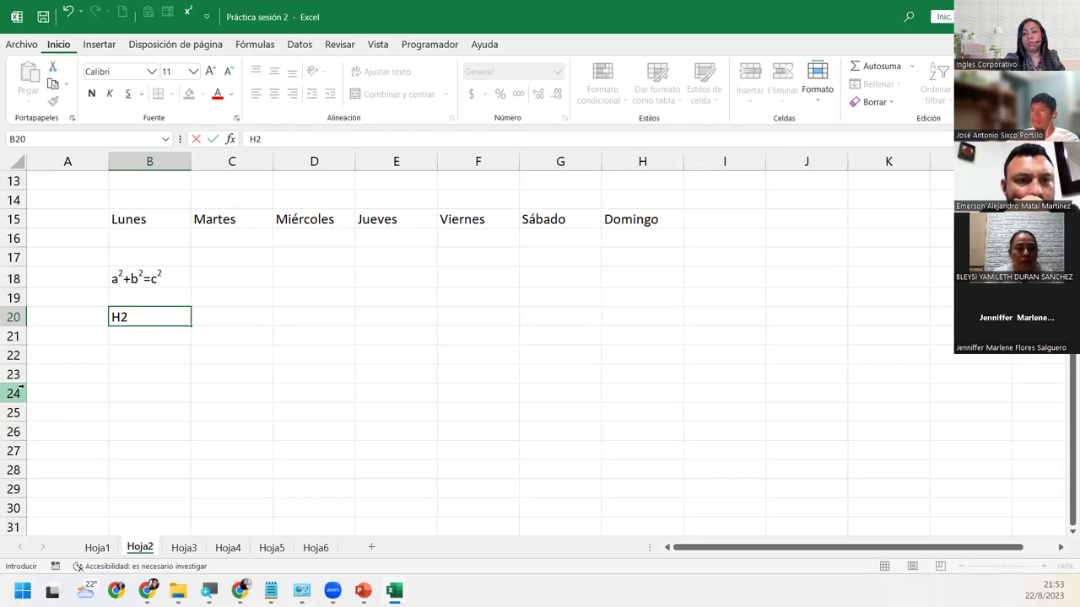
{"action": "type", "text": "O"}
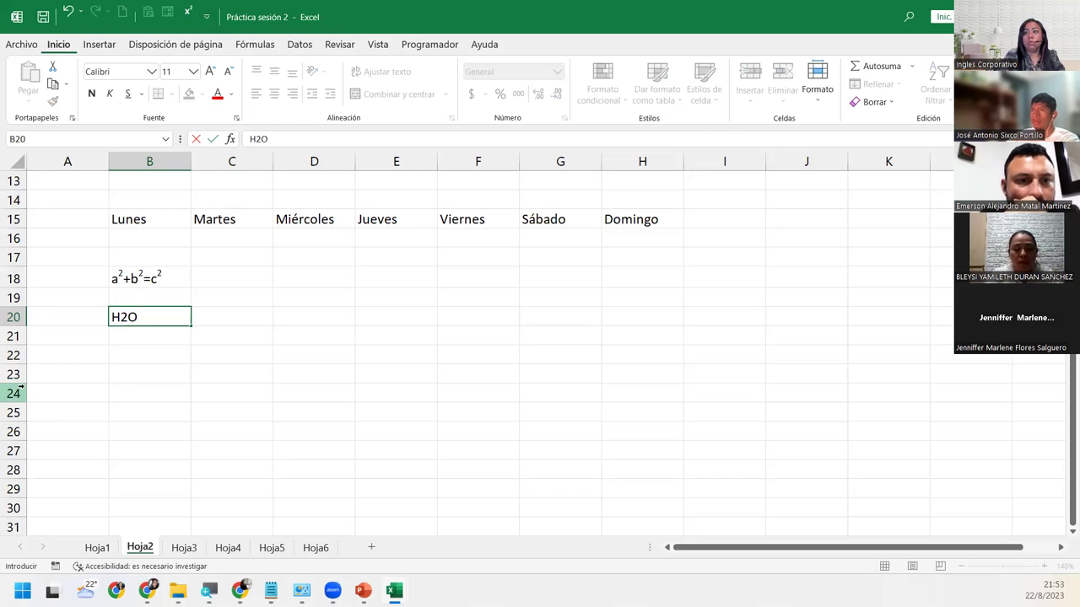
{"action": "key", "text": "Return"}
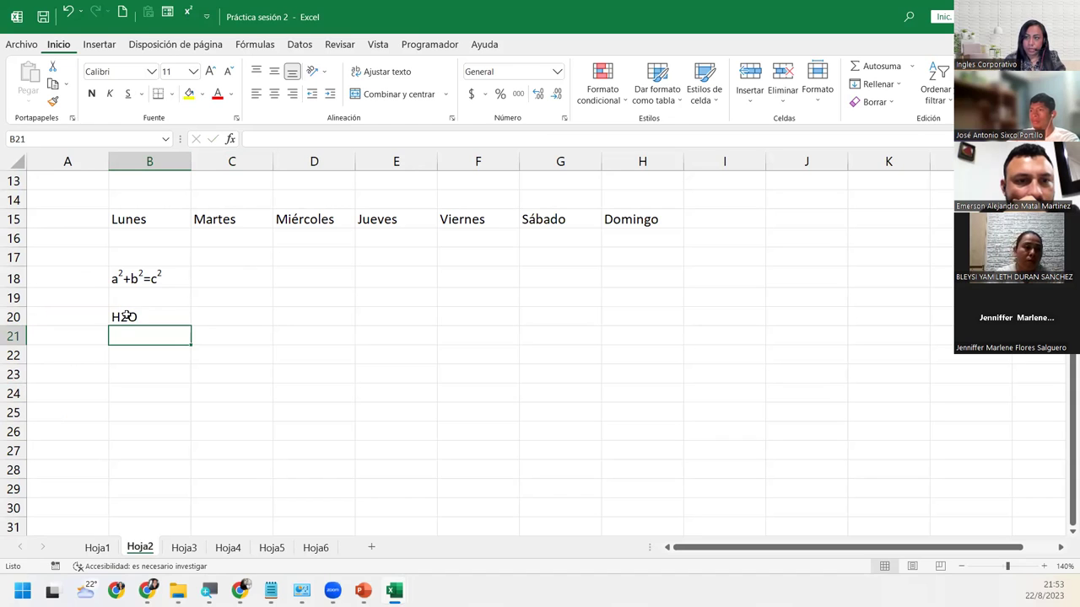
{"action": "double_click", "coordinate": [128, 315]}
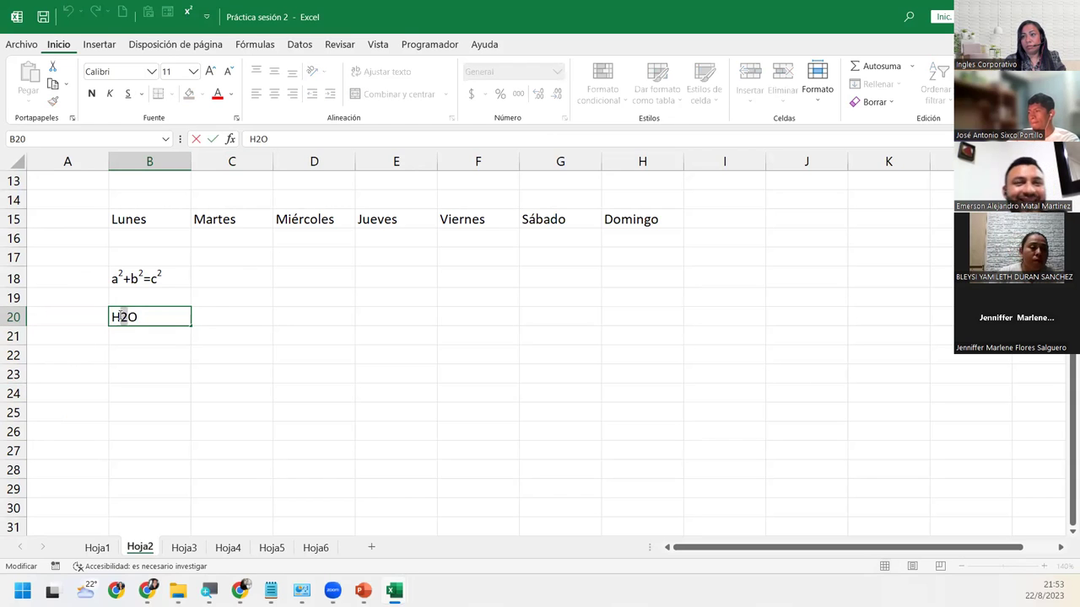
{"action": "left_click_drag", "start_coordinate": [122, 316], "coordinate": [118, 316]}
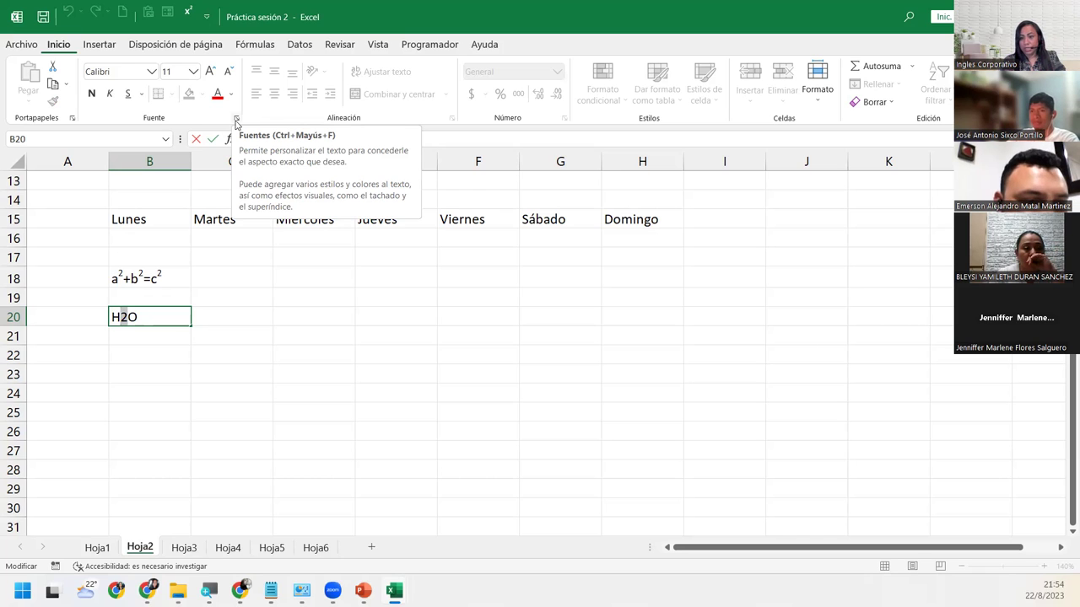
Check Subíndice in Formato de celdas so B20 reads H₂O.
{"action": "left_click", "coordinate": [237, 119]}
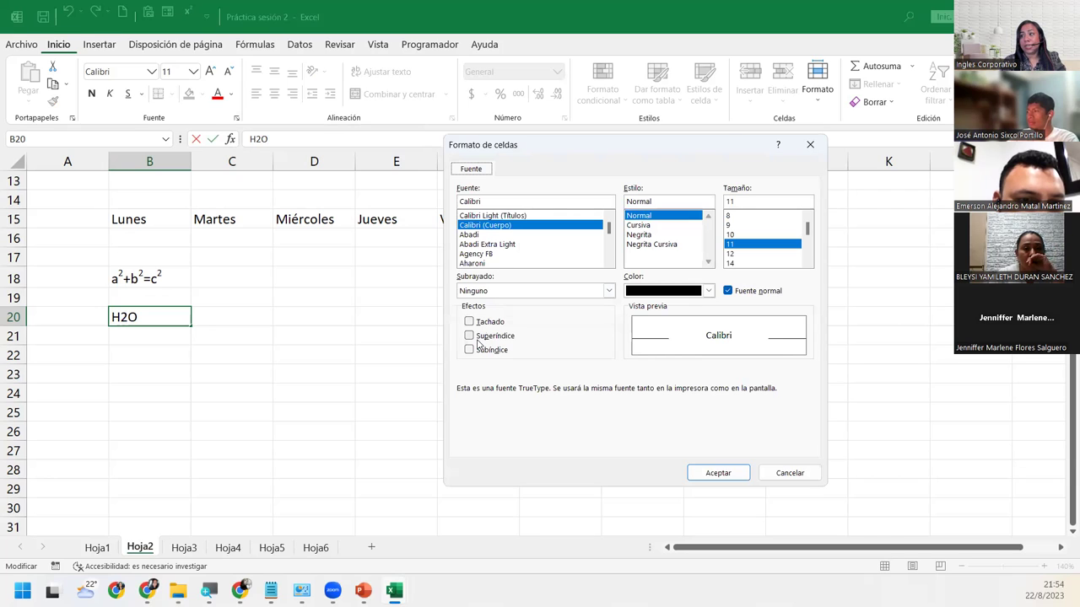
{"action": "left_click", "coordinate": [469, 349]}
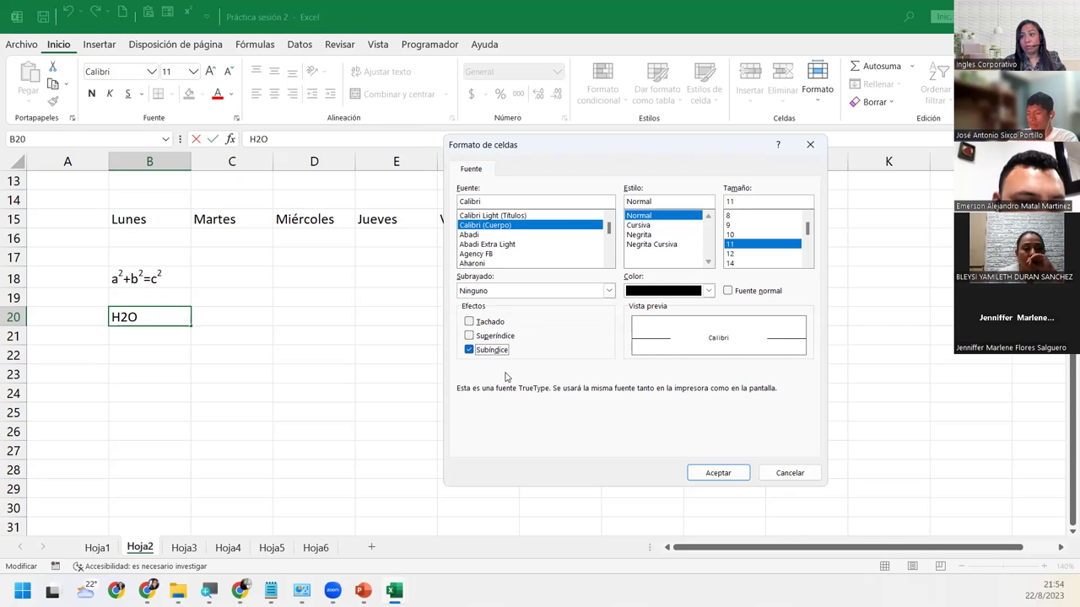
{"action": "left_click", "coordinate": [718, 473]}
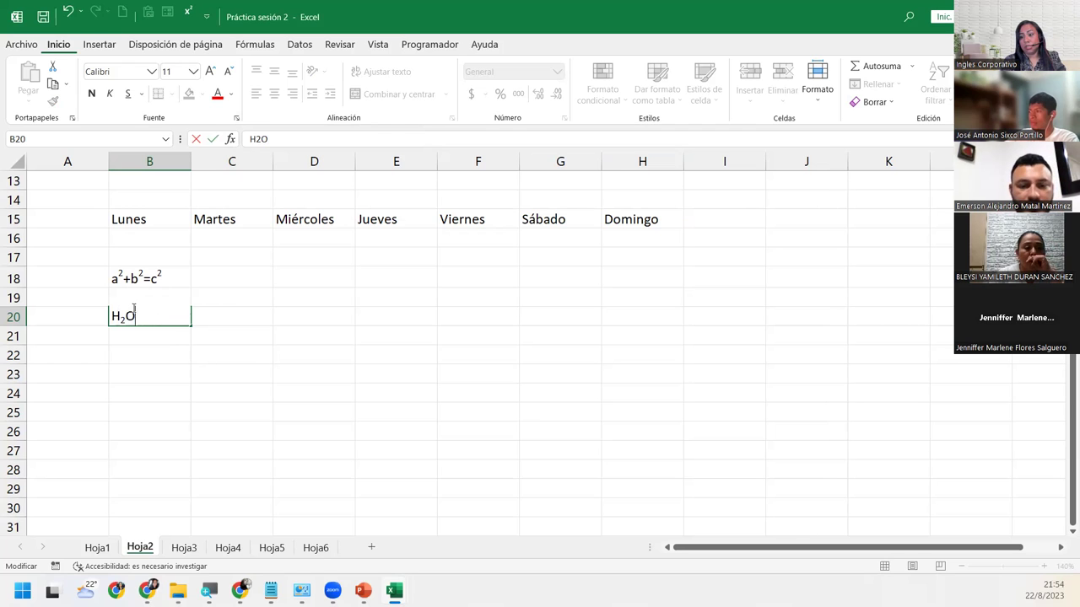
{"action": "key", "text": "Return"}
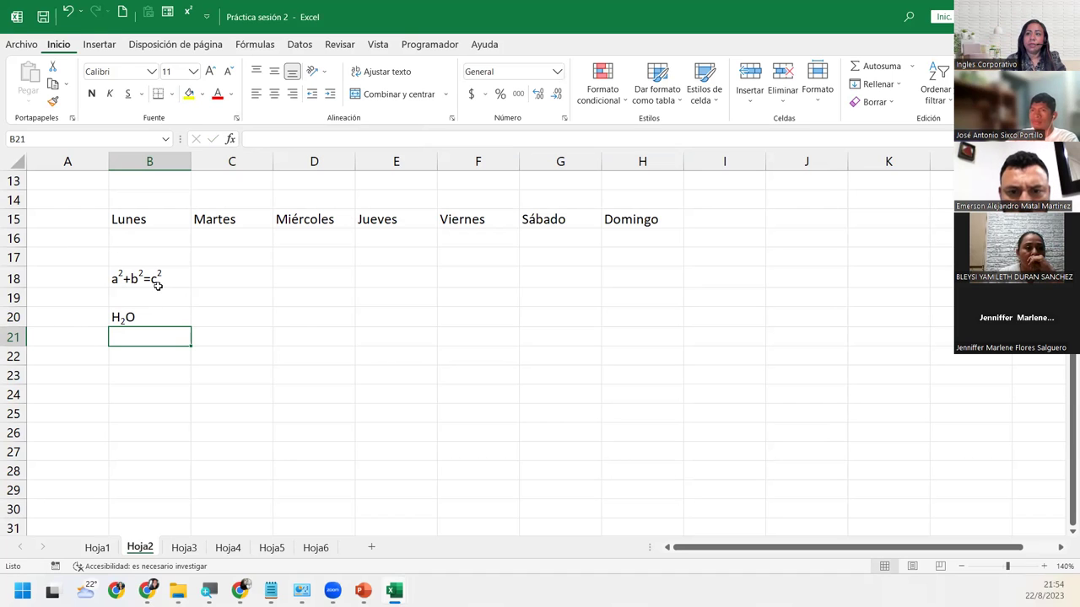
Review cells B18 and B20, then reopen B18 and select part of its equation.
{"action": "left_click", "coordinate": [161, 277]}
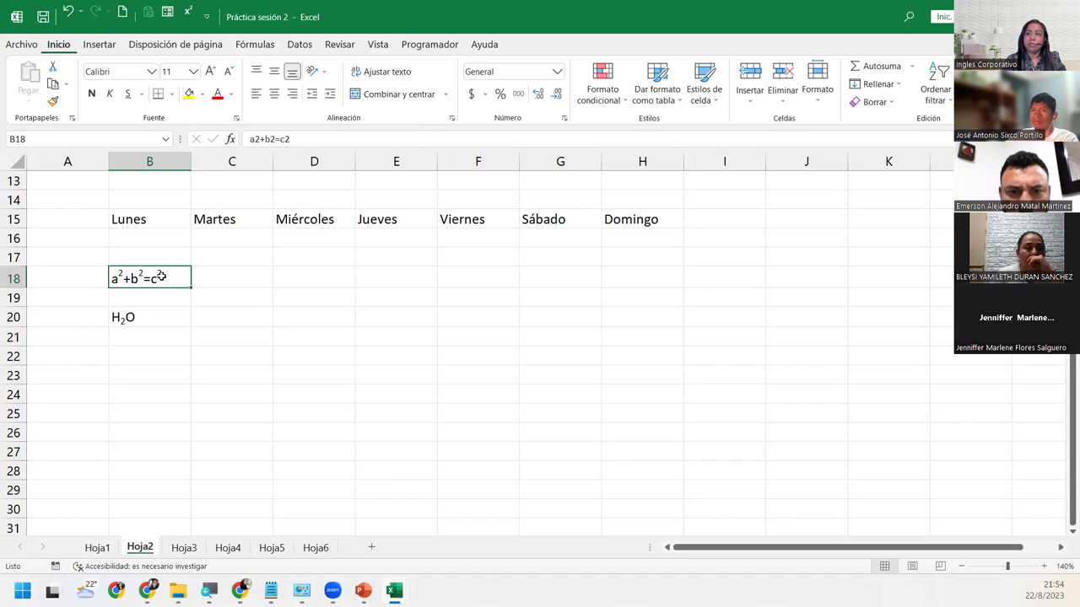
{"action": "left_click", "coordinate": [148, 319]}
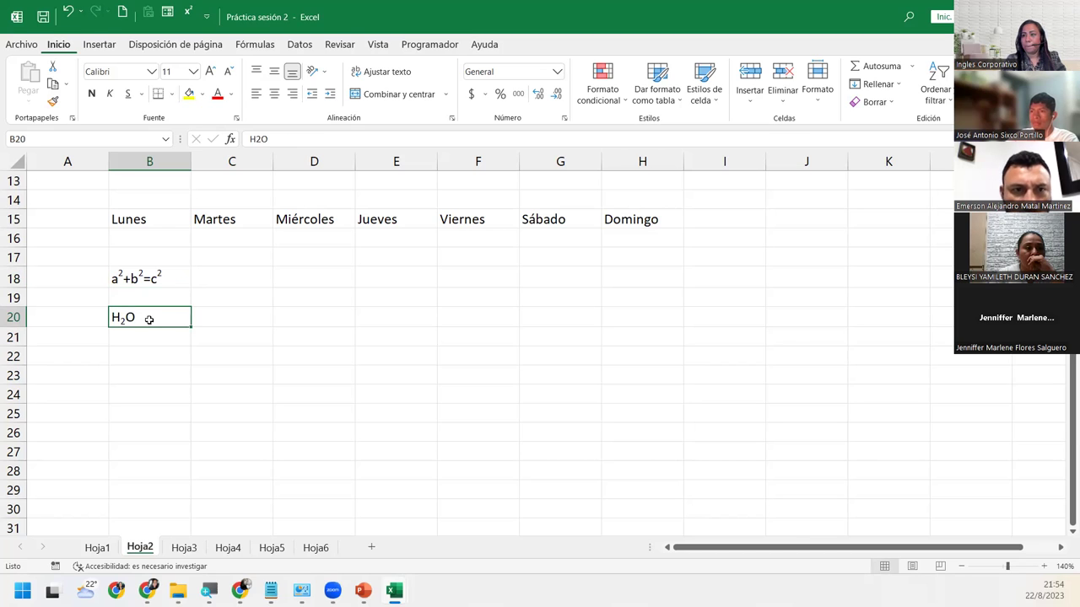
{"action": "double_click", "coordinate": [119, 277]}
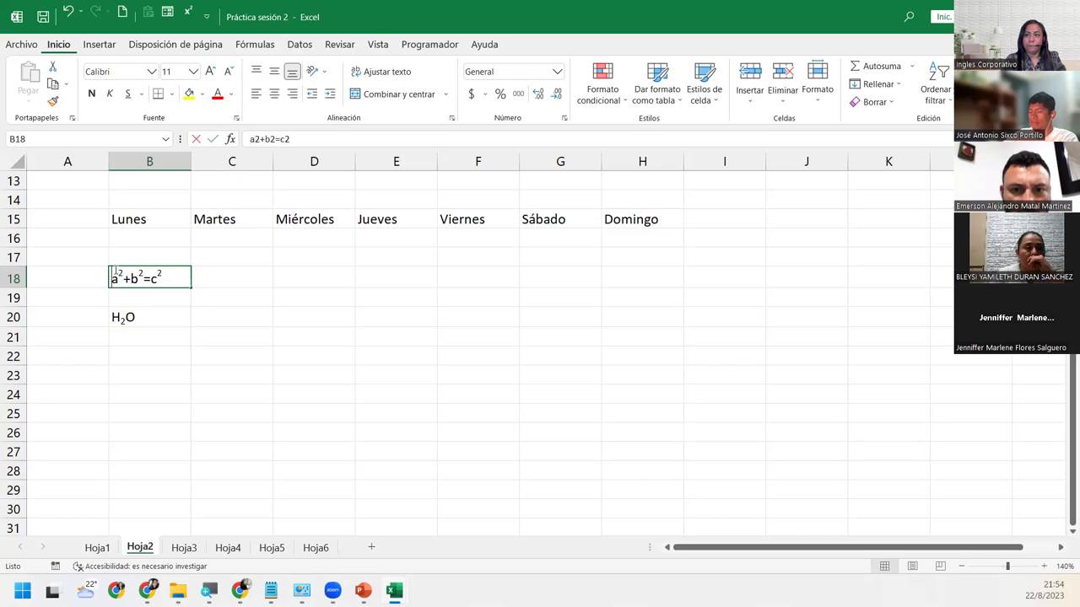
{"action": "left_click_drag", "start_coordinate": [119, 275], "coordinate": [128, 275]}
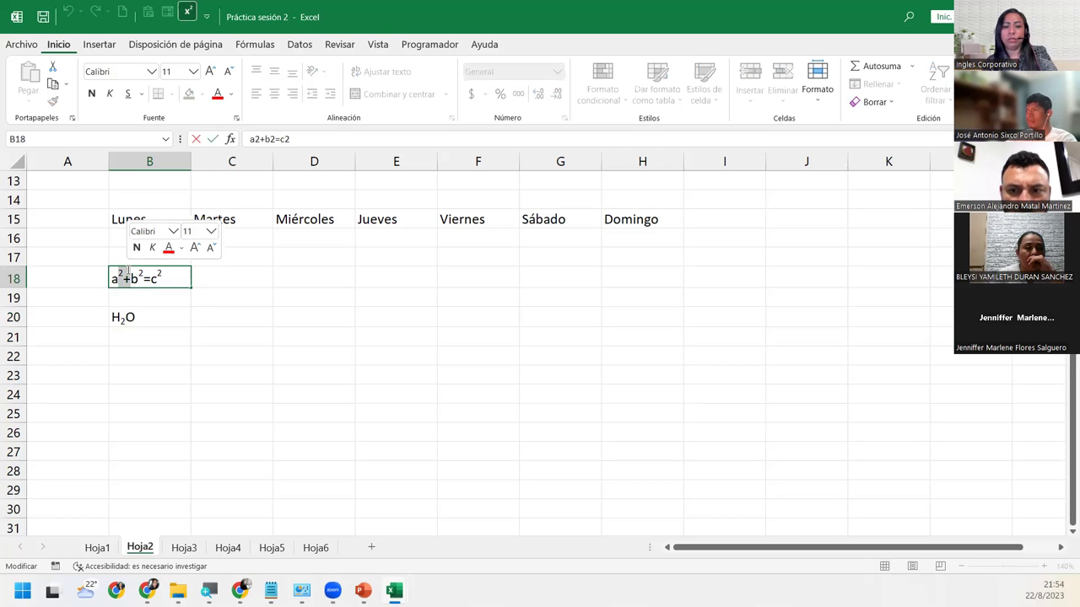
Enter a2+b2=c2 in cell C20 and reopen it for editing.
{"action": "left_click", "coordinate": [251, 317]}
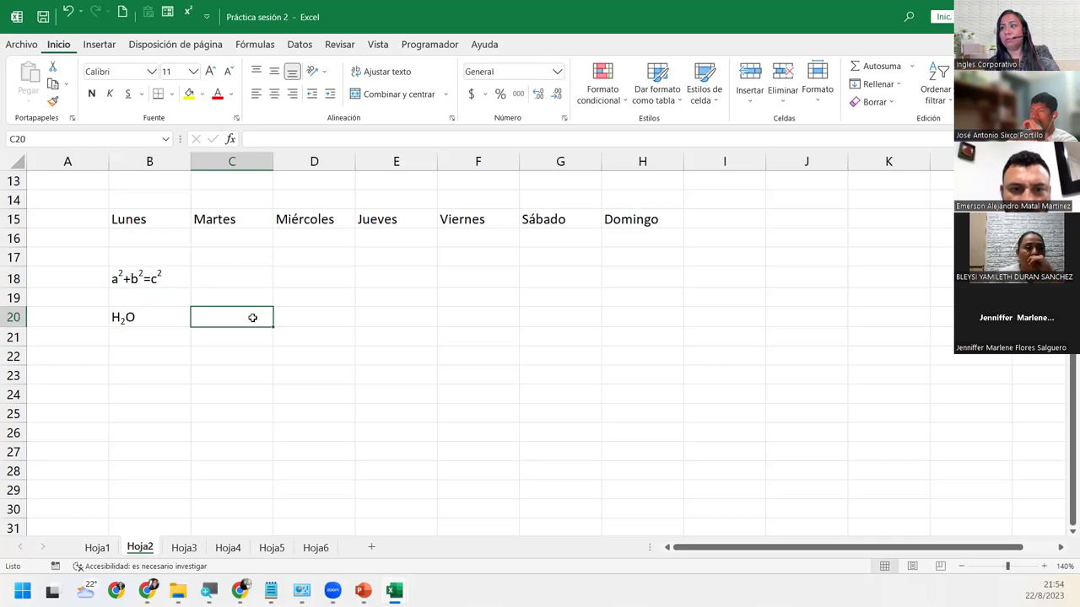
{"action": "type", "text": "a"}
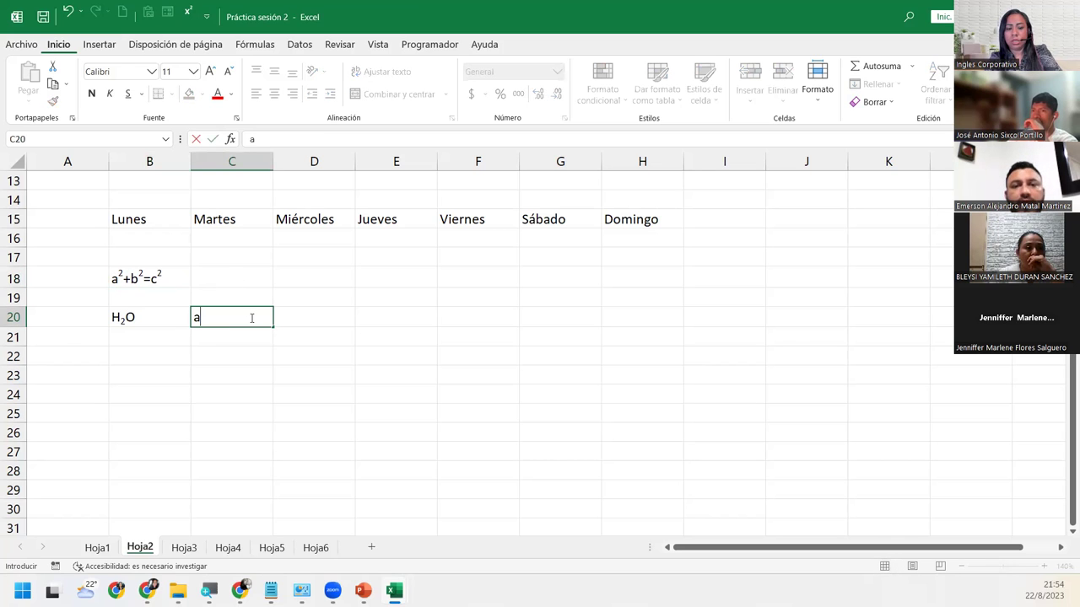
{"action": "type", "text": "2+b2+c2"}
{"action": "key", "text": "BackSpace"}
{"action": "key", "text": "BackSpace"}
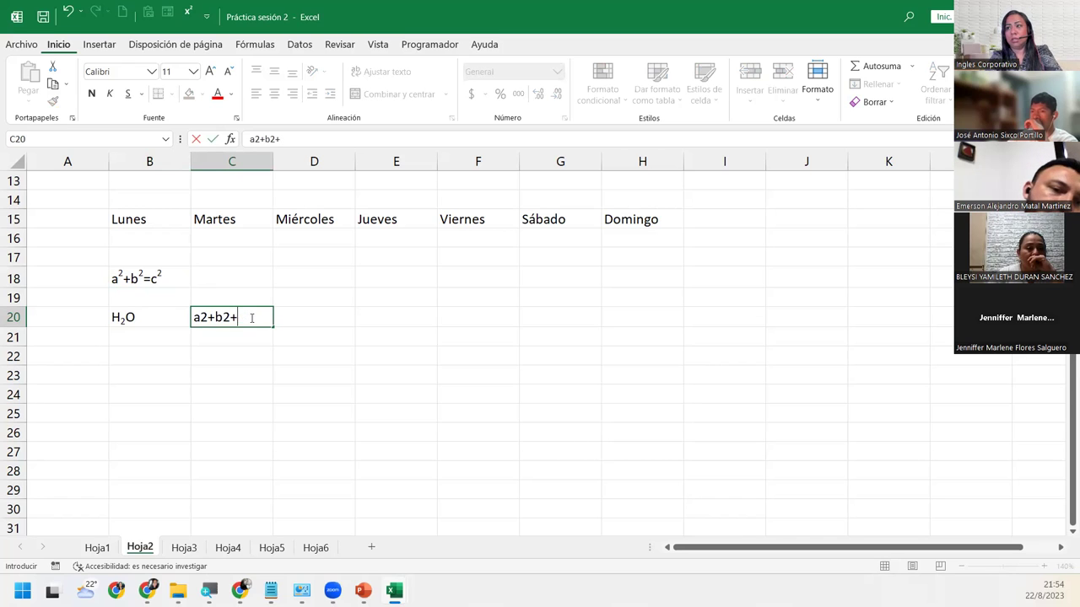
{"action": "type", "text": "c"}
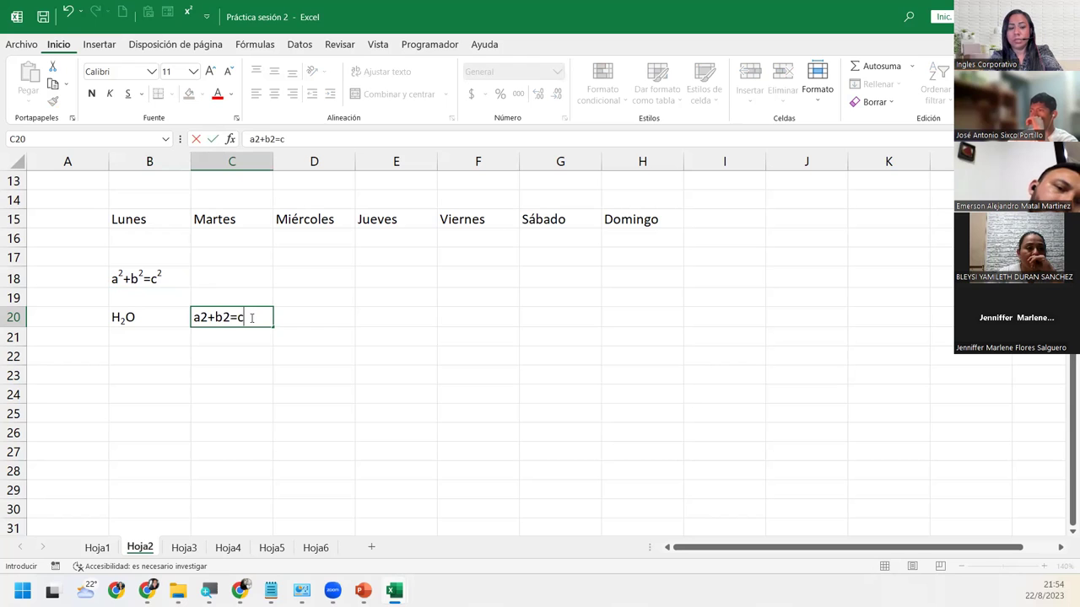
{"action": "type", "text": "2"}
{"action": "key", "text": "Return"}
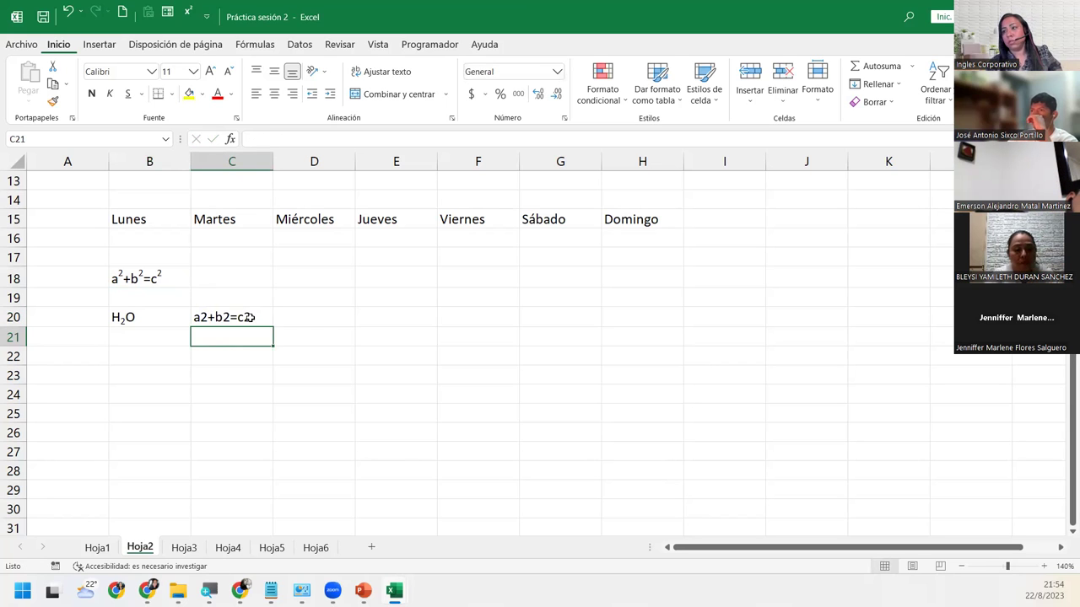
{"action": "left_click", "coordinate": [249, 317]}
{"action": "double_click", "coordinate": [248, 318]}
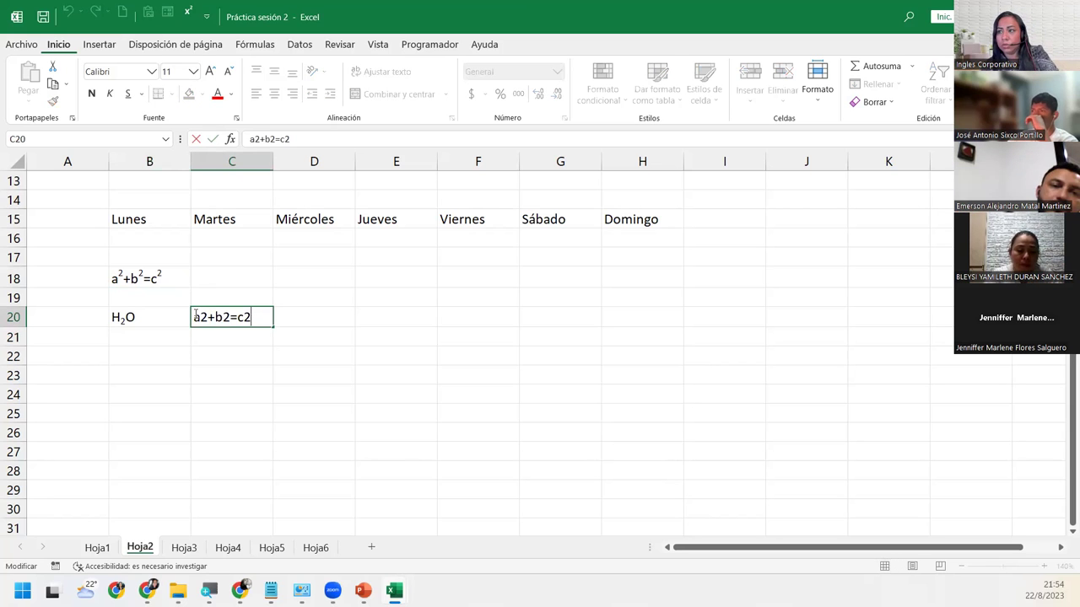
Superscript each of the three 2s in C20 via Formato de celdas > Superíndice.
{"action": "mouse_move", "coordinate": [200, 318]}
{"action": "left_mouse_down"}
{"action": "mouse_move", "coordinate": [231, 318]}
{"action": "mouse_move", "coordinate": [207, 317]}
{"action": "left_mouse_up"}
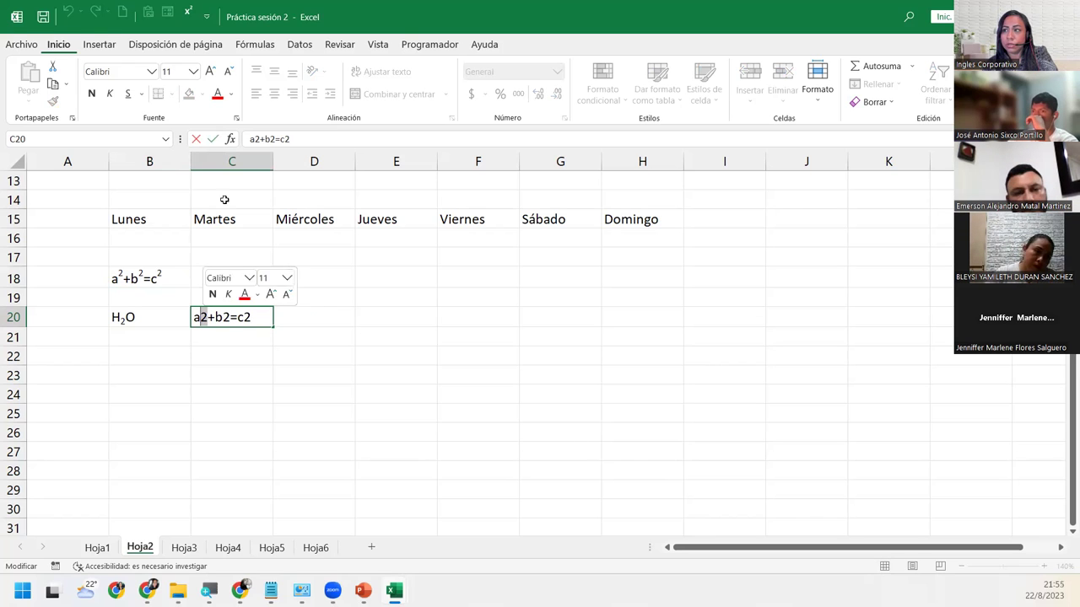
{"action": "left_click", "coordinate": [237, 118]}
{"action": "left_click", "coordinate": [478, 339]}
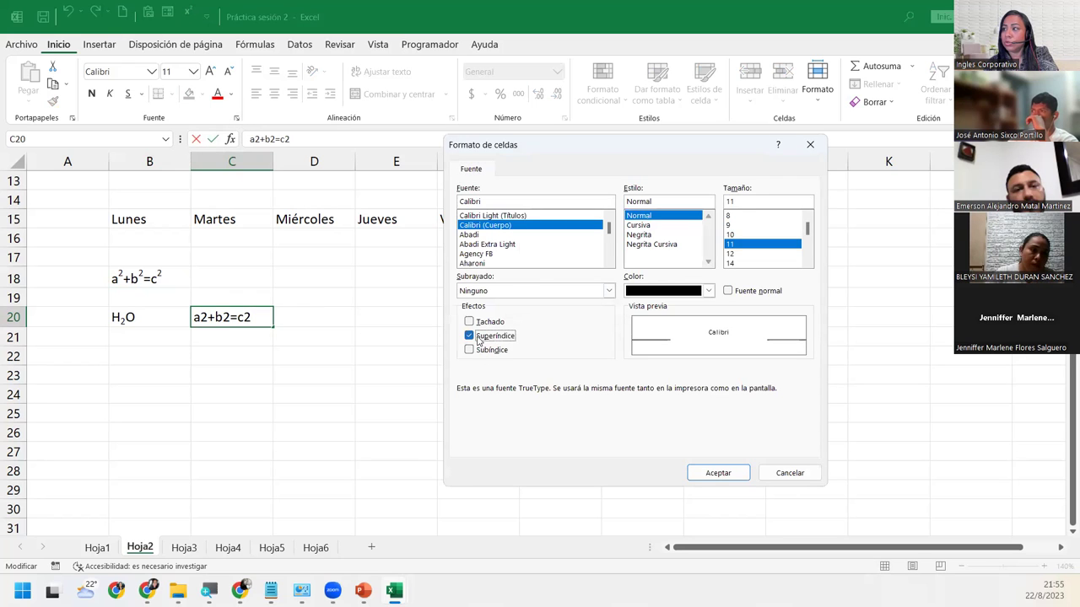
{"action": "left_click", "coordinate": [713, 472]}
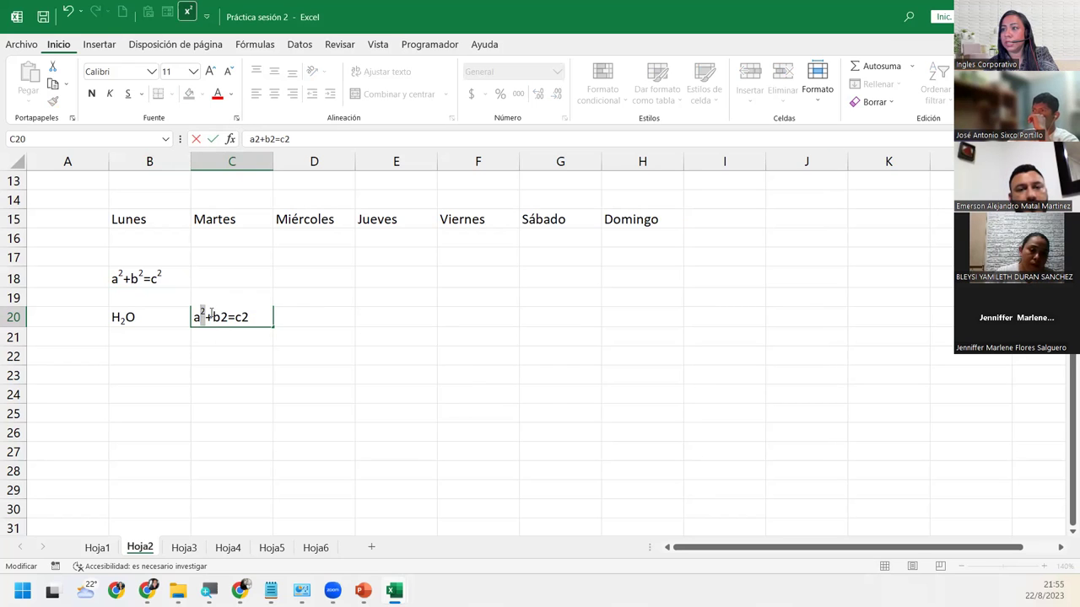
{"action": "left_click_drag", "start_coordinate": [226, 317], "coordinate": [220, 317]}
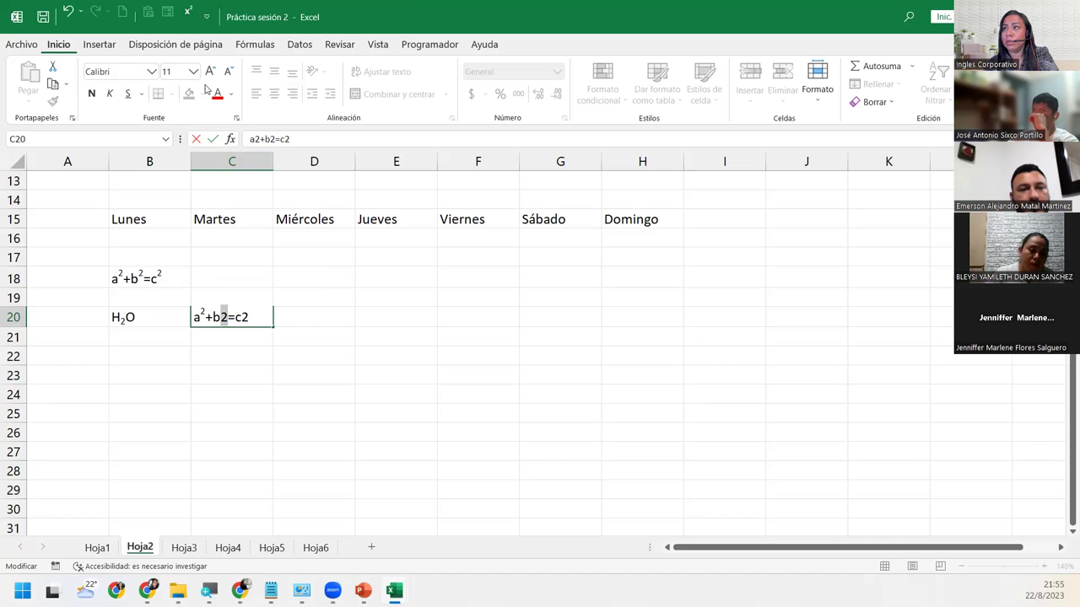
{"action": "left_click", "coordinate": [236, 119]}
{"action": "left_click", "coordinate": [492, 337]}
{"action": "left_click", "coordinate": [718, 472]}
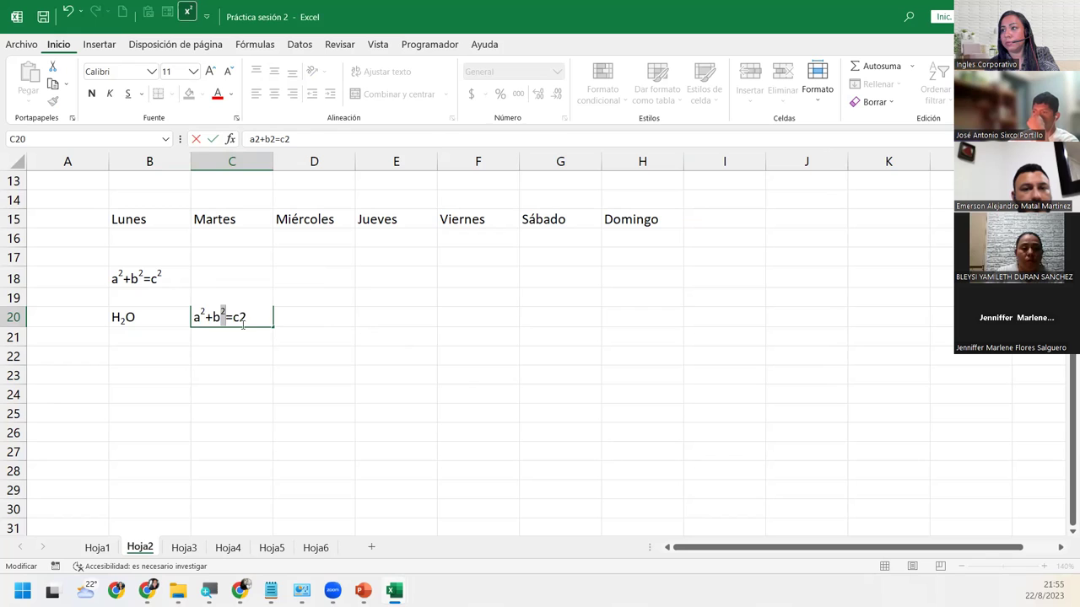
{"action": "left_click_drag", "start_coordinate": [247, 317], "coordinate": [240, 317]}
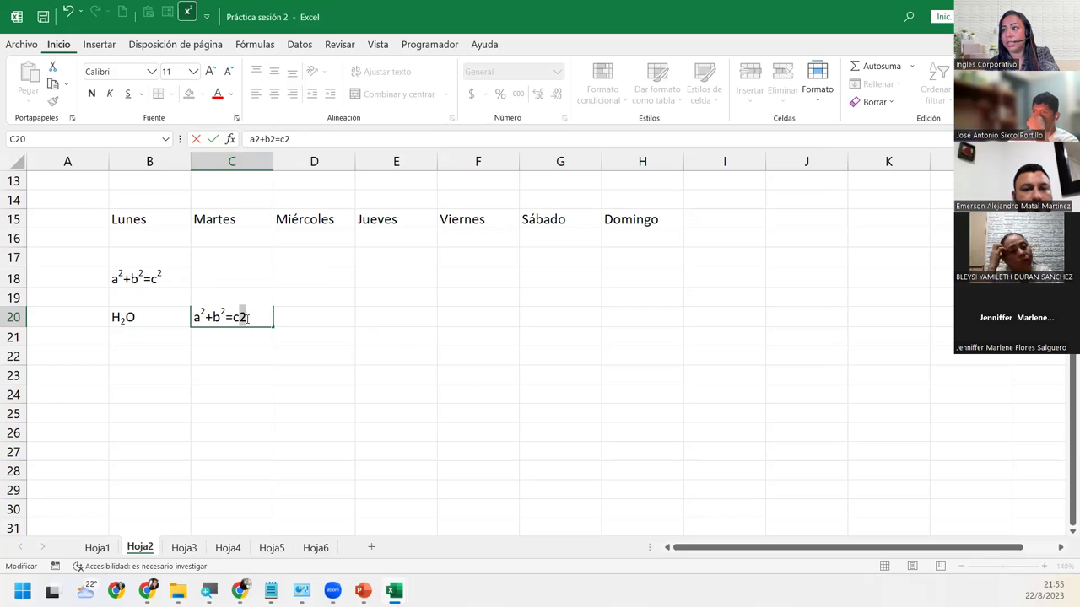
{"action": "left_click", "coordinate": [237, 119]}
{"action": "left_click", "coordinate": [503, 341]}
{"action": "left_click", "coordinate": [722, 473]}
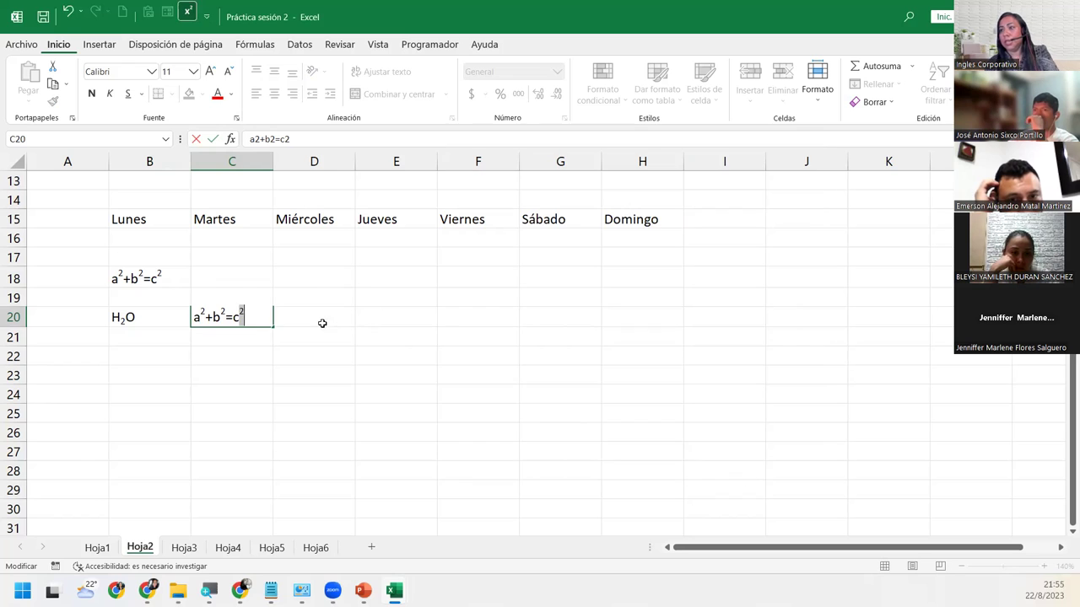
{"action": "left_click", "coordinate": [296, 334]}
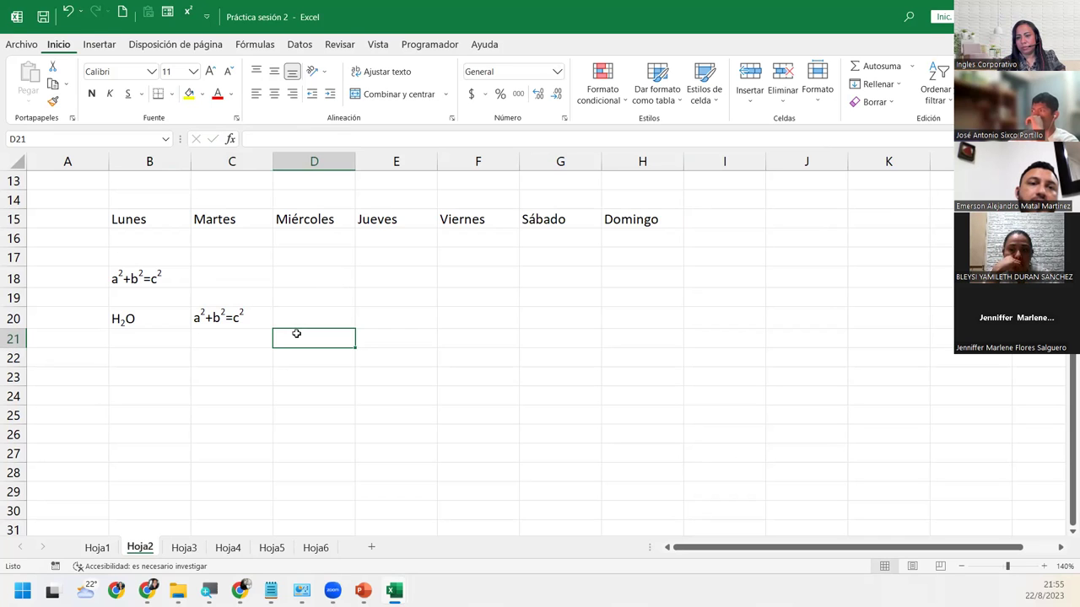
{"action": "left_click", "coordinate": [212, 335]}
{"action": "left_click", "coordinate": [168, 340]}
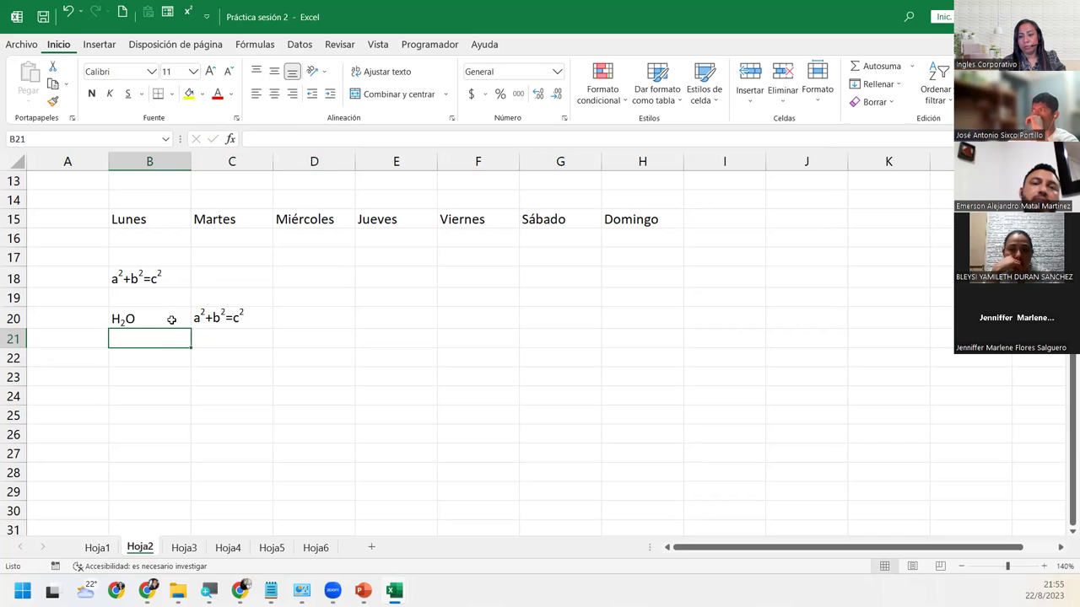
{"action": "left_click", "coordinate": [132, 371]}
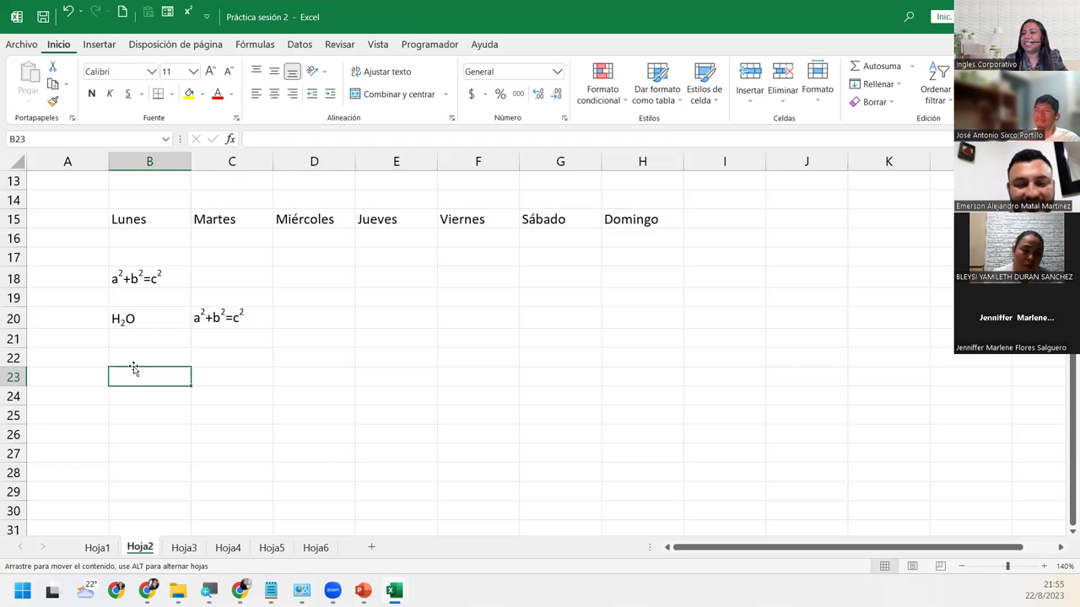
{"action": "left_click", "coordinate": [303, 256]}
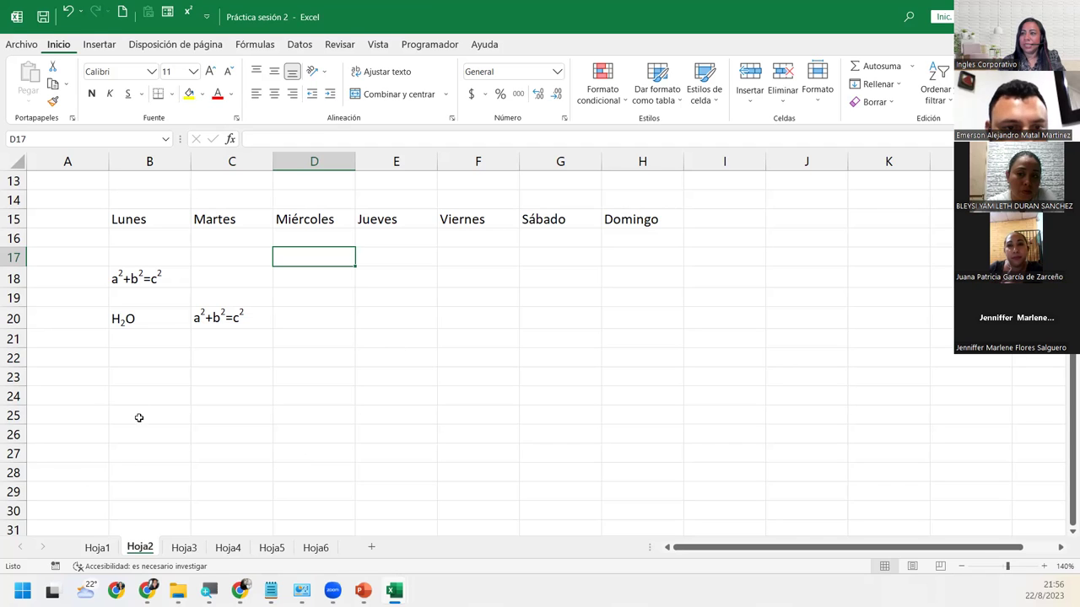
{"action": "left_click", "coordinate": [146, 365]}
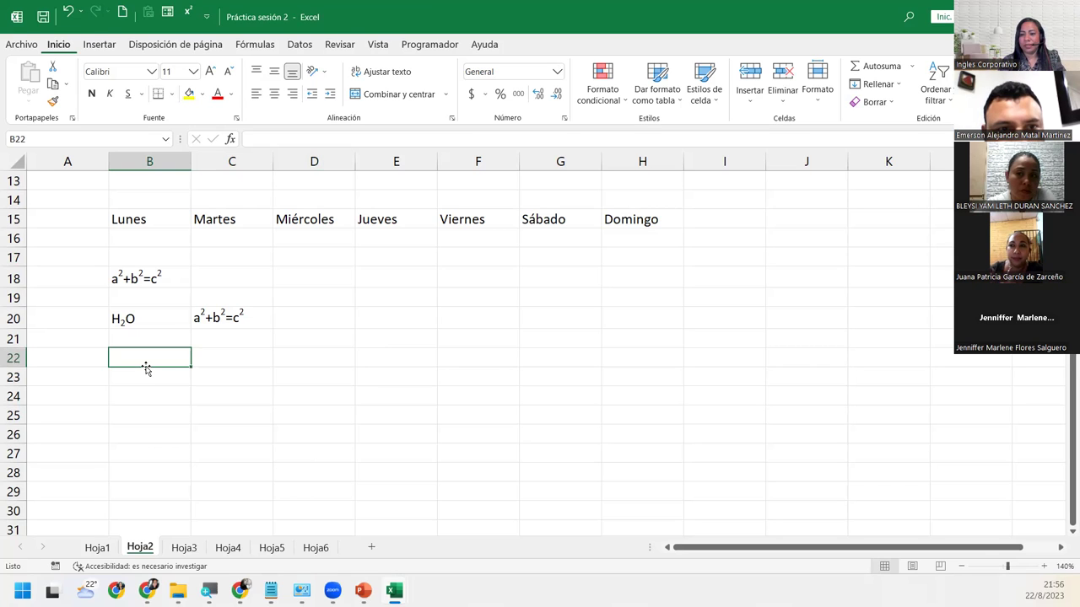
{"action": "left_click", "coordinate": [146, 377]}
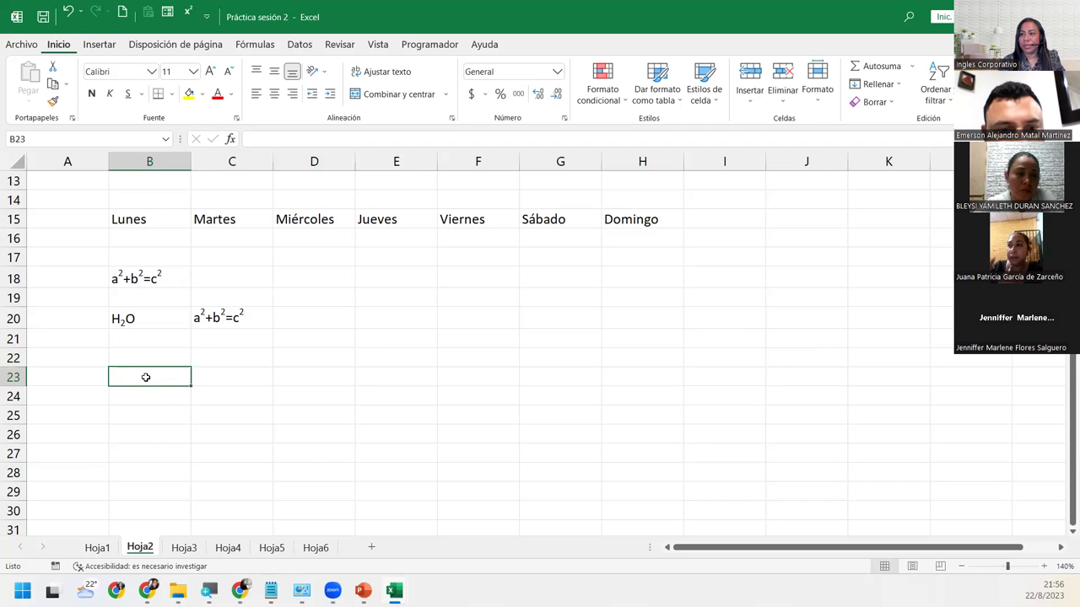
{"action": "left_click", "coordinate": [137, 358]}
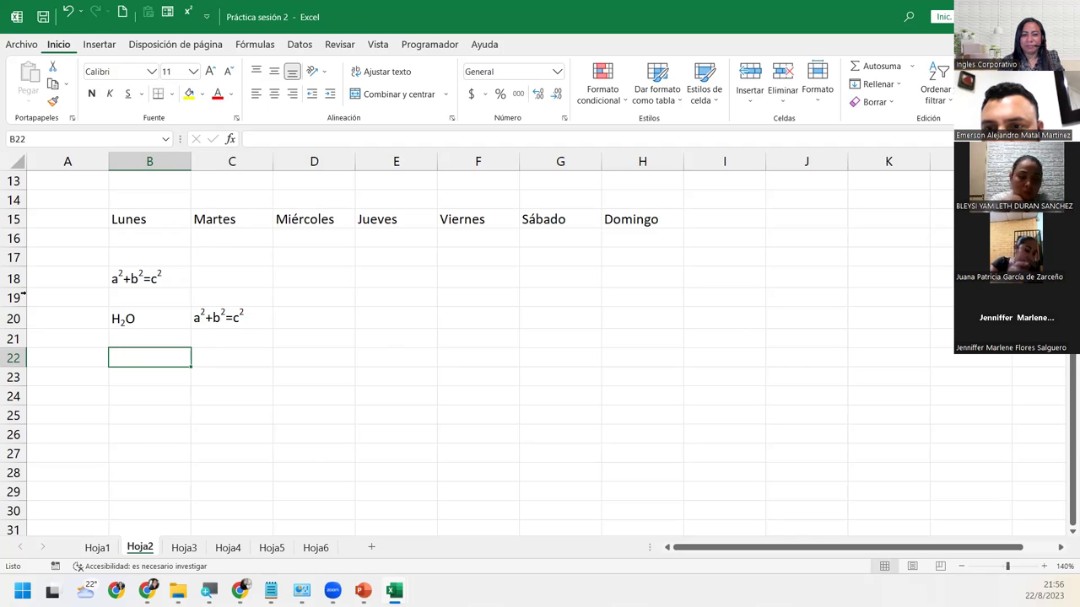
{"action": "left_click", "coordinate": [124, 382]}
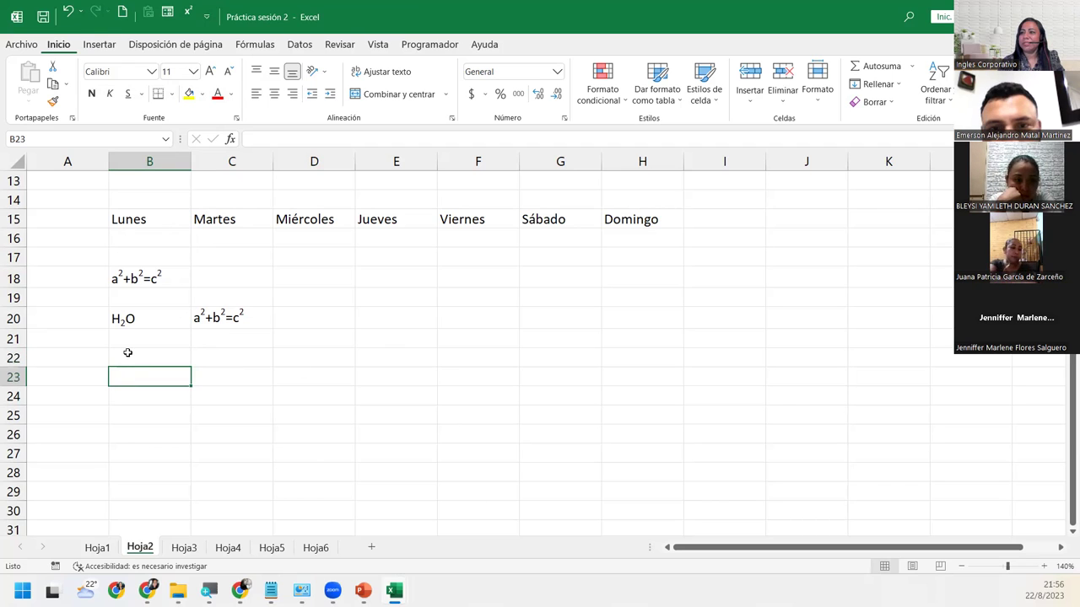
{"action": "left_click", "coordinate": [133, 356]}
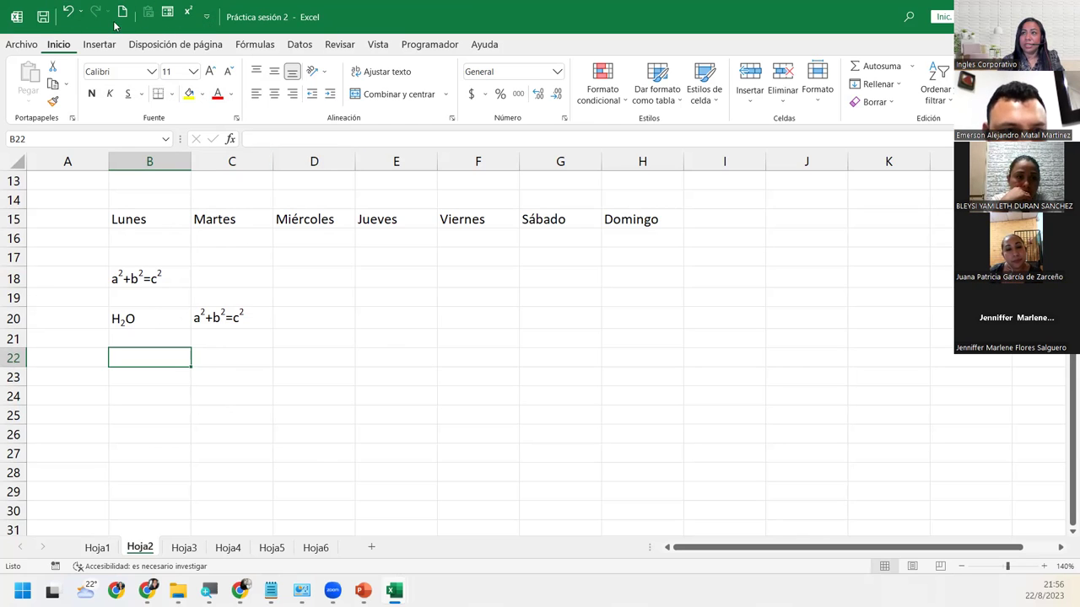
{"action": "left_click", "coordinate": [70, 15]}
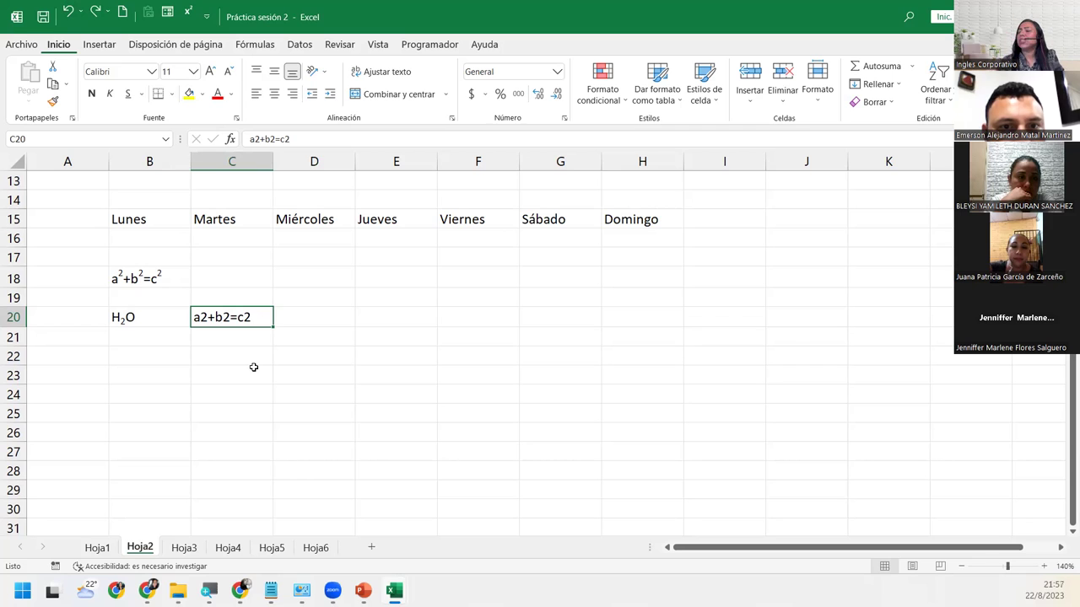
{"action": "left_click", "coordinate": [97, 12]}
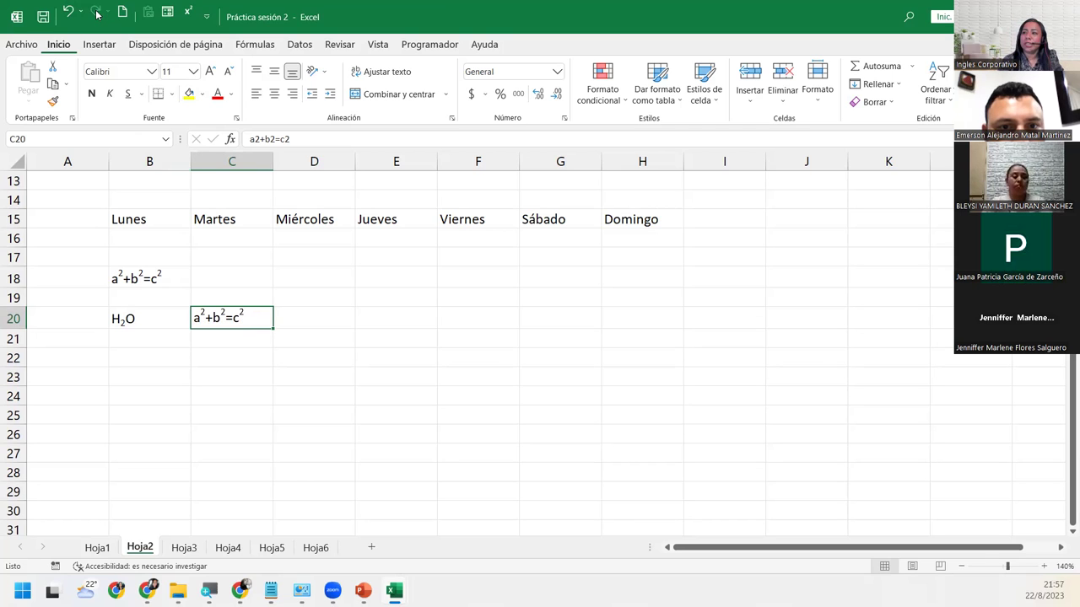
{"action": "left_click", "coordinate": [67, 12]}
{"action": "left_click", "coordinate": [67, 11]}
{"action": "left_click", "coordinate": [66, 12]}
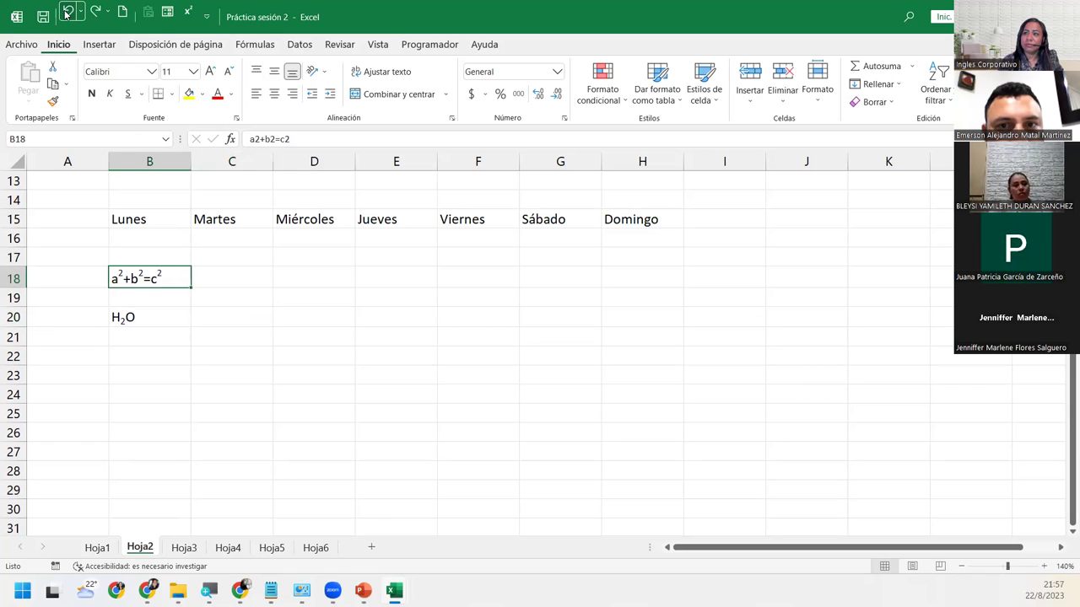
{"action": "left_click", "coordinate": [95, 12]}
{"action": "left_click", "coordinate": [96, 12]}
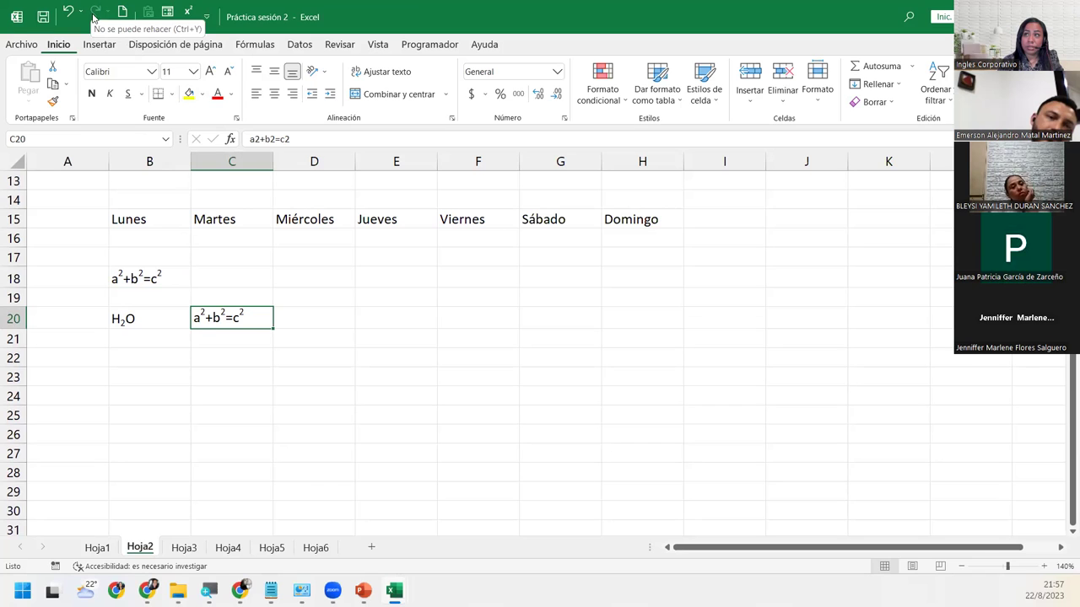
{"action": "left_click", "coordinate": [163, 362]}
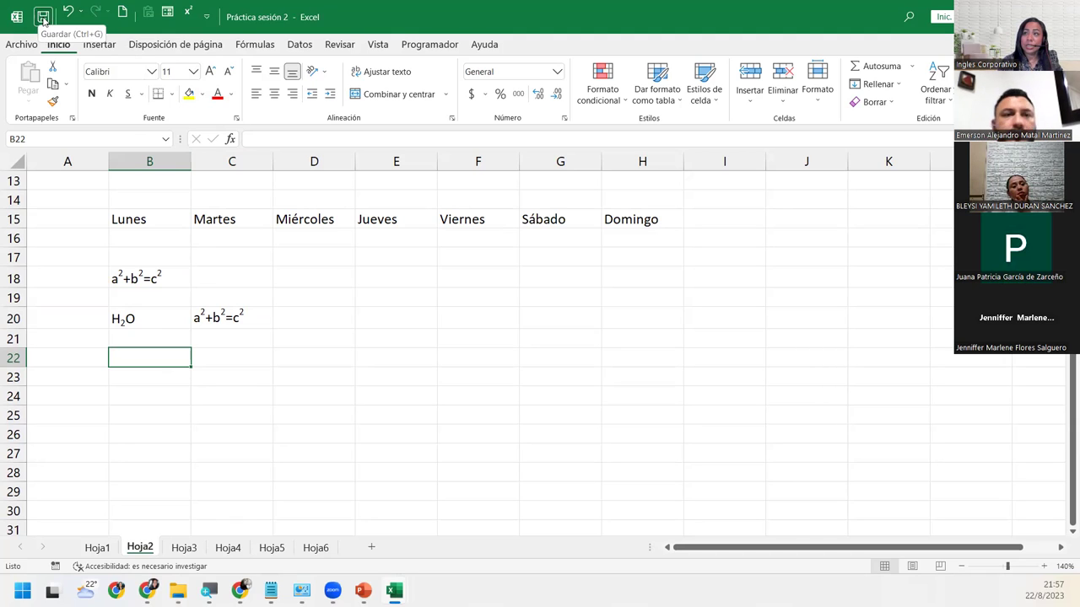
Save Práctica sesión 2 with the Quick Access Toolbar Save button.
{"action": "left_click", "coordinate": [44, 19]}
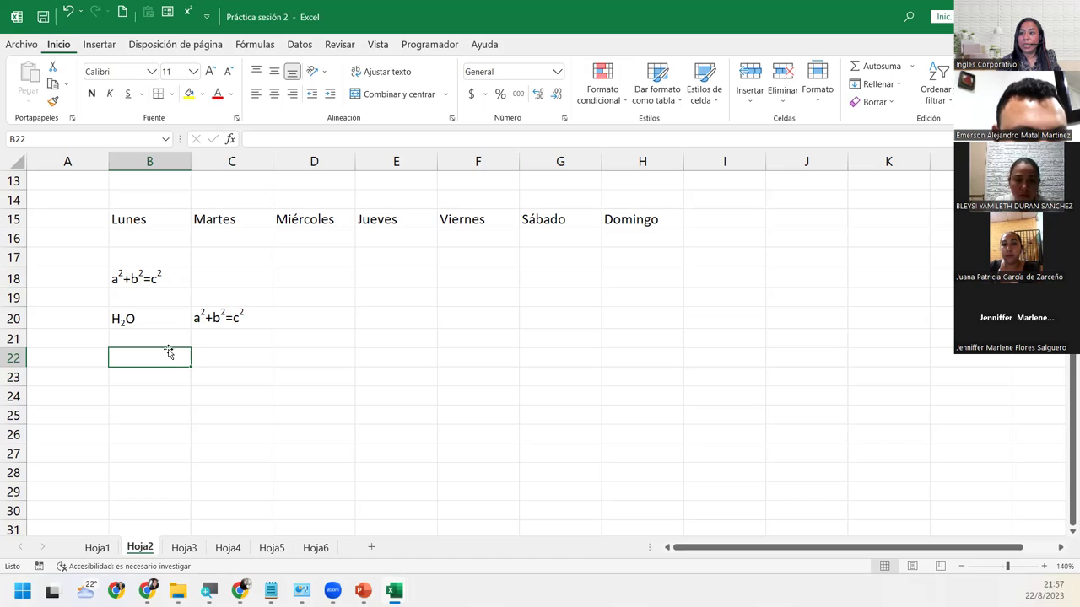
Glance at Hoja1, check cells B22 up to B19 on Hoja2, then return to Hoja1.
{"action": "left_click", "coordinate": [96, 548]}
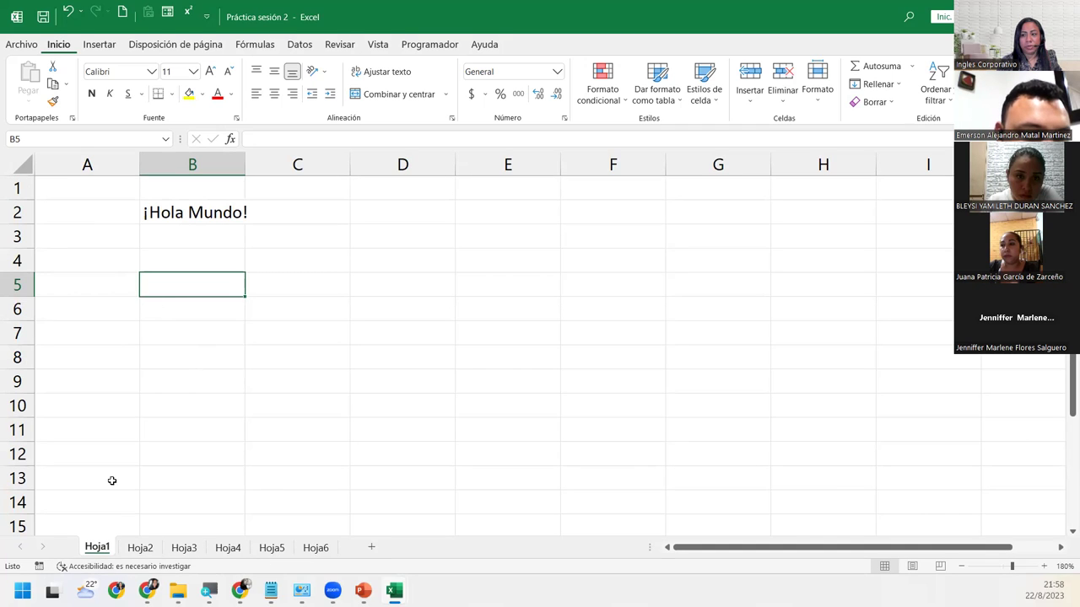
{"action": "left_click", "coordinate": [140, 549]}
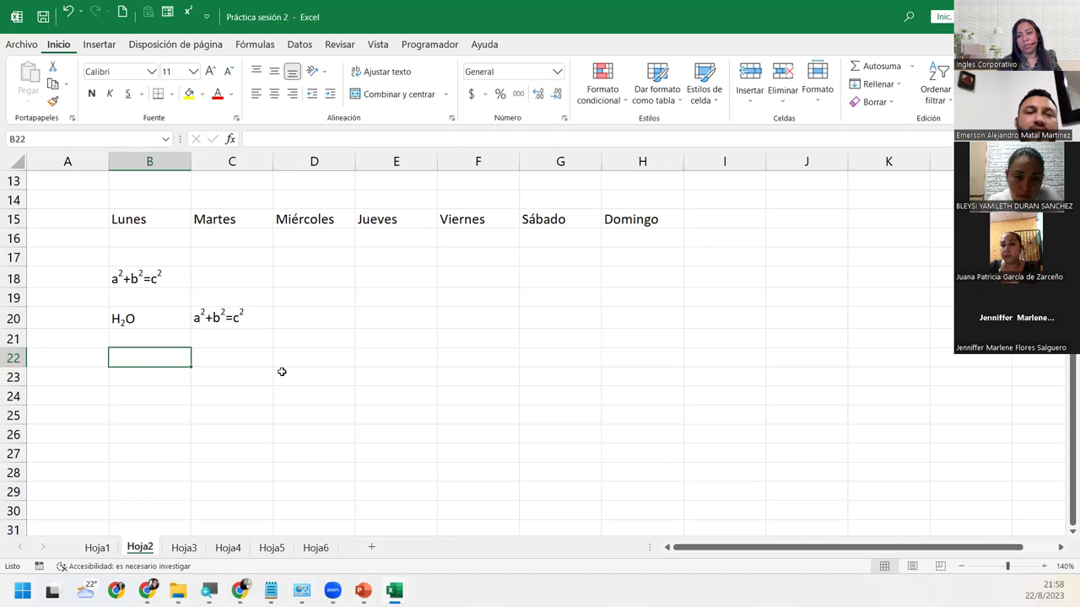
{"action": "left_click", "coordinate": [196, 388]}
{"action": "left_click", "coordinate": [153, 358]}
{"action": "left_click", "coordinate": [137, 333]}
{"action": "left_click", "coordinate": [135, 321]}
{"action": "left_click", "coordinate": [134, 298]}
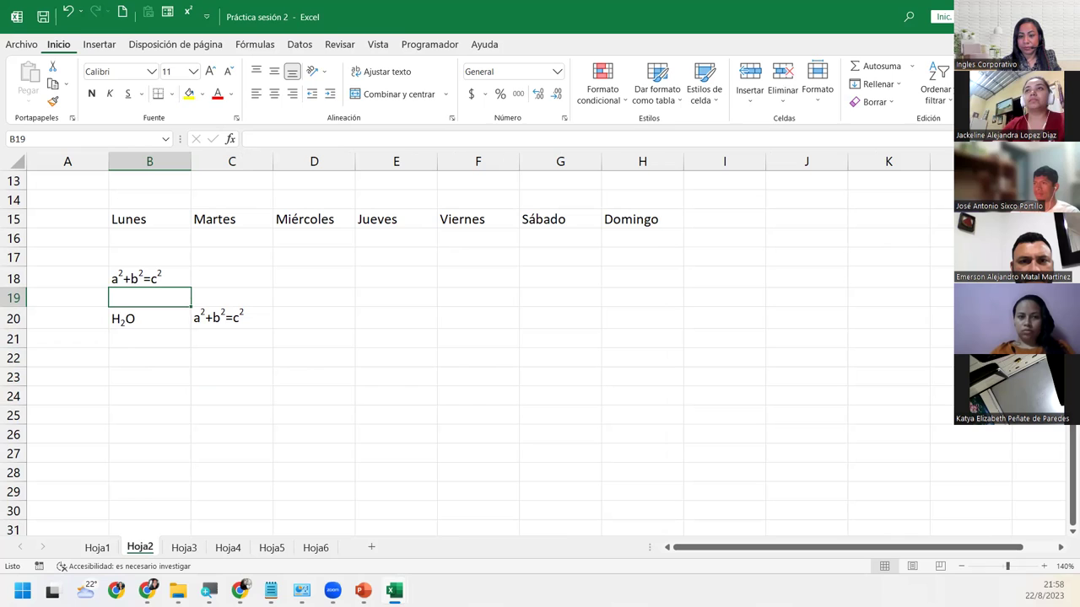
{"action": "left_click", "coordinate": [98, 549]}
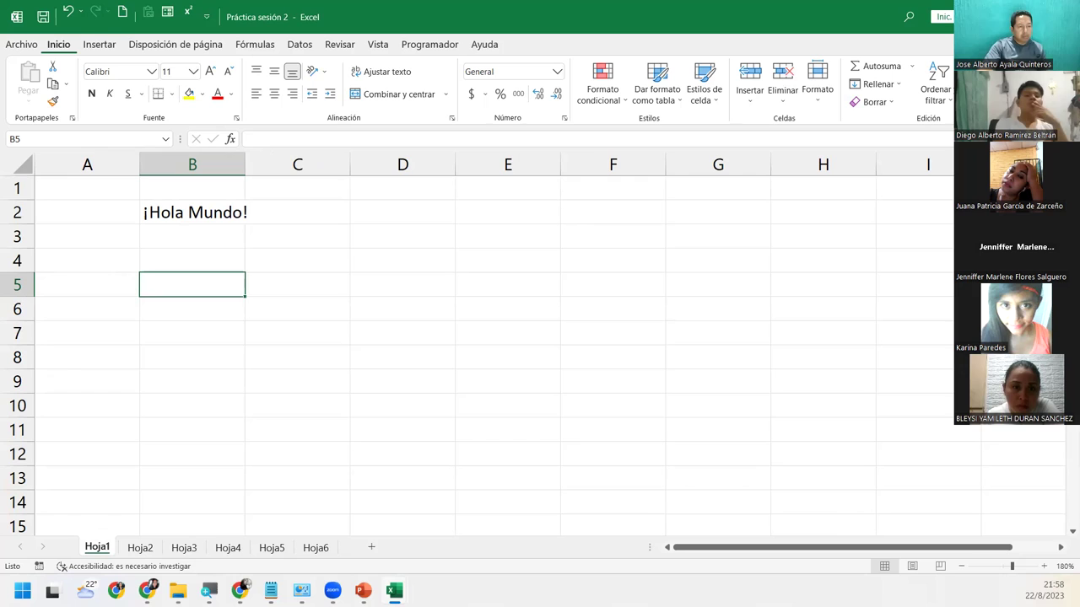
Insert a line break in B2 so ¡Hola sits above Mundo!
{"action": "left_click", "coordinate": [208, 215]}
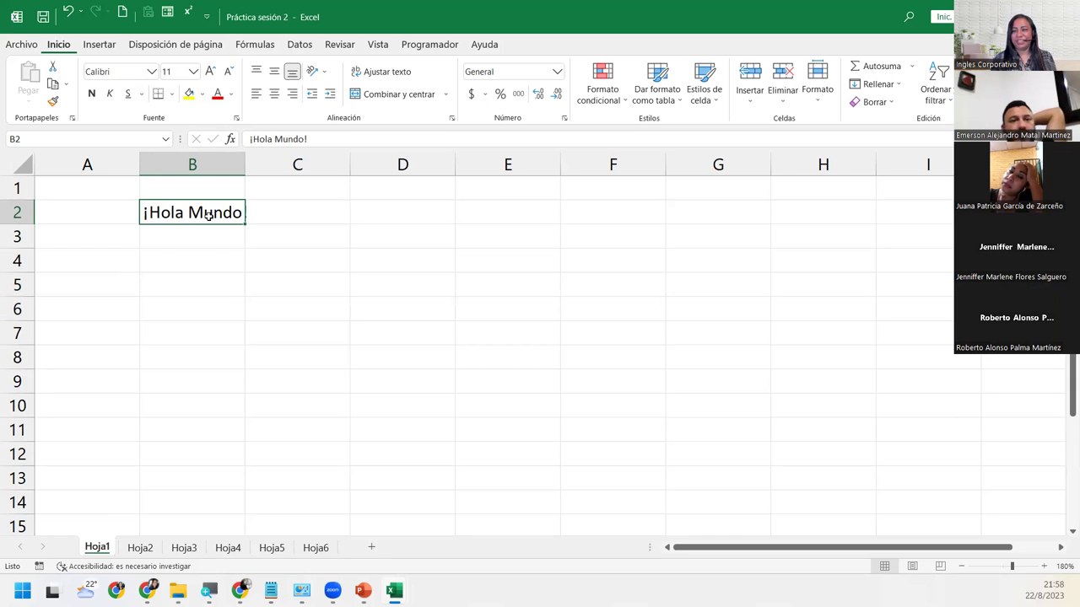
{"action": "double_click", "coordinate": [188, 213]}
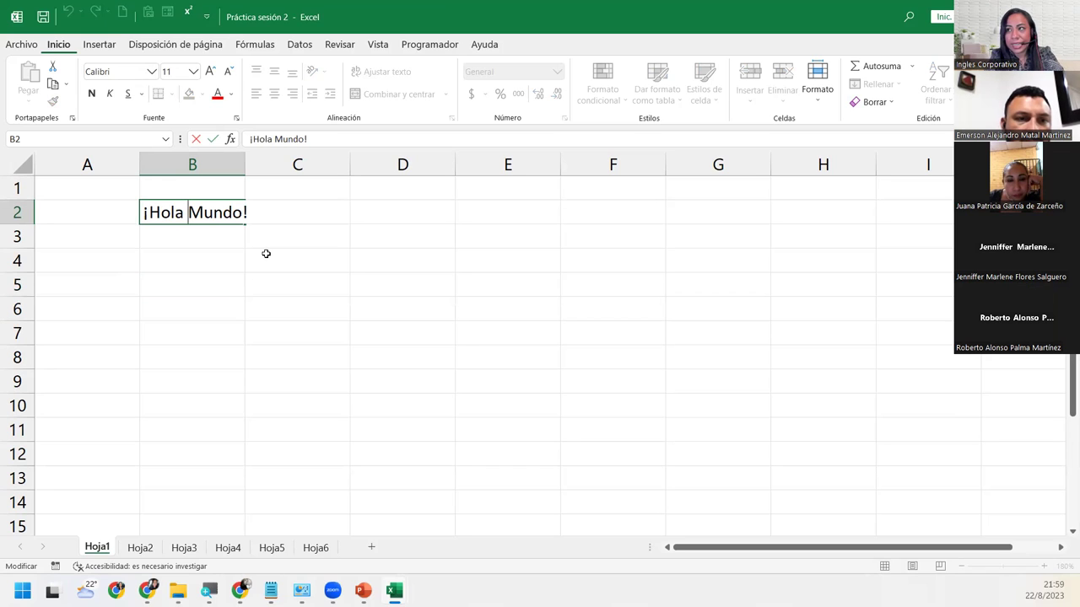
{"action": "key", "text": "alt+Return"}
{"action": "key", "text": "Return"}
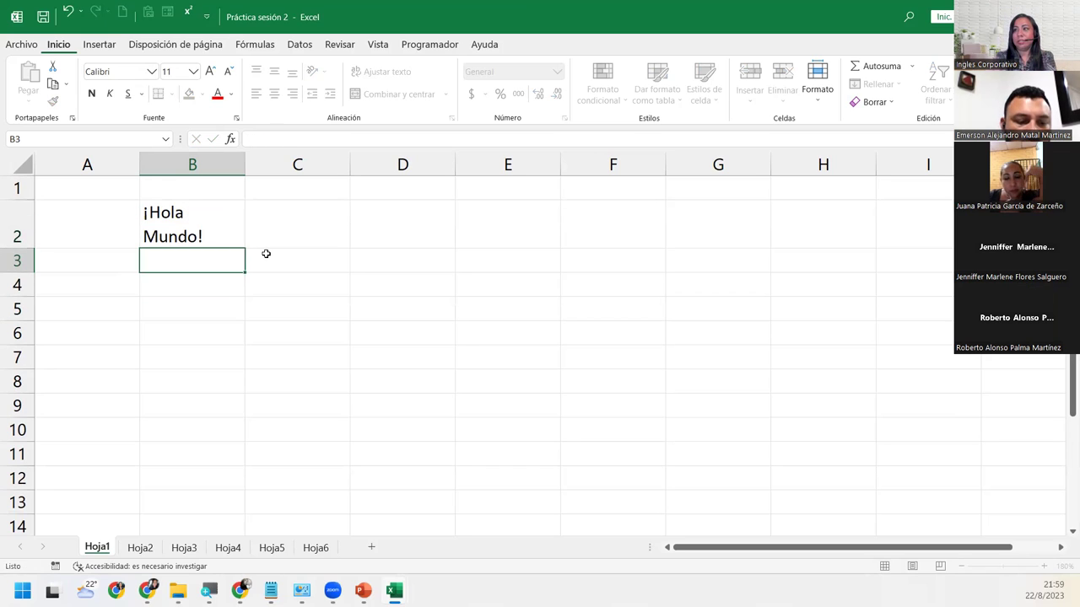
Center B2's text both vertically (Middle Align) and horizontally (Center).
{"action": "left_click", "coordinate": [230, 229]}
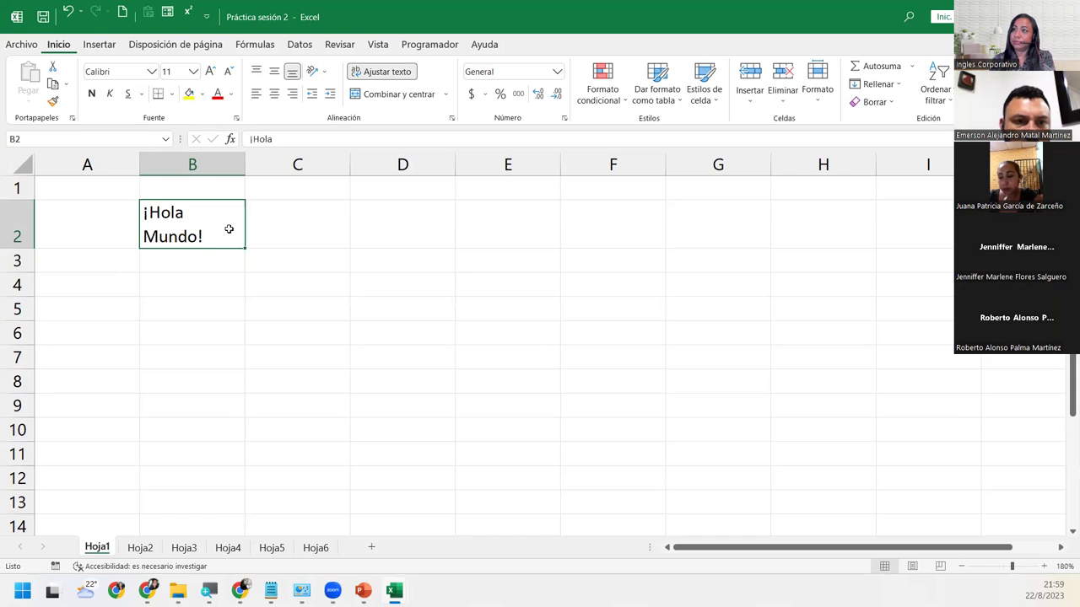
{"action": "left_click", "coordinate": [276, 73]}
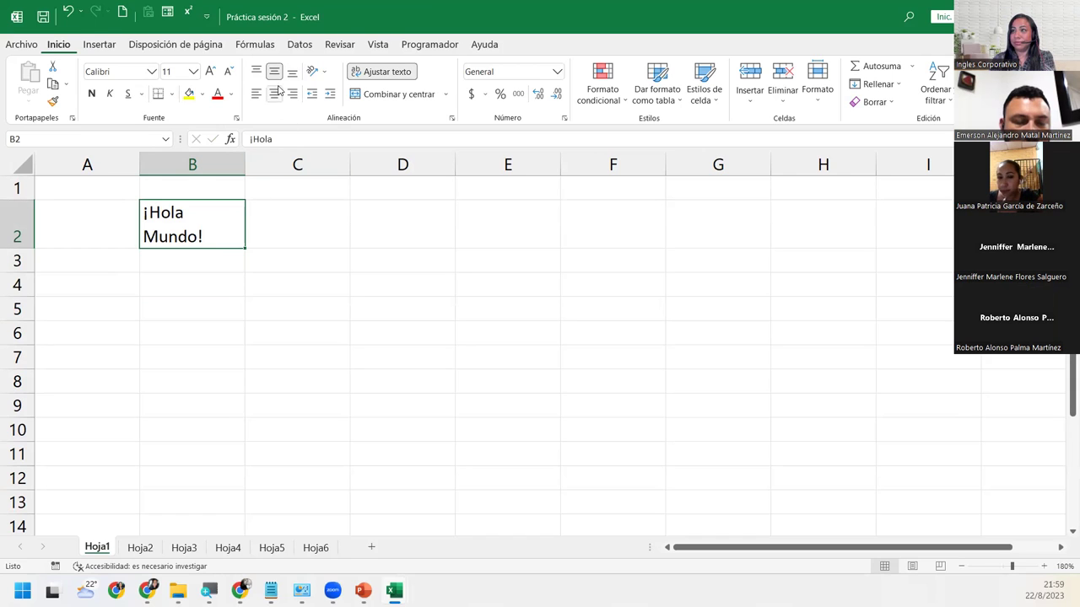
{"action": "left_click", "coordinate": [278, 91]}
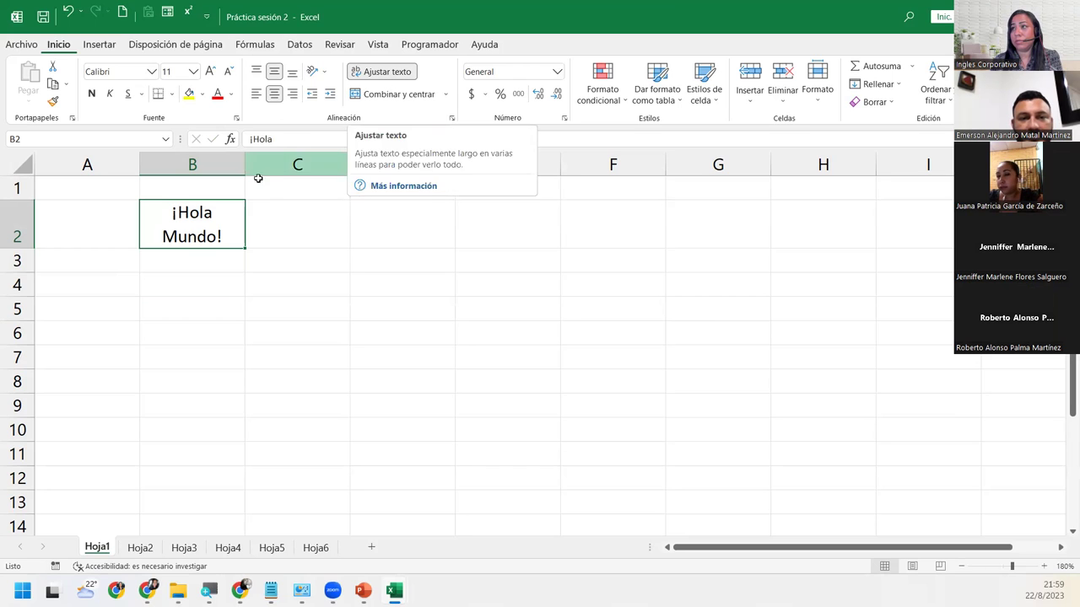
Drag column B's width, then undo the width change twice.
{"action": "mouse_move", "coordinate": [243, 164]}
{"action": "left_mouse_down"}
{"action": "mouse_move", "coordinate": [217, 163]}
{"action": "mouse_move", "coordinate": [376, 172]}
{"action": "left_mouse_up"}
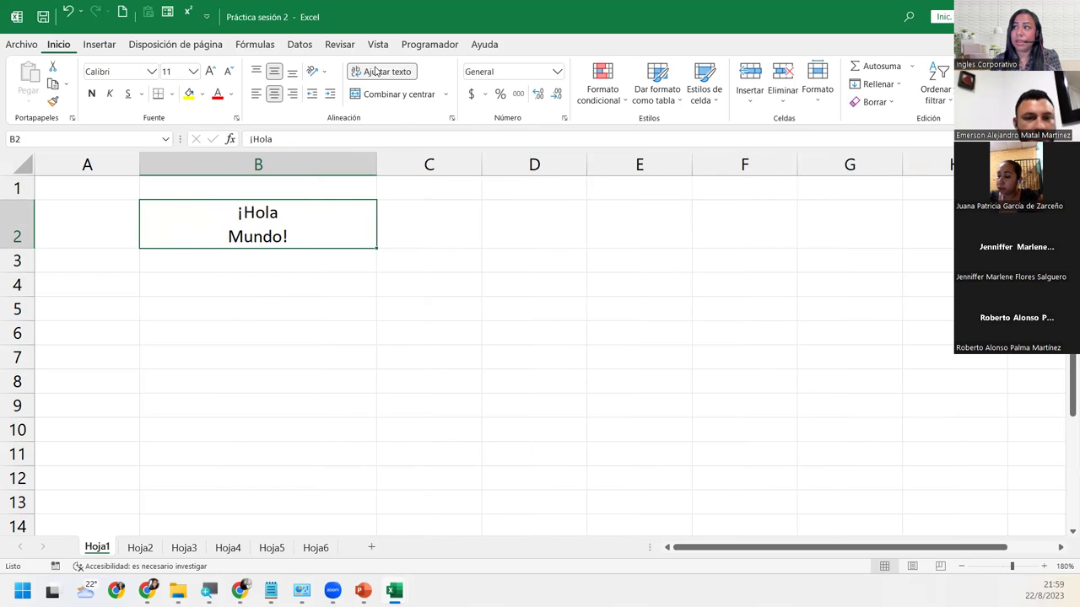
{"action": "left_click", "coordinate": [69, 12]}
{"action": "left_click", "coordinate": [69, 12]}
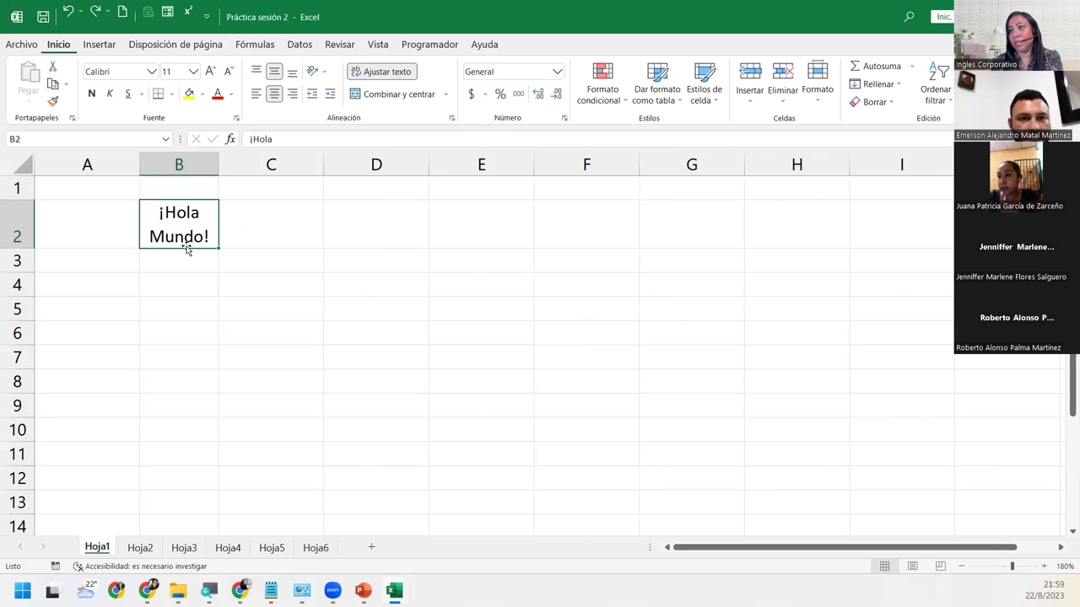
Add a third line 'Una lnueva inea' after Mundo! in cell B2.
{"action": "double_click", "coordinate": [202, 213]}
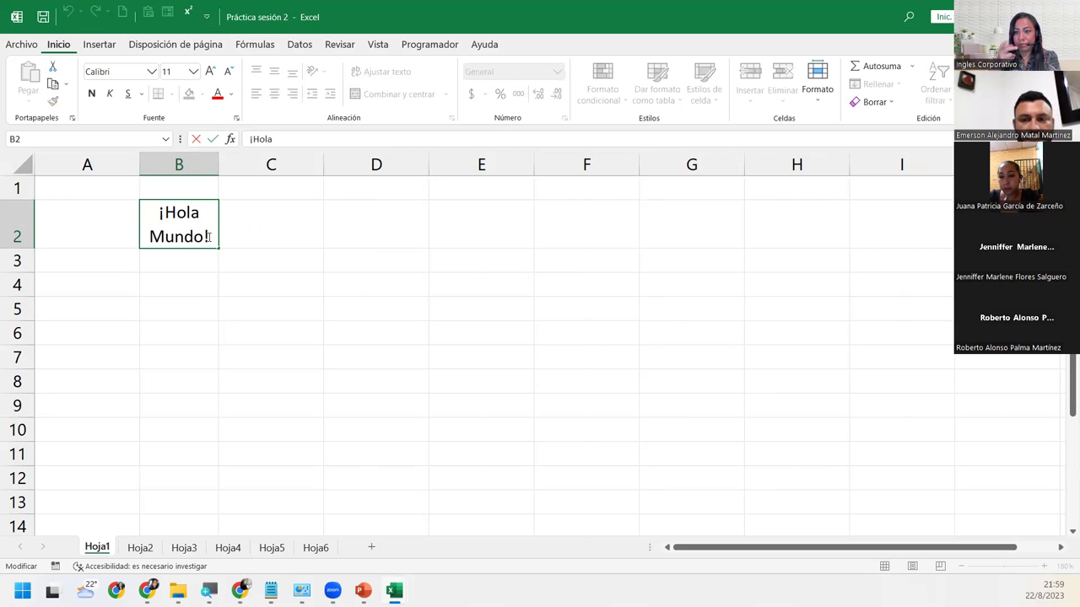
{"action": "left_click", "coordinate": [208, 237]}
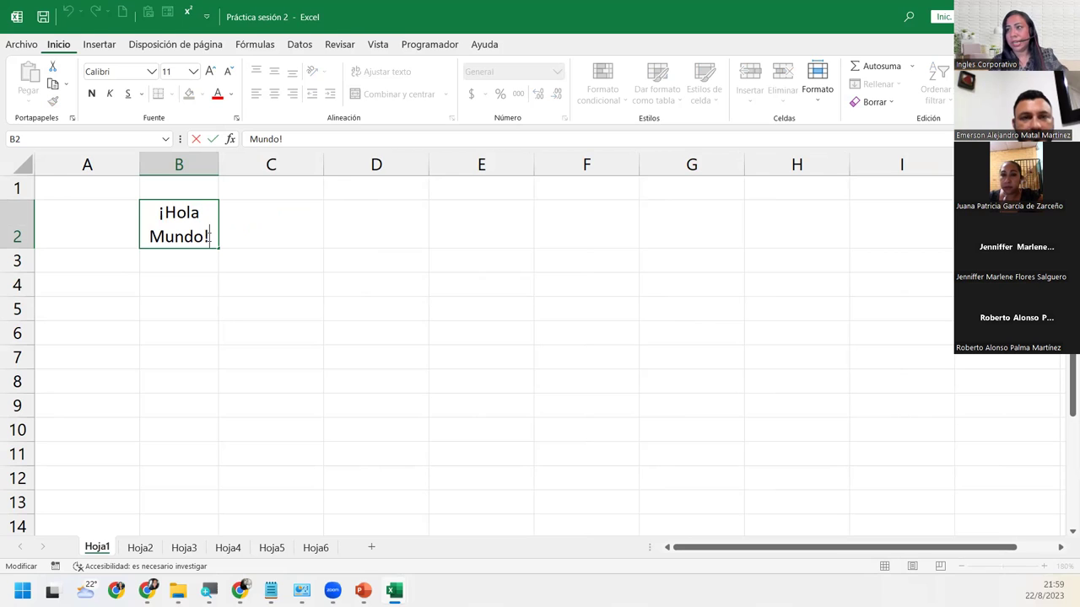
{"action": "key", "text": "alt+Return"}
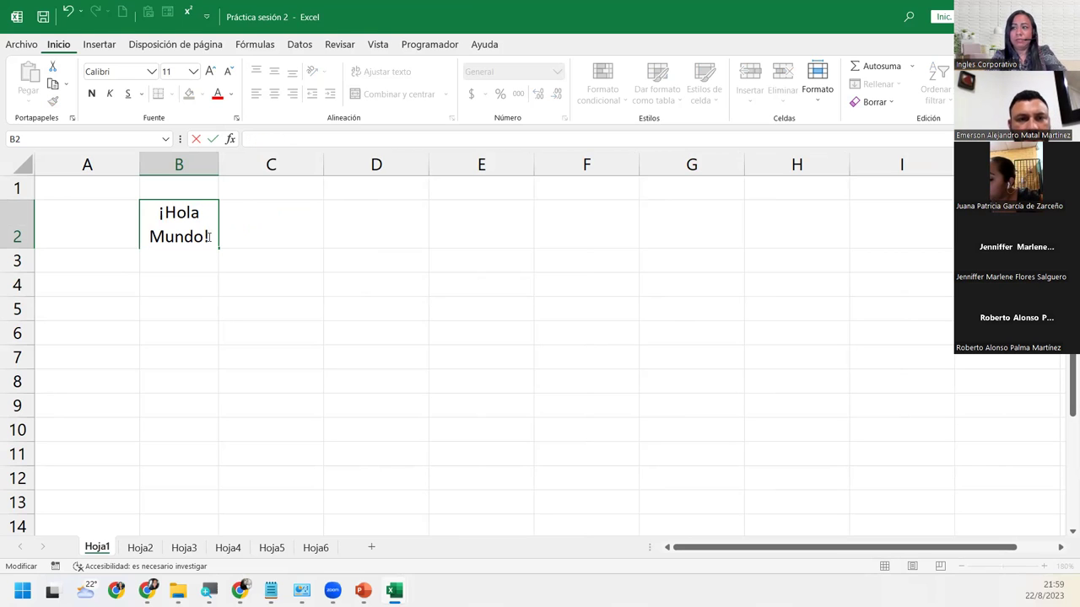
{"action": "type", "text": "Una l"}
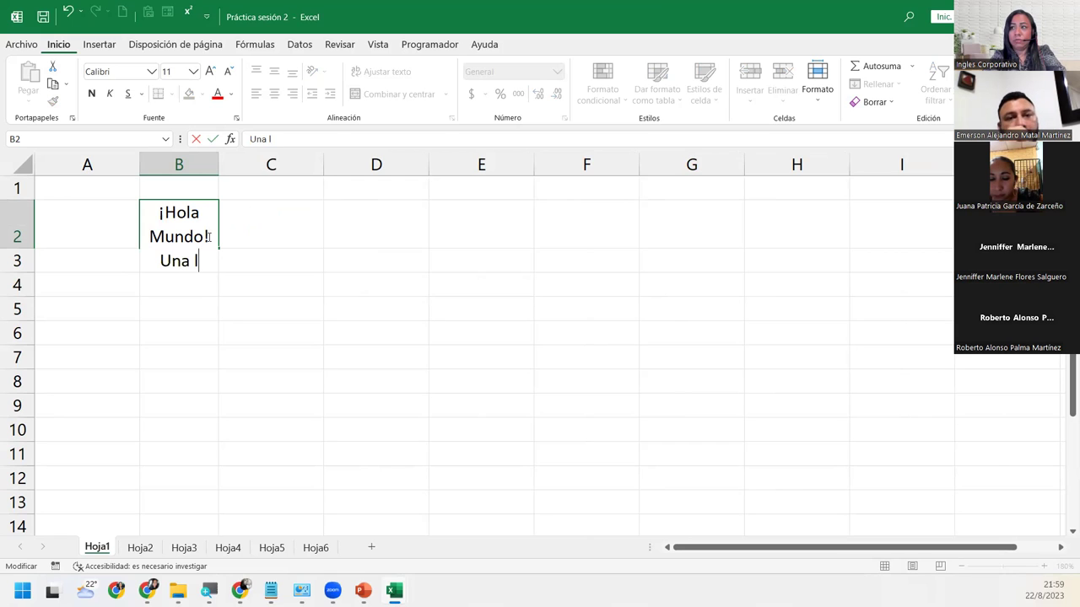
{"action": "type", "text": "nueva inea"}
{"action": "key", "text": "Return"}
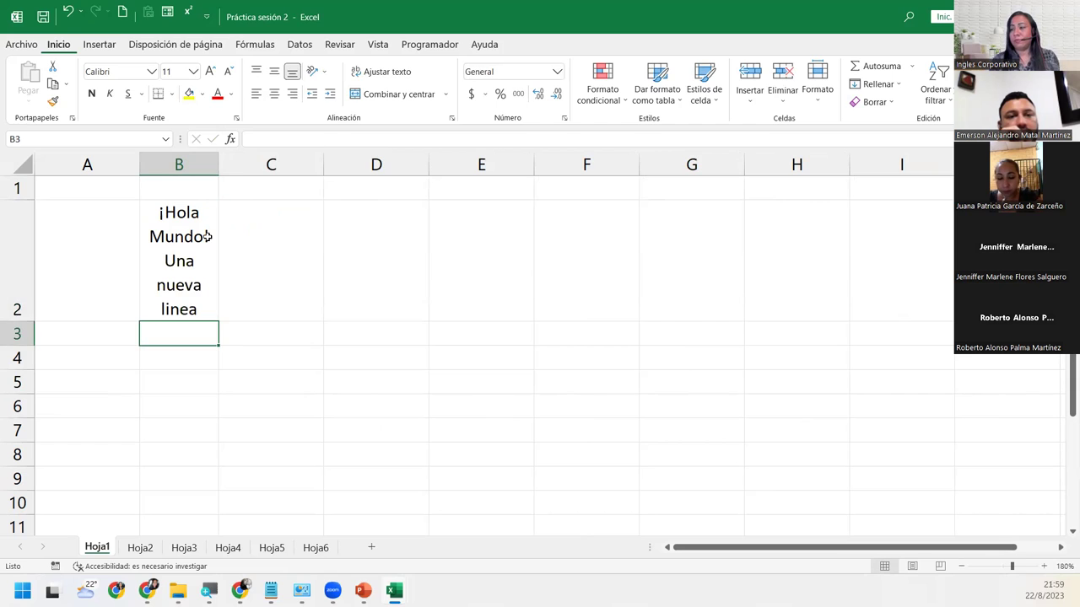
Auto-fit column B, widen it slightly, and turn off Wrap Text for B2.
{"action": "left_click", "coordinate": [207, 237]}
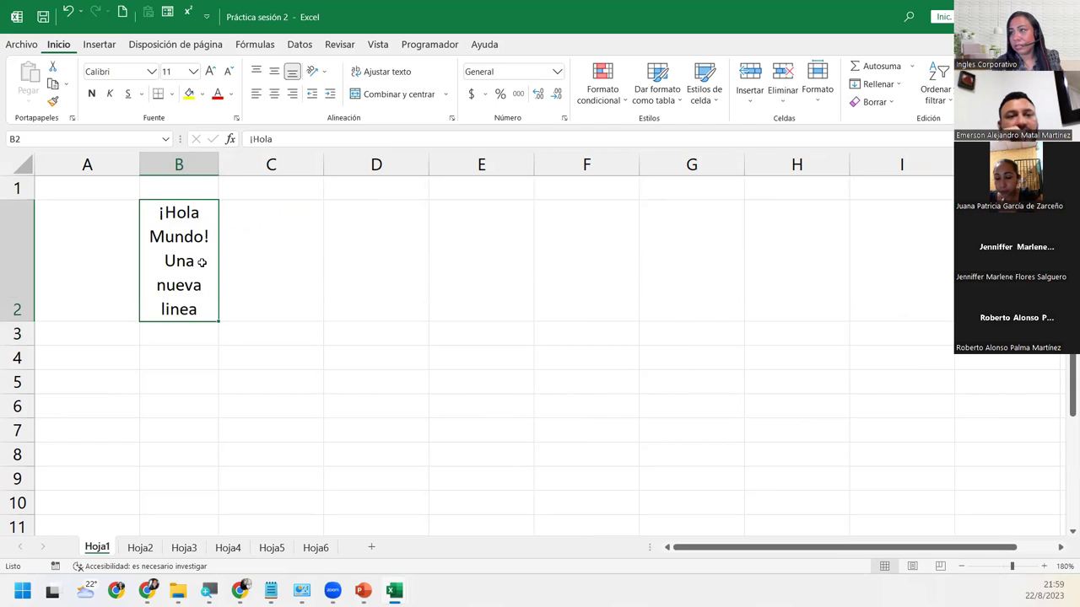
{"action": "double_click", "coordinate": [219, 163]}
{"action": "left_click_drag", "start_coordinate": [207, 163], "coordinate": [209, 164]}
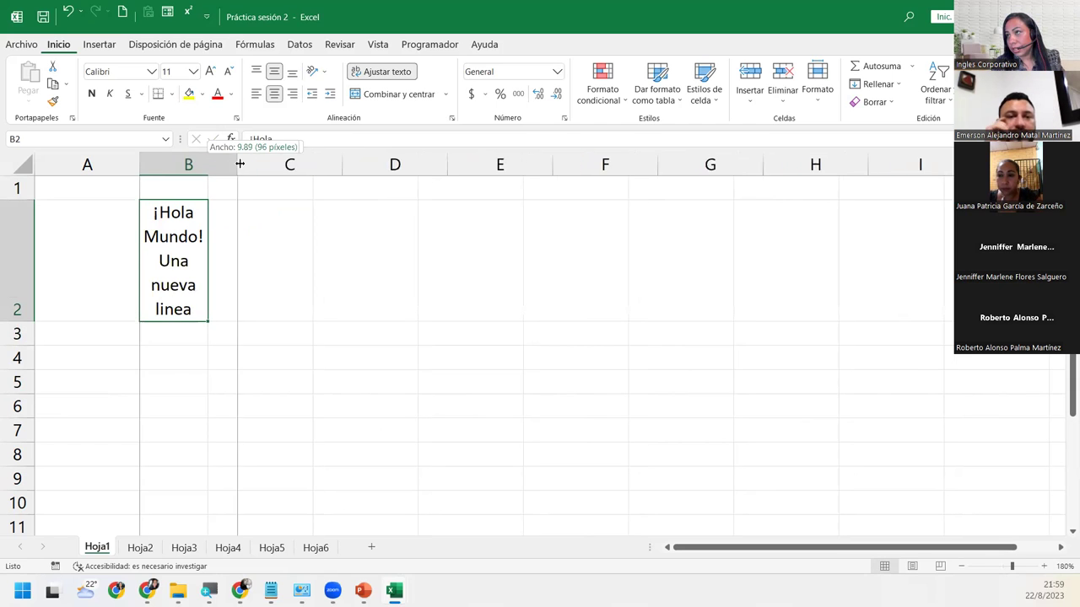
{"action": "left_click", "coordinate": [384, 74]}
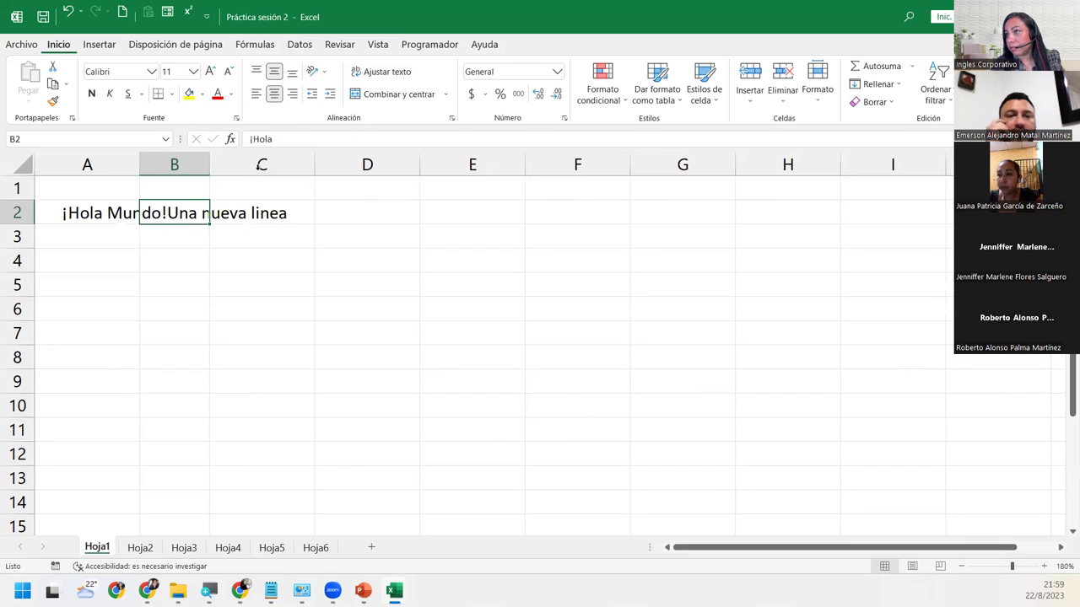
Insert blank lines before and after Mundo! in cell B2.
{"action": "double_click", "coordinate": [157, 216]}
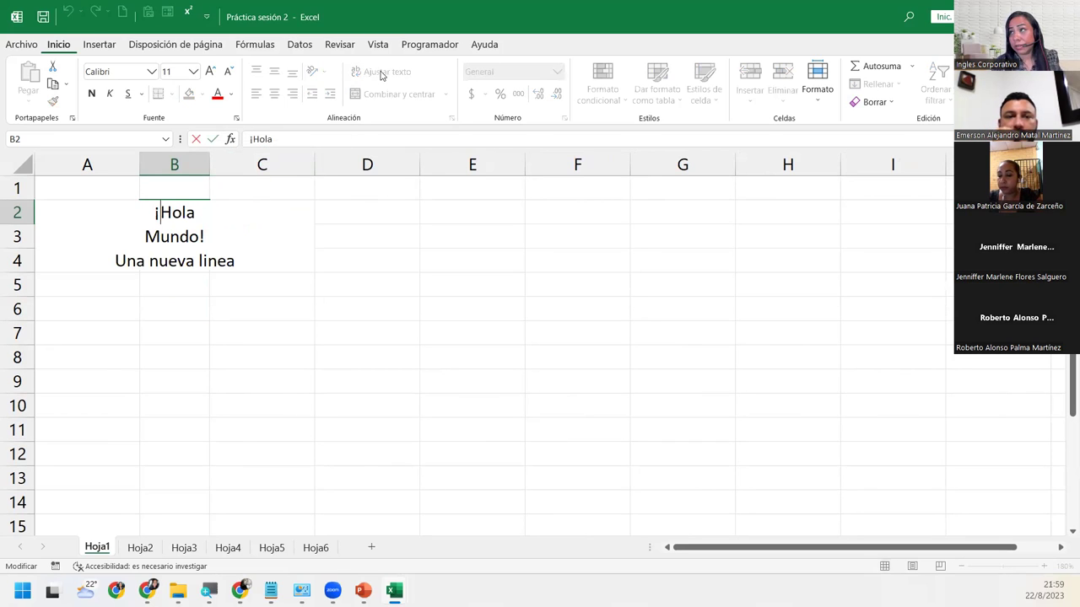
{"action": "left_click", "coordinate": [142, 239]}
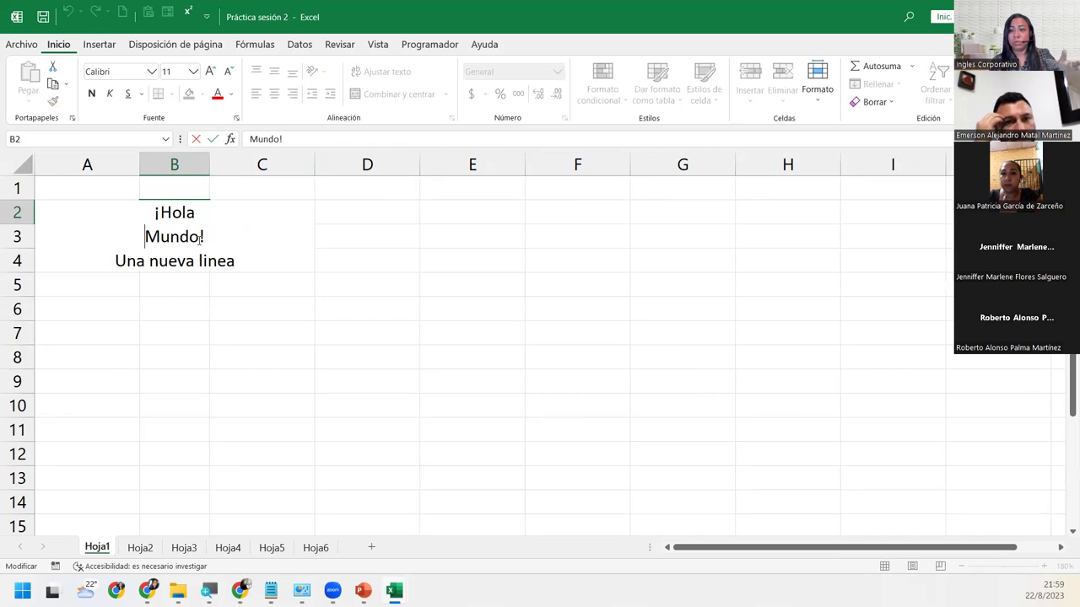
{"action": "key", "text": "alt+Return"}
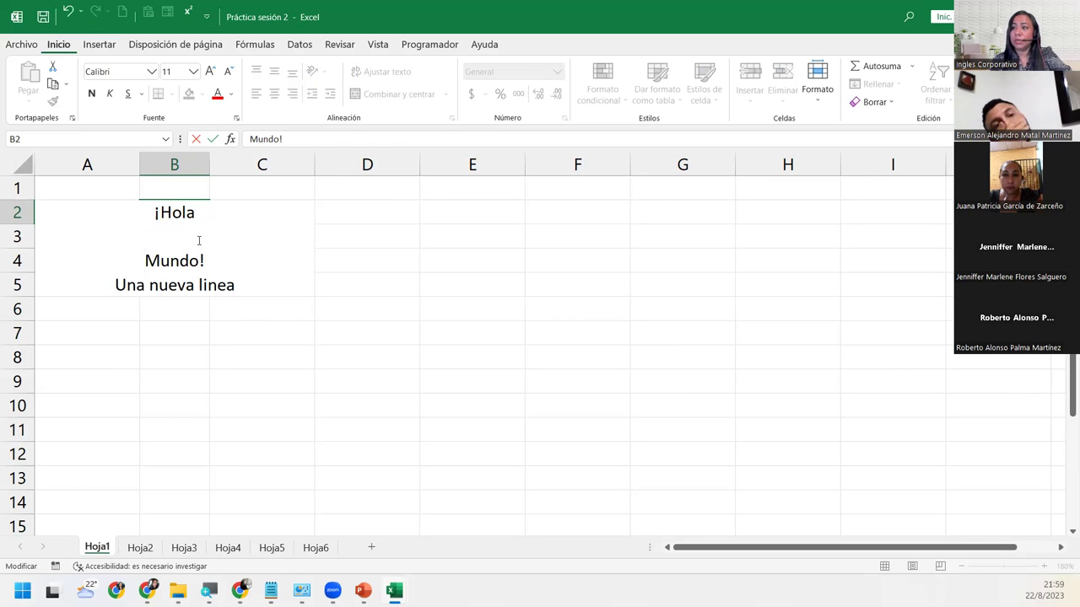
{"action": "left_click", "coordinate": [213, 268]}
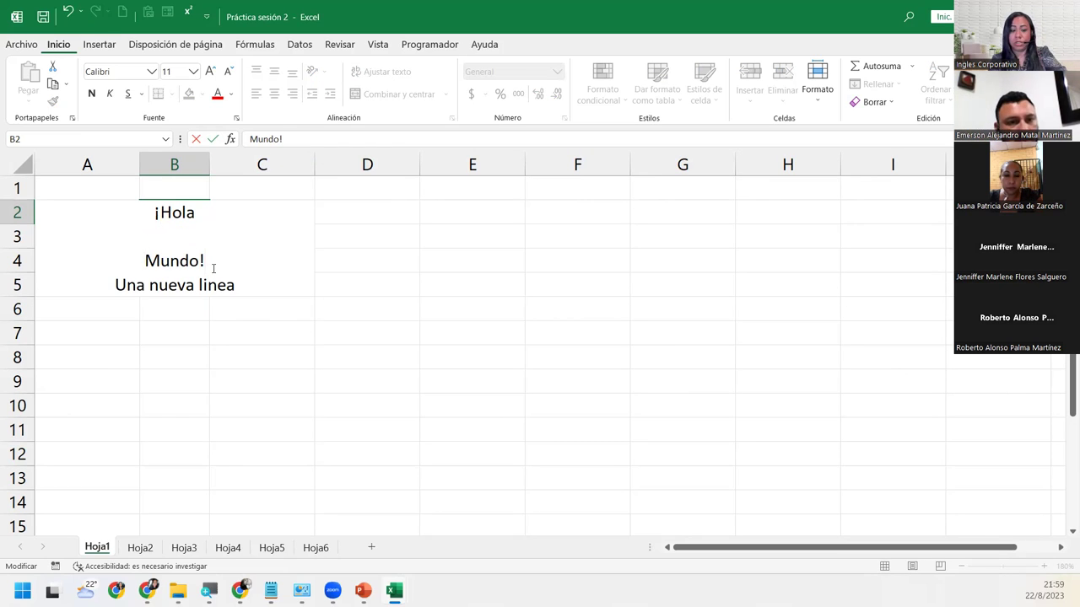
{"action": "key", "text": "alt+Return"}
{"action": "key", "text": "Return"}
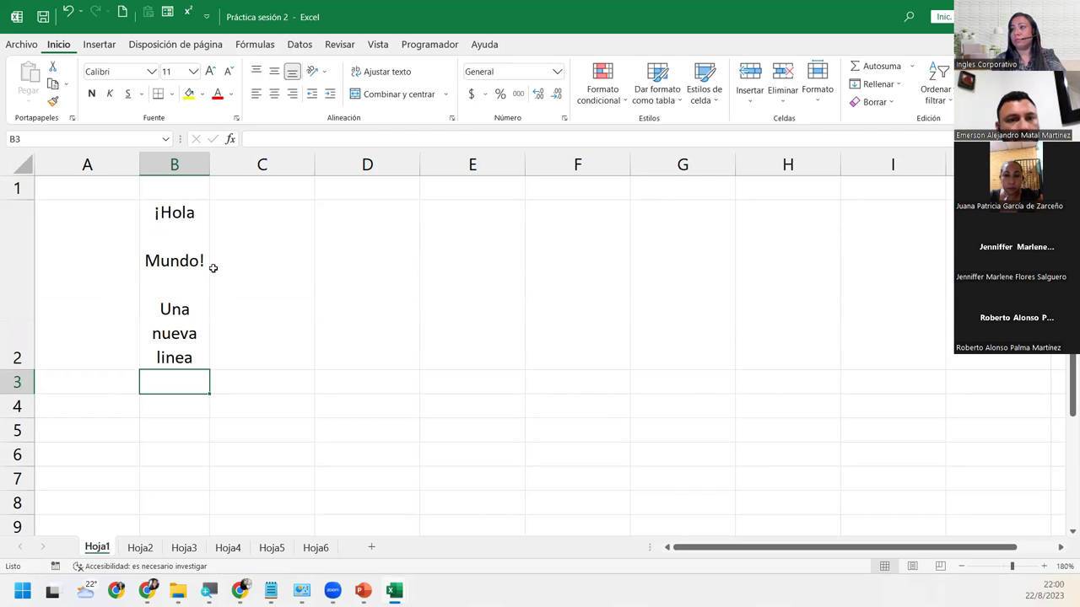
Merge and center cells B2:D2 with Combinar y centrar.
{"action": "left_click", "coordinate": [186, 278]}
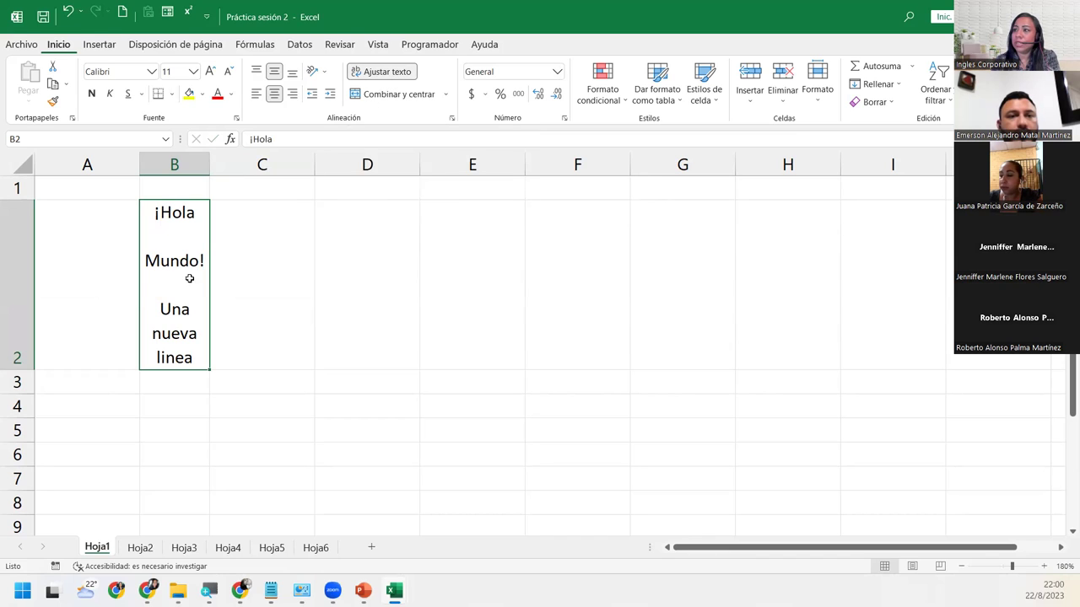
{"action": "key", "text": "shift+Right"}
{"action": "key", "text": "shift+Right"}
{"action": "left_click", "coordinate": [385, 98]}
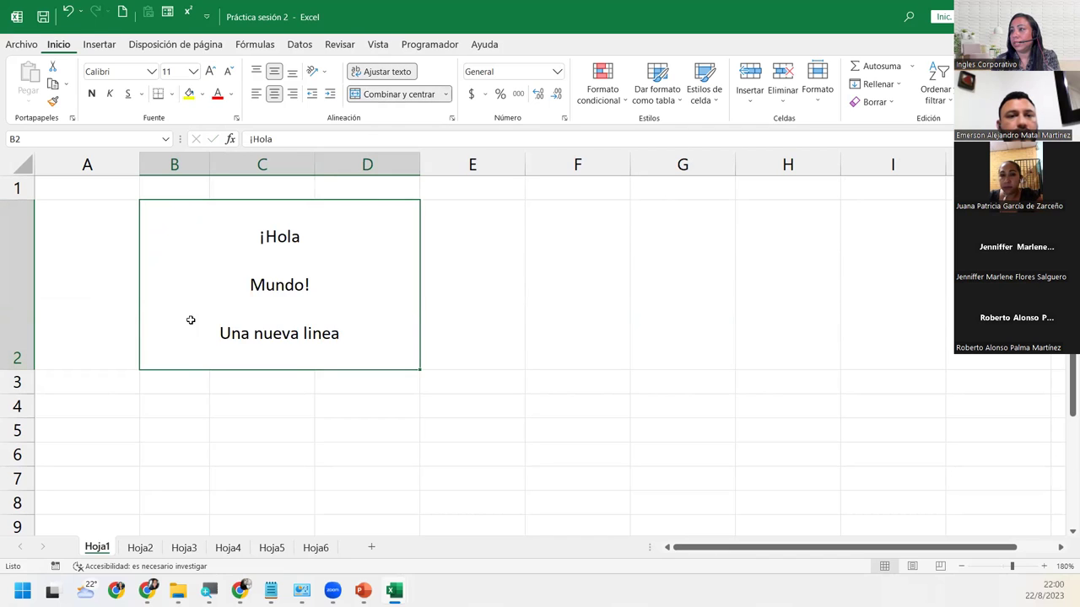
{"action": "left_click", "coordinate": [228, 376]}
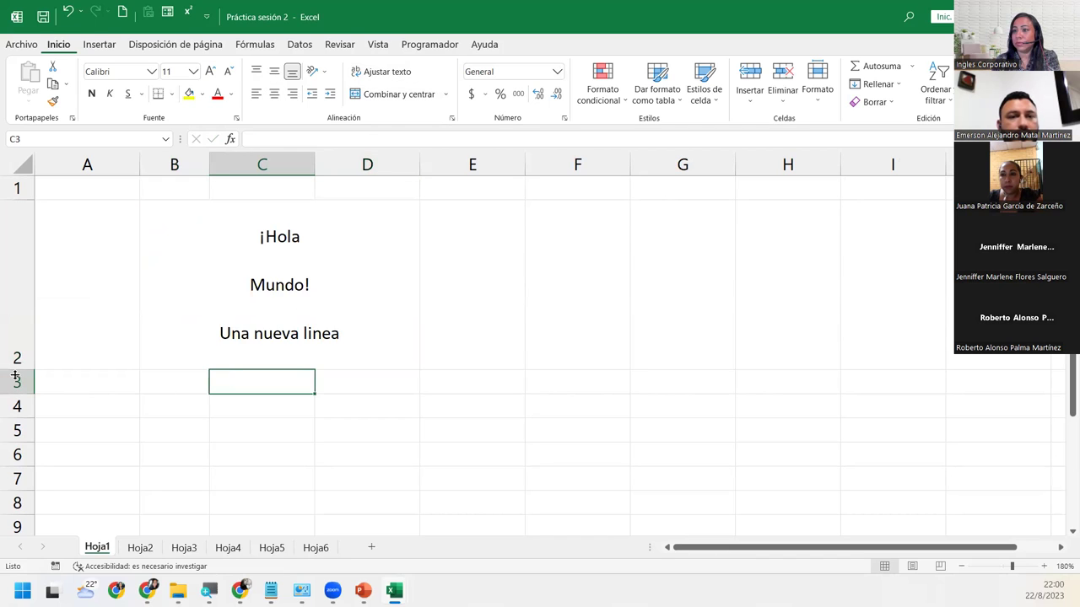
Shorten row 2 and delete the two blank lines in the merged cell.
{"action": "left_click_drag", "start_coordinate": [15, 370], "coordinate": [15, 304]}
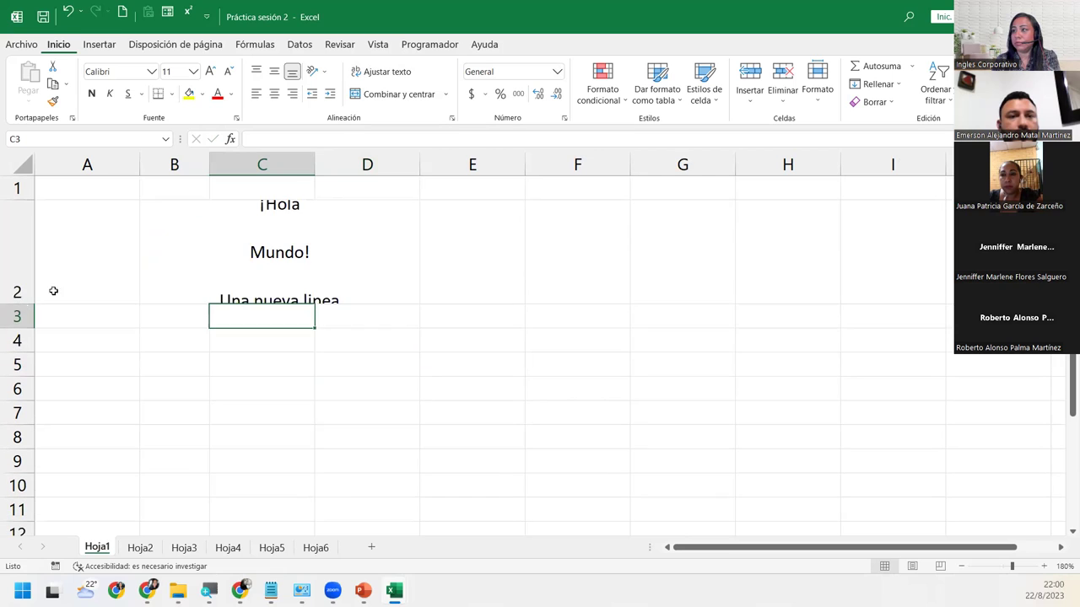
{"action": "double_click", "coordinate": [302, 231]}
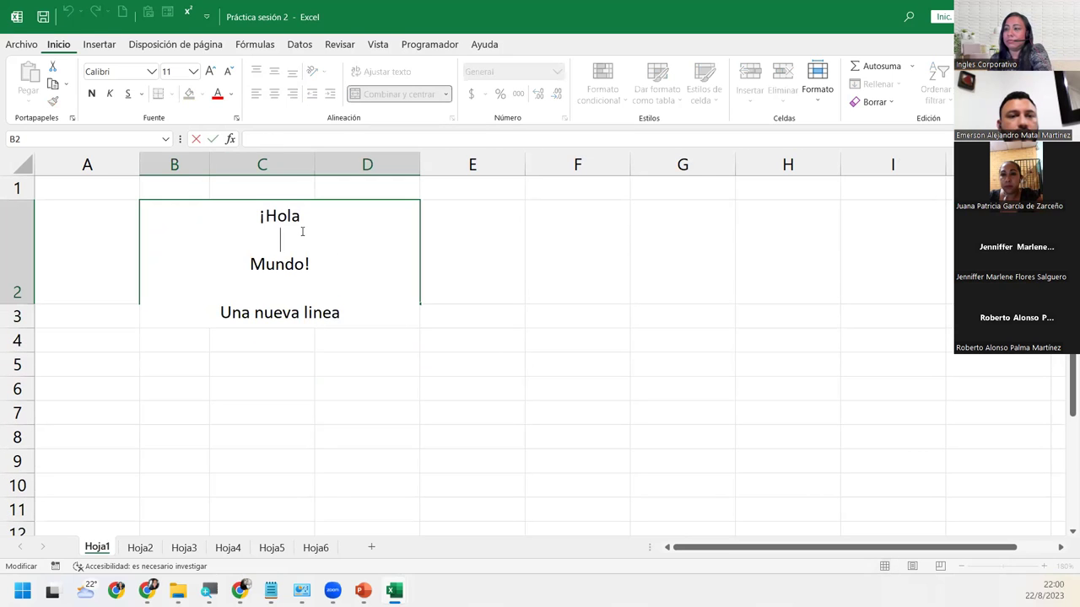
{"action": "key", "text": "Delete"}
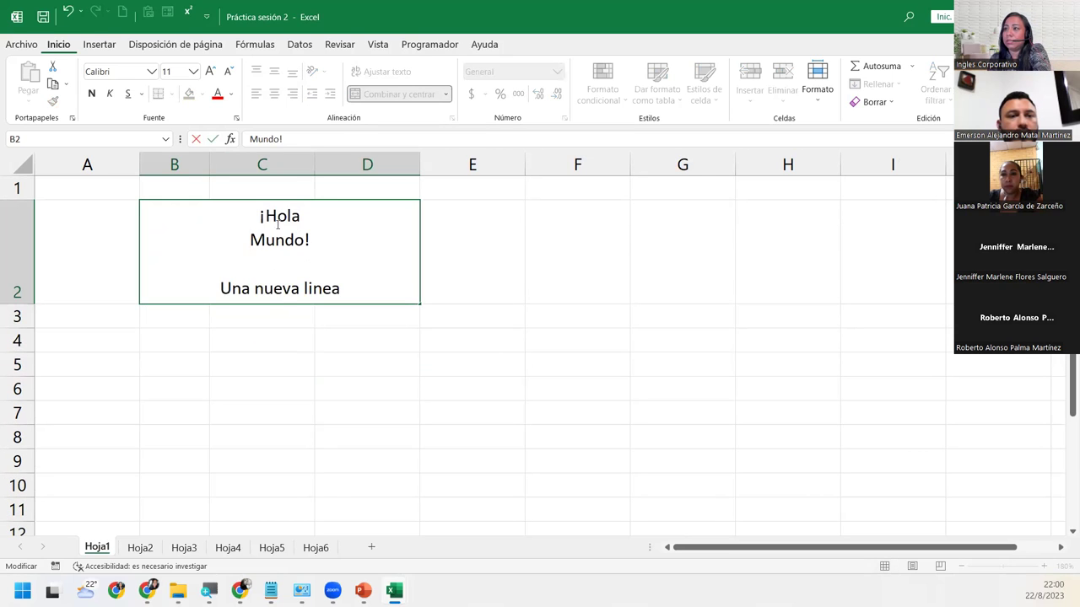
{"action": "left_click", "coordinate": [308, 258]}
{"action": "key", "text": "Delete"}
{"action": "key", "text": "ctrl+Return"}
{"action": "left_click", "coordinate": [301, 324]}
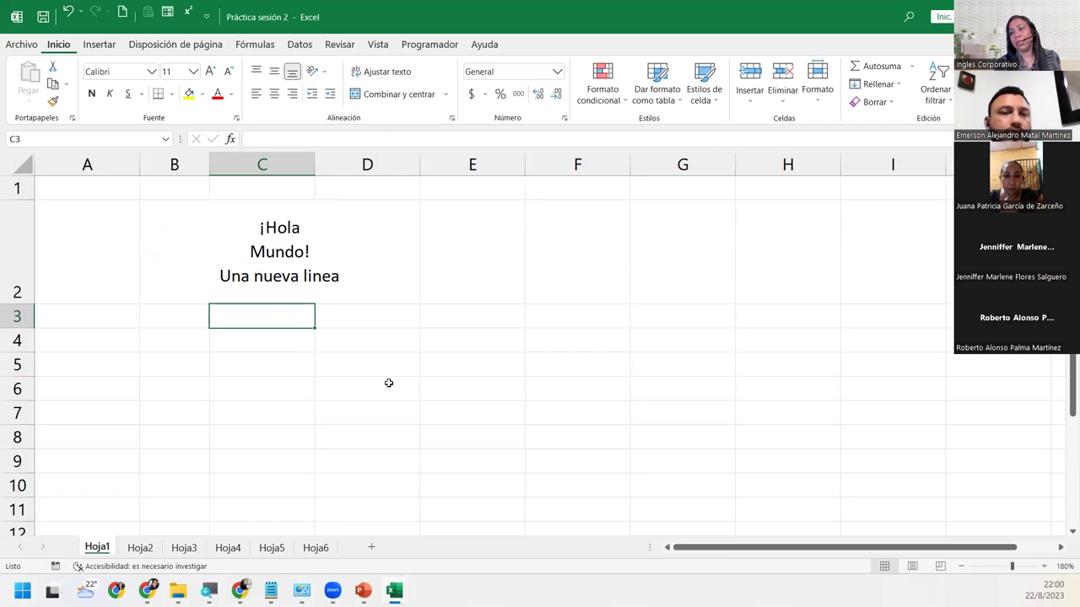
Prefix the third line of merged B2 with 'Alt + Enter agrega'.
{"action": "left_click", "coordinate": [196, 227]}
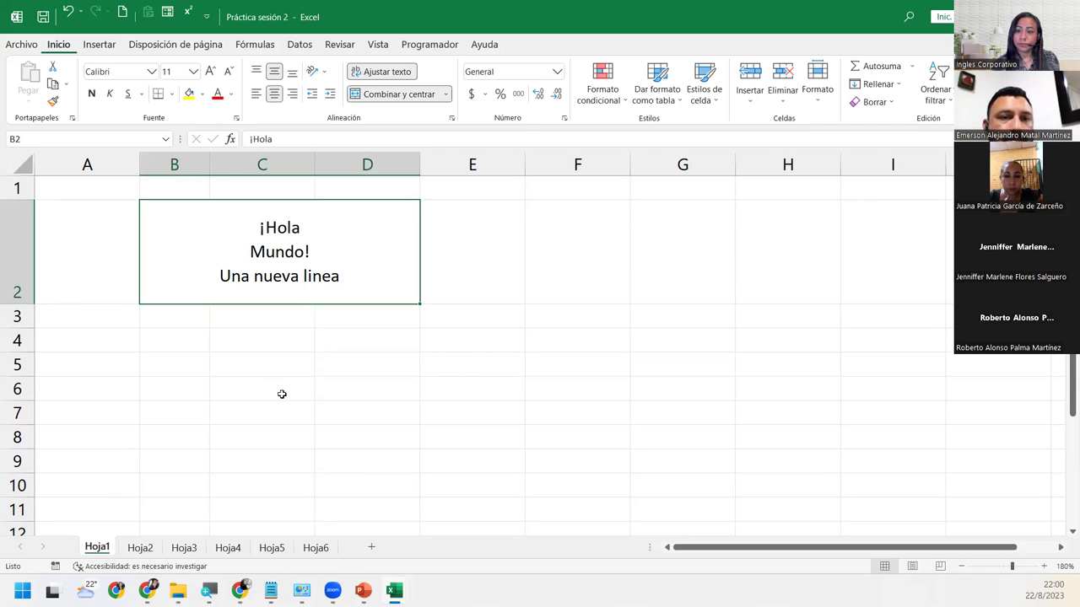
{"action": "double_click", "coordinate": [217, 279]}
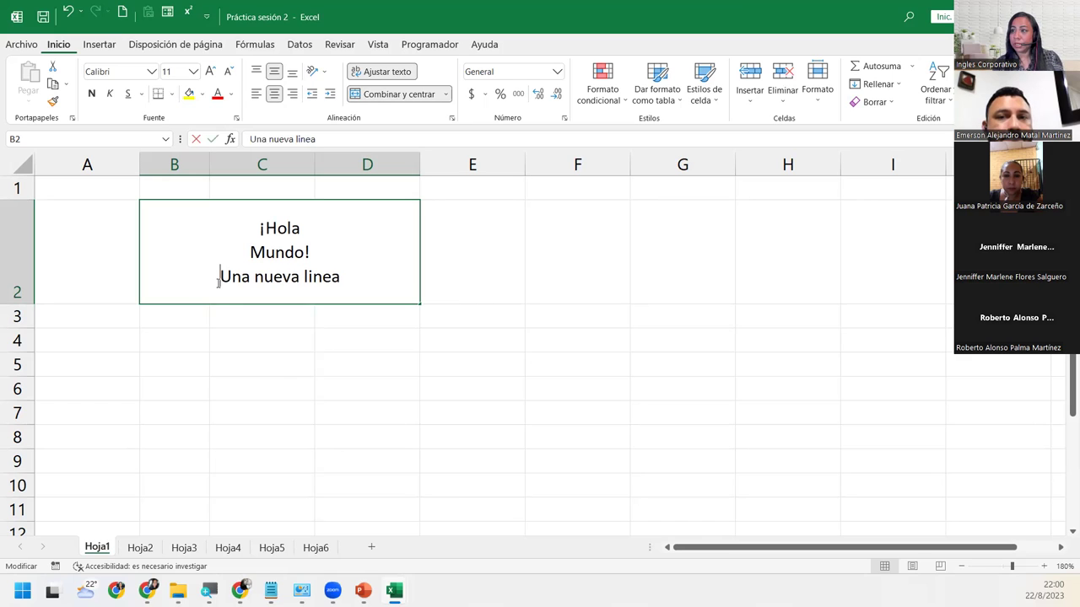
{"action": "type", "text": "Alt"}
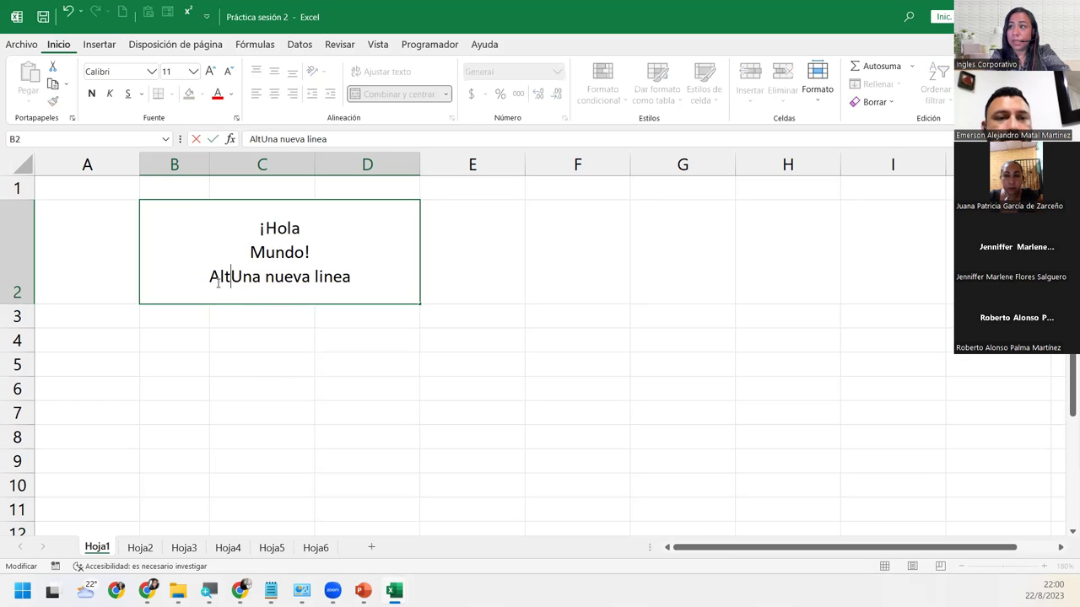
{"action": "type", "text": " + Enter agrega"}
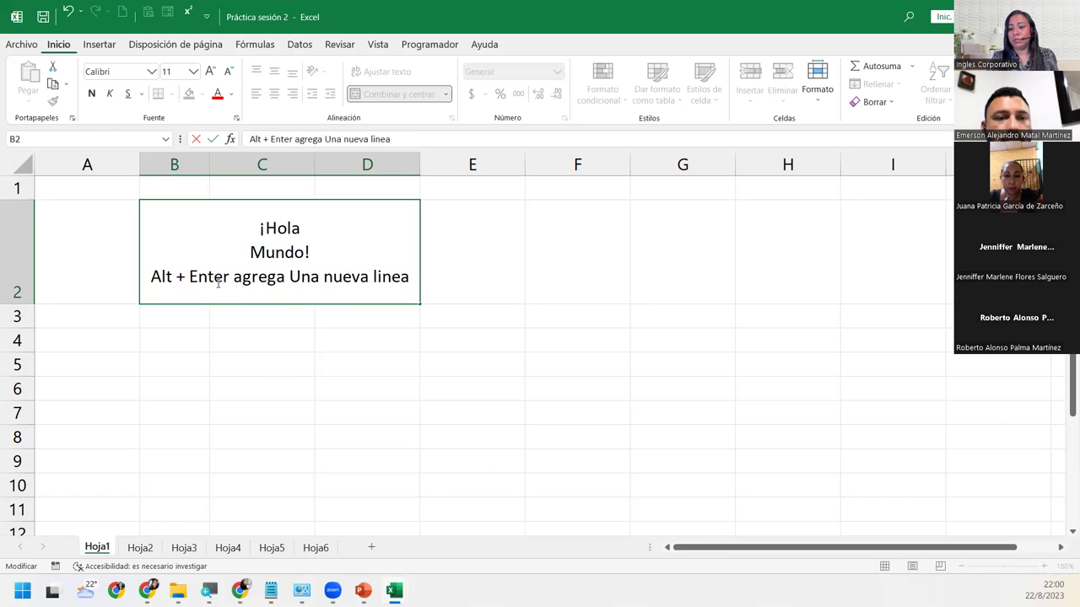
{"action": "key", "text": "Return"}
{"action": "left_click", "coordinate": [216, 281]}
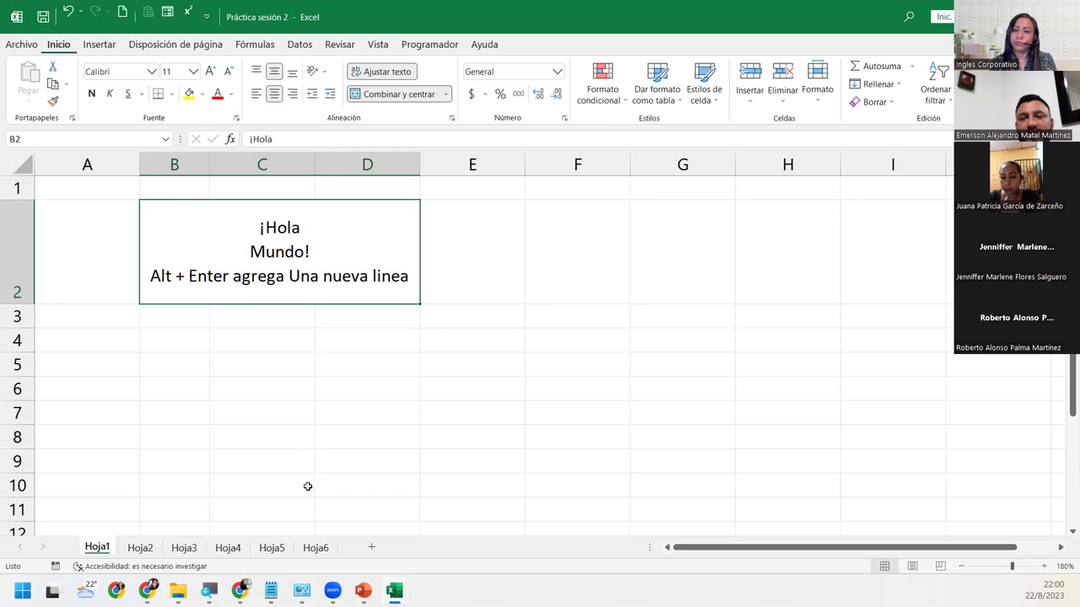
{"action": "left_click", "coordinate": [81, 295]}
{"action": "left_click", "coordinate": [159, 246]}
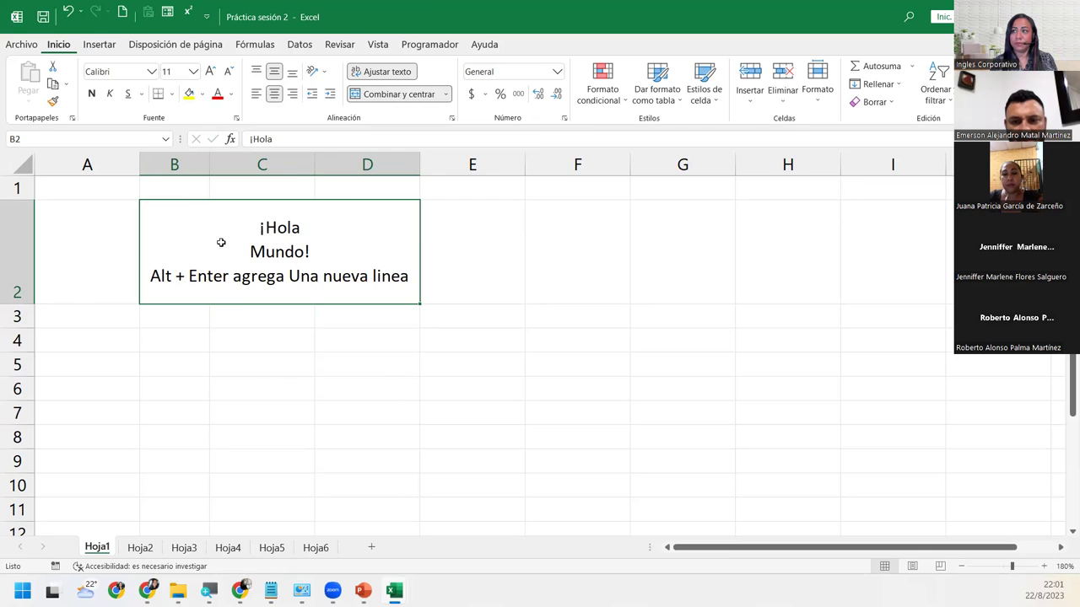
Re-enter merged B2 to review its three lines, then confirm unchanged.
{"action": "double_click", "coordinate": [311, 227]}
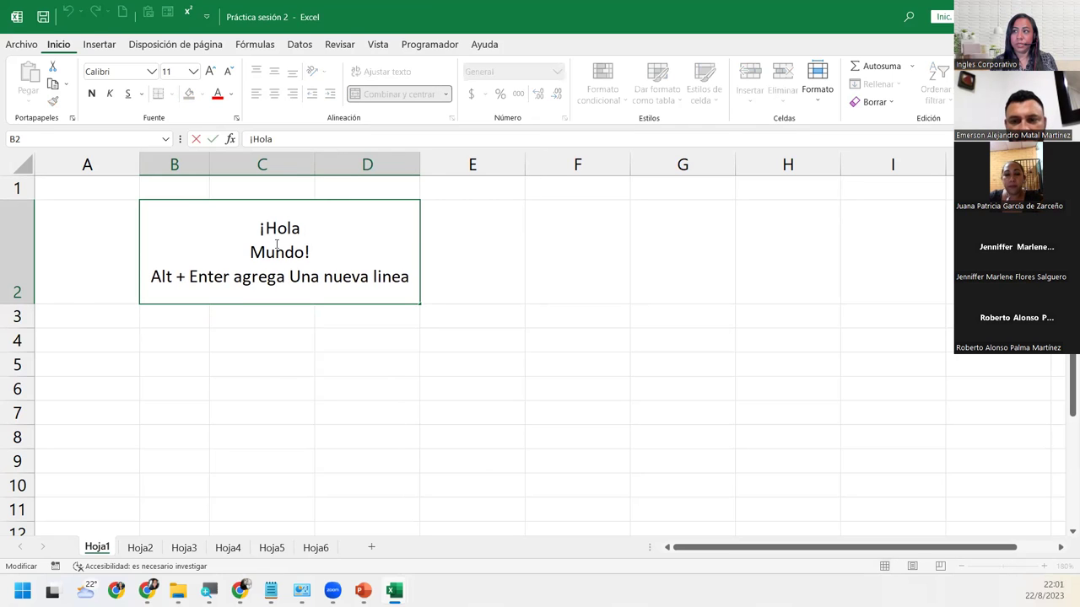
{"action": "left_click", "coordinate": [252, 251]}
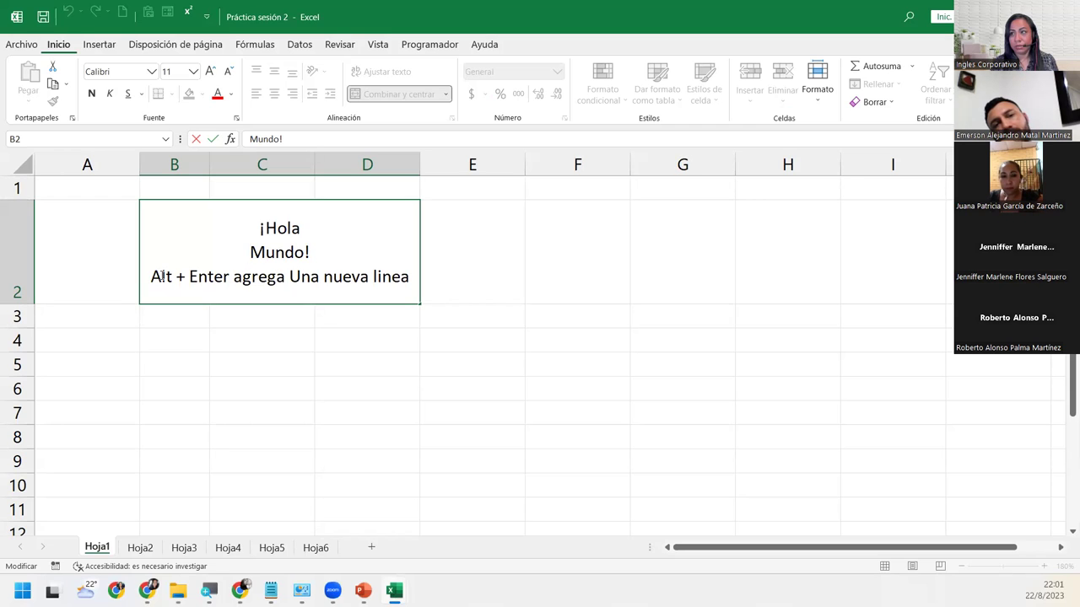
{"action": "left_click", "coordinate": [325, 246]}
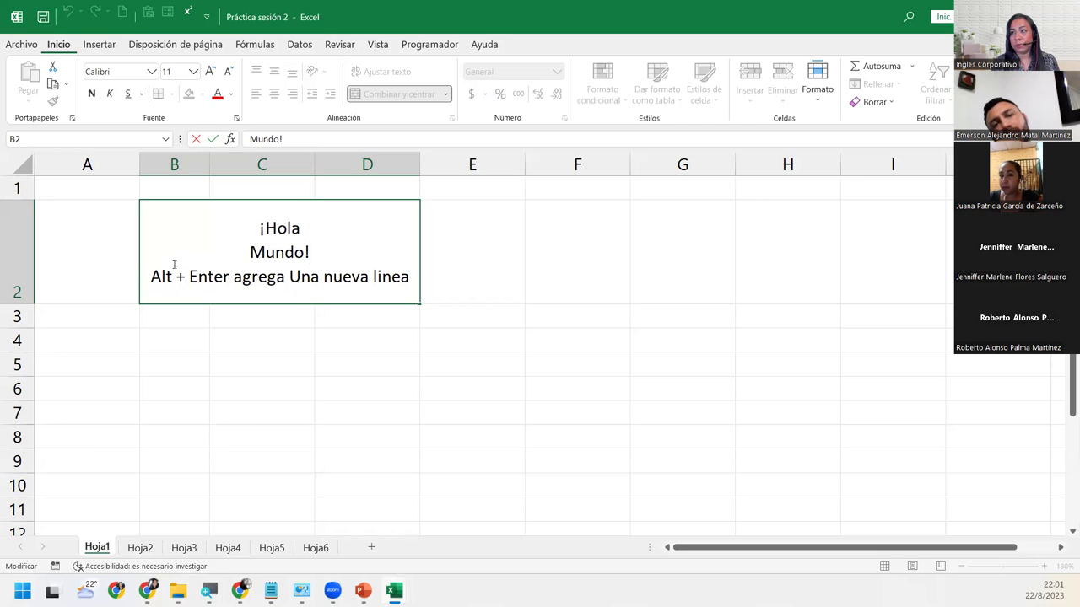
{"action": "left_click_drag", "start_coordinate": [145, 277], "coordinate": [413, 279]}
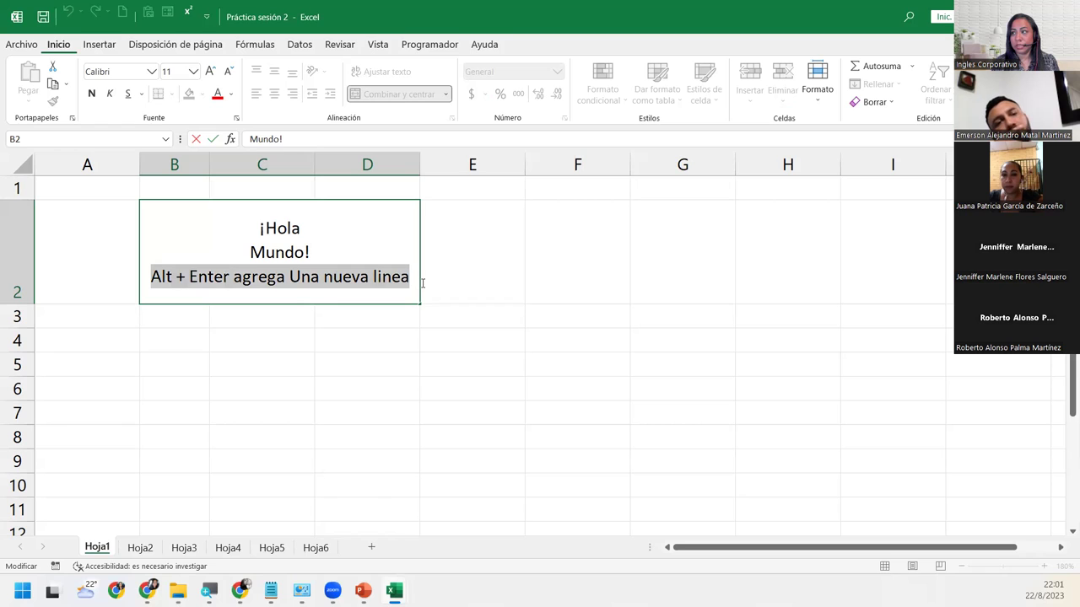
{"action": "left_click", "coordinate": [328, 252]}
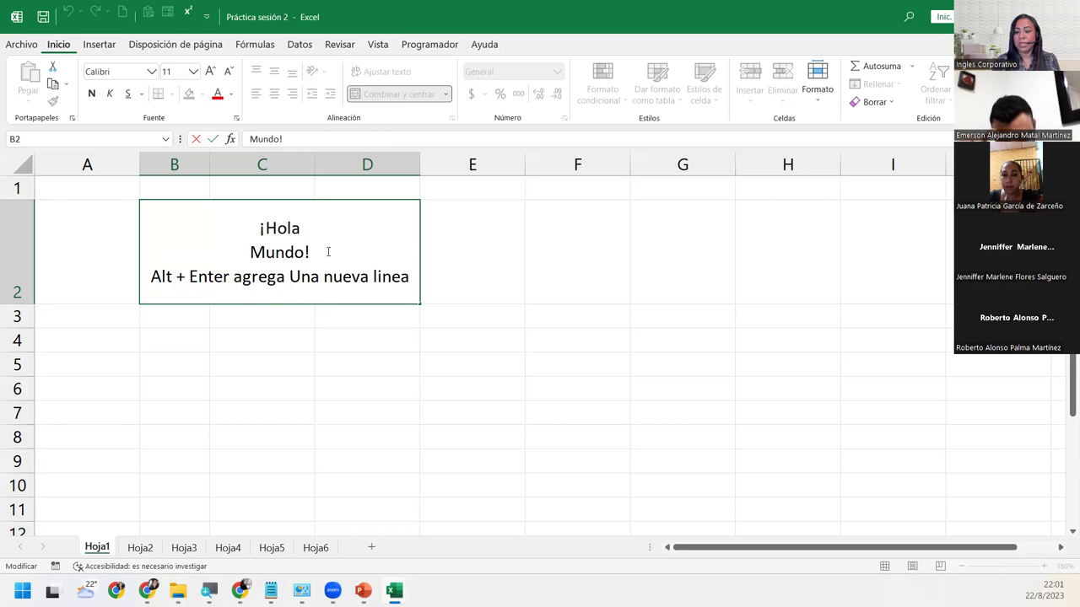
{"action": "key", "text": "Return"}
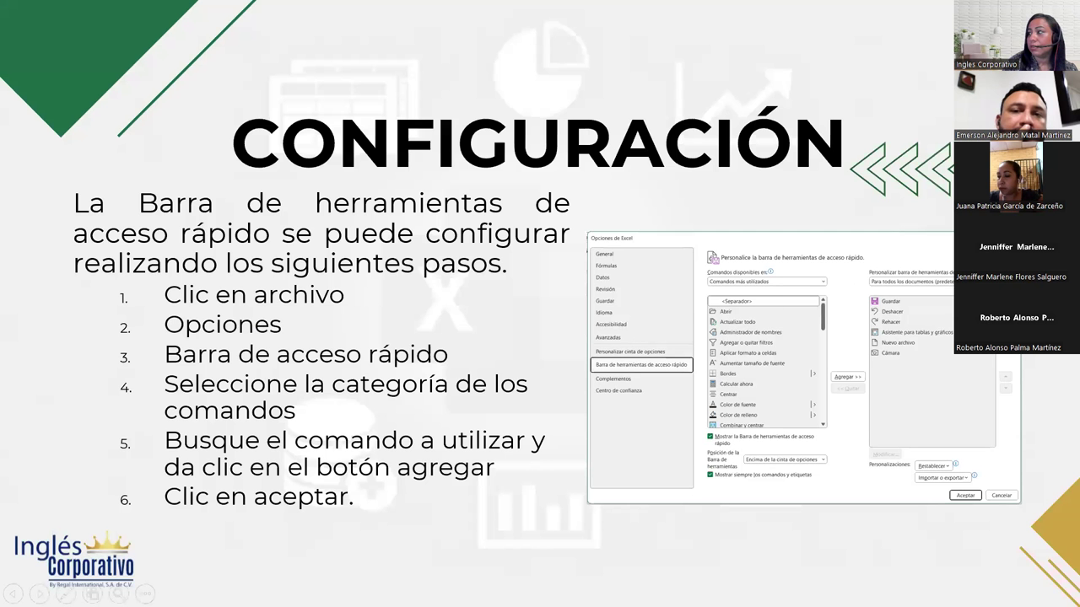
Advance the slideshow to the CIERRE Y CONCLUSIONES slide.
{"action": "key", "text": "Right"}
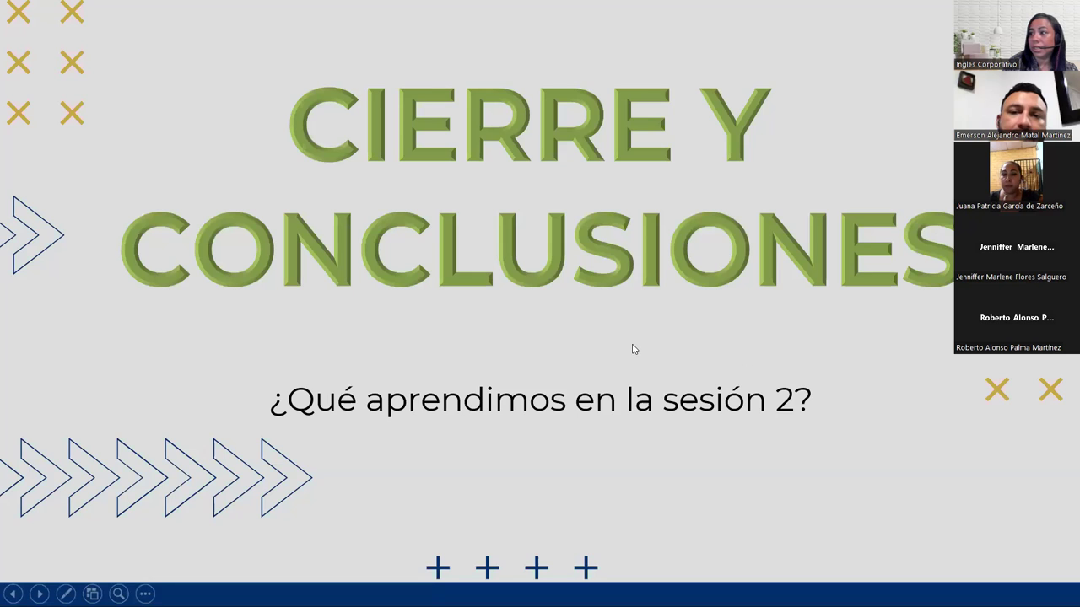